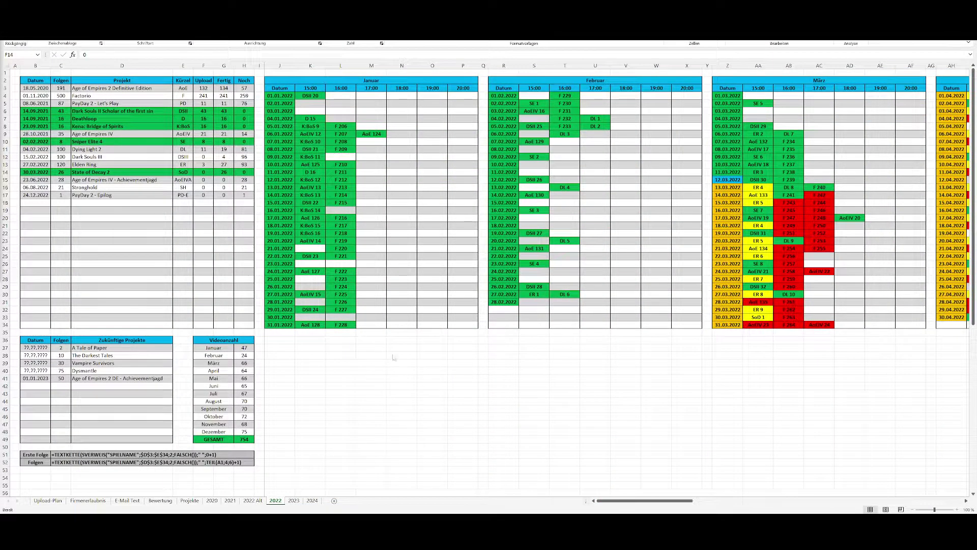
- Open the Upload-Plan sheet and examine the October and November entries in the 2018 Hauptvideo table
left_click(277, 339)
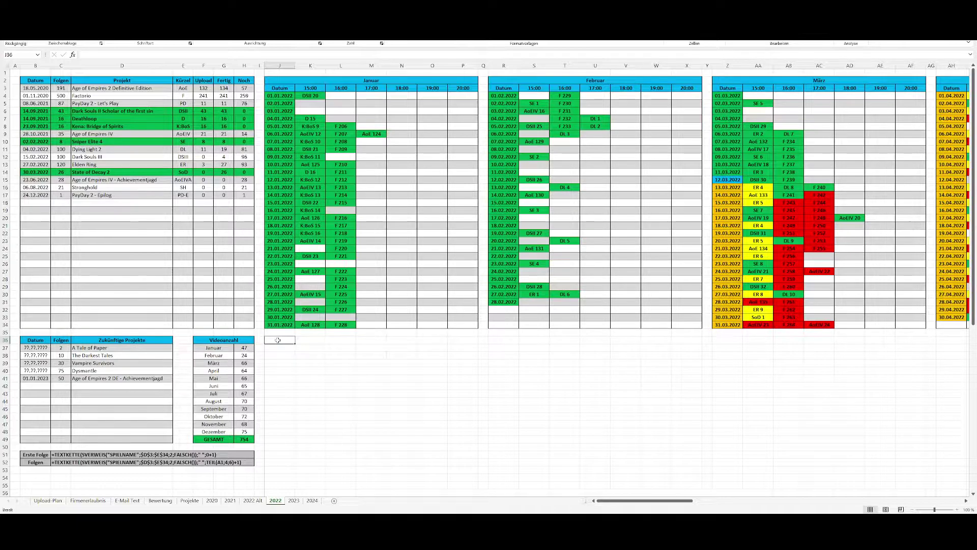
left_click(39, 504)
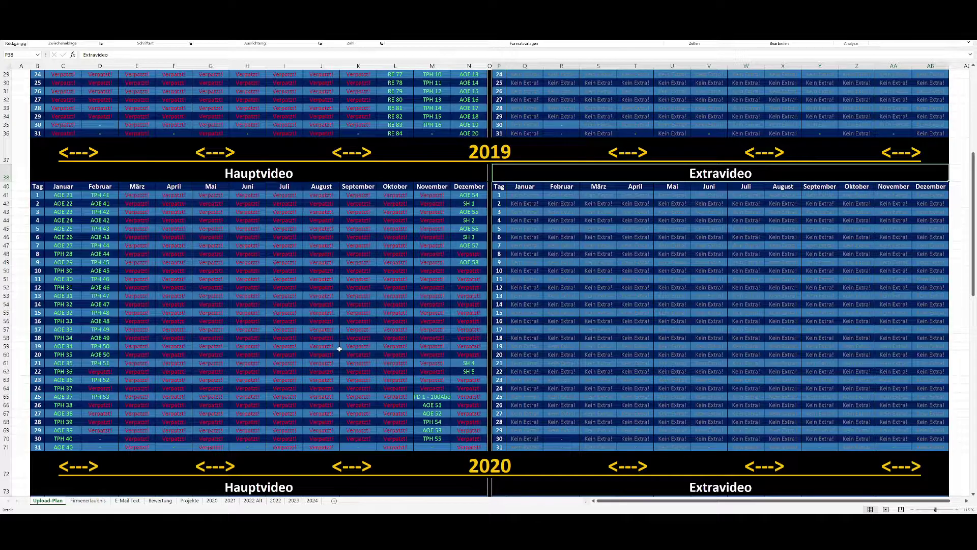
scroll(420, 297, "up", 9)
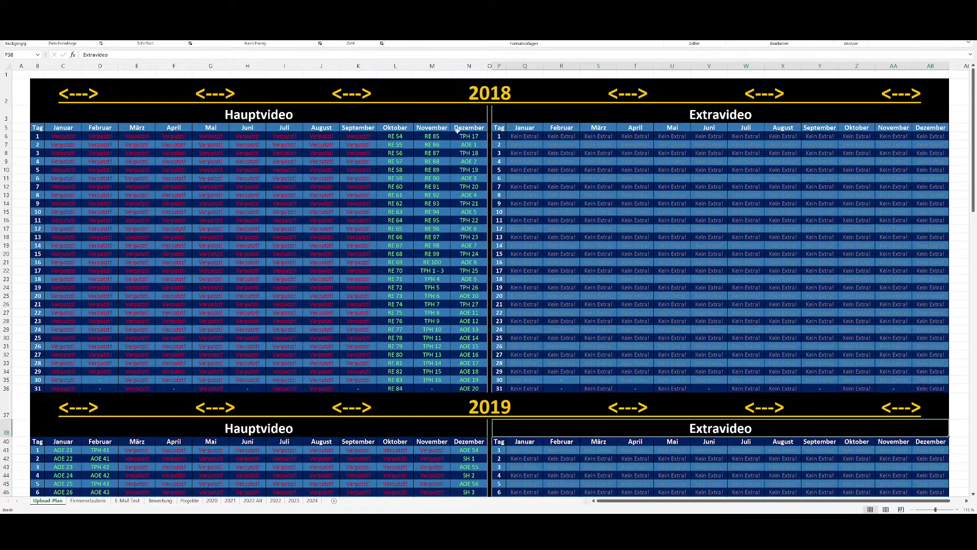
left_click_drag(395, 127, 398, 389)
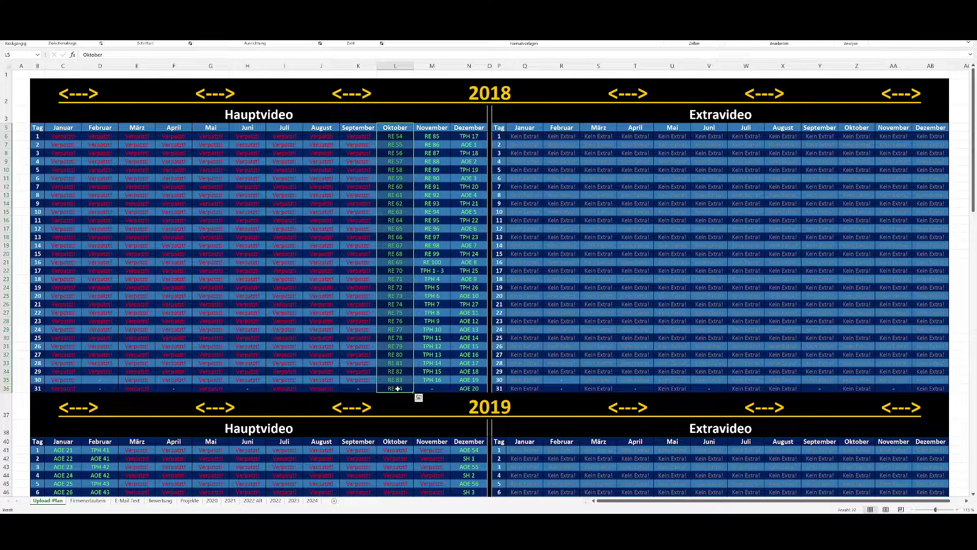
left_click(403, 220)
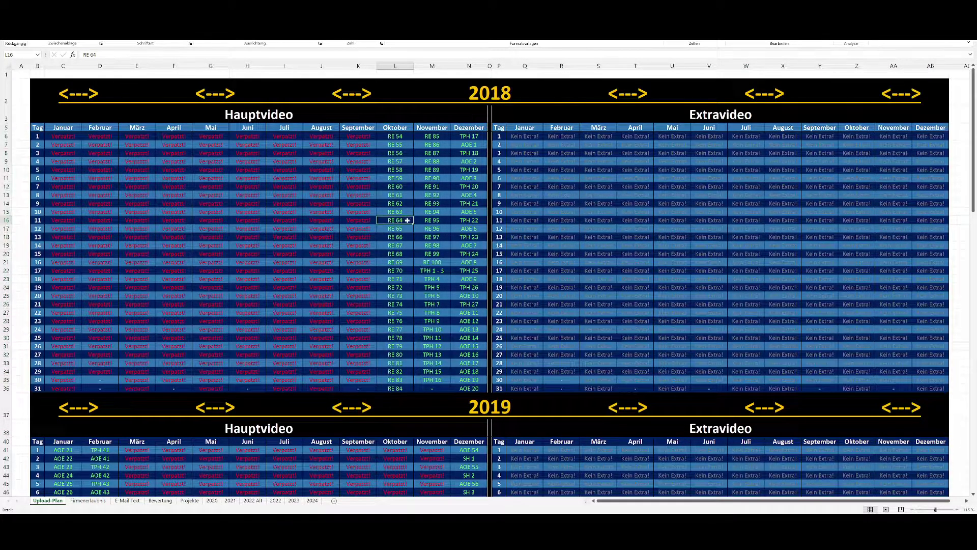
left_click_drag(400, 385, 436, 262)
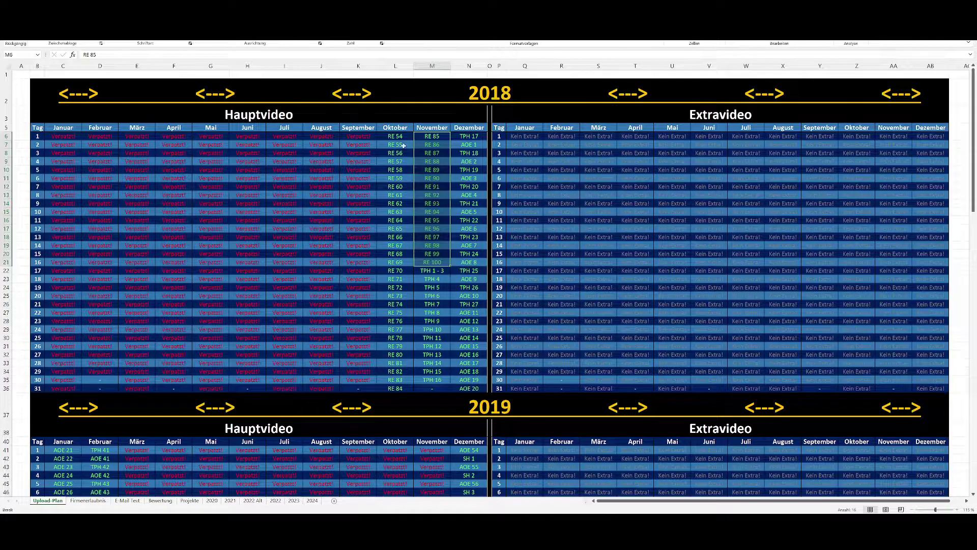
left_click_drag(406, 133, 389, 388)
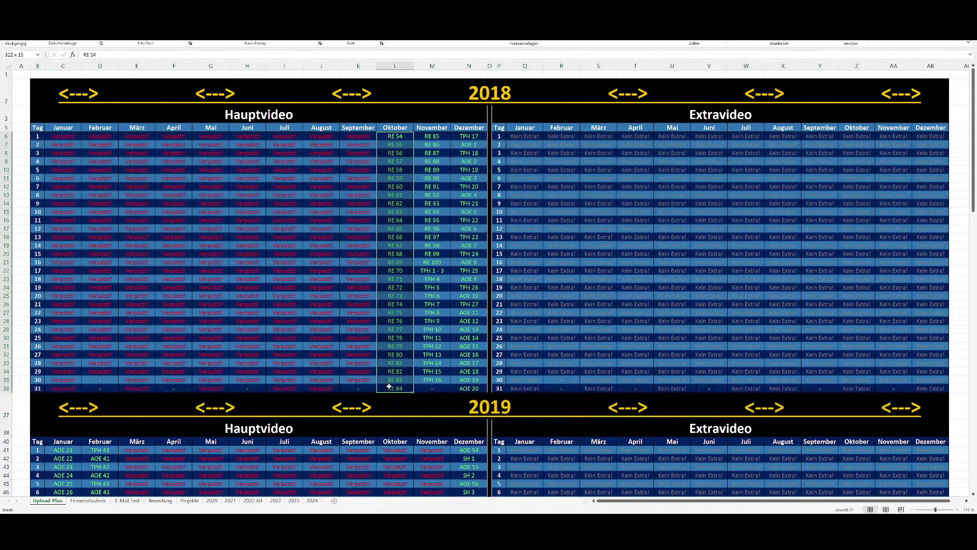
left_click(387, 245)
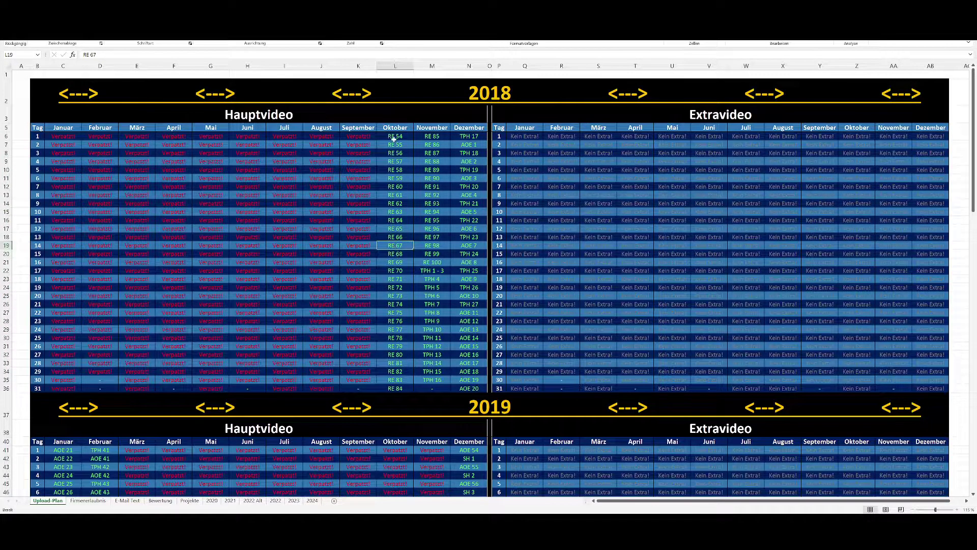
left_click_drag(395, 136, 391, 381)
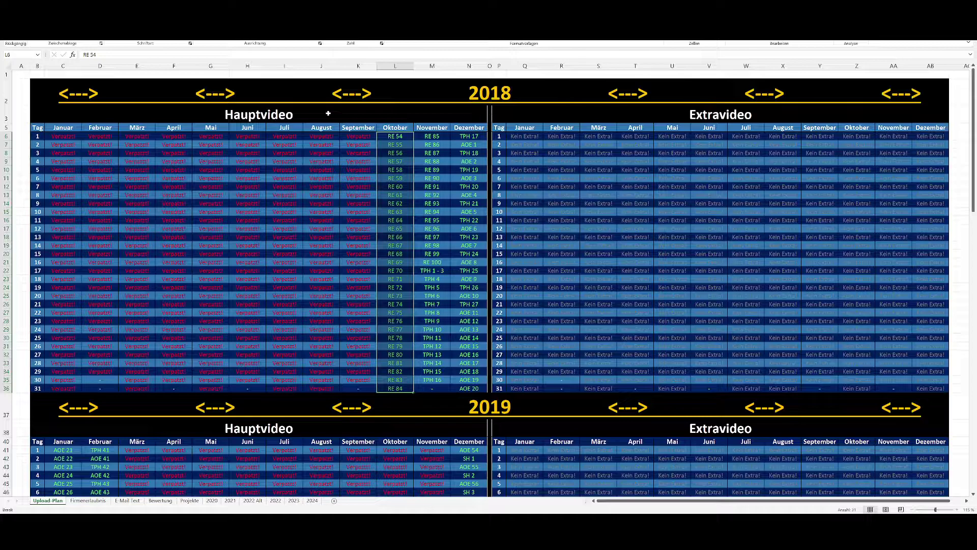
- Examine the whole 2018 Hauptvideo table from January to December, including the formulas behind individual "Verpasst!" cells
left_click(432, 89)
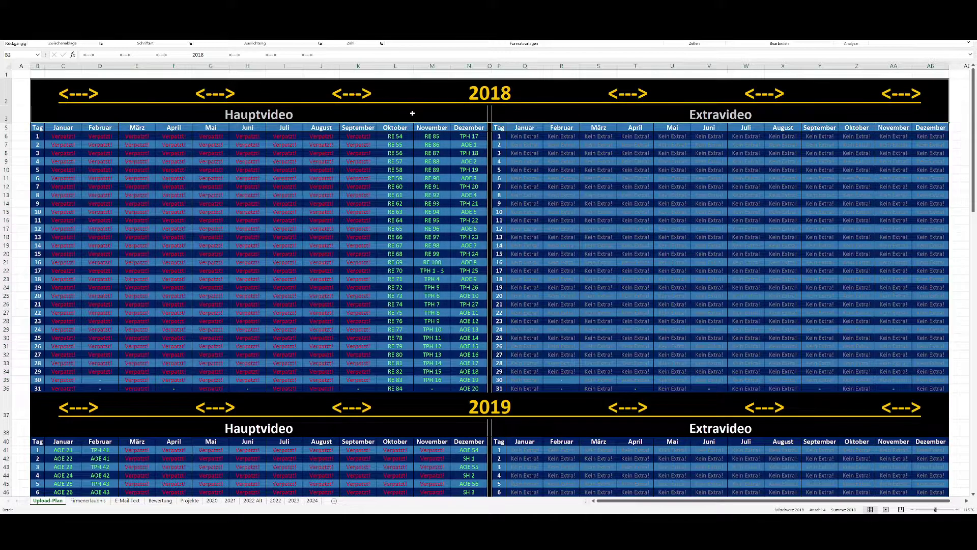
left_click_drag(474, 129, 41, 389)
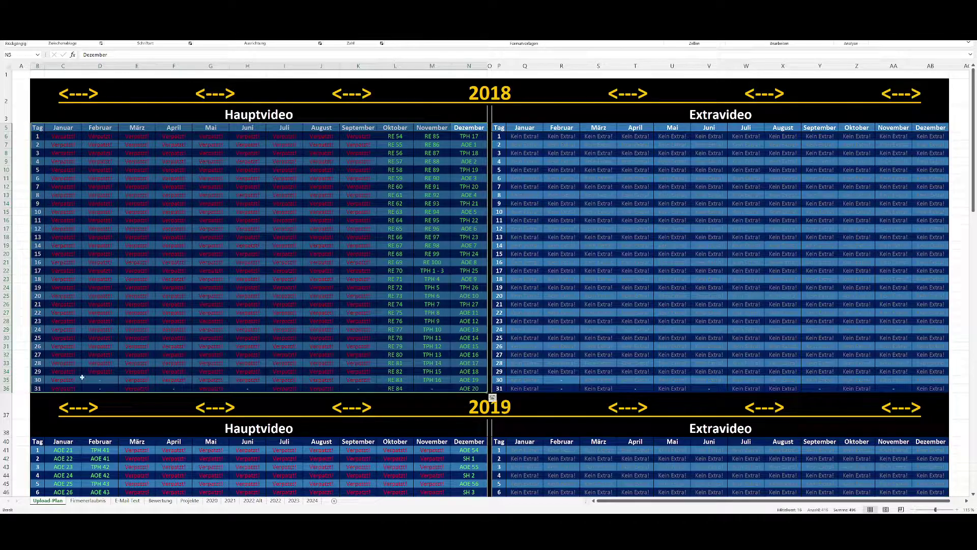
left_click(402, 261)
left_click_drag(65, 136, 478, 389)
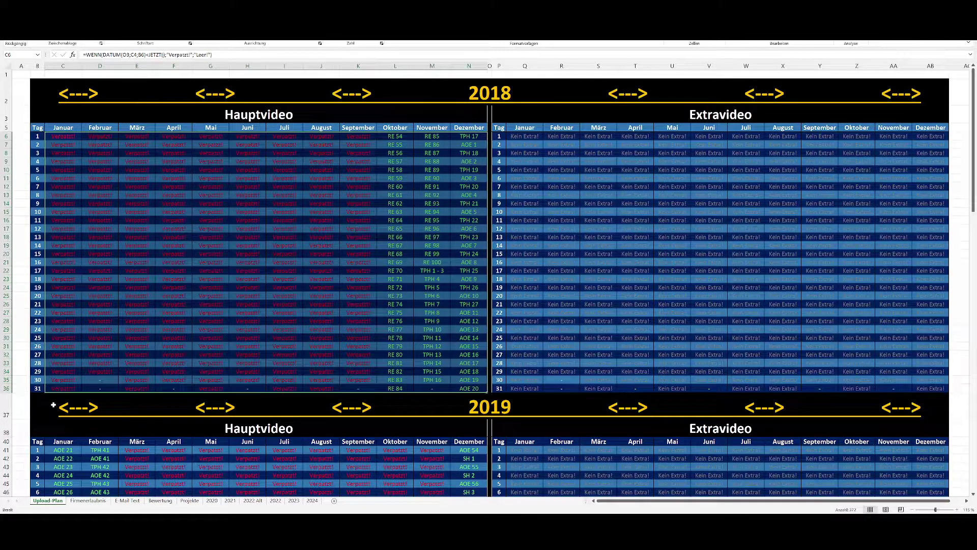
left_click(98, 376)
left_click(172, 313)
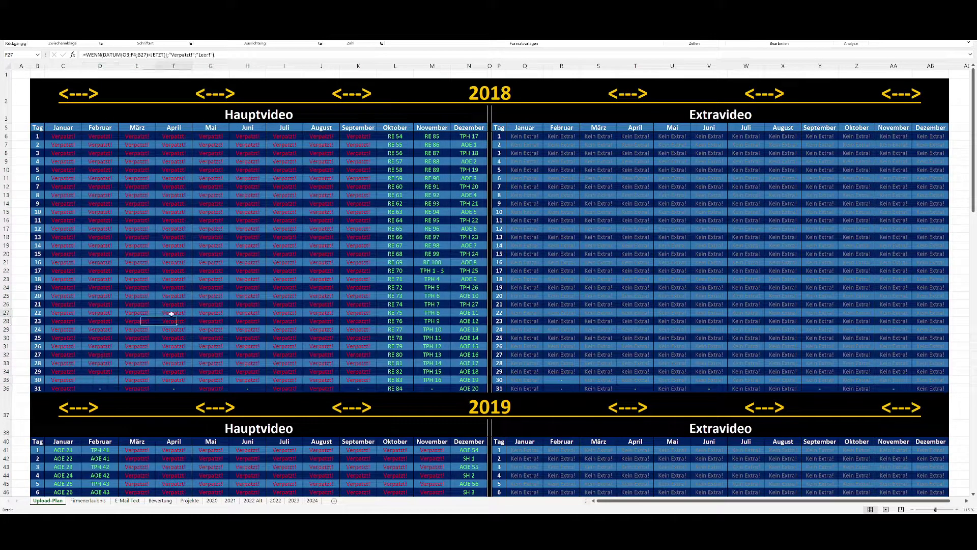
left_click(407, 234)
left_click(368, 212)
left_click(395, 186)
left_click(357, 188)
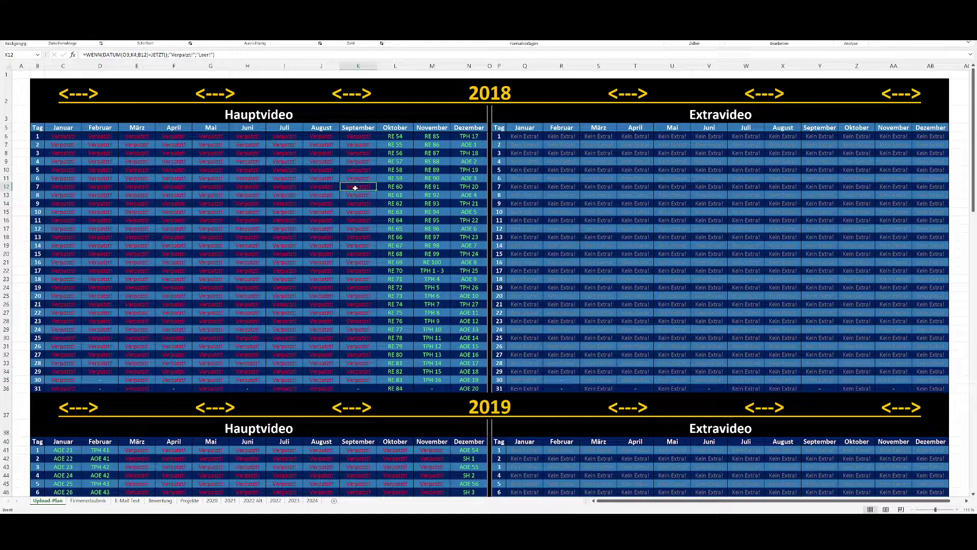
- Look through the yearly blocks down to the end of the plan and highlight the 2021 block
scroll(365, 247, "down", 6)
scroll(365, 246, "down", 20)
scroll(399, 229, "up", 7)
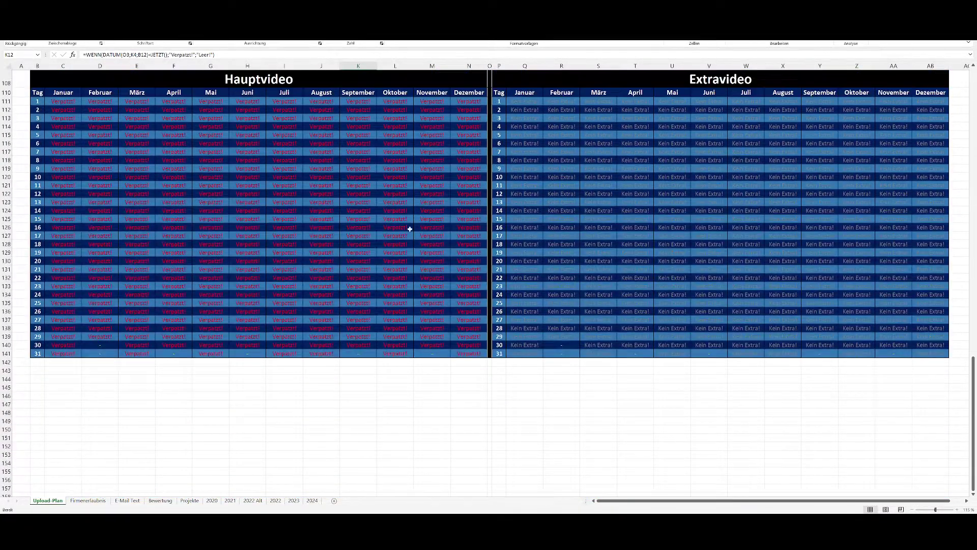
scroll(399, 229, "up", 5)
left_click_drag(470, 212, 457, 460)
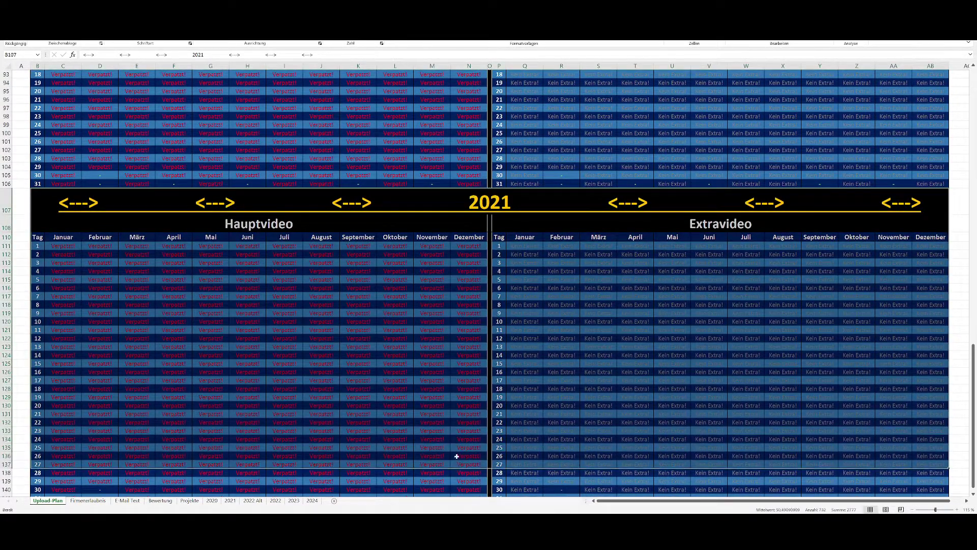
- Highlight the October to December 2018 Hauptvideo entries, and examine the Extravideo tables for 2018 and 2019
scroll(402, 214, "up", 20)
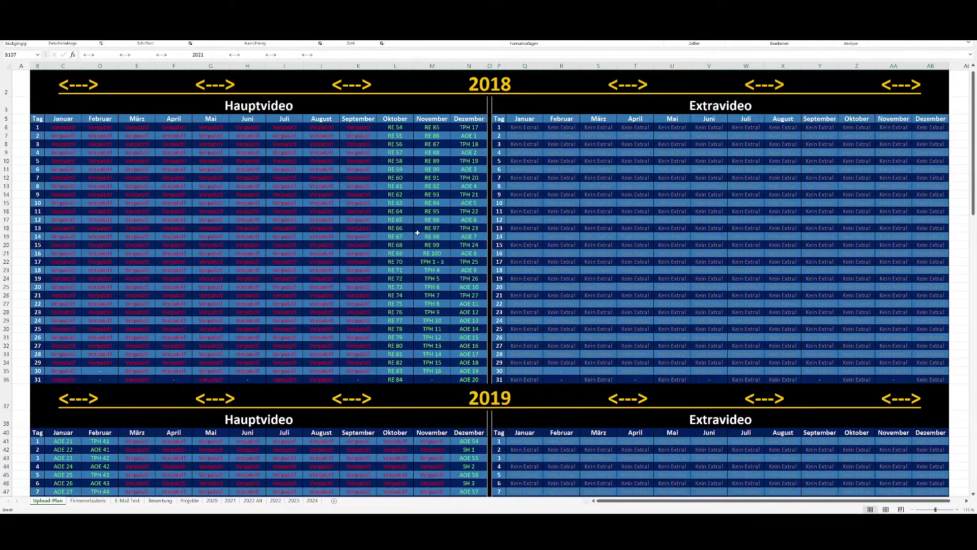
scroll(419, 228, "up", 1)
left_click_drag(388, 136, 471, 389)
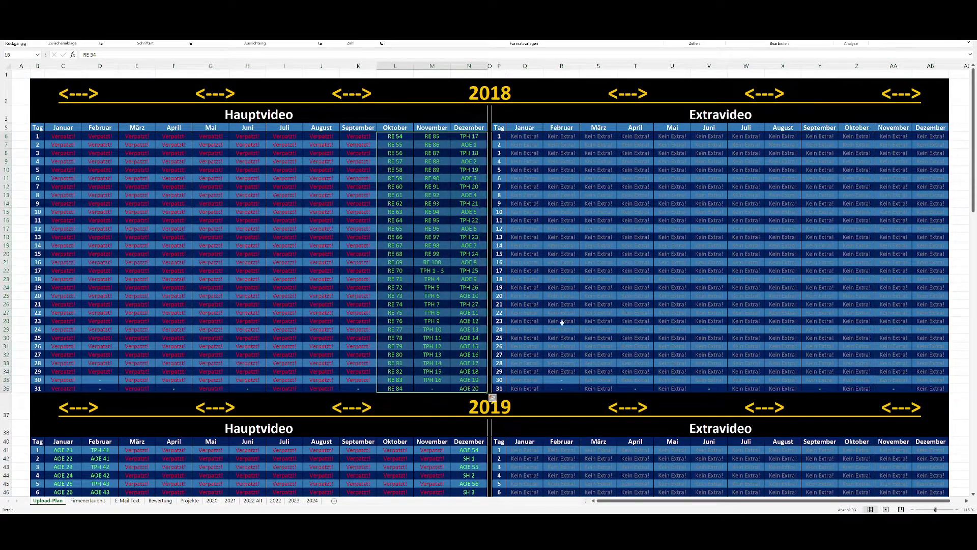
left_click_drag(519, 136, 947, 390)
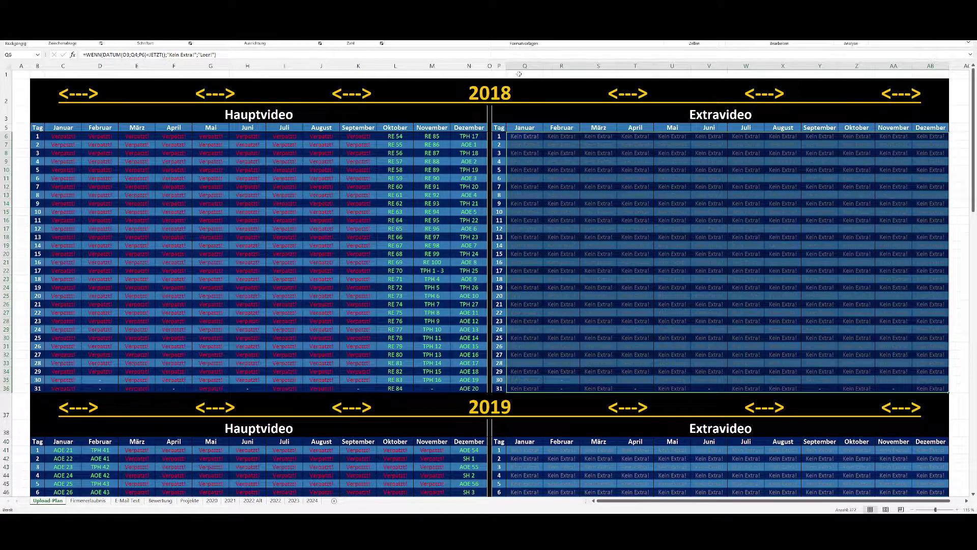
left_click_drag(500, 66, 911, 67)
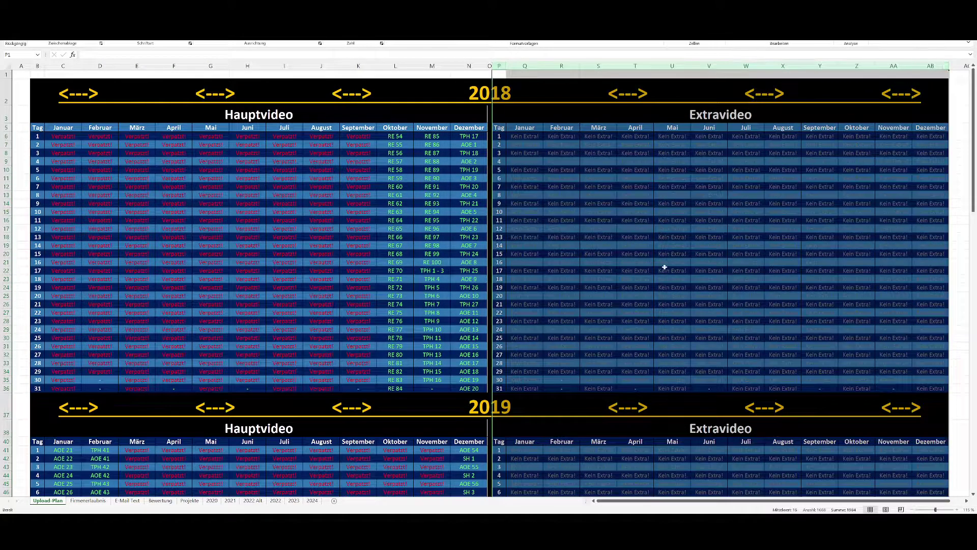
left_click(645, 277)
scroll(642, 279, "down", 9)
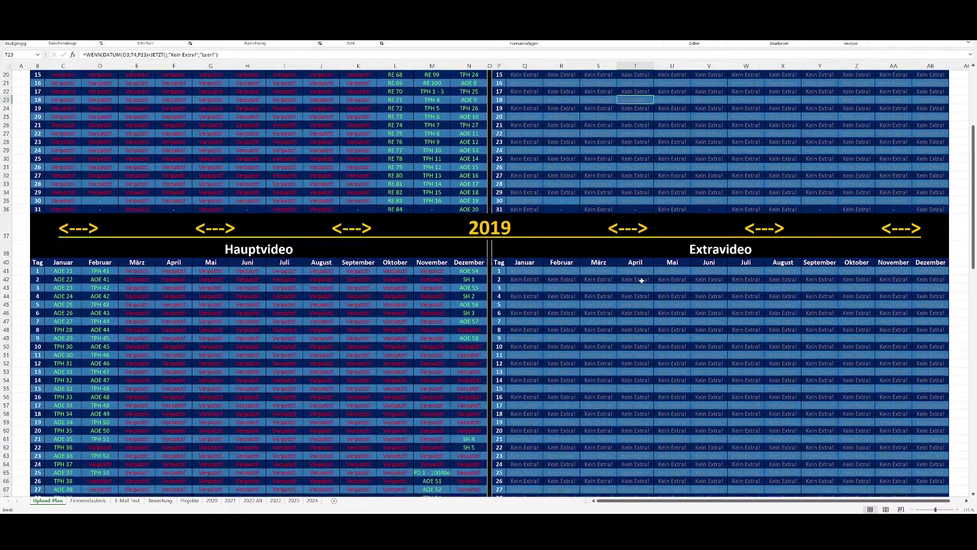
scroll(631, 280, "down", 1)
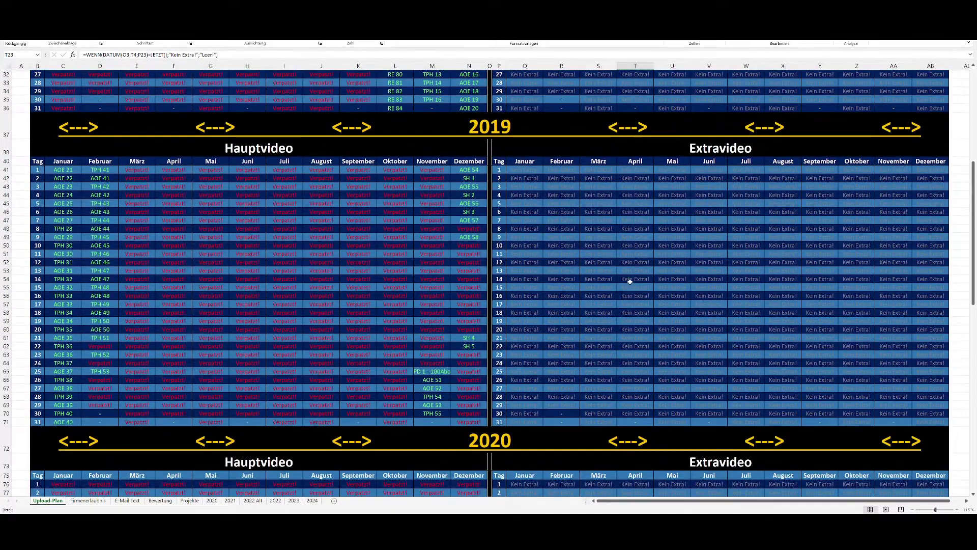
scroll(607, 279, "up", 10)
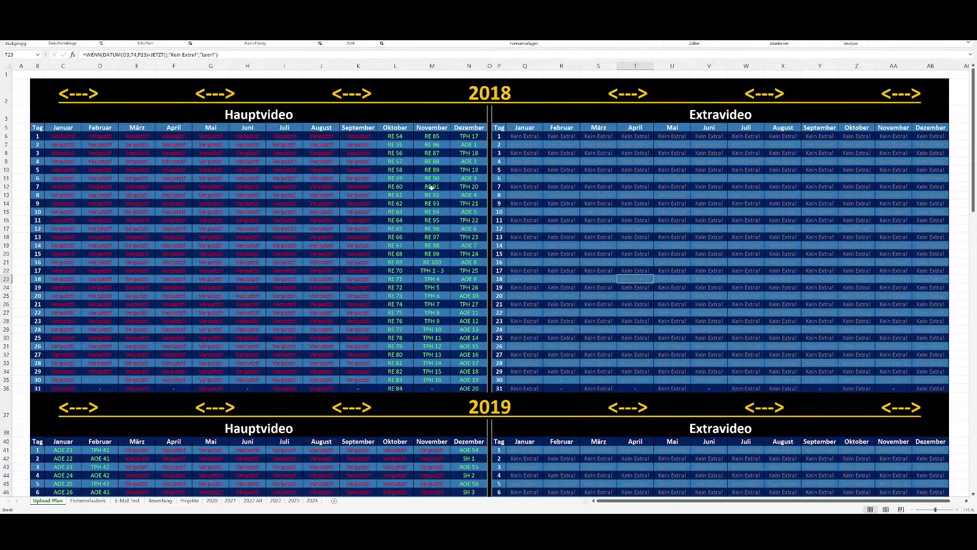
- Examine the 2019 Hauptvideo table, highlighting the days from late February through November and the November and December columns
scroll(464, 206, "down", 2)
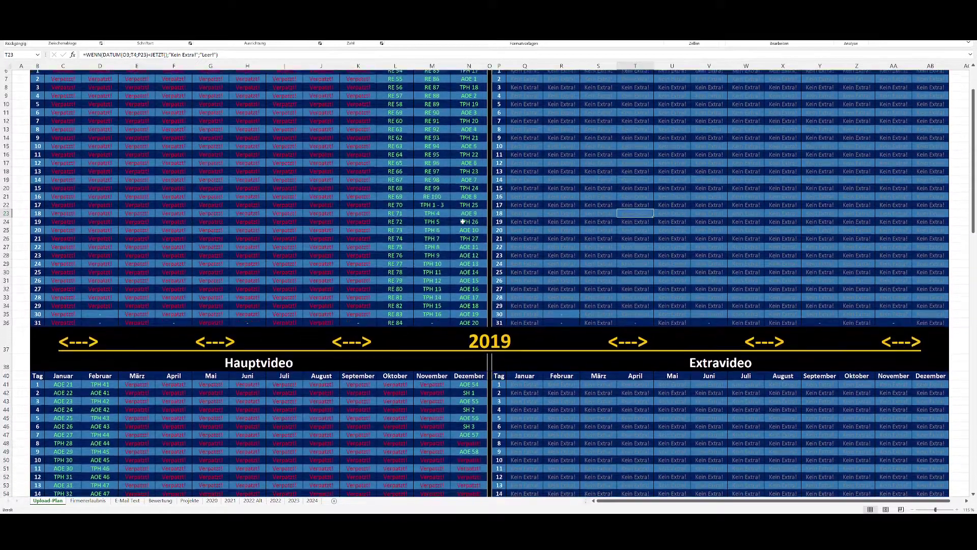
scroll(453, 305, "down", 8)
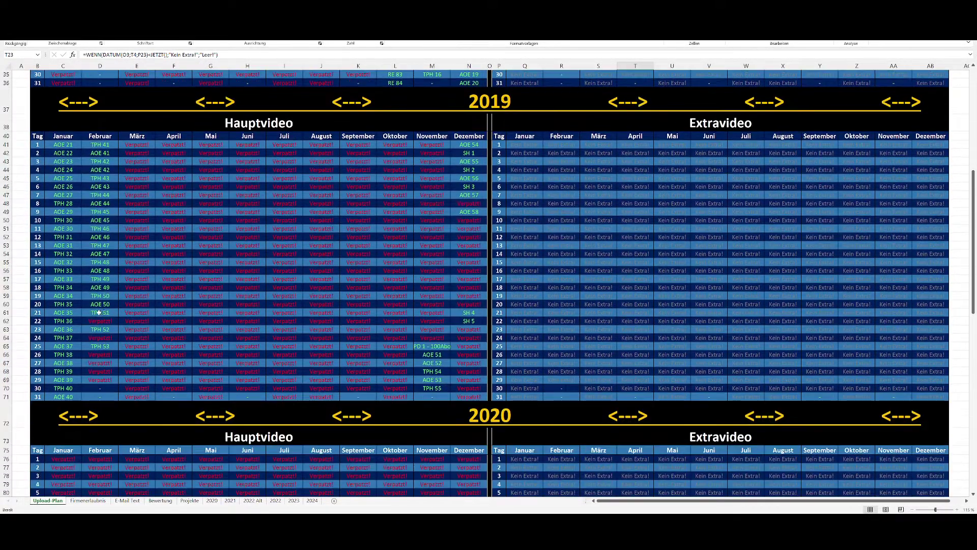
left_click_drag(106, 346, 103, 392)
left_click_drag(136, 145, 441, 396)
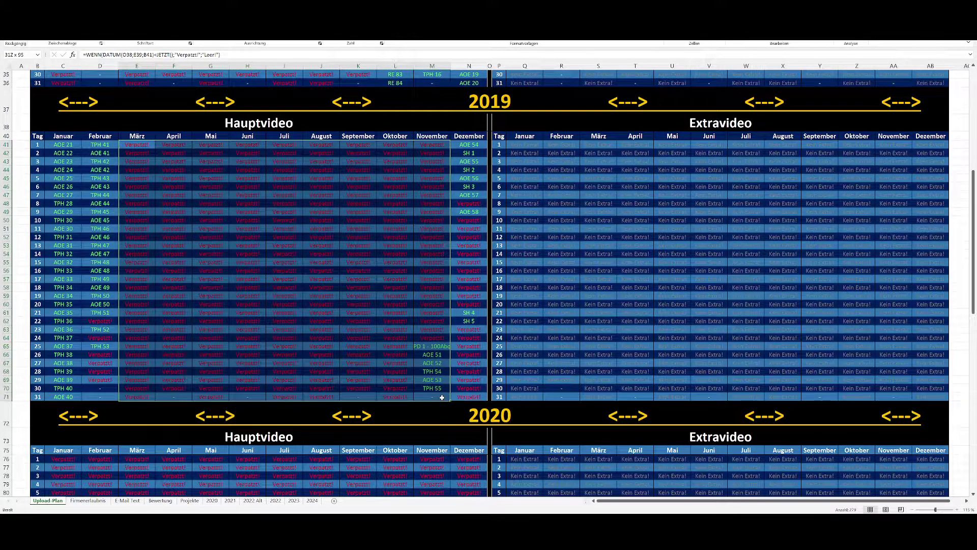
left_click_drag(441, 397, 442, 397)
left_click_drag(104, 395, 441, 132)
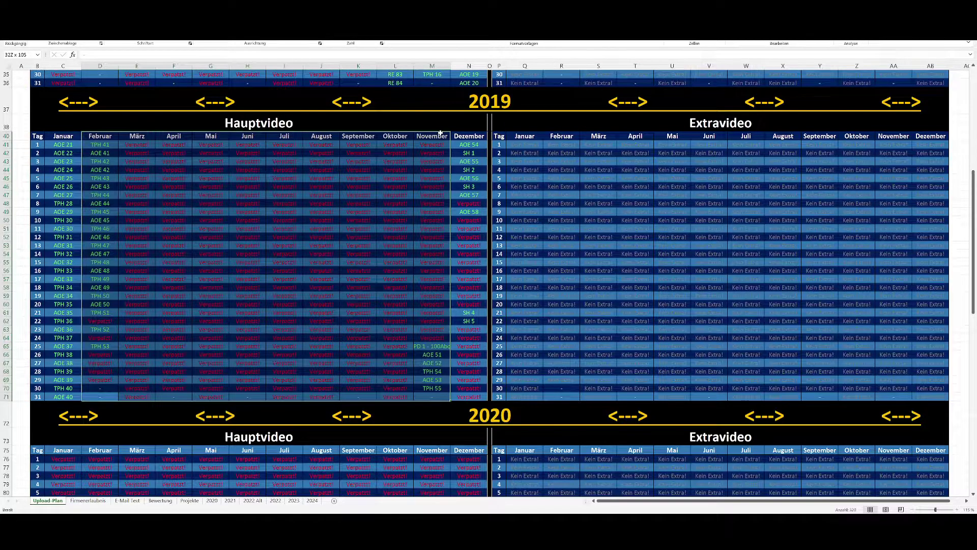
left_click_drag(440, 132, 441, 133)
left_click_drag(433, 144, 97, 396)
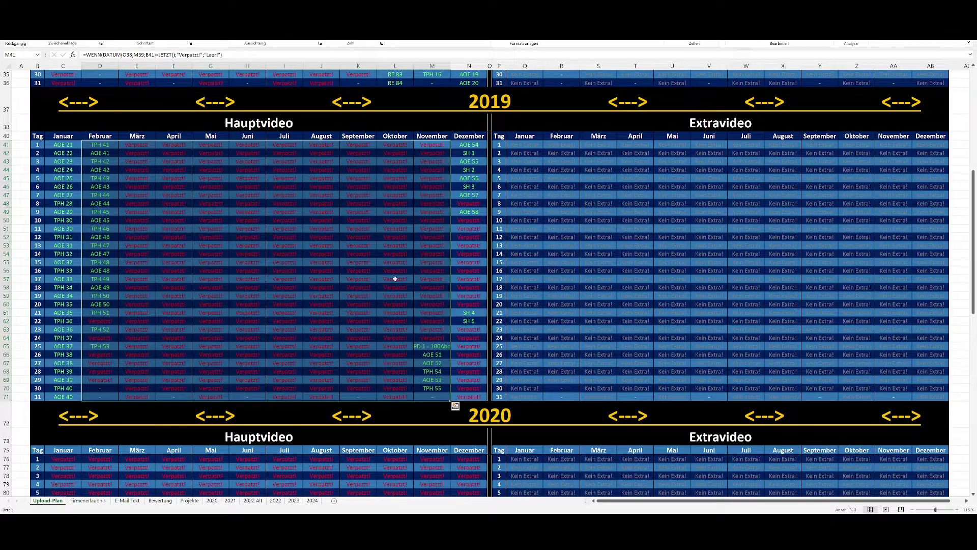
left_click_drag(470, 145, 418, 399)
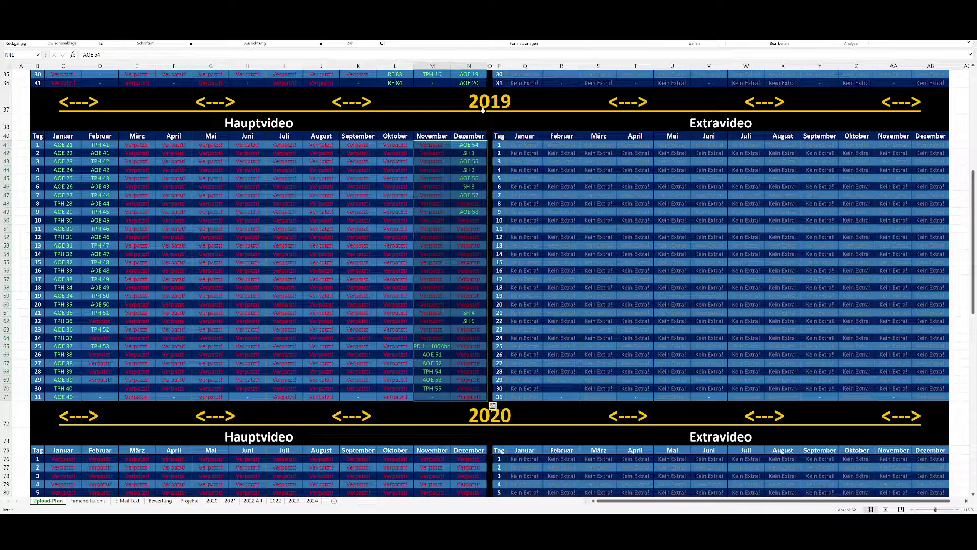
- Highlight the 2020 Hauptvideo table and check the formula of its 7 September cell
scroll(480, 225, "down", 4)
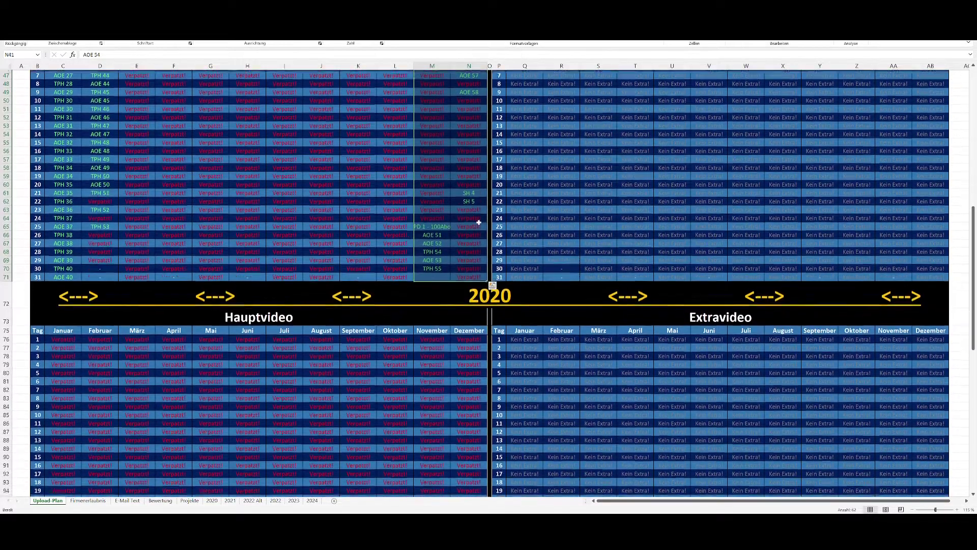
left_click_drag(45, 330, 464, 489)
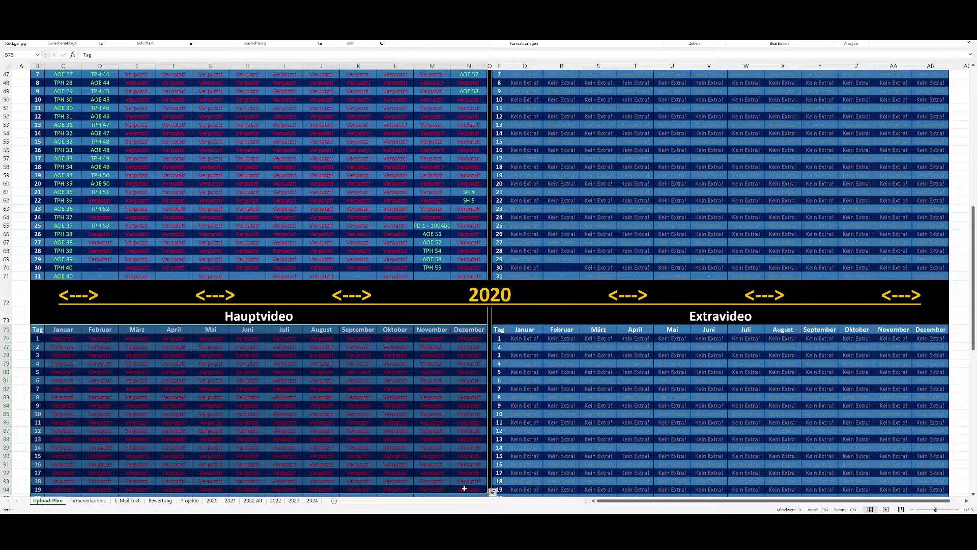
left_click(370, 389)
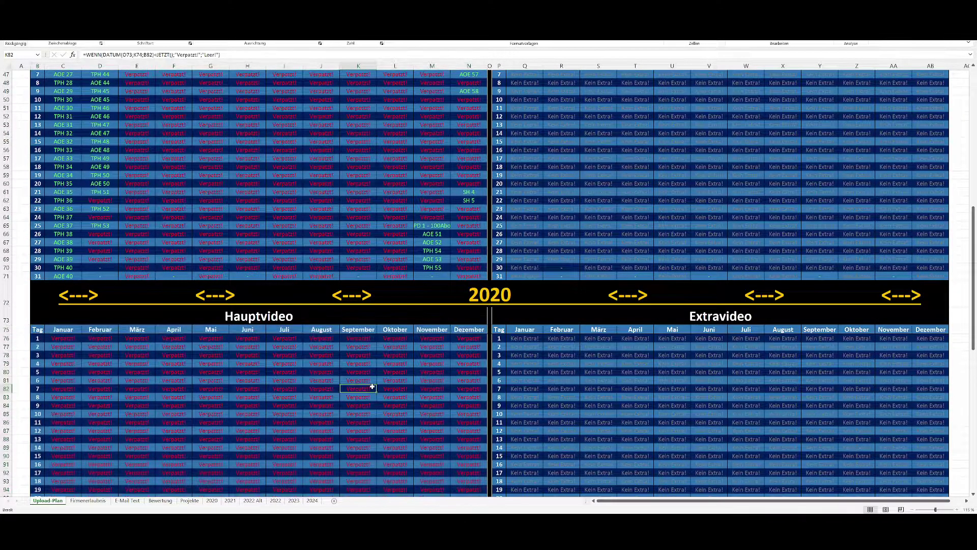
scroll(435, 371, "up", 5)
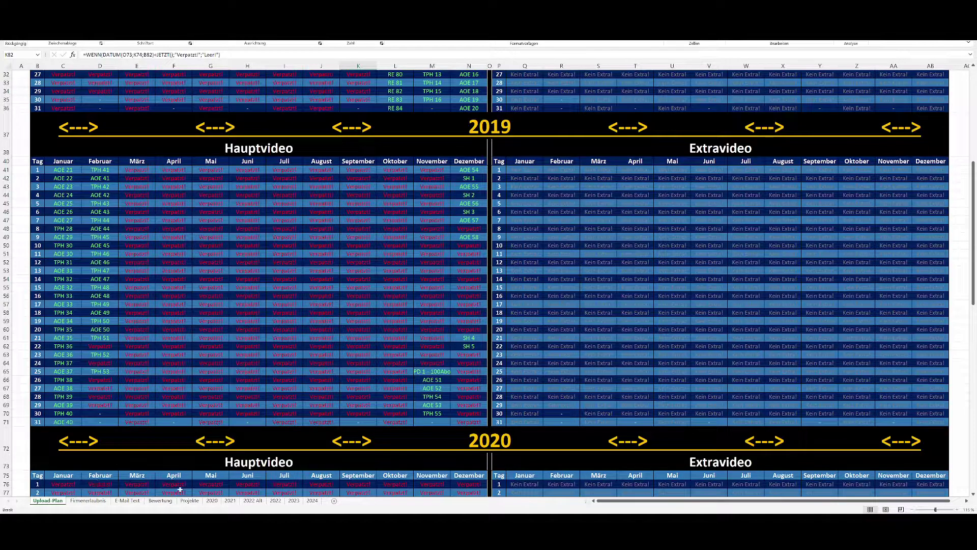
- Open the 2020 sheet and view its monthly upload schedule from January onwards
left_click(213, 503)
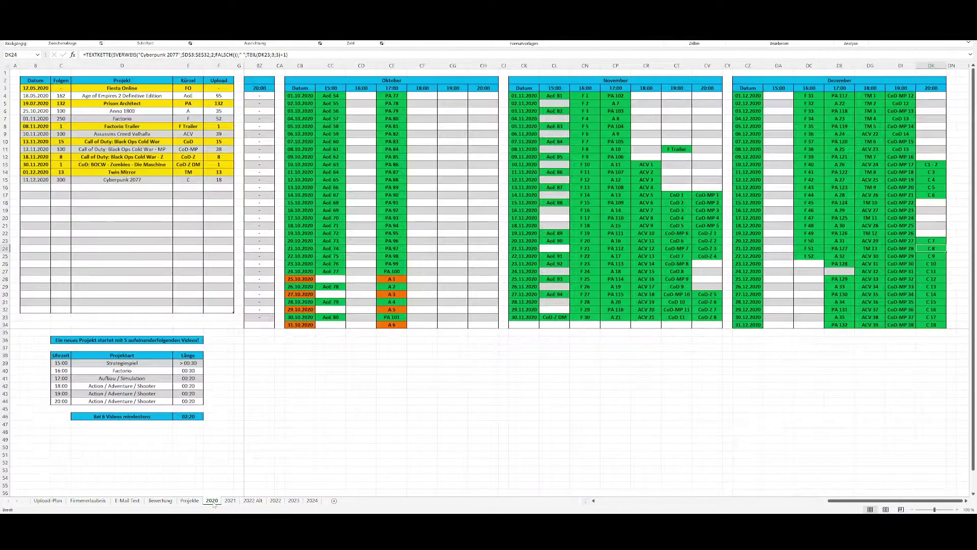
left_click_drag(856, 504, 486, 501)
left_click_drag(388, 503, 379, 502)
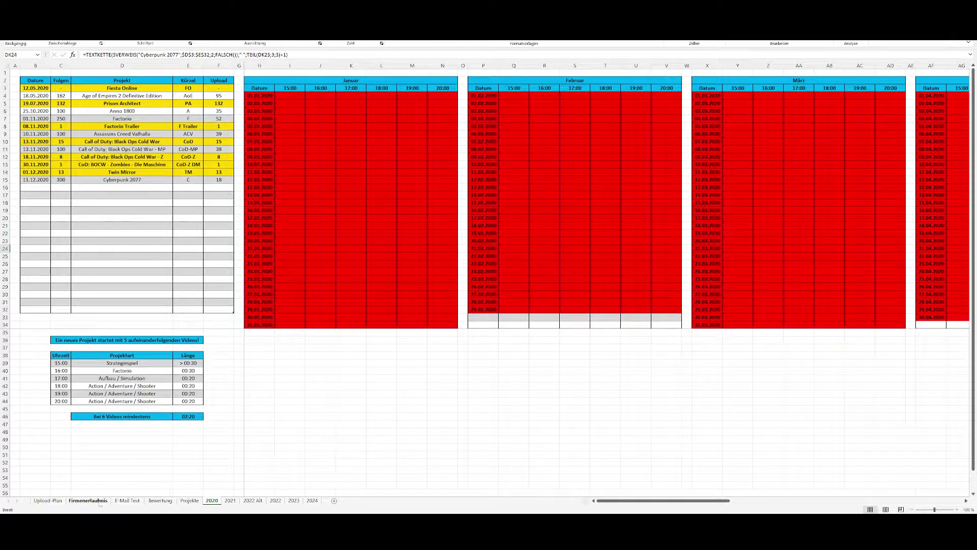
- Open the Bewertung sheet and highlight the SYSTEM table of category weightings from Gameplay to Generelles
left_click(160, 501)
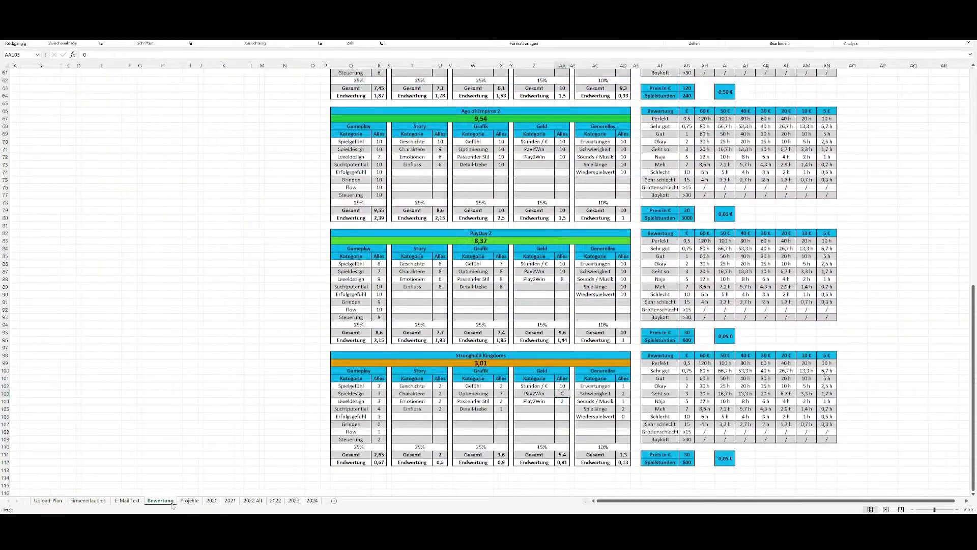
scroll(370, 342, "up", 3)
scroll(370, 343, "up", 12)
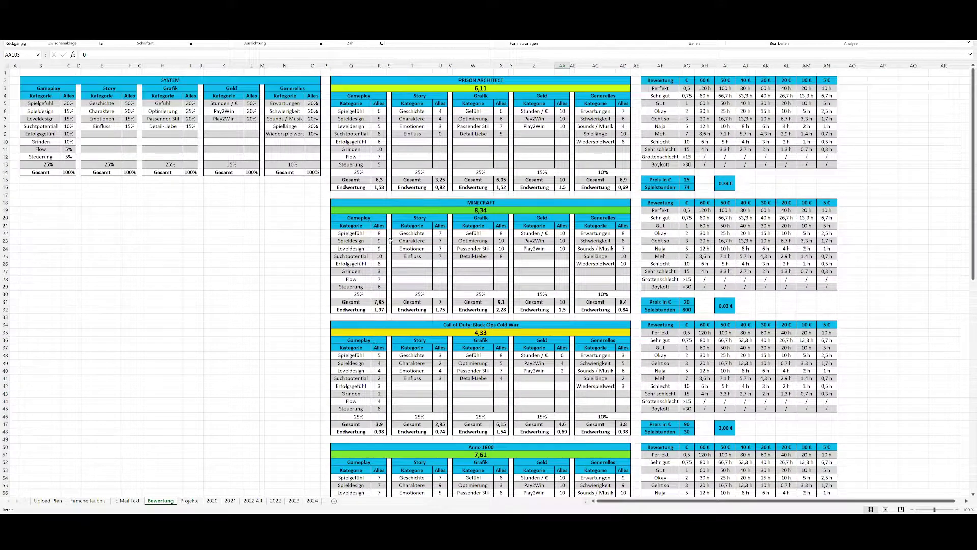
left_click(311, 104)
left_click_drag(312, 104, 29, 175)
left_click(242, 232)
- Switch to the video clip listing the rating categories with their percentages, view it and close it
key("alt+Tab")
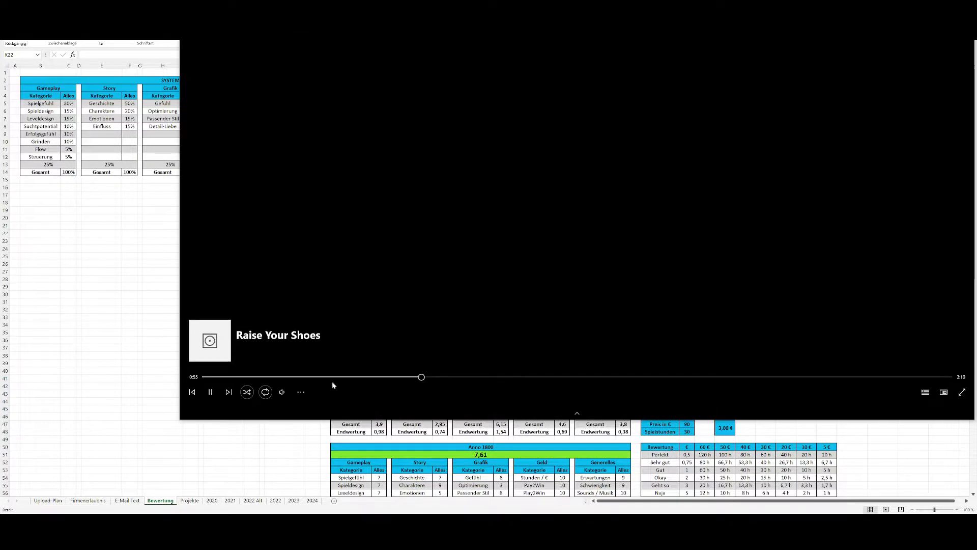
key("alt+Tab")
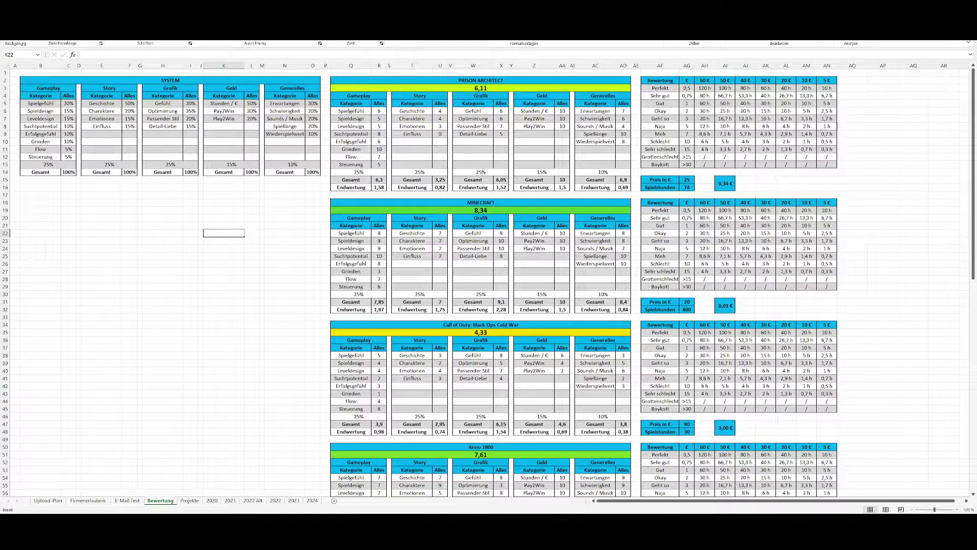
key("alt+Tab")
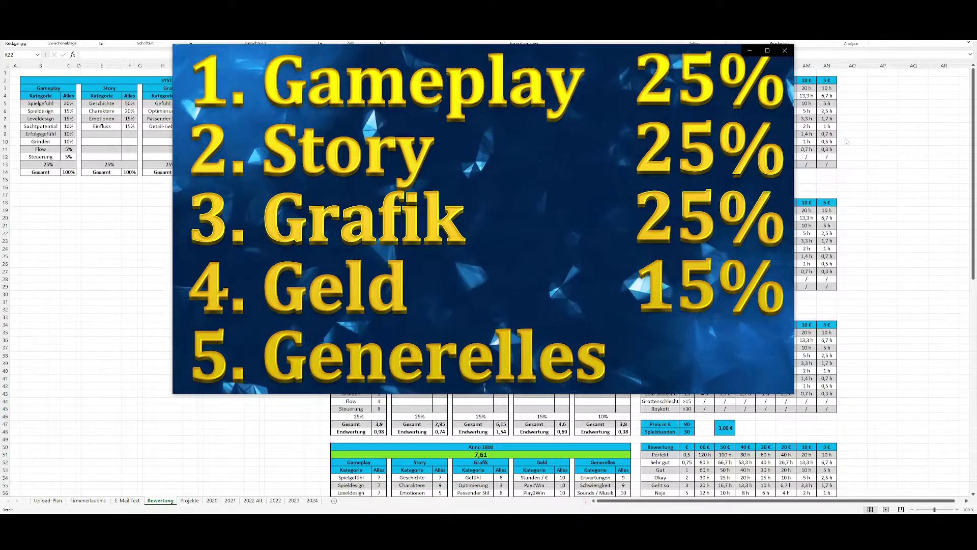
key("space")
left_click_drag(317, 360, 774, 344)
left_click(785, 51)
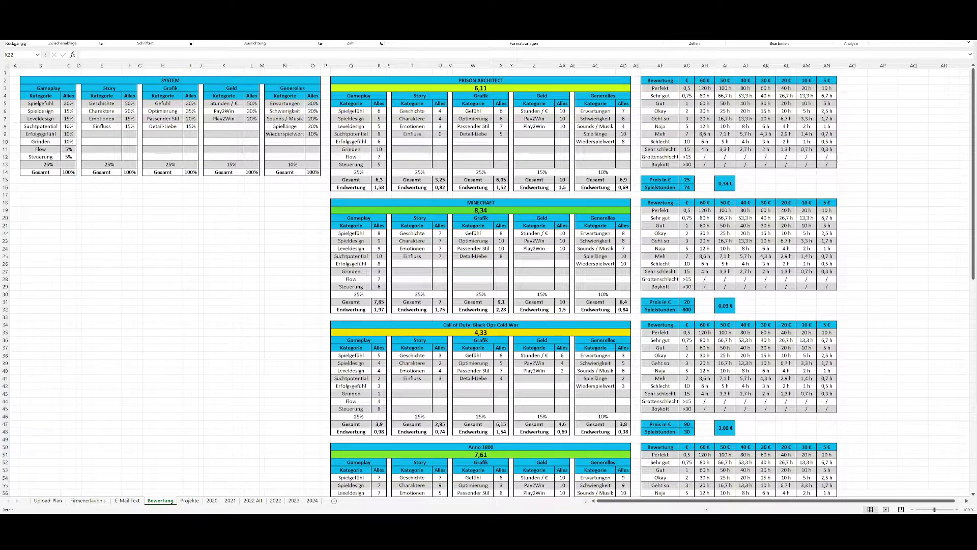
- Switch to the media player, adjust its volume and skip to the track "The Blame Is on Me"
key("alt+Tab")
left_click(282, 392)
left_click(271, 370)
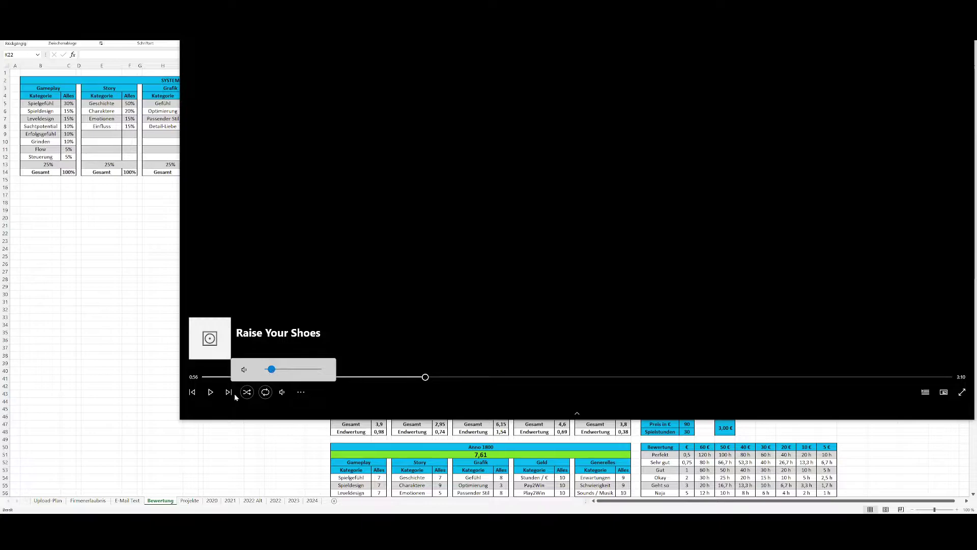
left_click(229, 392)
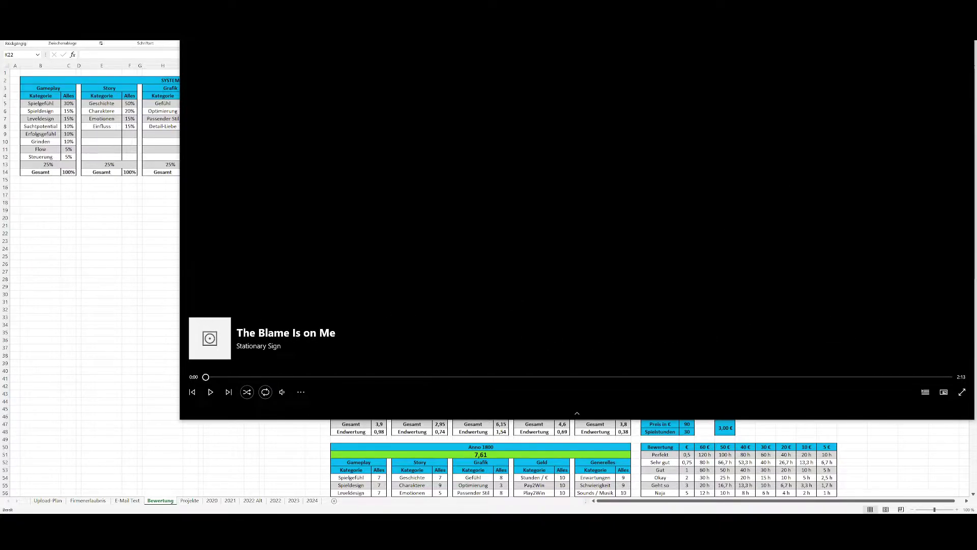
key("alt+Tab")
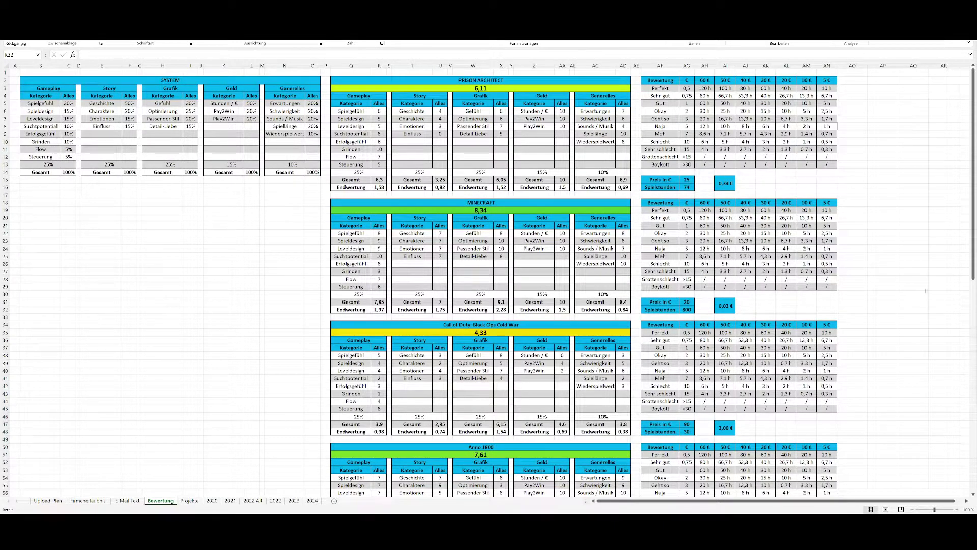
key("alt+Tab")
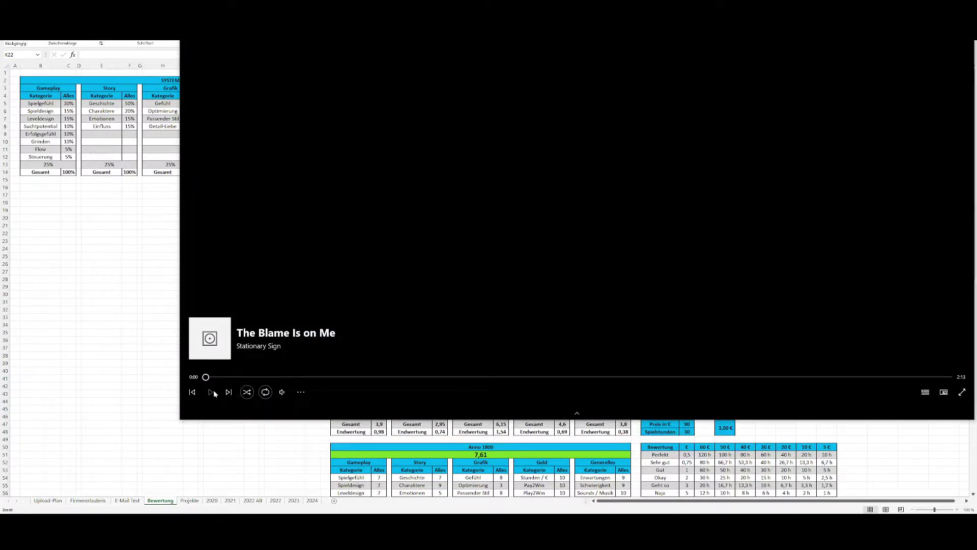
- Return to the Bewertung sheet and highlight the Gameplay categories in the SYSTEM table
key("alt+Tab")
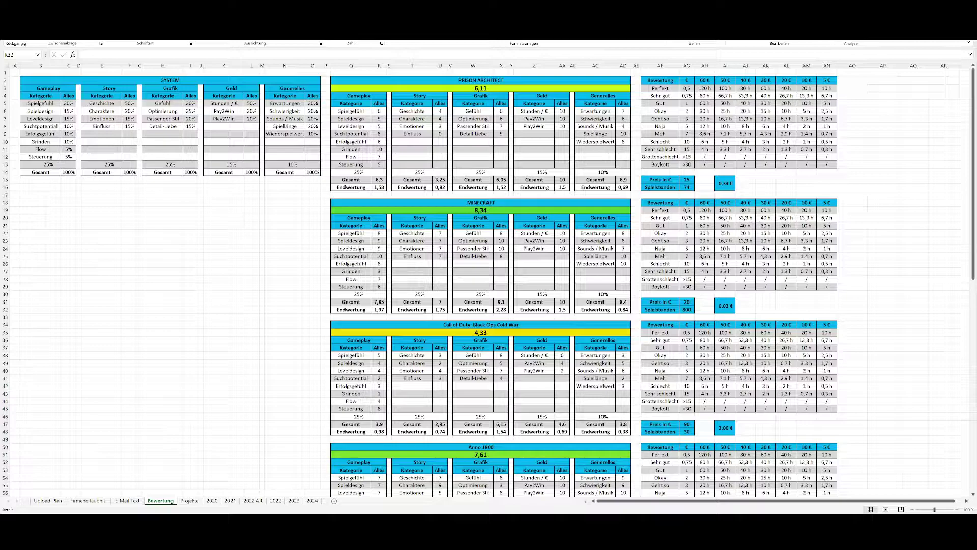
left_click_drag(51, 87, 46, 154)
left_click(130, 218)
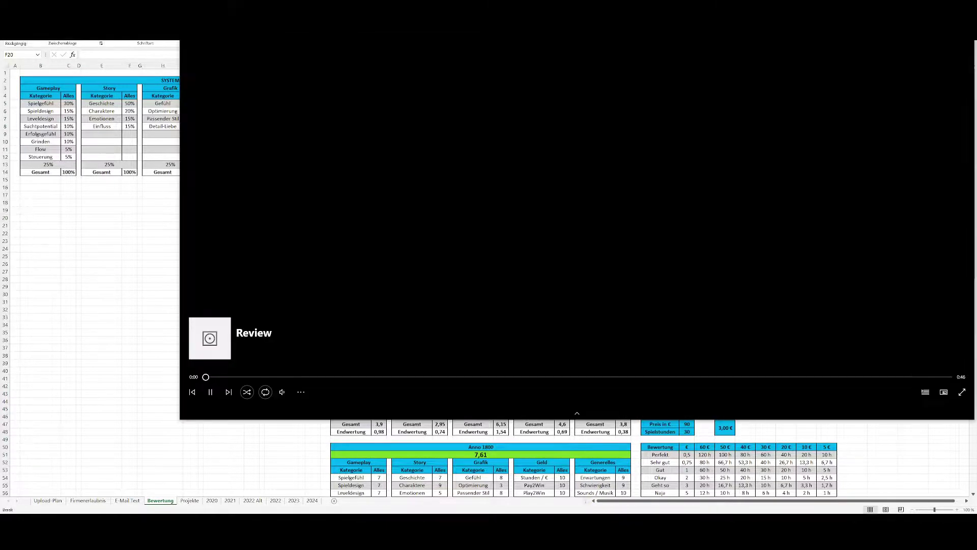
- Skip ahead in the media player to the track "Tracker" and return to the Bewertung sheet
left_click(280, 396)
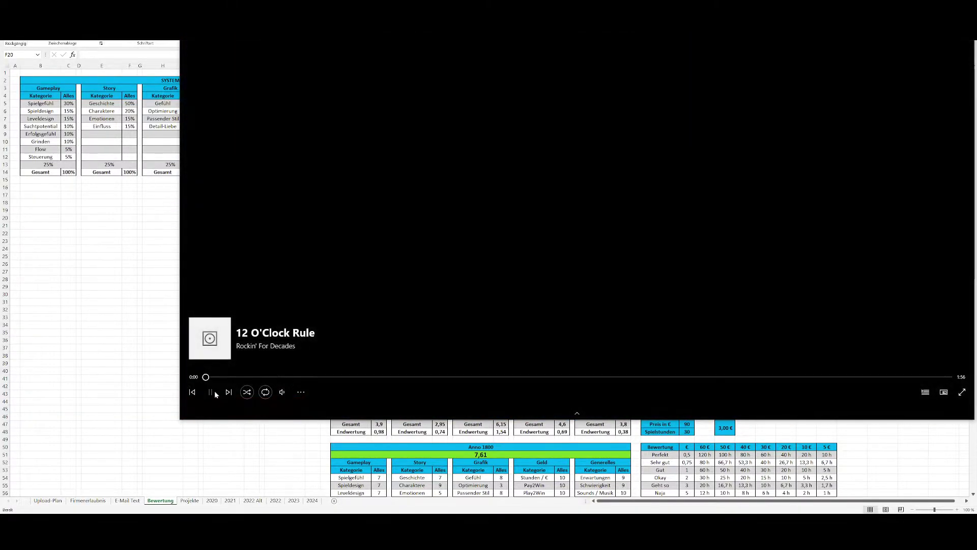
left_click(228, 392)
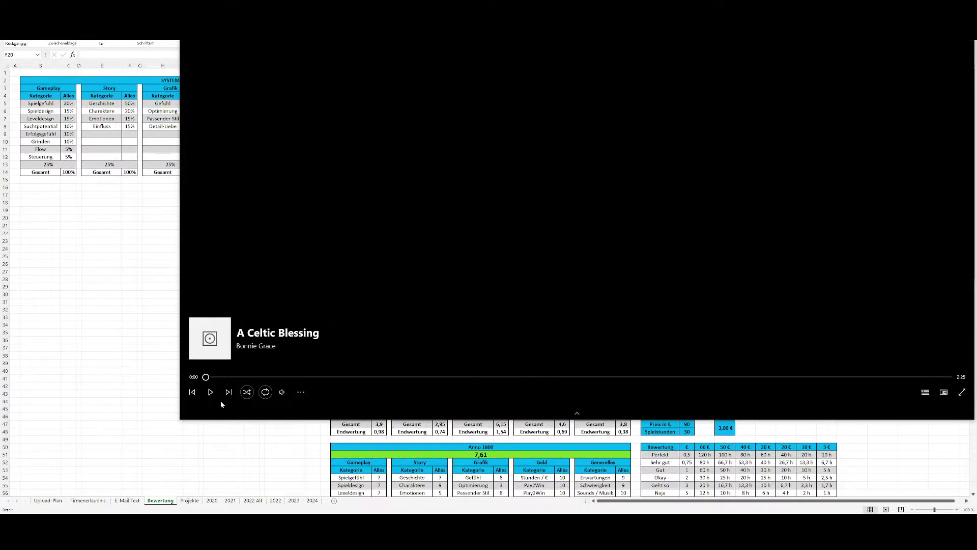
left_click(246, 392)
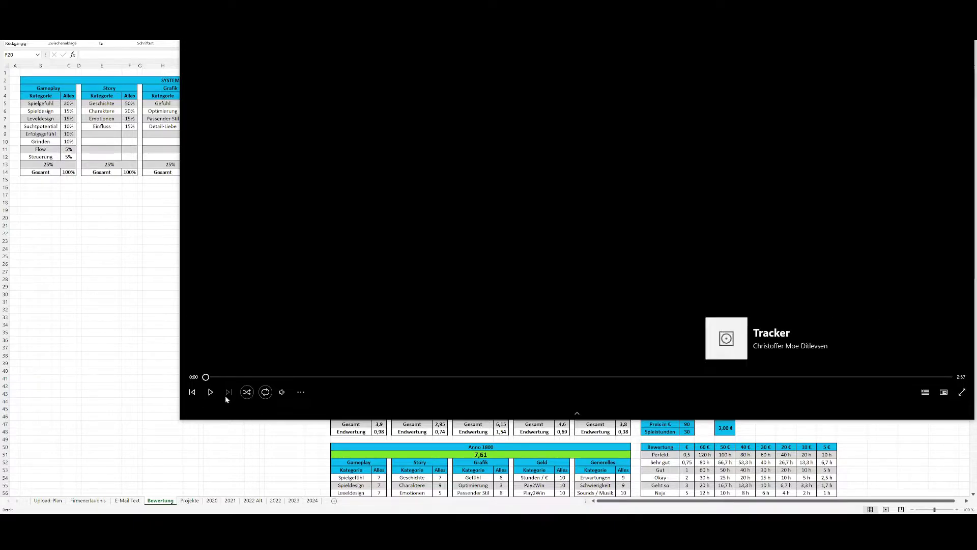
left_click(229, 450)
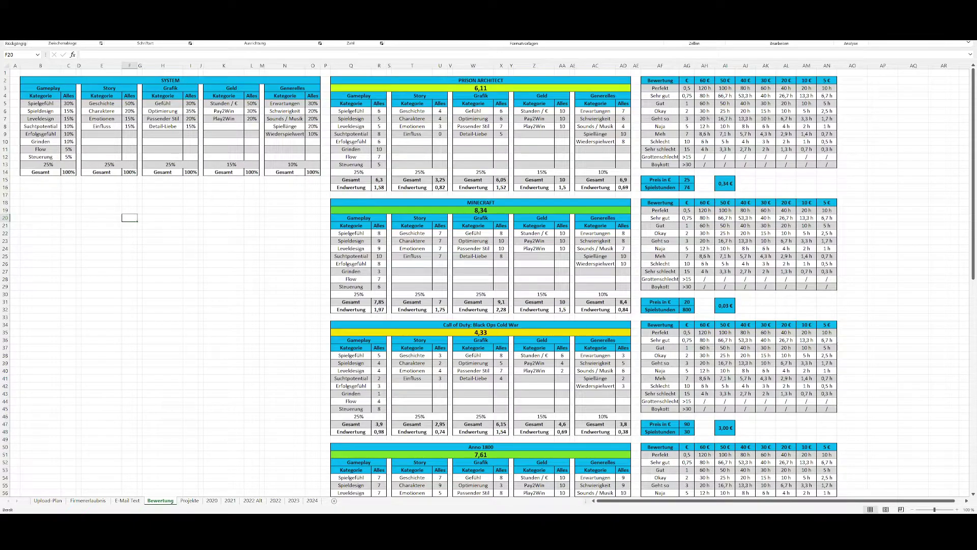
left_click(185, 263)
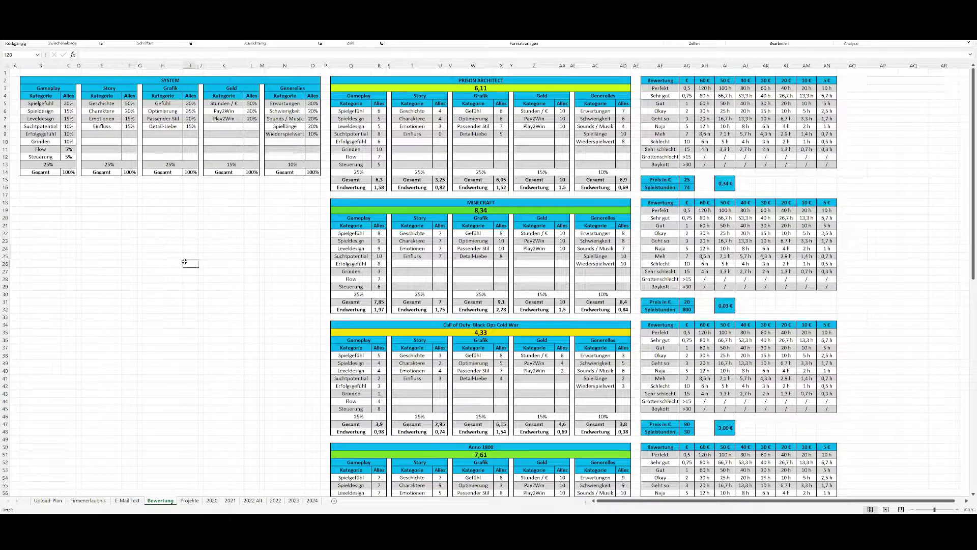
- Open the Projekte sheet and highlight the Sicher column and the Elden Ring project row
left_click(194, 504)
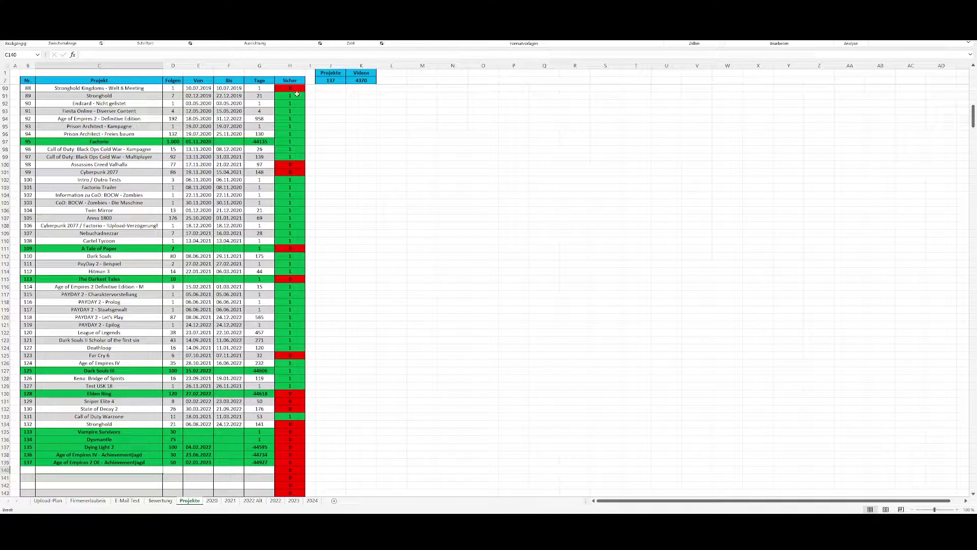
left_click(271, 118)
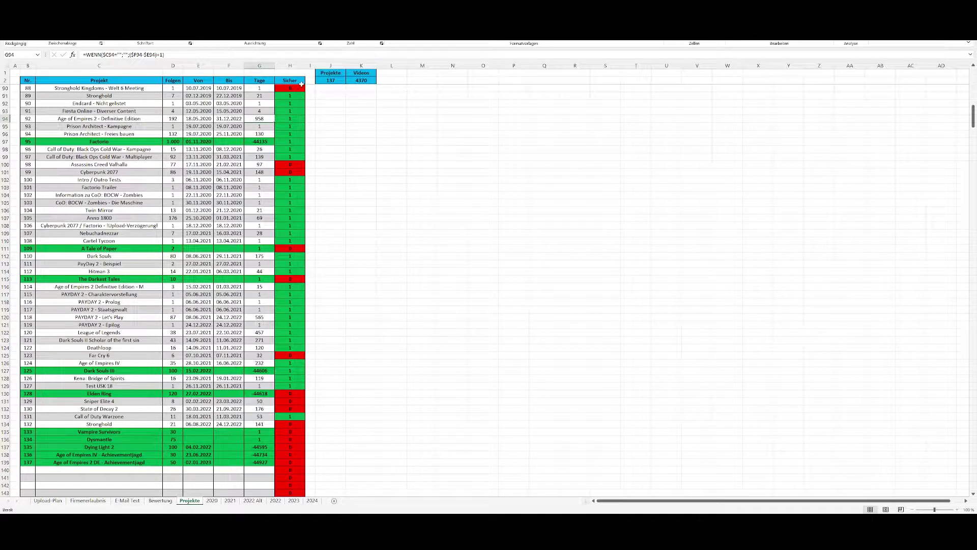
left_click_drag(300, 87, 309, 483)
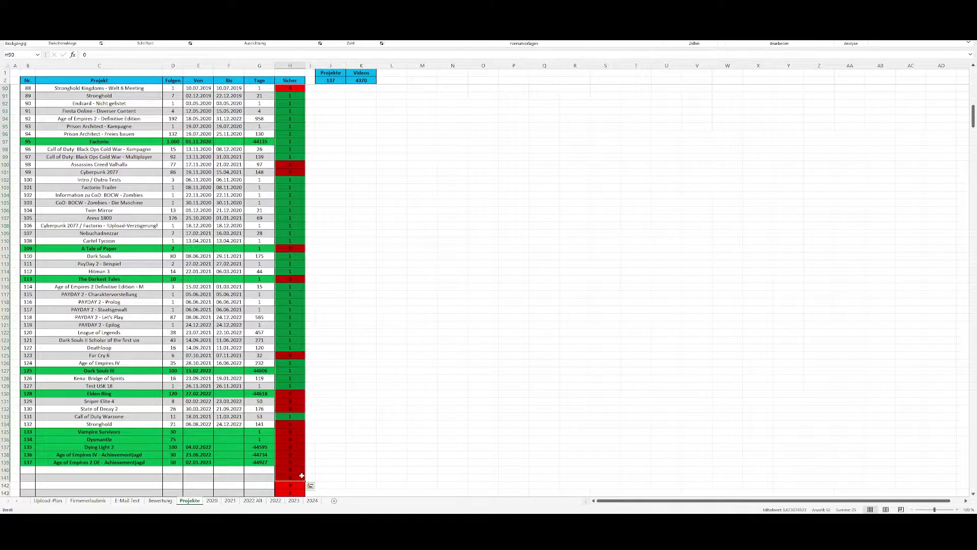
left_click(387, 348)
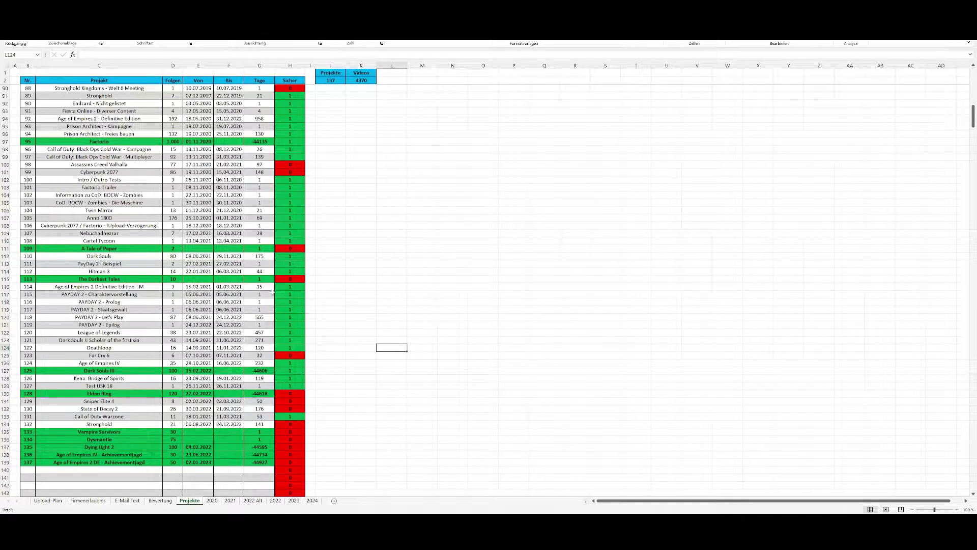
left_click_drag(289, 393, 140, 393)
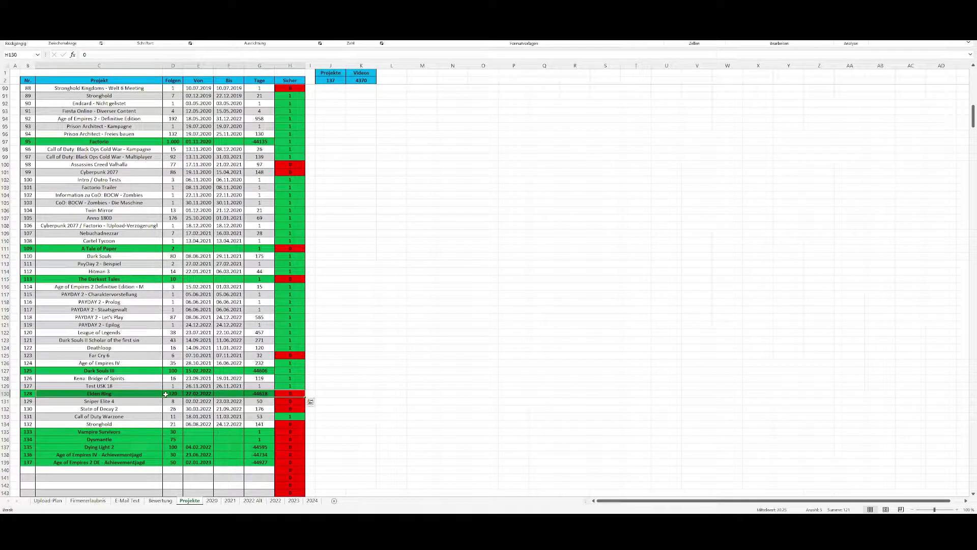
left_click(359, 294)
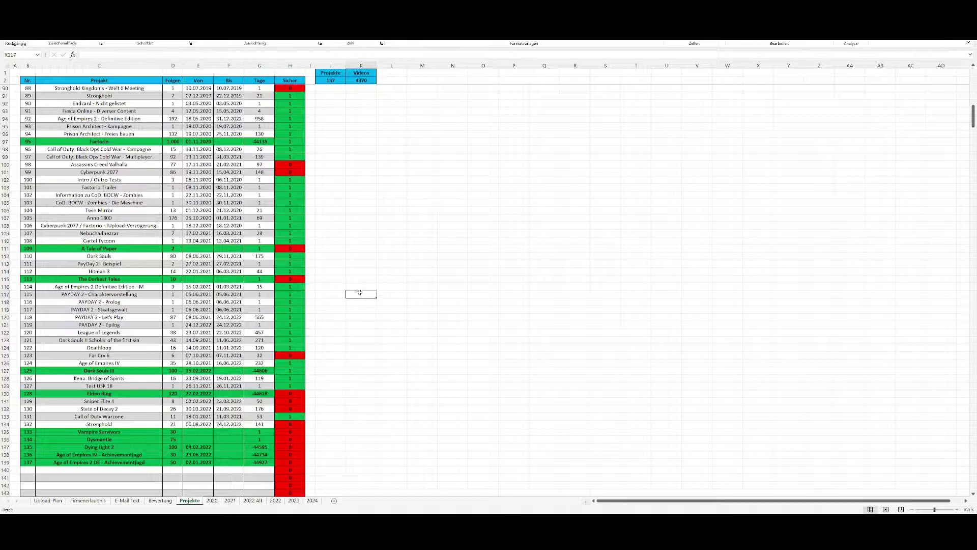
- Open the 2020 sheet and highlight its January to March upload schedule
left_click(215, 501)
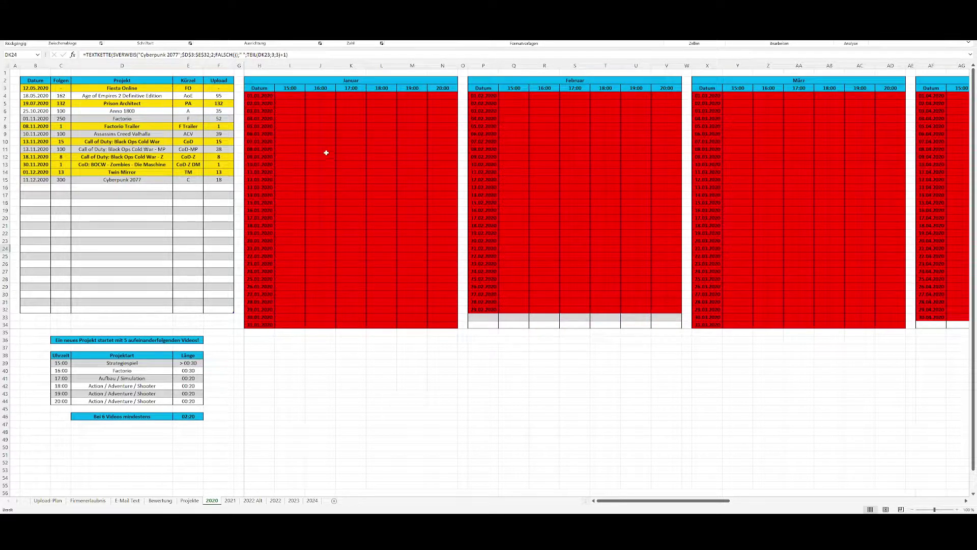
left_click_drag(259, 81, 881, 322)
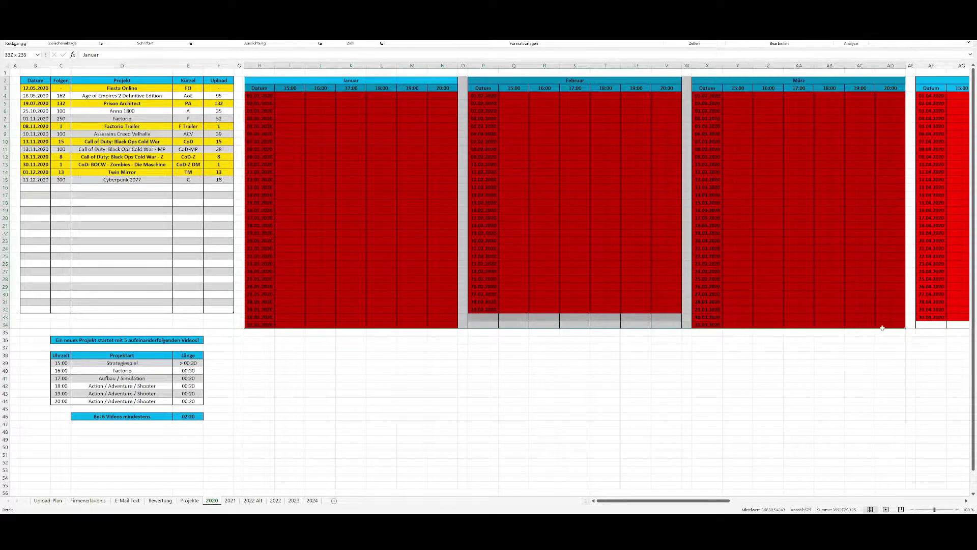
left_click(442, 355)
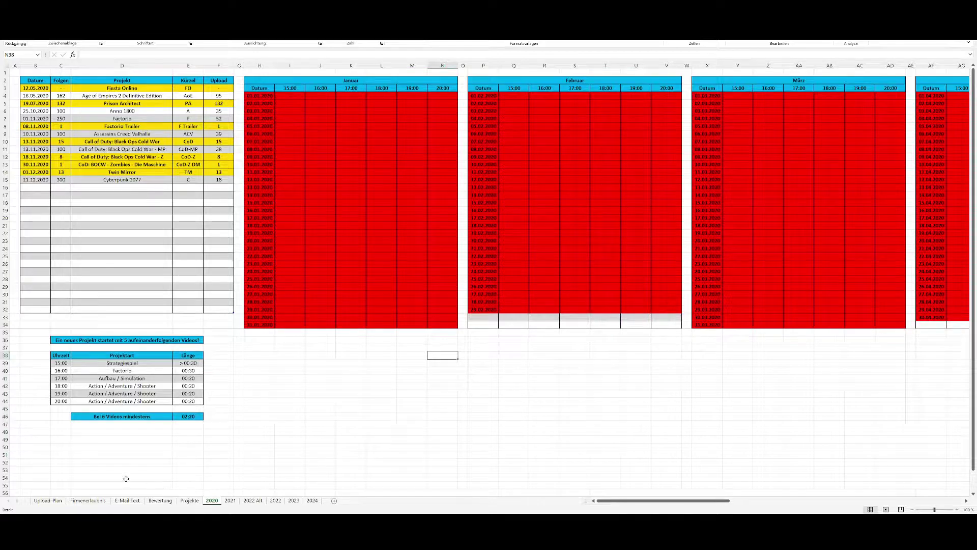
- Go back to the Upload-Plan sheet and check the 2019 tables, selecting the Hauptvideo entry for 5 December
left_click(48, 500)
scroll(371, 321, "down", 4)
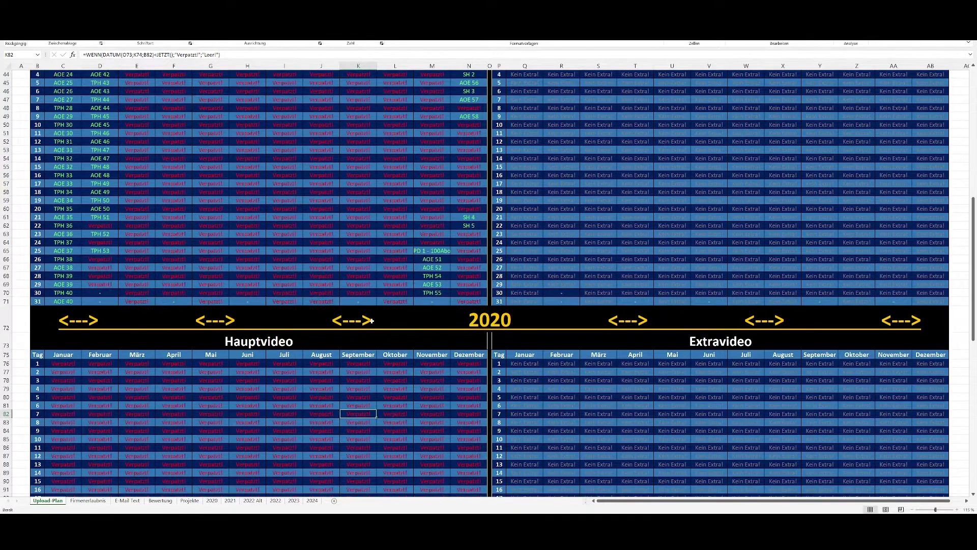
scroll(435, 301, "up", 2)
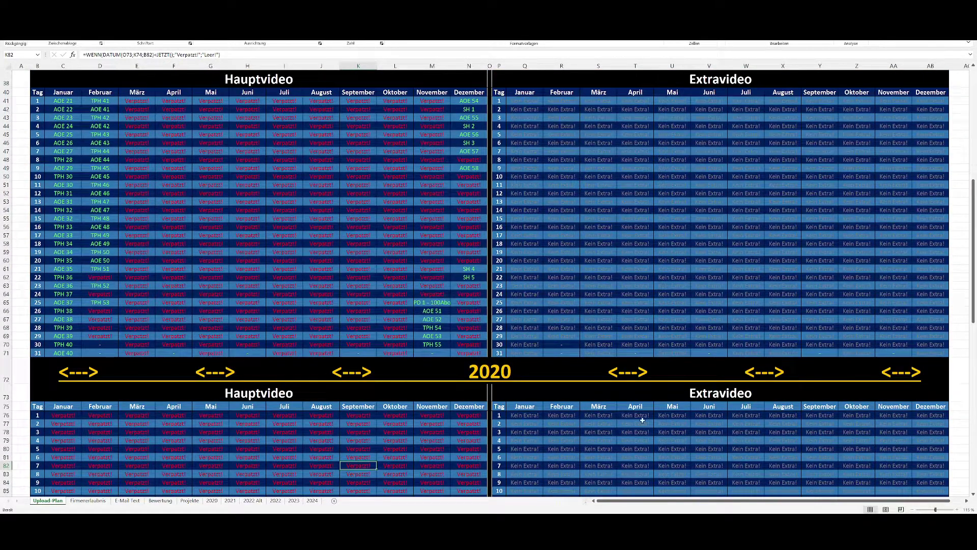
left_click(483, 134)
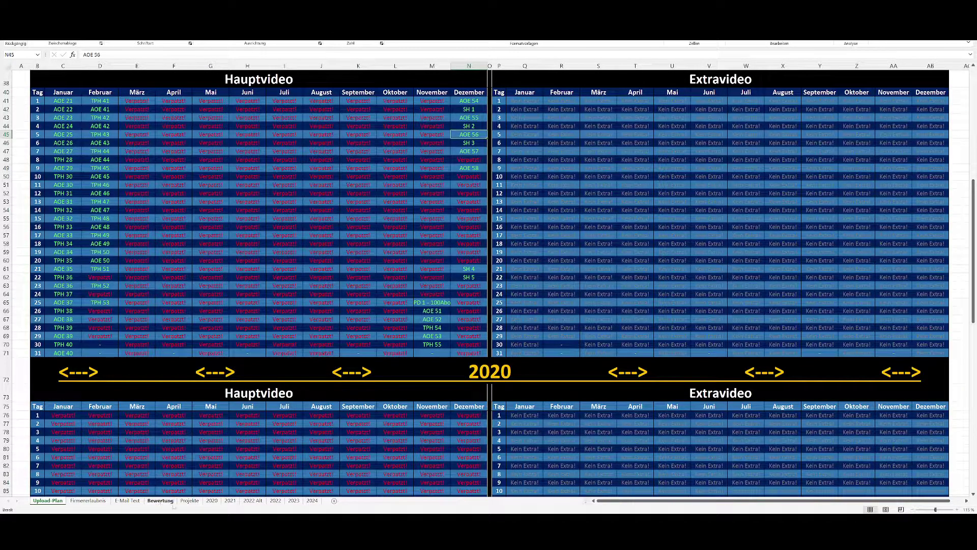
- Return to the 2020 sheet and highlight the May upload schedule
left_click(211, 501)
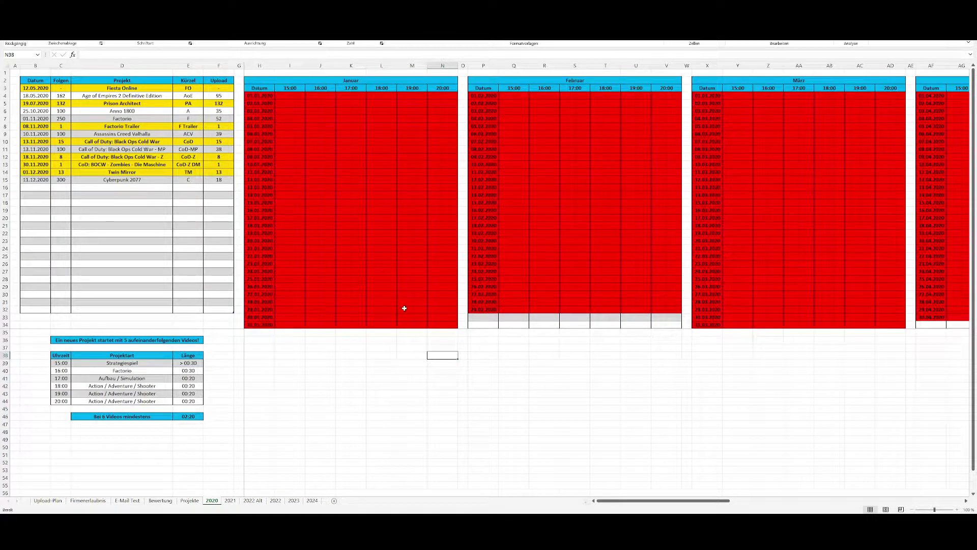
scroll(402, 307, "right", 5)
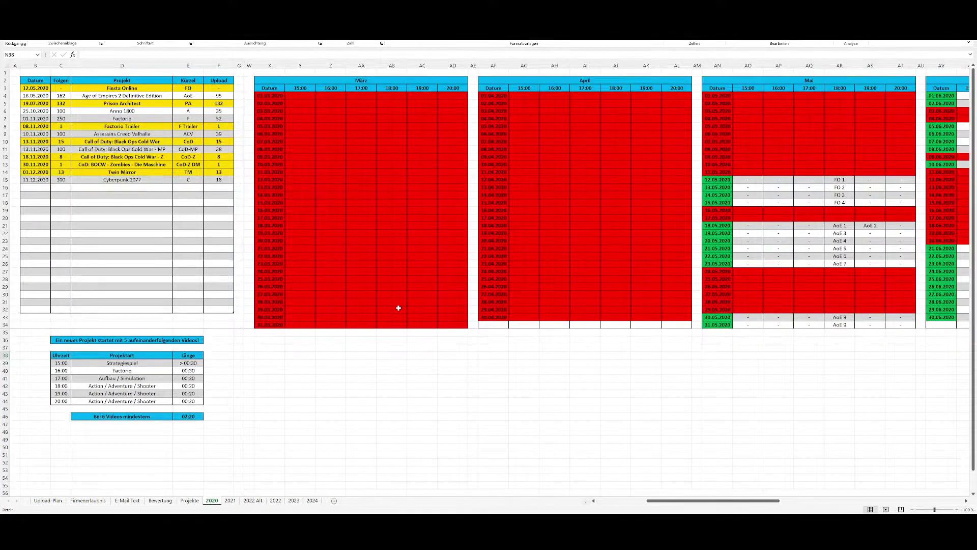
left_click(791, 83)
left_click_drag(791, 84, 771, 326)
left_click(644, 338)
- Highlight the January 2020 schedule table, including its column of dates
scroll(652, 325, "left", 5)
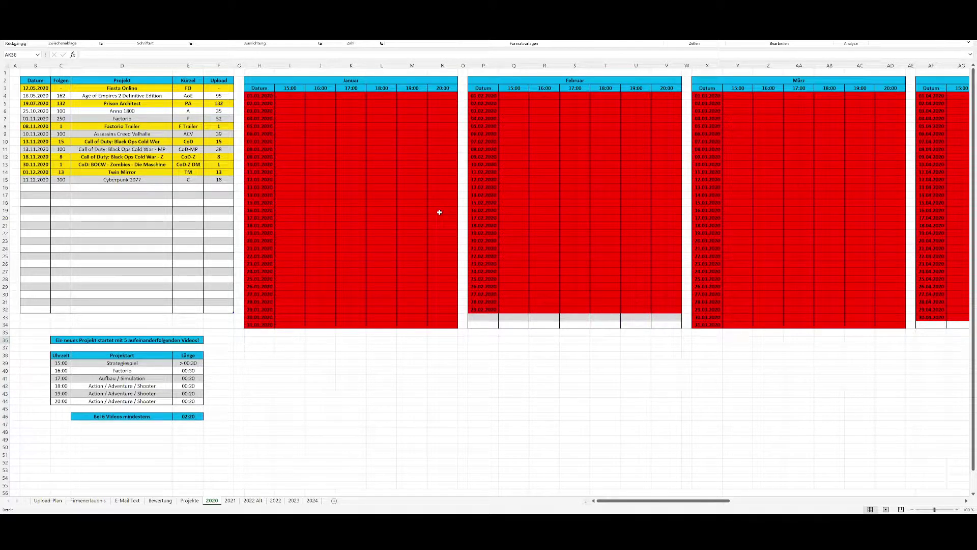
left_click(271, 81)
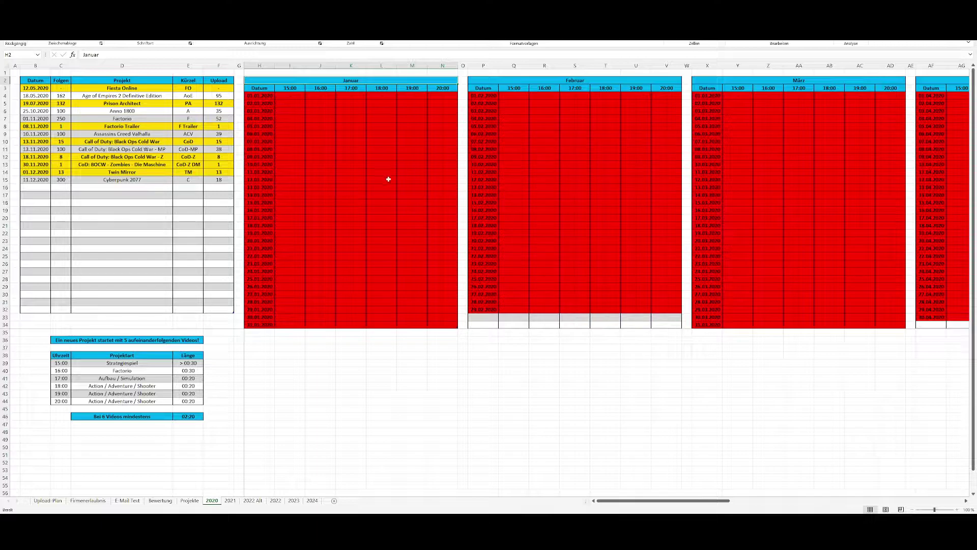
mouse_move(290, 78)
left_mouse_down()
mouse_move(328, 333)
mouse_move(323, 326)
left_mouse_up()
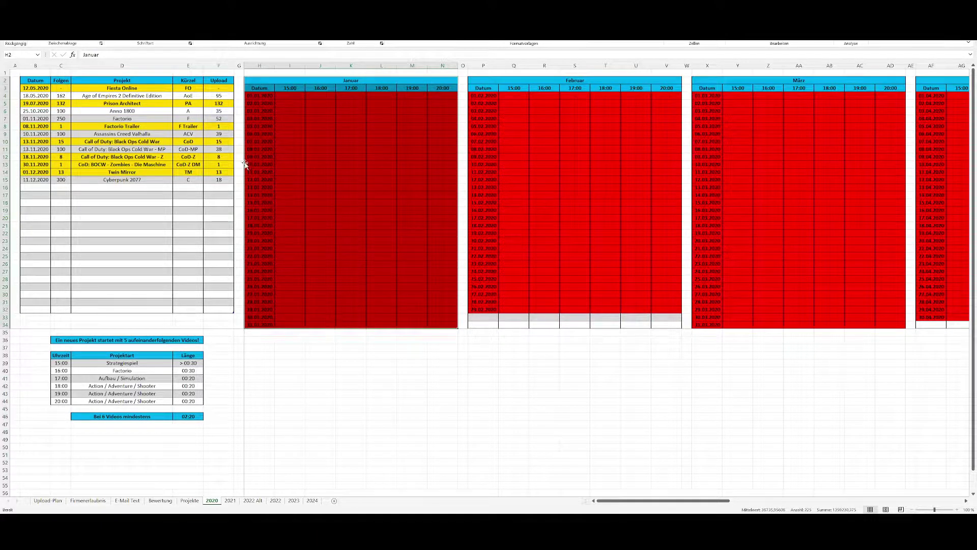
left_click_drag(264, 96, 266, 322)
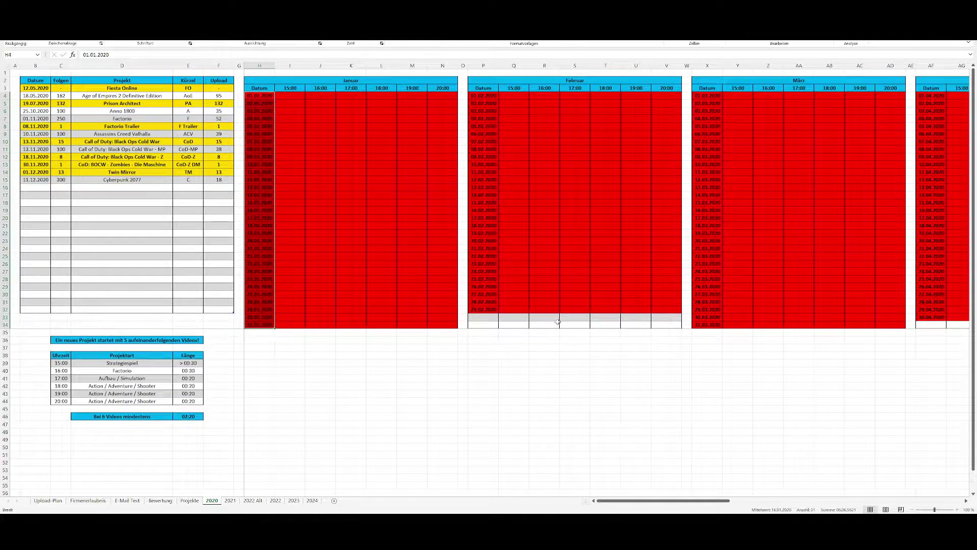
- Inspect the date formulas in the January column and in the last date of February 2020, leaving them unedited
left_click(258, 133)
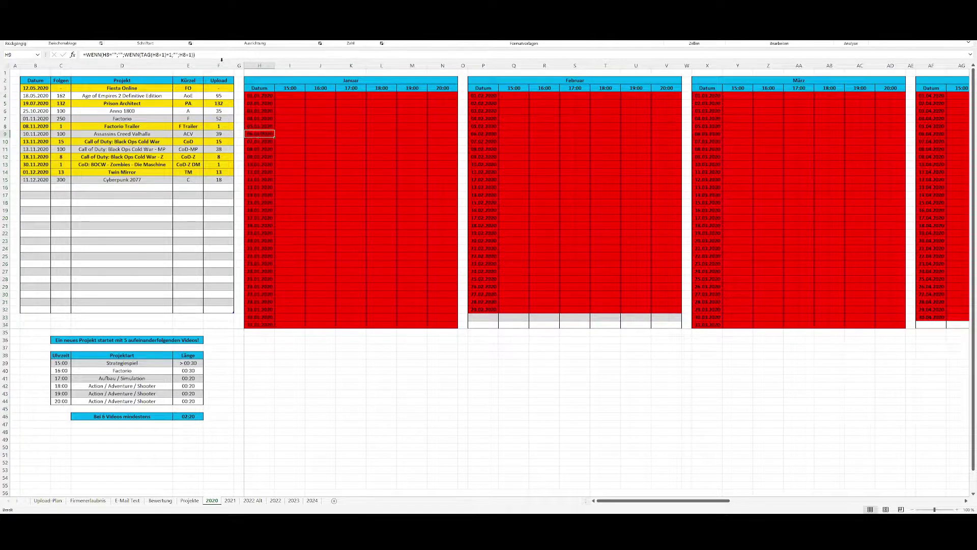
left_click(489, 311)
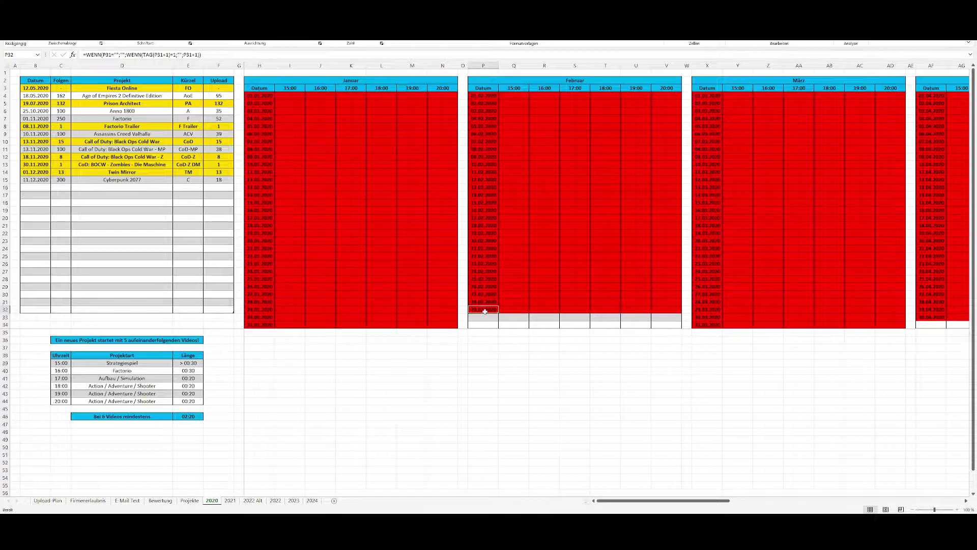
key("F2")
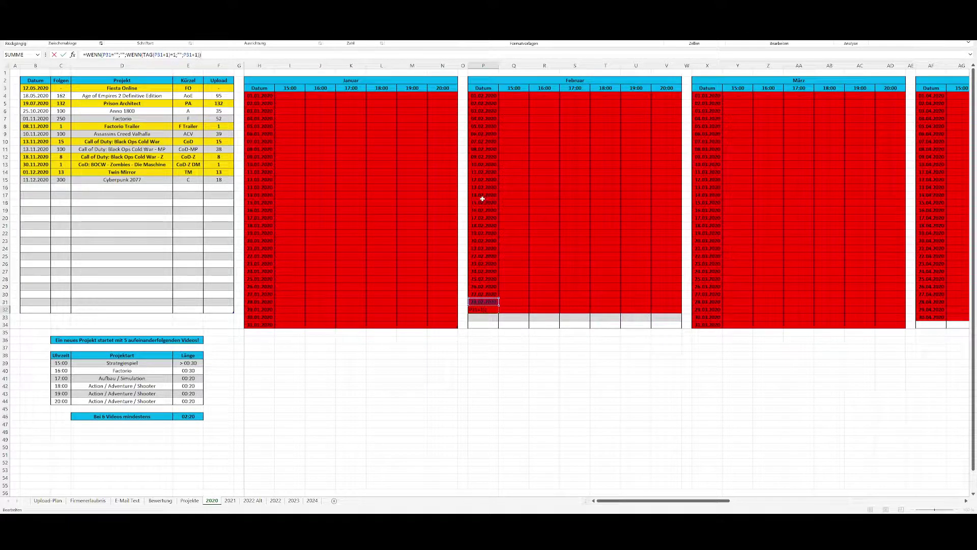
key("Escape")
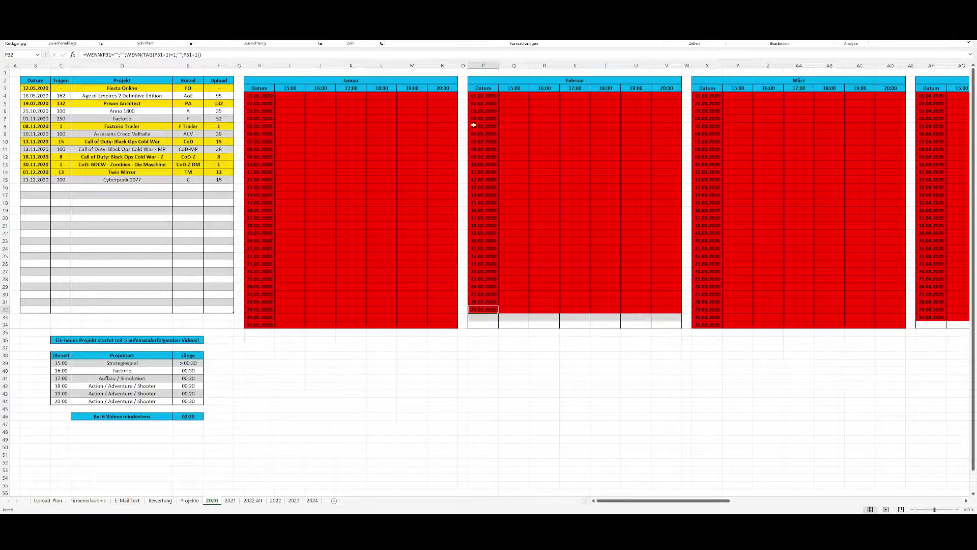
- Highlight January's time headers from 15:00 to 20:00 and all the upload slots beneath them
left_click(292, 94)
left_click_drag(290, 89, 447, 87)
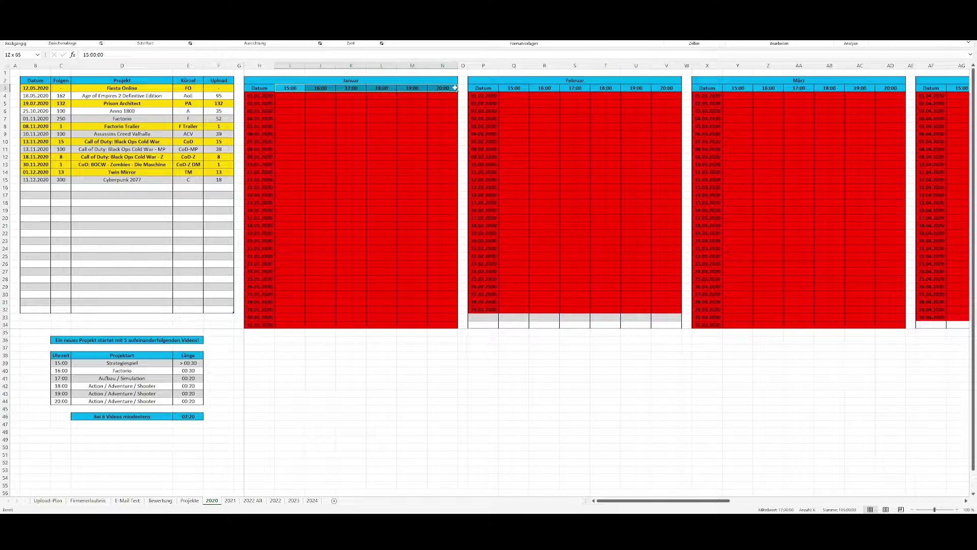
left_click(305, 88)
left_click_drag(443, 97, 288, 324)
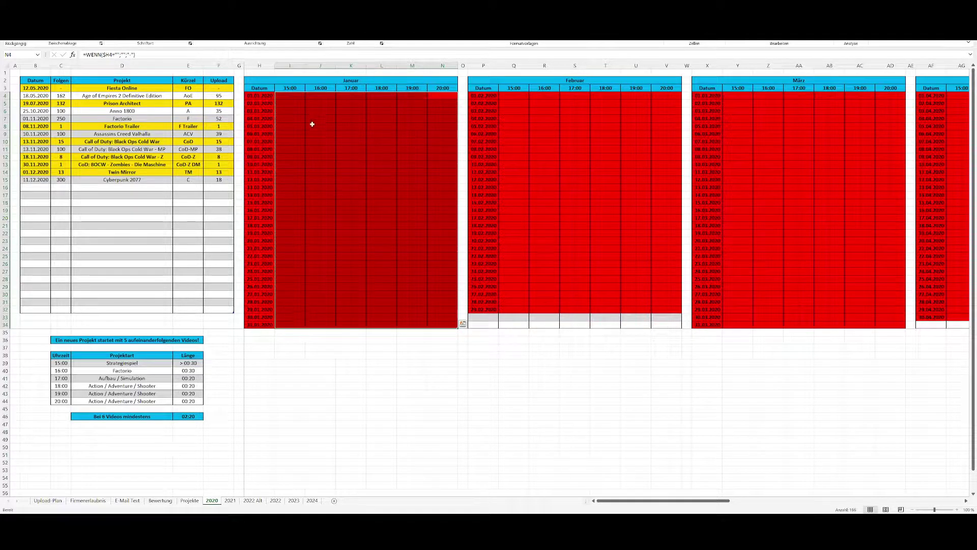
- Highlight the Uhrzeit, Projektart and Länge table, plus January's 18:00 to 20:00 columns, and clear the selection
left_click_drag(60, 356, 187, 401)
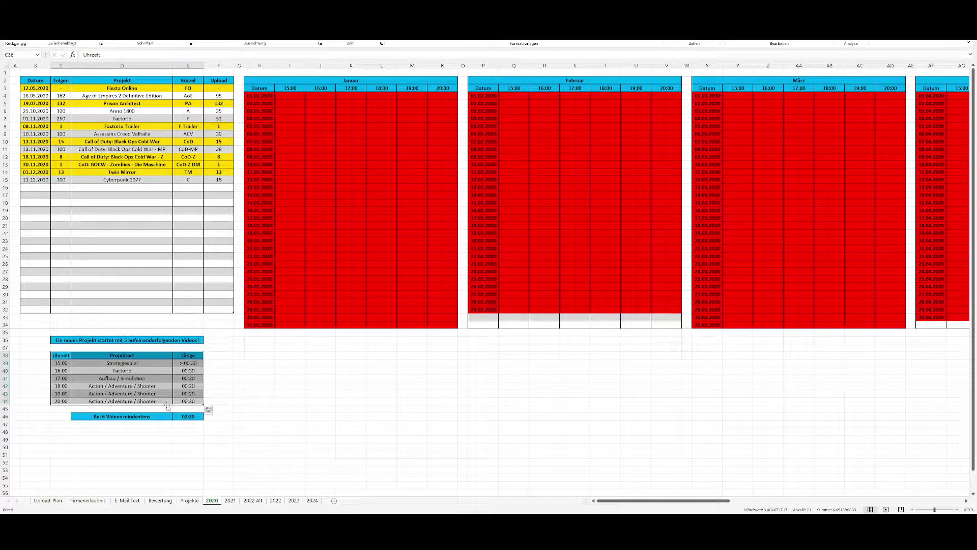
left_click_drag(287, 324, 447, 326)
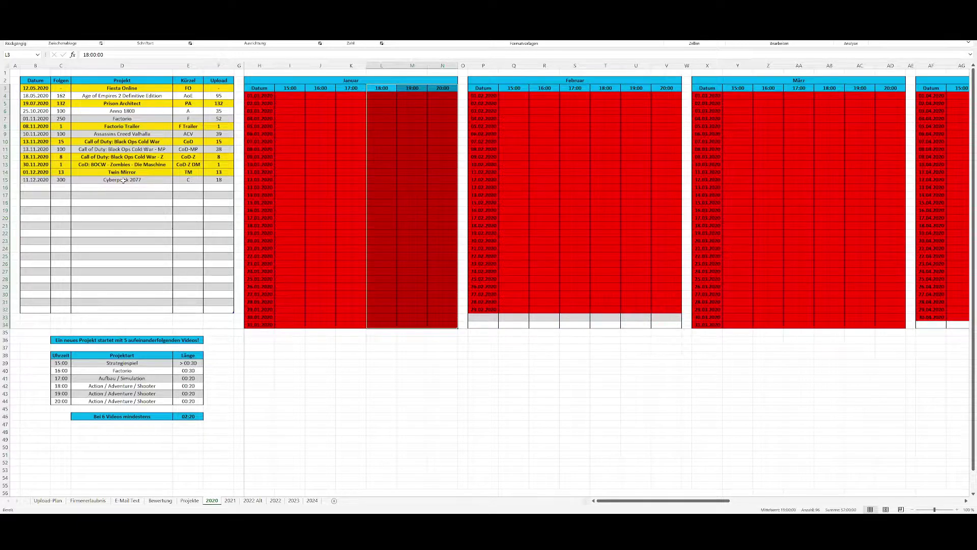
left_click(375, 341)
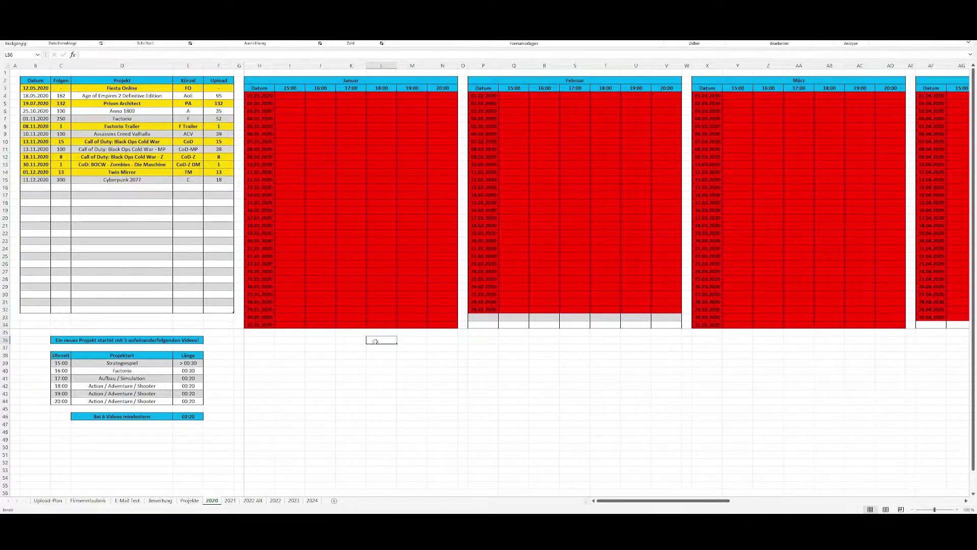
- Highlight the entries FO 1 to FO 4 in the May 2020 schedule
scroll(370, 339, "right", 5)
scroll(365, 335, "right", 8)
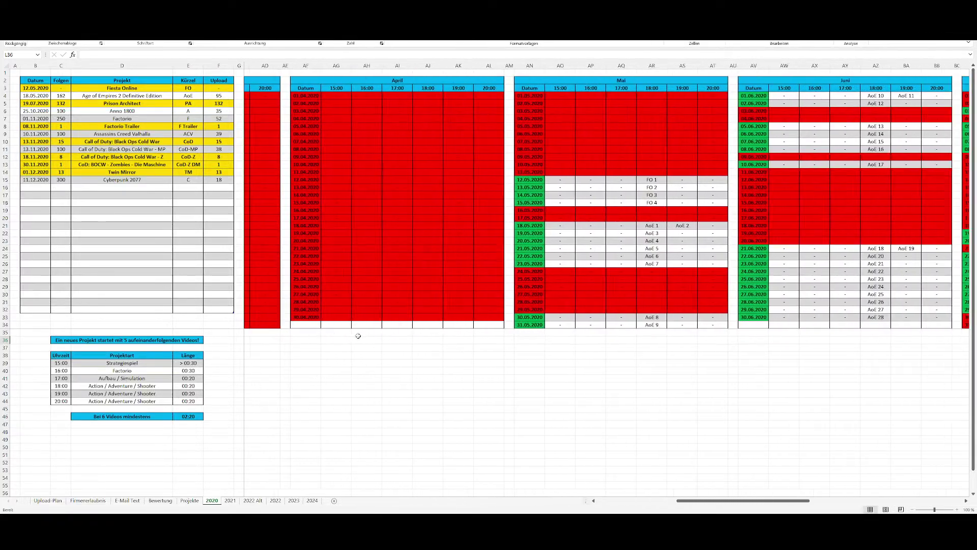
left_click_drag(524, 179, 522, 203)
scroll(472, 267, "left", 10)
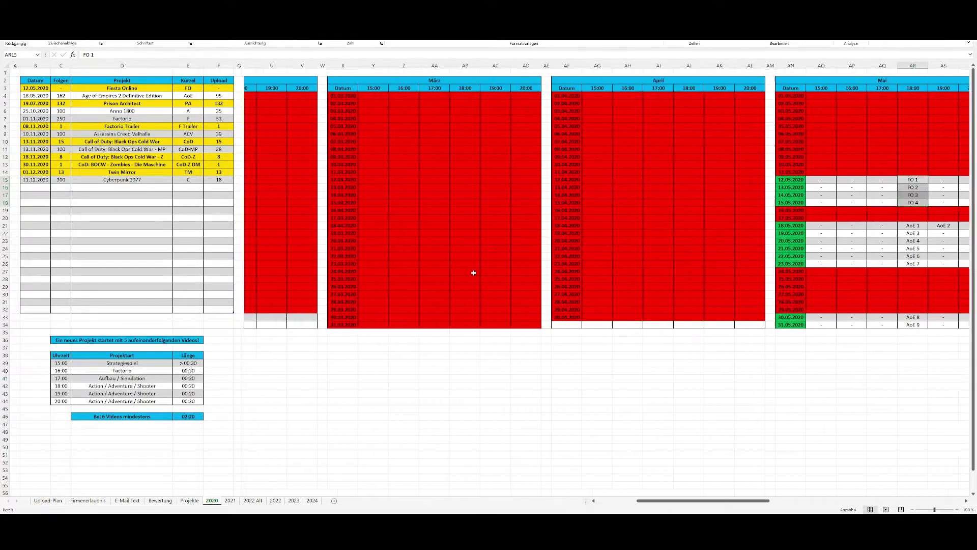
- Highlight the January and February schedule tables together, followed by the March table and the April table
left_click_drag(259, 82, 283, 325)
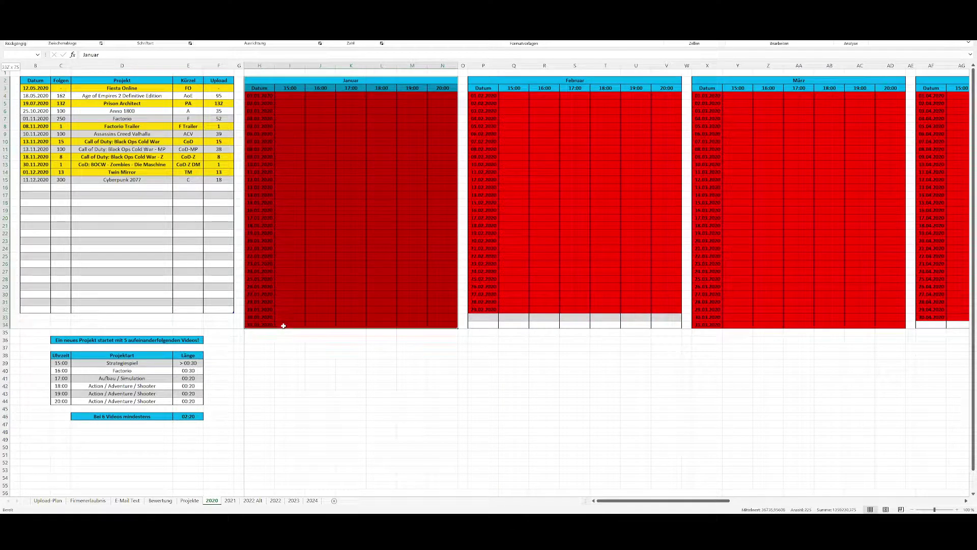
left_click_drag(283, 325, 672, 326)
scroll(535, 342, "right", 1)
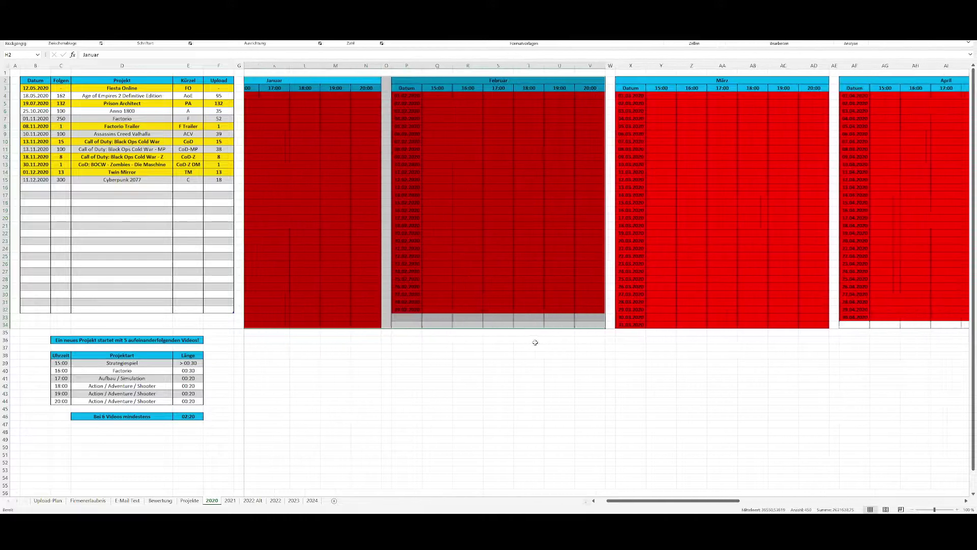
scroll(536, 342, "right", 5)
left_click_drag(514, 79, 500, 324)
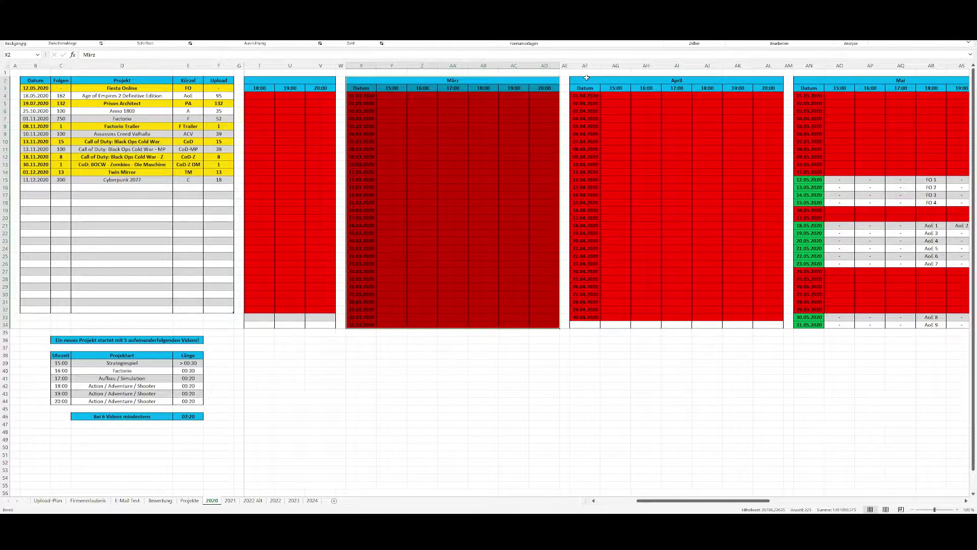
left_click_drag(584, 81, 585, 325)
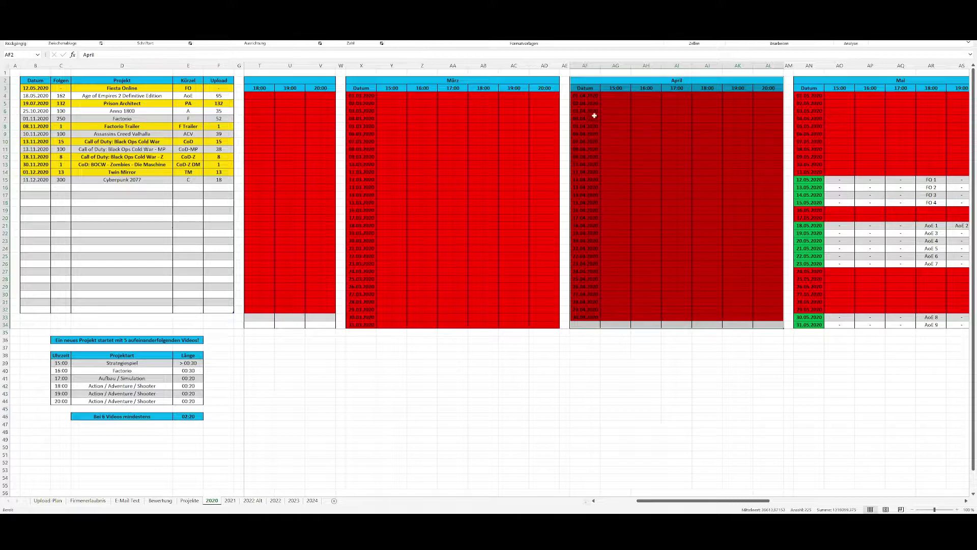
scroll(557, 255, "right", 5)
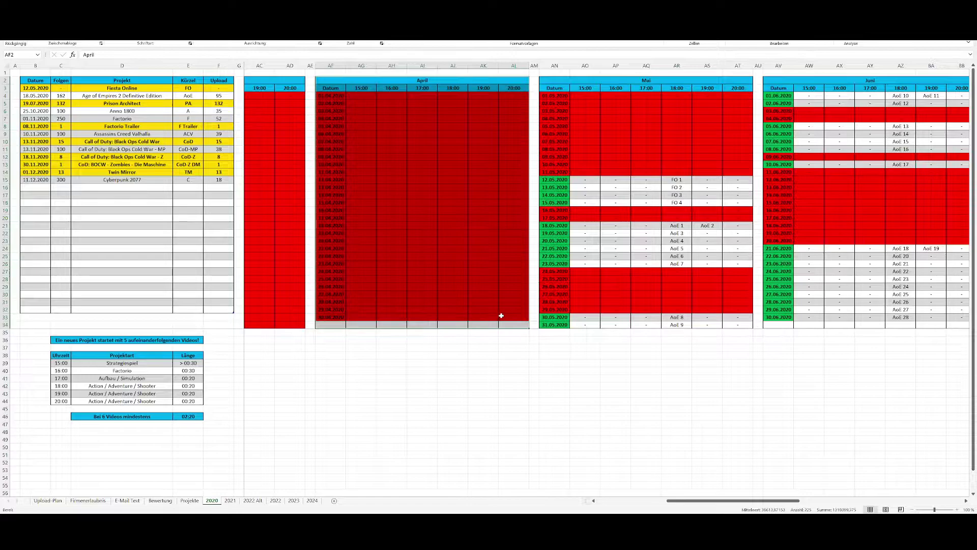
- Switch to Steam, browse all games in the library and open the Fiesta Online page
key("alt+Tab")
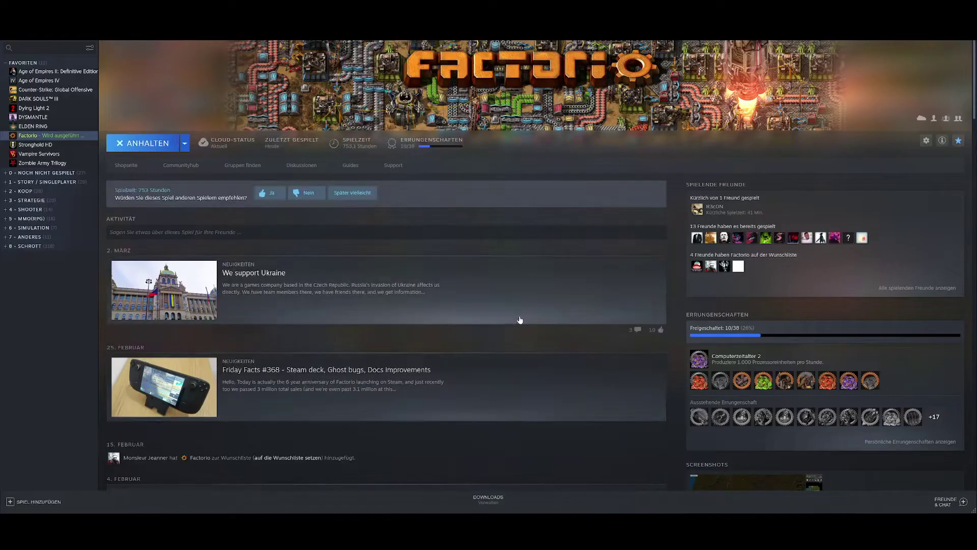
key("alt+Left")
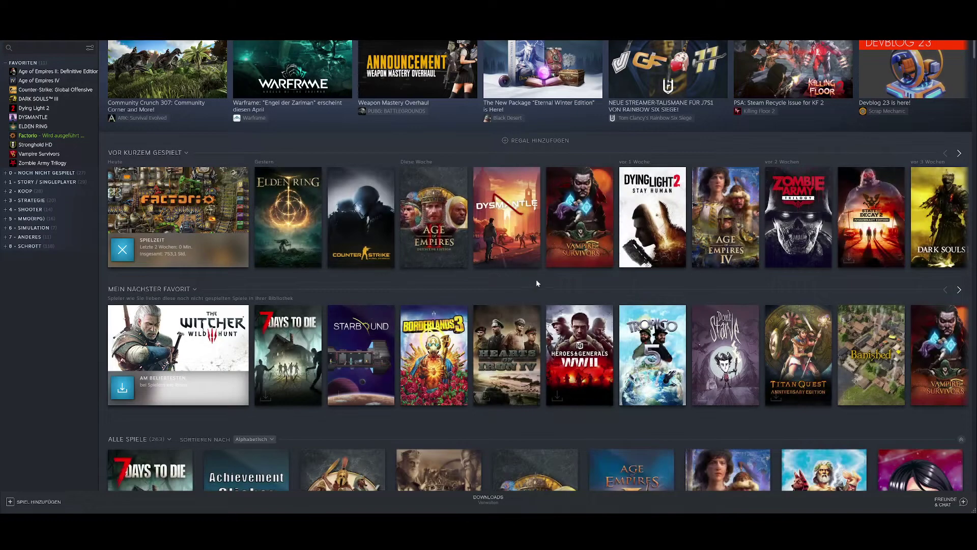
scroll(581, 272, "down", 5)
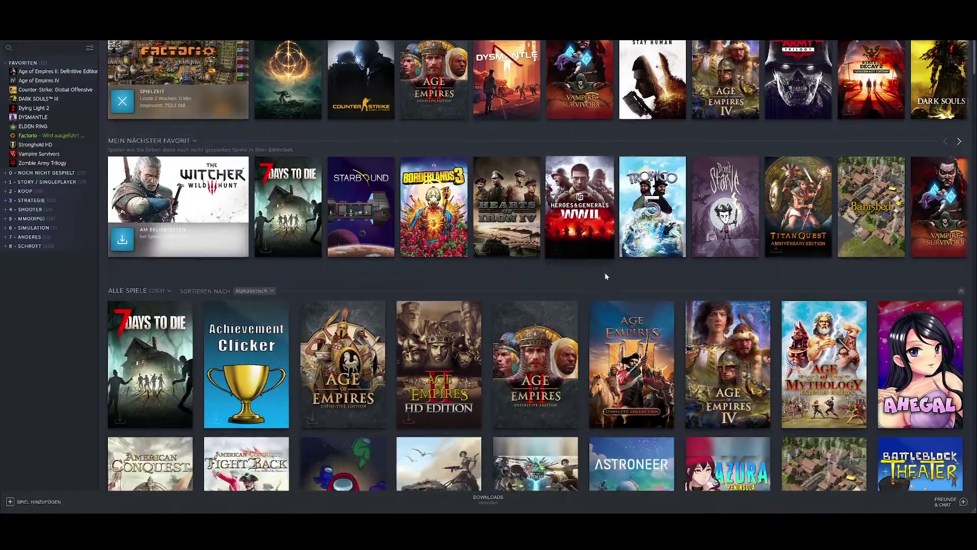
scroll(606, 263, "down", 20)
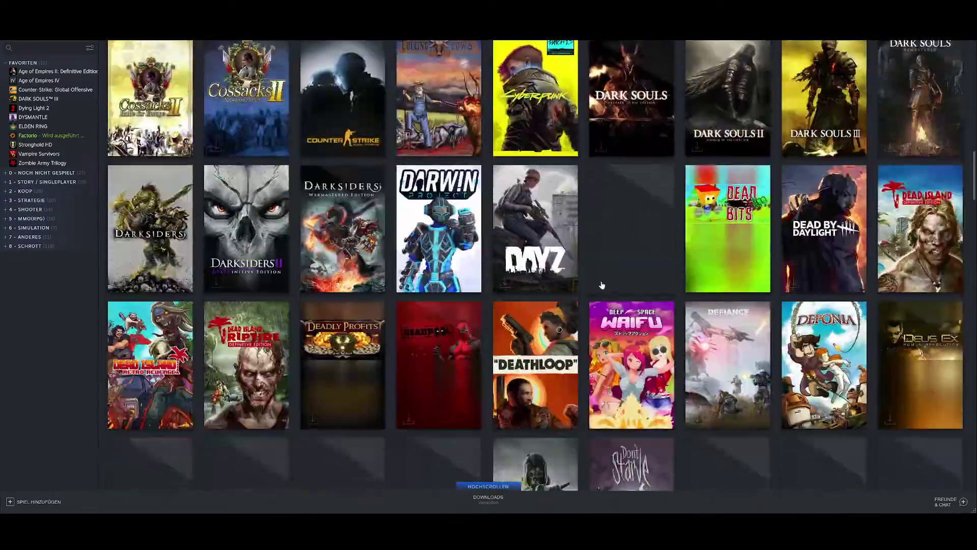
scroll(597, 278, "down", 11)
scroll(182, 248, "up", 7)
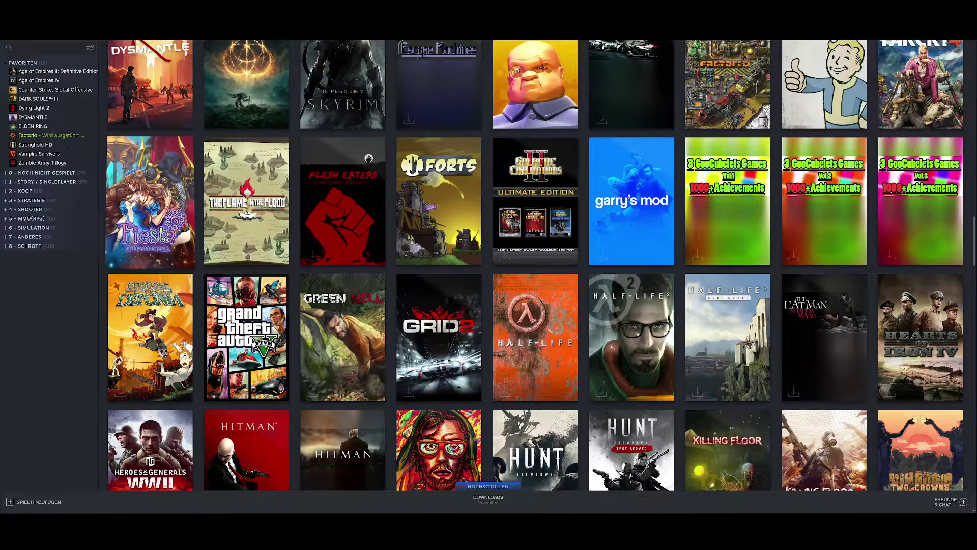
left_click(143, 197)
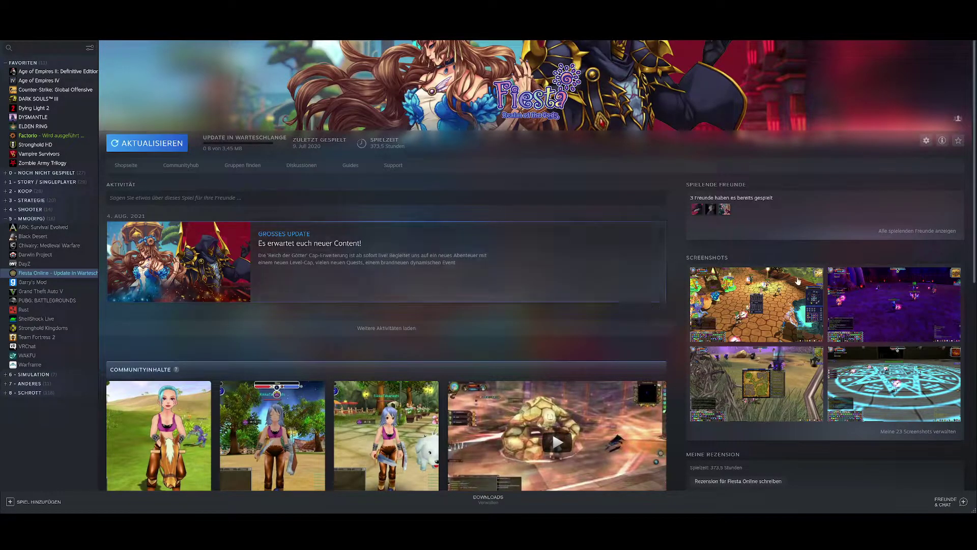
- View the purple arena screenshot of Fiesta Online at full size and close it
mouse_move(805, 286)
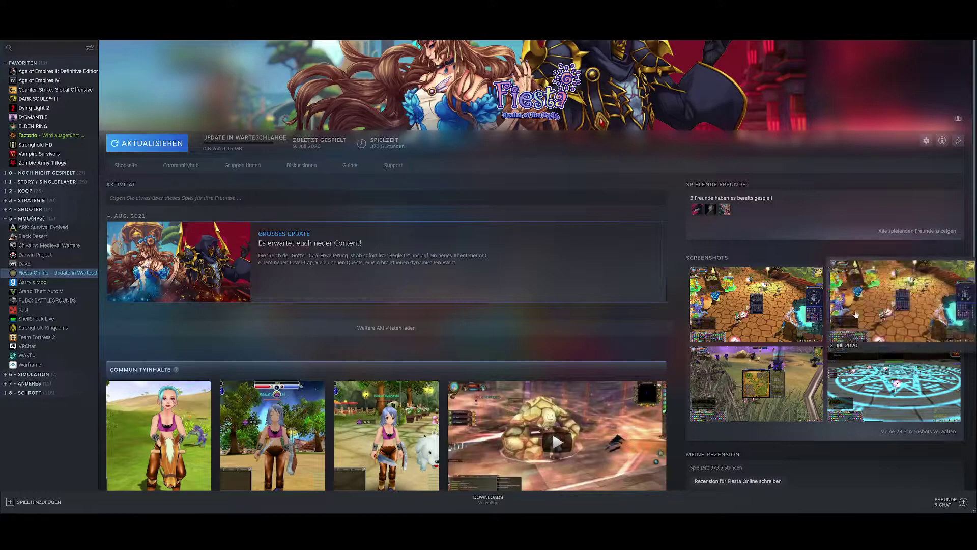
left_click(833, 306)
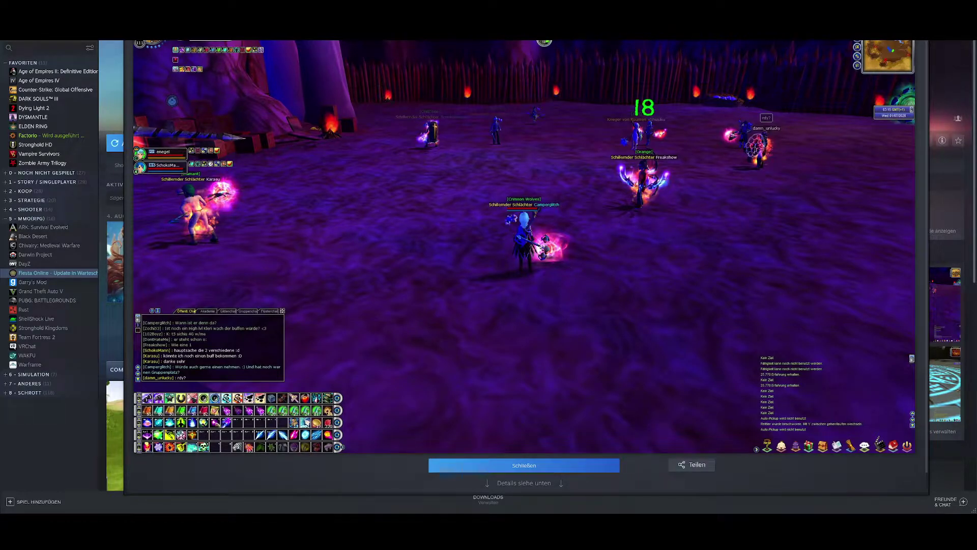
key("Escape")
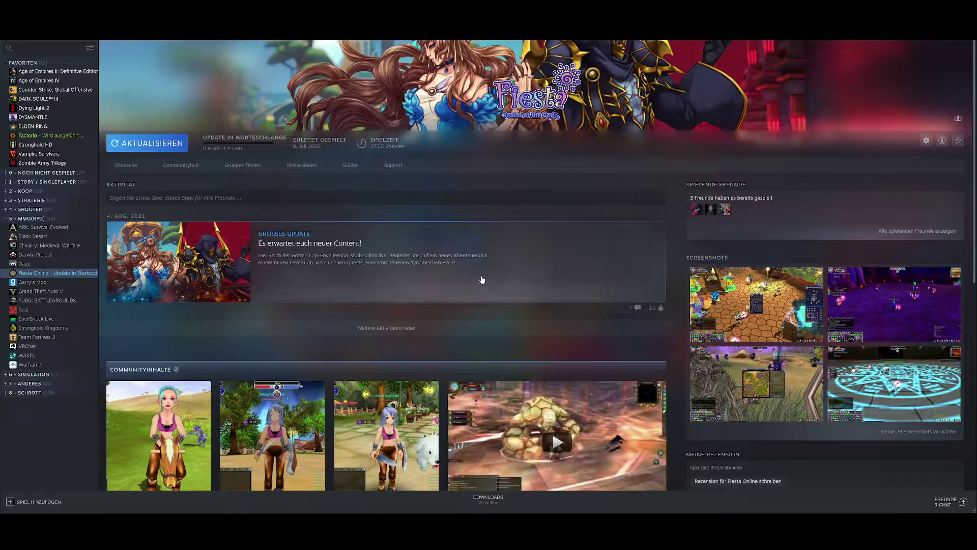
- Go back to the game library overview and collapse the MMO(RPG) category
key("alt+Left")
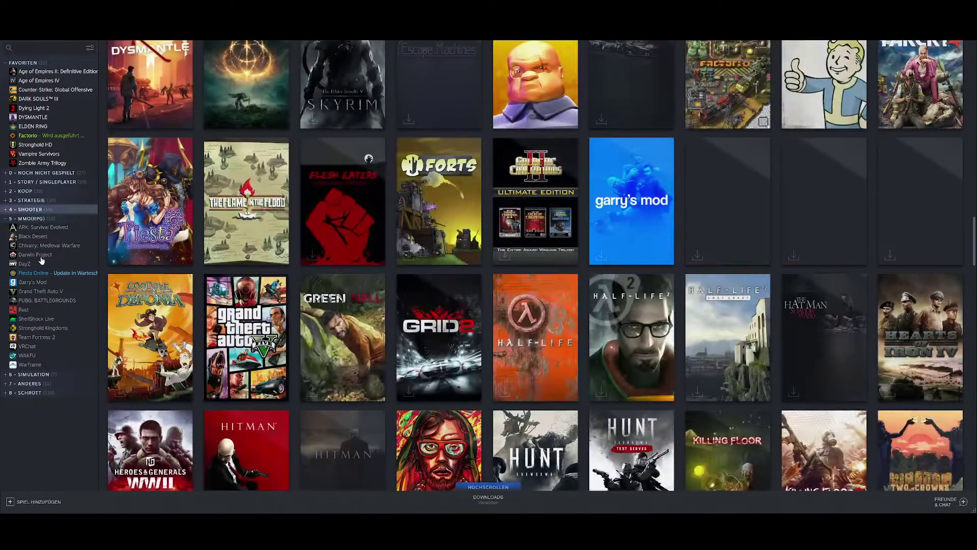
left_click(95, 217)
scroll(544, 310, "up", 15)
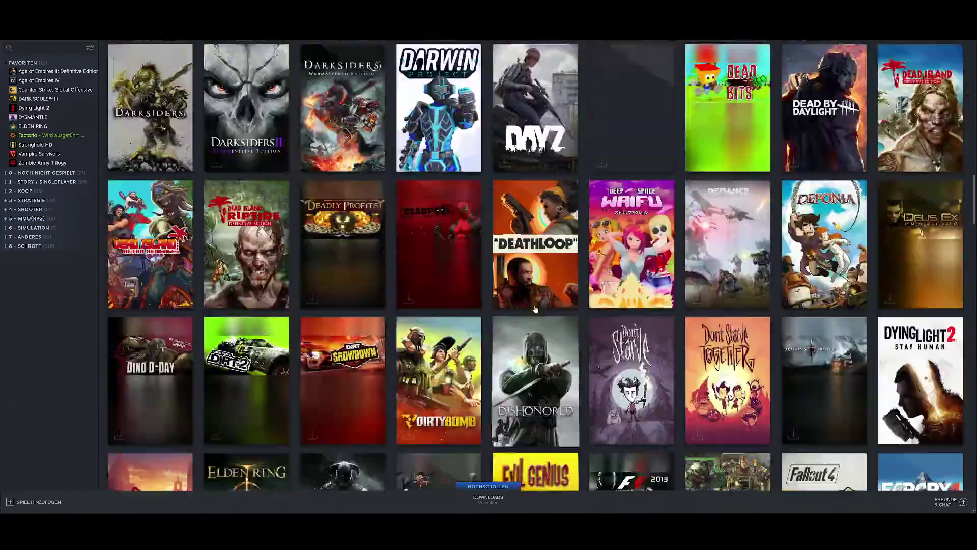
scroll(544, 310, "up", 5)
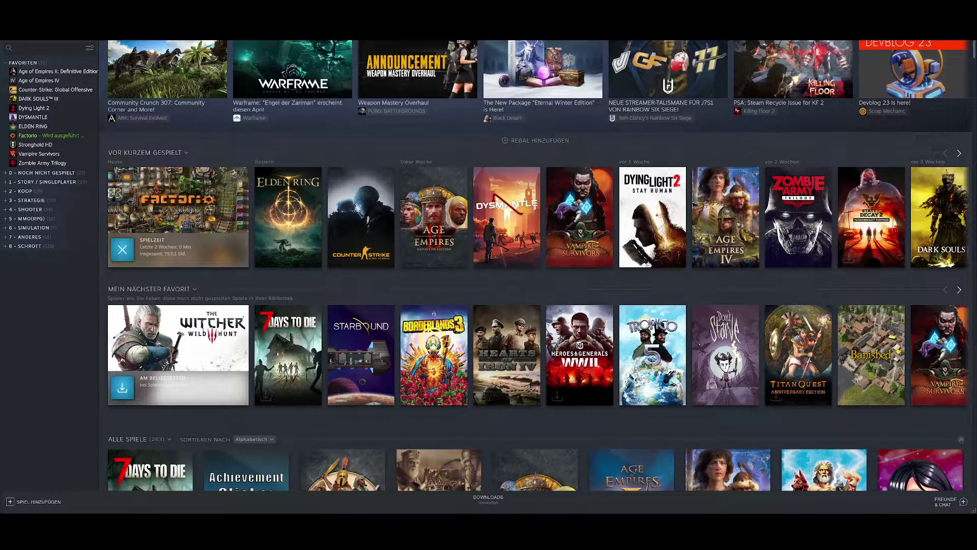
- Return to the Excel workbook and highlight the Fiesta Online entries FO 1 to FO 4 in May
key("alt+Tab")
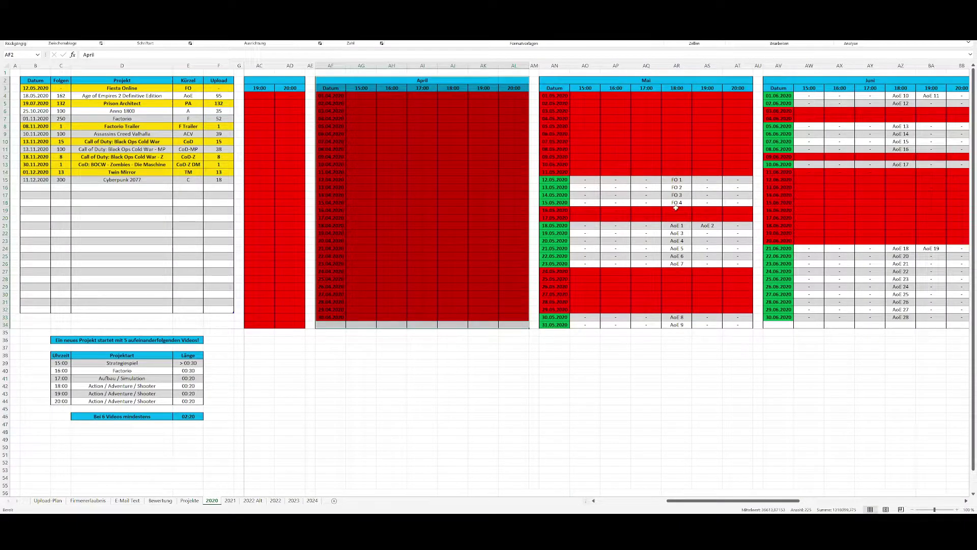
left_click_drag(679, 178, 678, 204)
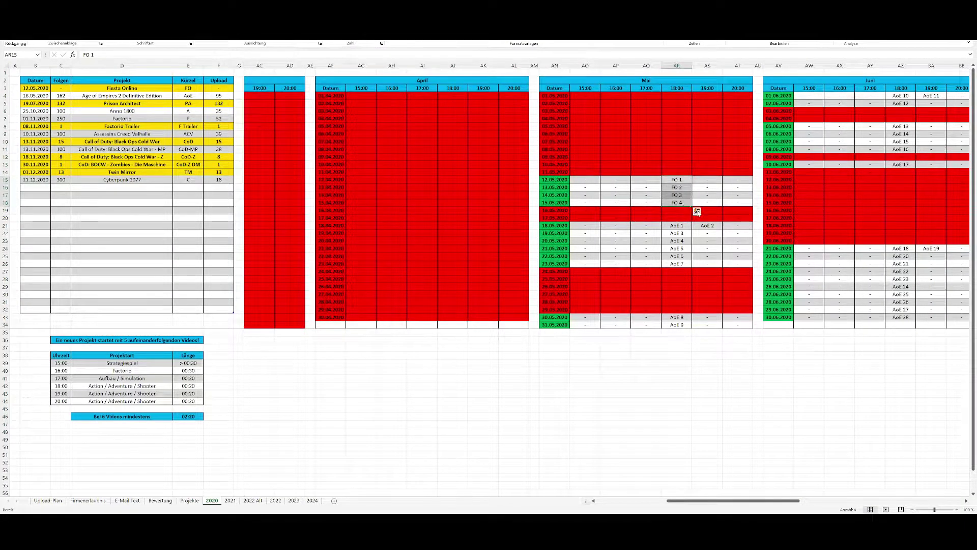
scroll(681, 231, "right", 3)
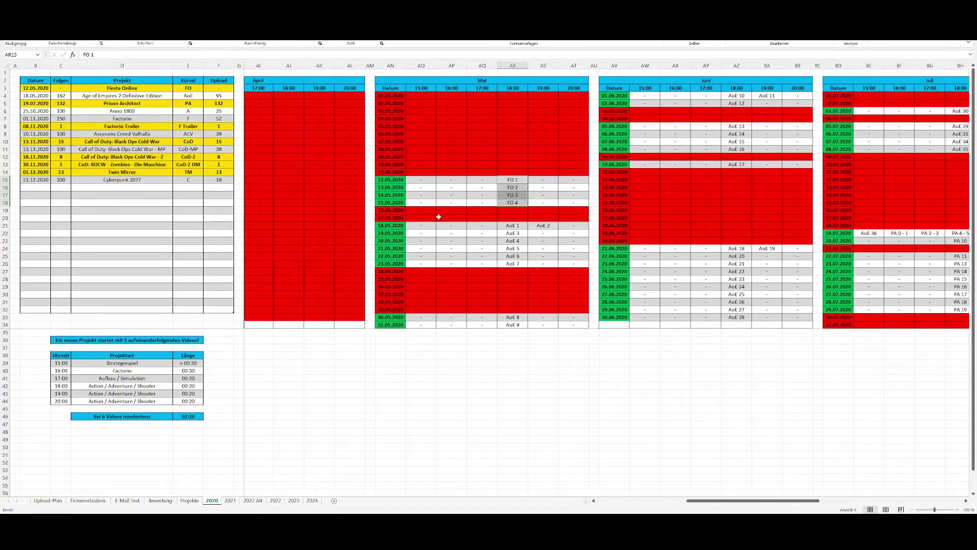
left_click_drag(522, 181, 523, 203)
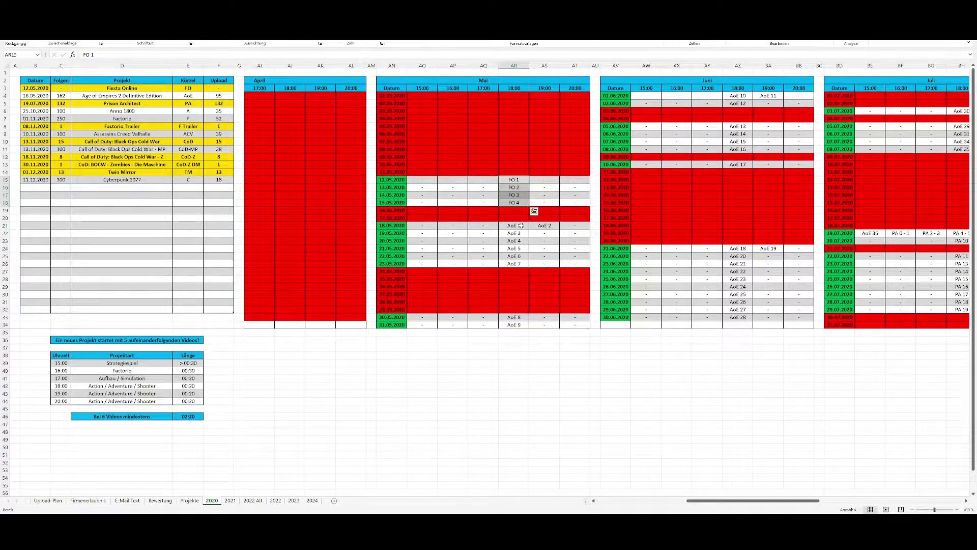
- Highlight the May AoE entries from AoE 1 to AoE 9 and check the Age of Empires 2 Definitive Edition project row
left_click_drag(519, 225, 529, 264)
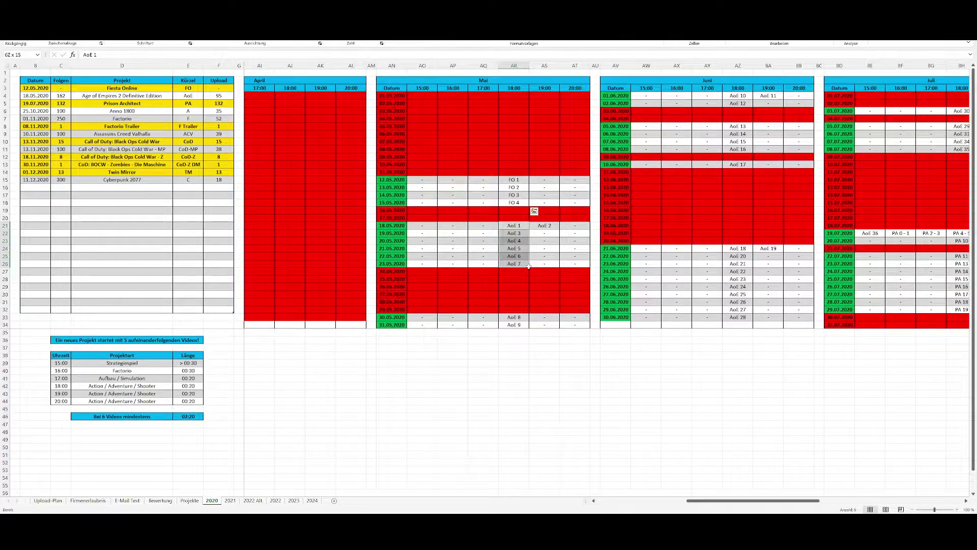
left_click_drag(529, 265, 530, 267)
left_click_drag(41, 94, 155, 95)
left_click(155, 96)
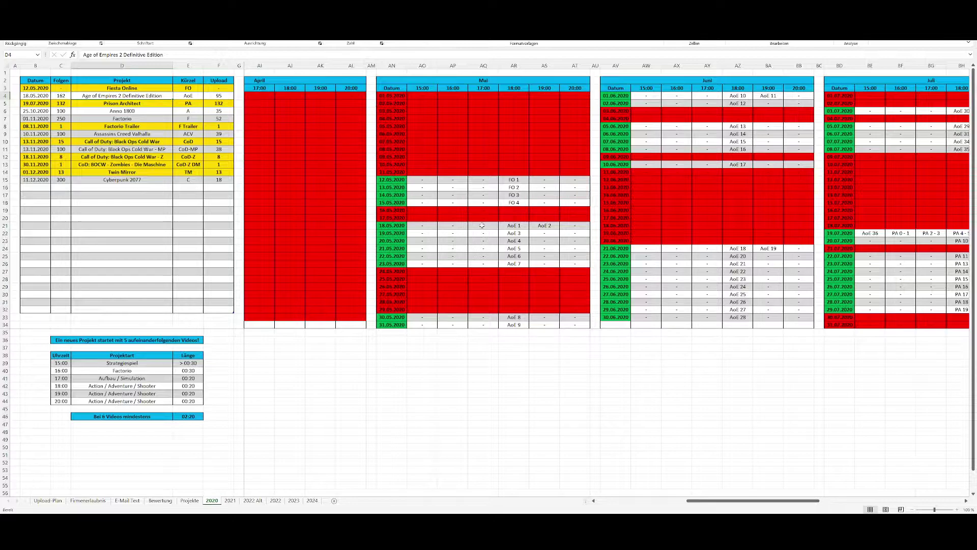
left_click_drag(515, 226, 531, 324)
scroll(529, 320, "right", 3)
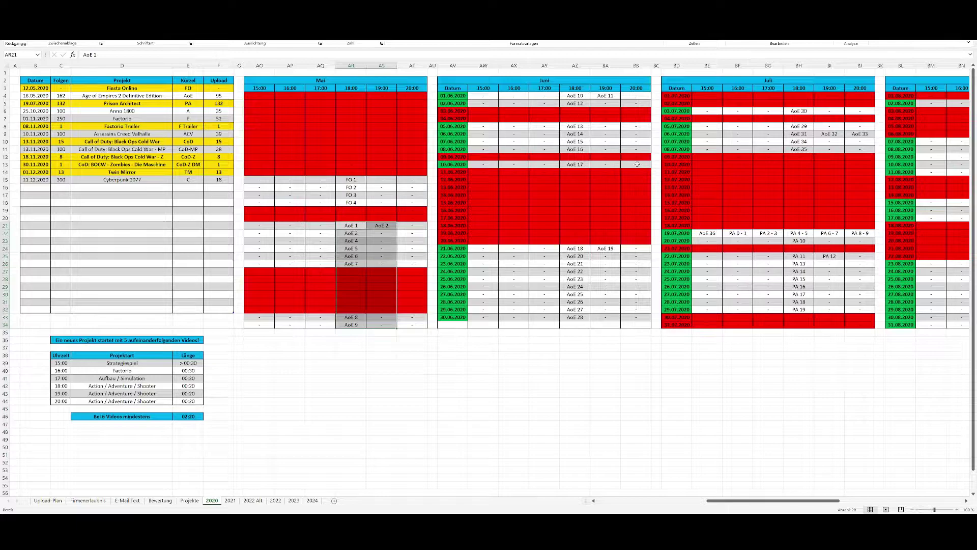
- Highlight the long red blocks of days in the July and June schedules
left_click_drag(678, 157, 865, 227)
left_click_drag(453, 173, 698, 318)
- Highlight the July entries from PA 11 to PA 19, the Kürzel column of the project table and the May entry FO 2
left_click_drag(799, 256, 809, 310)
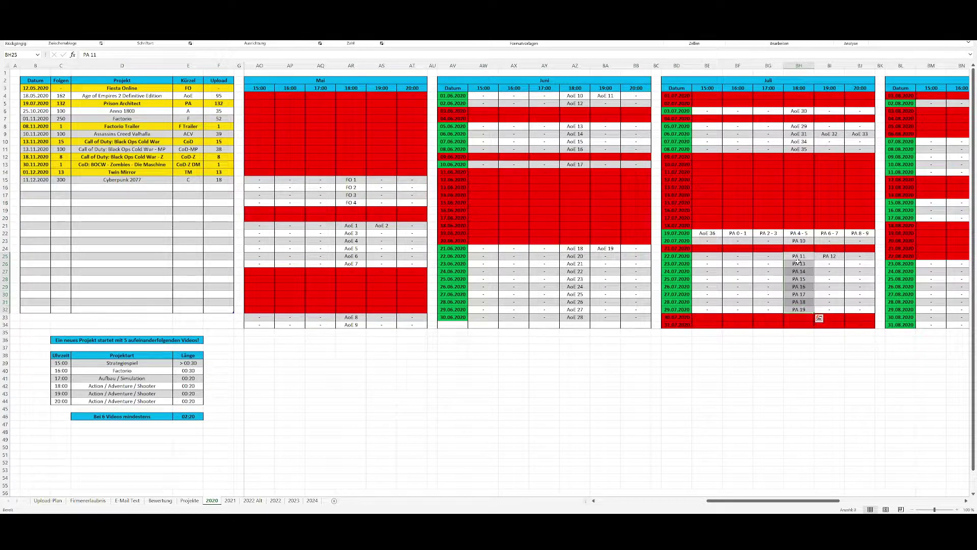
left_click(803, 265)
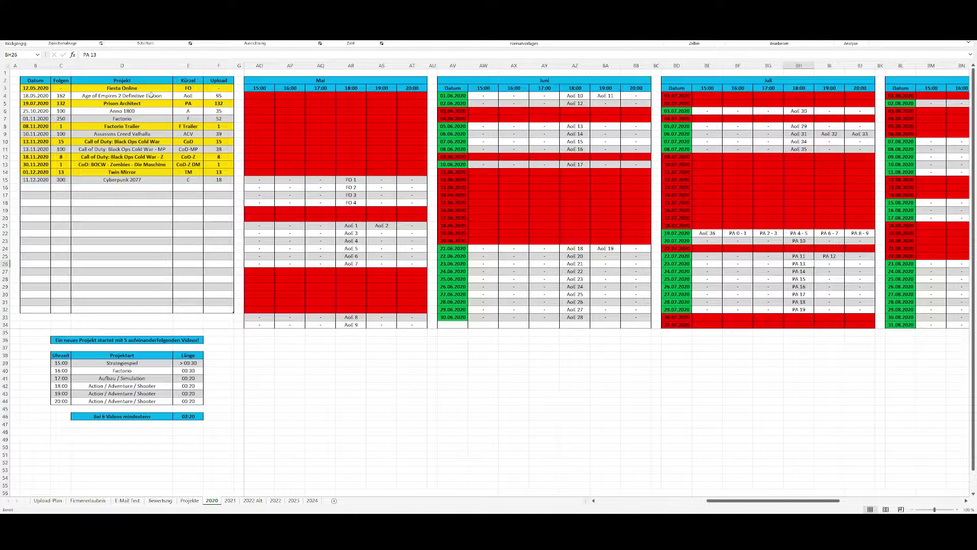
left_click_drag(187, 88, 187, 308)
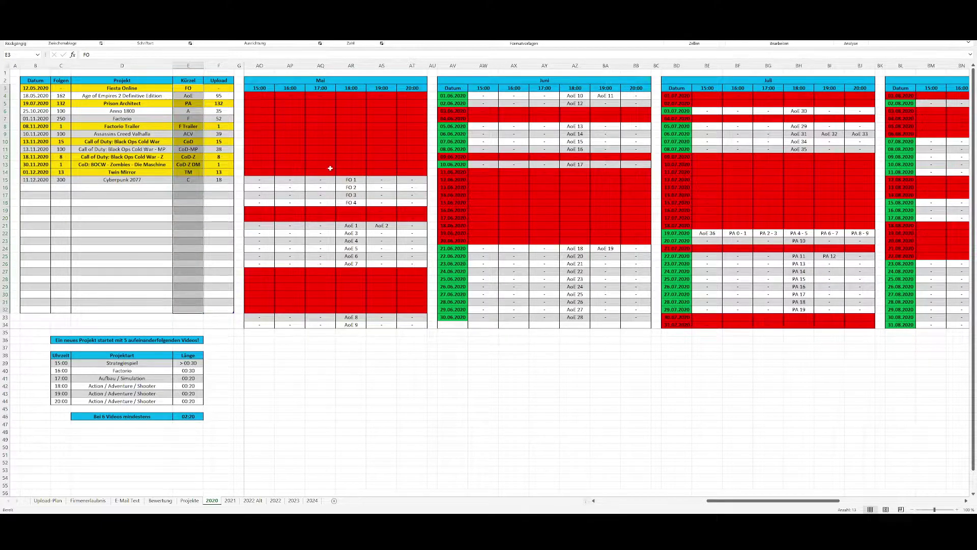
left_click(352, 187)
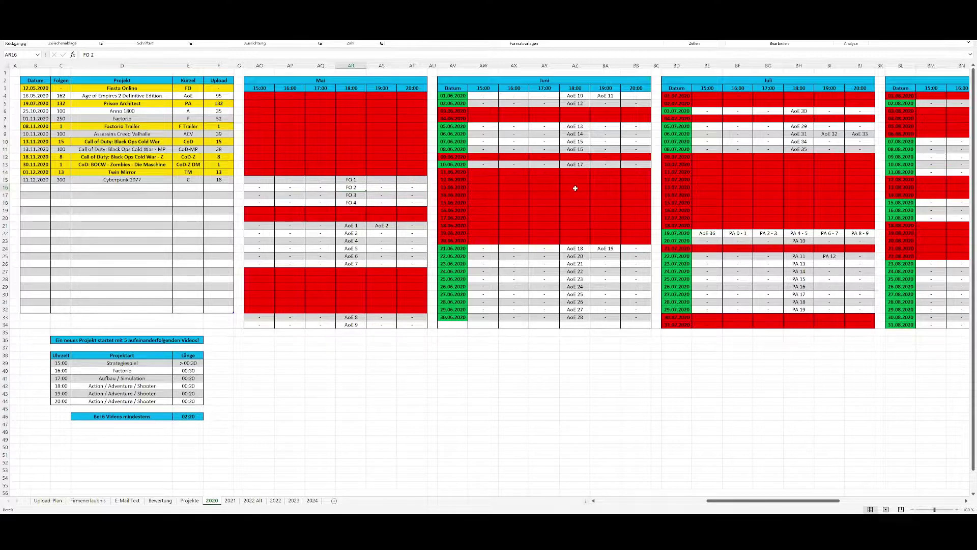
- Highlight the red June days from 12.06.2020 to 20.06.2020 and their 18:00 slots
scroll(575, 189, "right", 3)
scroll(486, 165, "right", 3)
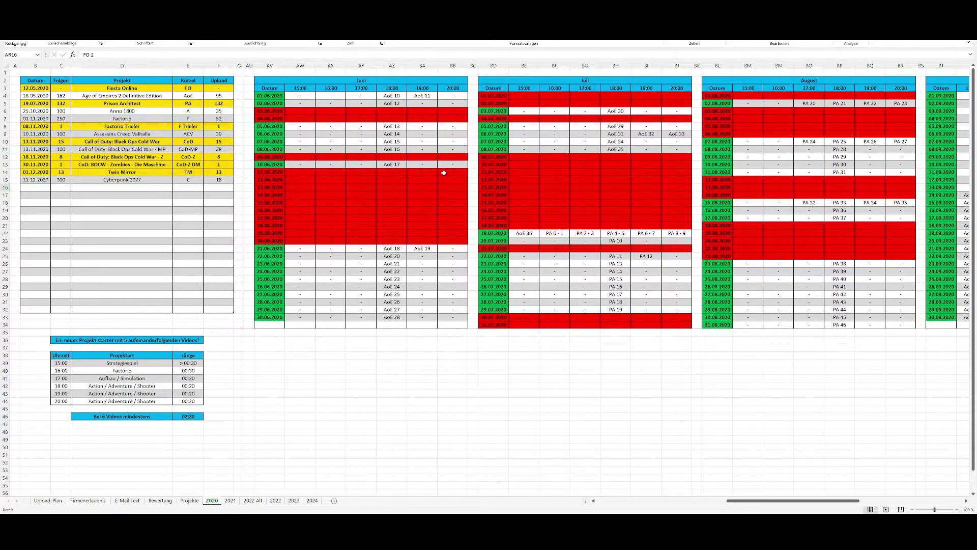
left_click_drag(442, 178, 267, 239)
left_click_drag(264, 172, 269, 240)
scroll(443, 191, "left", 6)
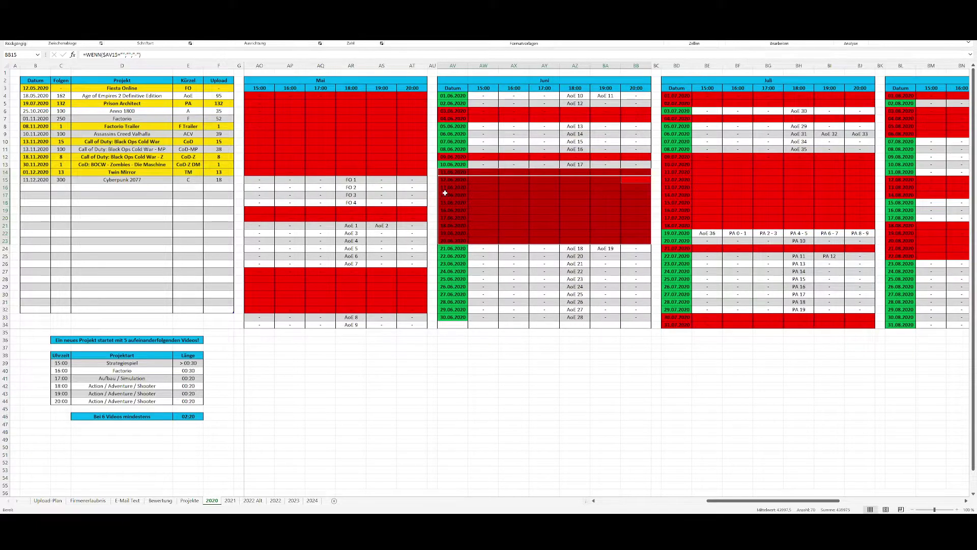
scroll(445, 193, "right", 6)
left_click_drag(449, 179, 269, 240)
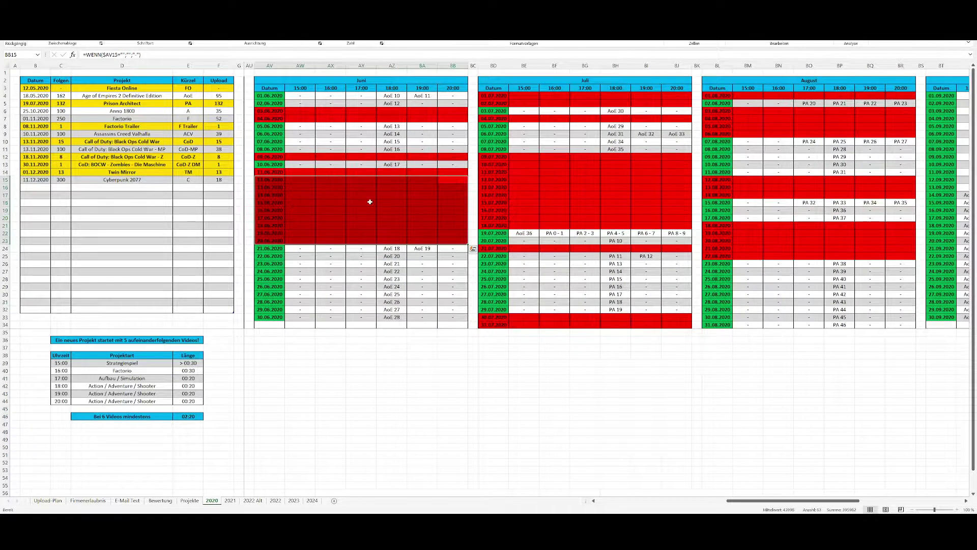
left_click_drag(388, 179, 389, 243)
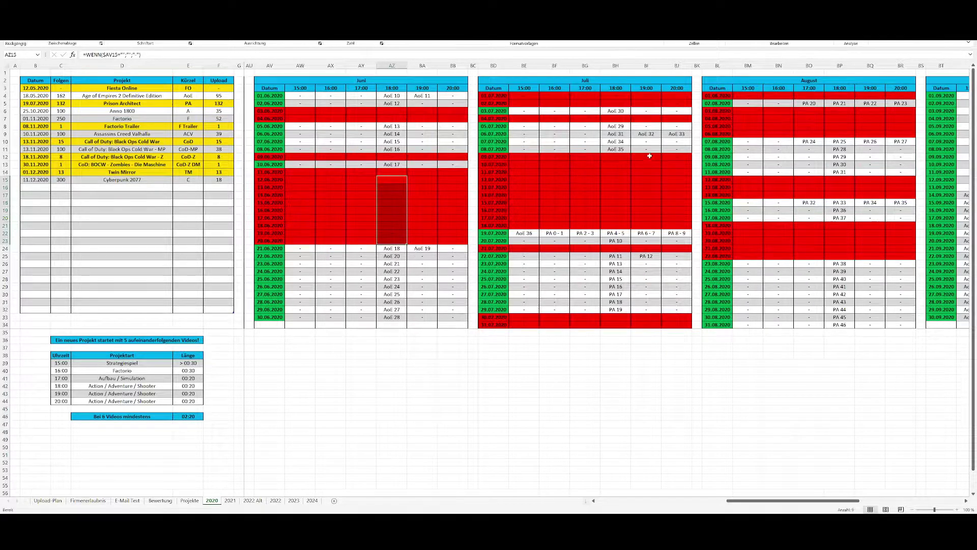
- Highlight the red July days from 09.07.2020 to 18.07.2020 and the Prison Architect entries starting on 19.07.2020
left_click(677, 159)
left_click_drag(677, 159, 493, 227)
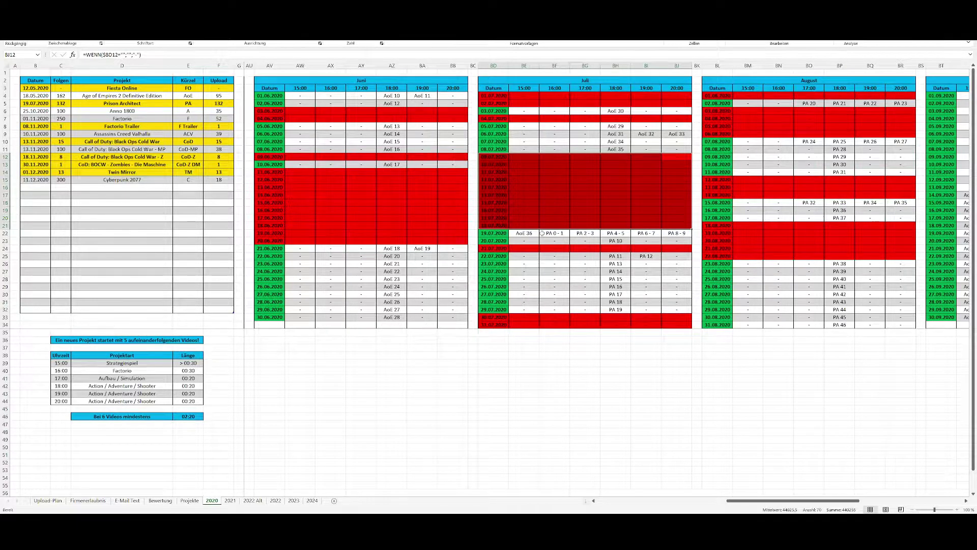
left_click_drag(543, 233, 685, 309)
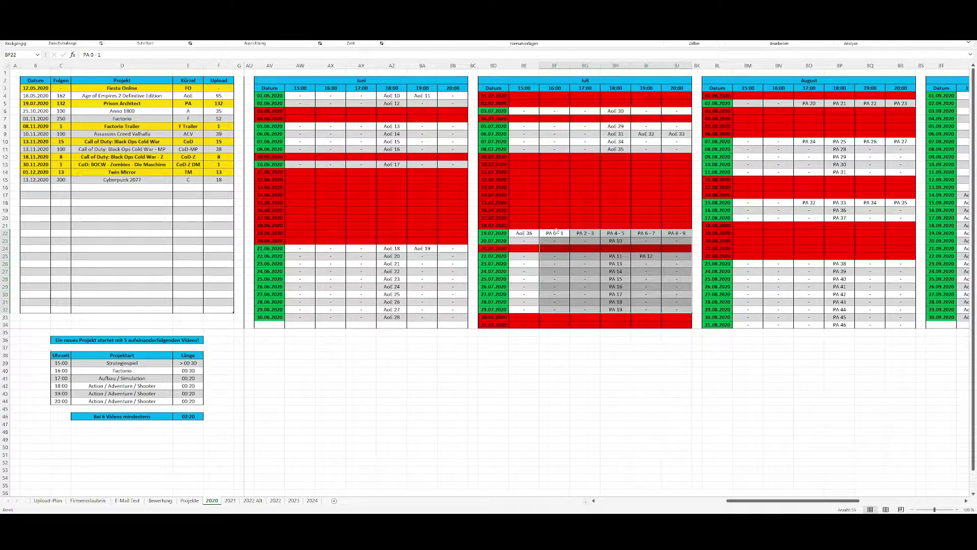
left_click_drag(520, 233, 701, 309)
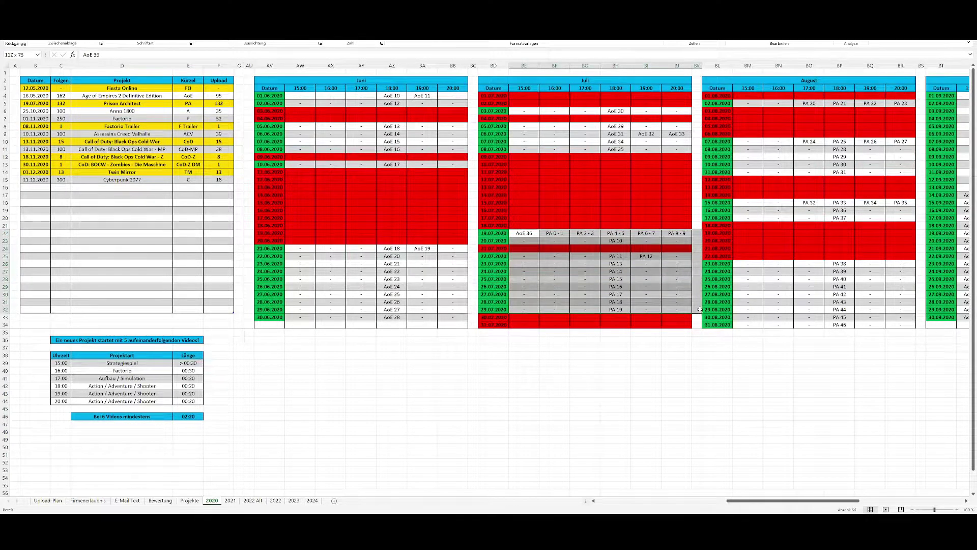
scroll(662, 255, "right", 2)
left_click_drag(605, 233, 474, 233)
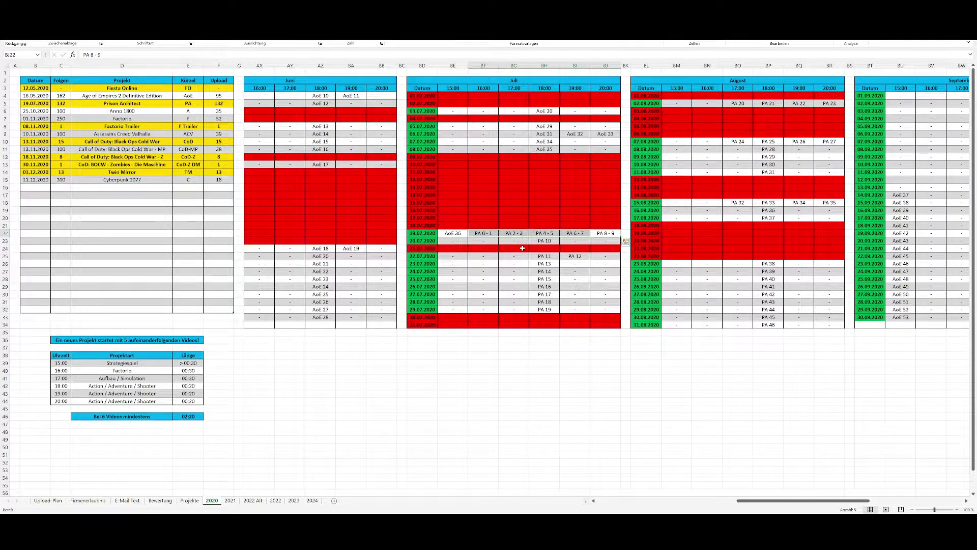
left_click(486, 235)
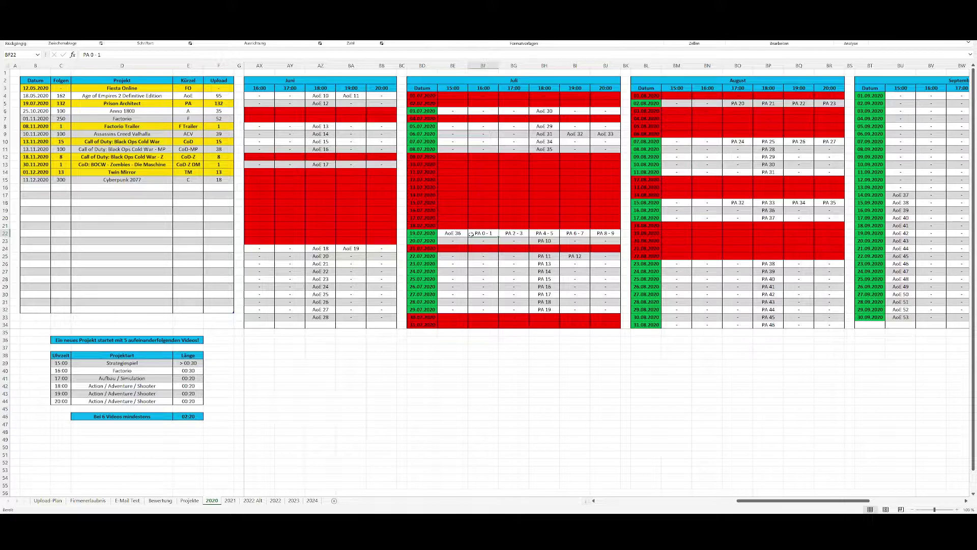
- Highlight the August Prison Architect entries PA 20 to PA 23, PA 24 to PA 27 and PA 38 to PA 46
scroll(473, 233, "right", 3)
scroll(472, 233, "right", 6)
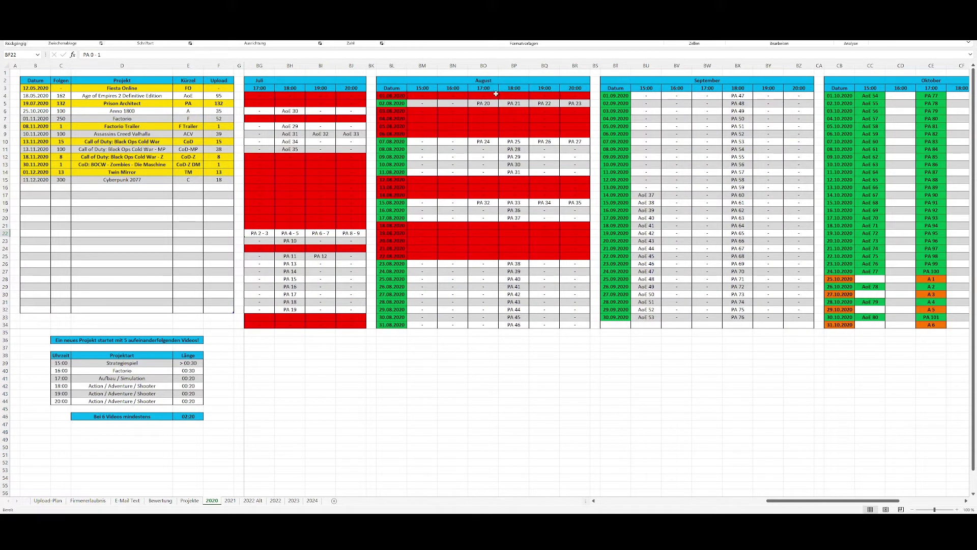
left_click_drag(471, 96, 575, 103)
left_click(576, 103, "shift")
left_click(359, 316)
left_click(481, 104)
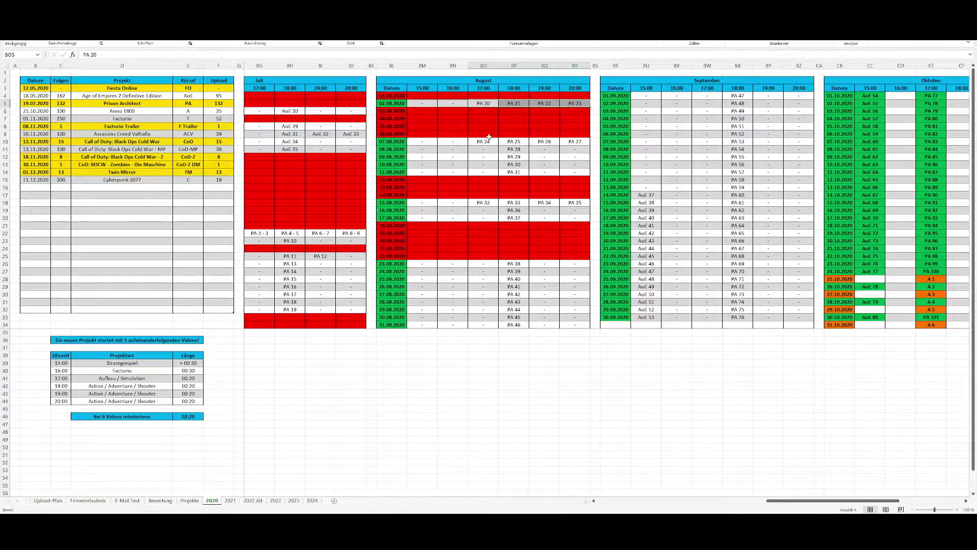
left_click_drag(483, 142, 599, 142)
left_click(572, 172)
scroll(483, 224, "right", 3)
left_click_drag(409, 265, 422, 324)
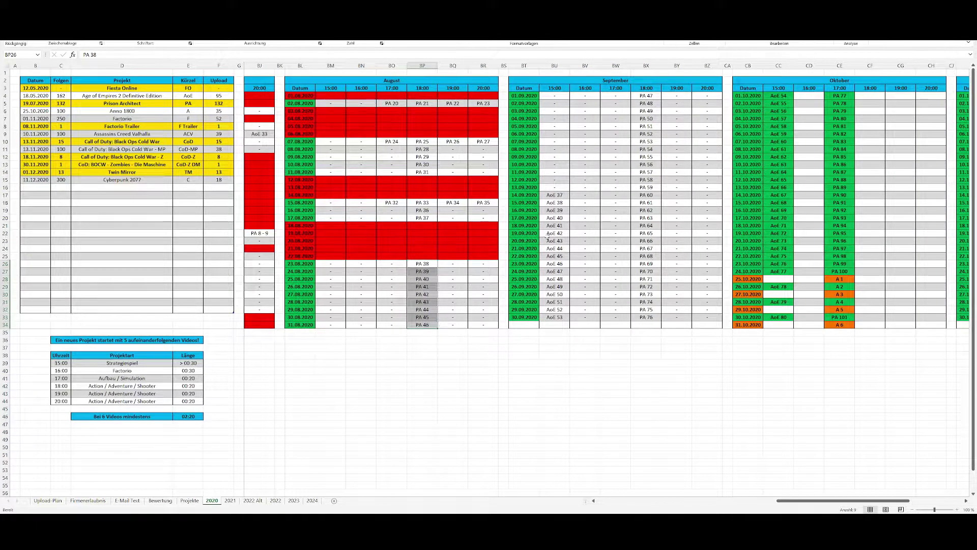
- Highlight the September entries AoE 37 to AoE 53 and PA 60 to PA 76, and the whole September table
left_click_drag(554, 96, 645, 326)
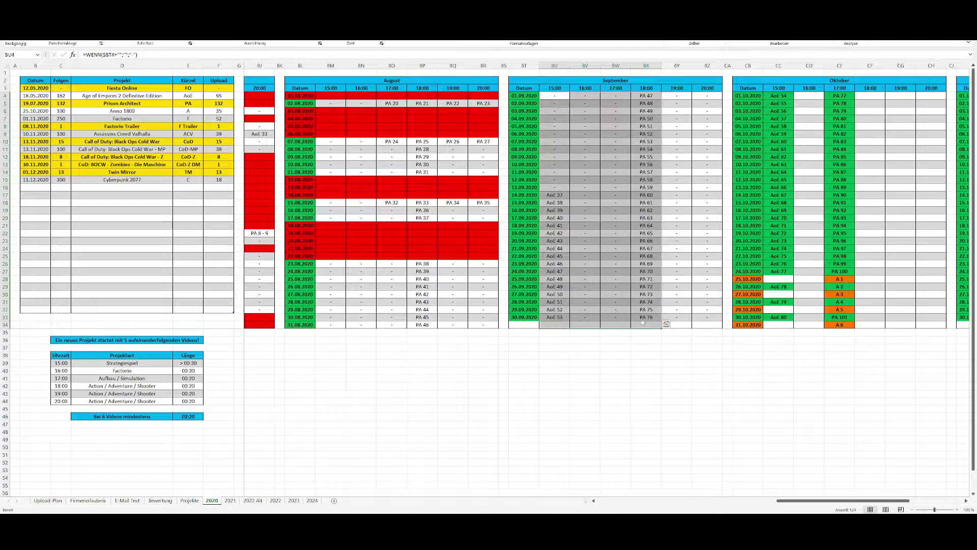
left_click_drag(549, 196, 559, 313)
left_click_drag(646, 195, 643, 322)
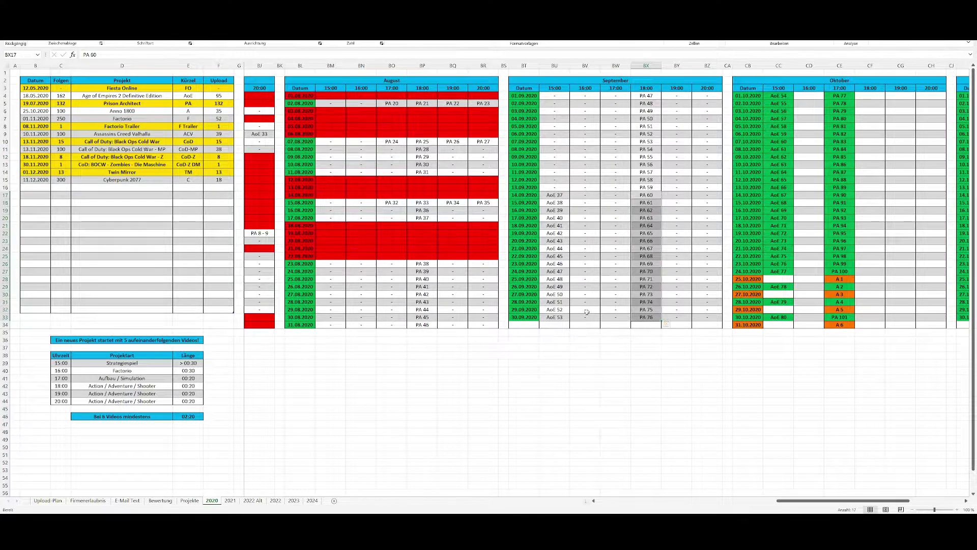
scroll(590, 313, "right", 3)
left_click_drag(591, 78, 519, 329)
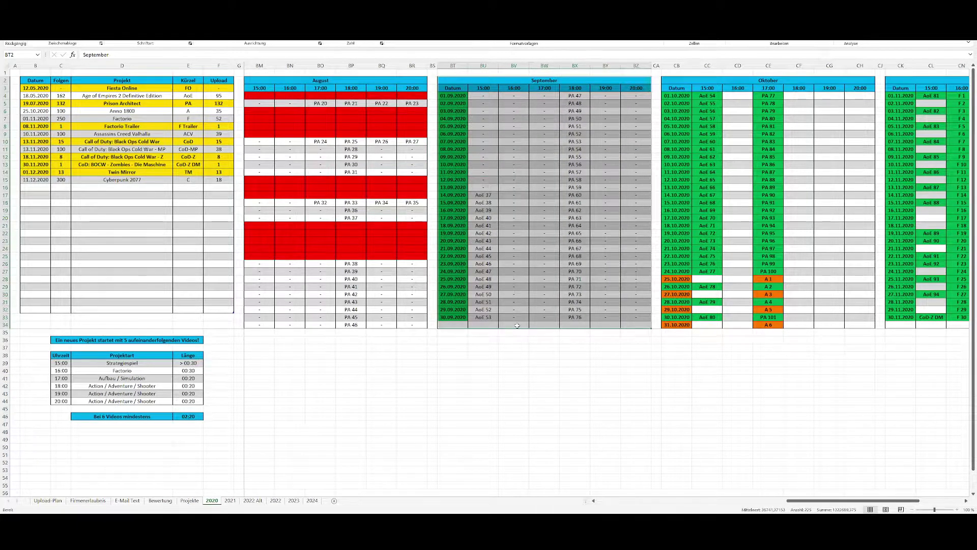
- Highlight the 19:00 slots in September and the empty 18:00 to 20:00 slots in October
scroll(519, 330, "right", 3)
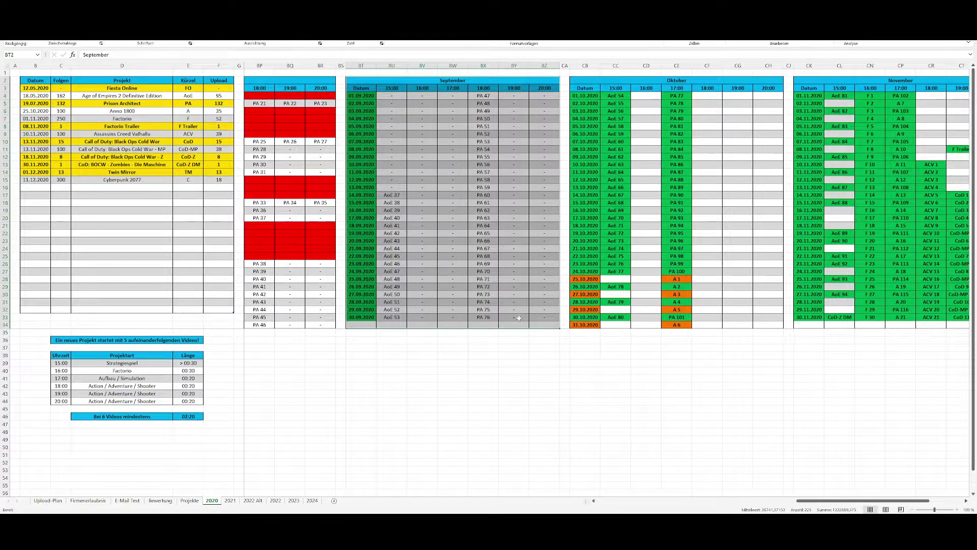
scroll(515, 323, "right", 3)
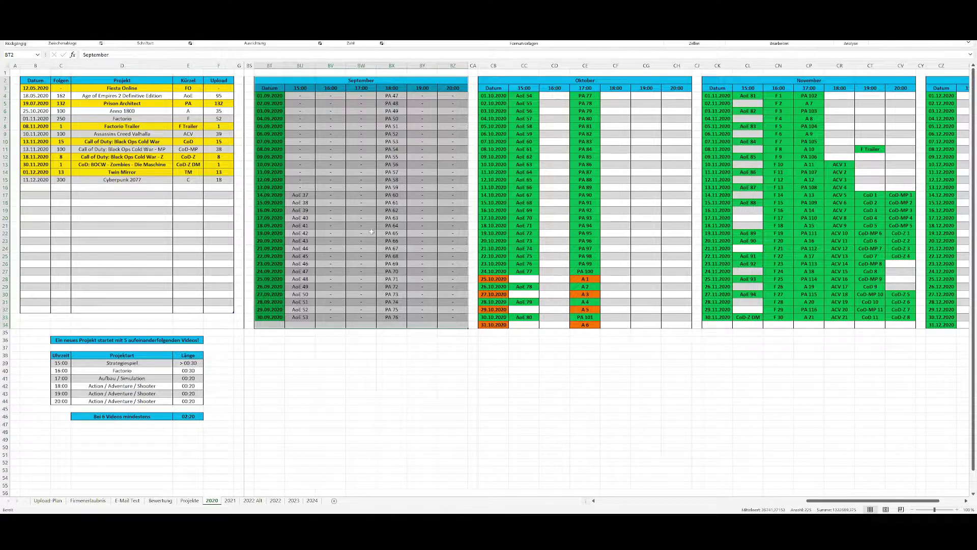
left_click(543, 233)
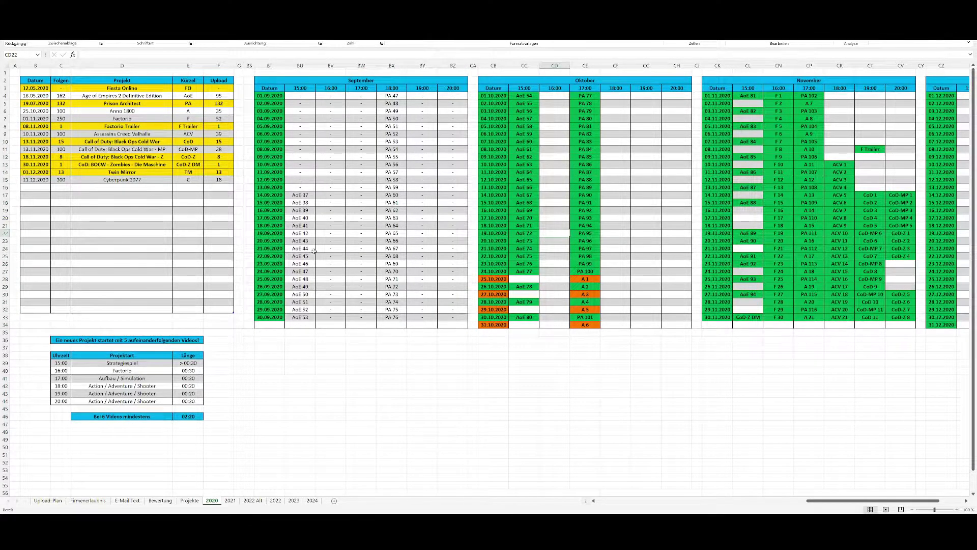
left_click_drag(423, 96, 425, 317)
left_click_drag(611, 97, 682, 325)
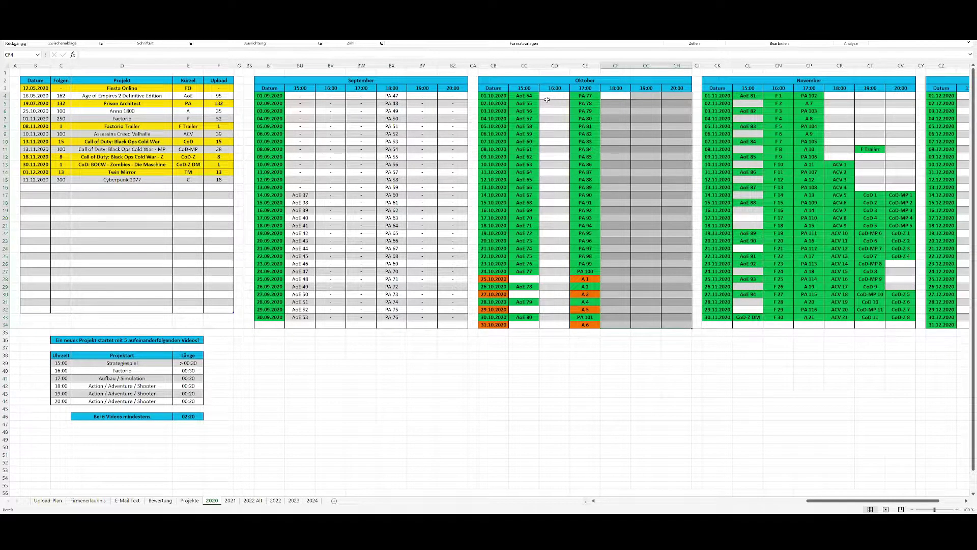
- Highlight the AoE entries in October's 15:00 column and the 02.10.2020 row up to PA 78
left_click_drag(536, 95, 523, 329)
left_click(523, 355)
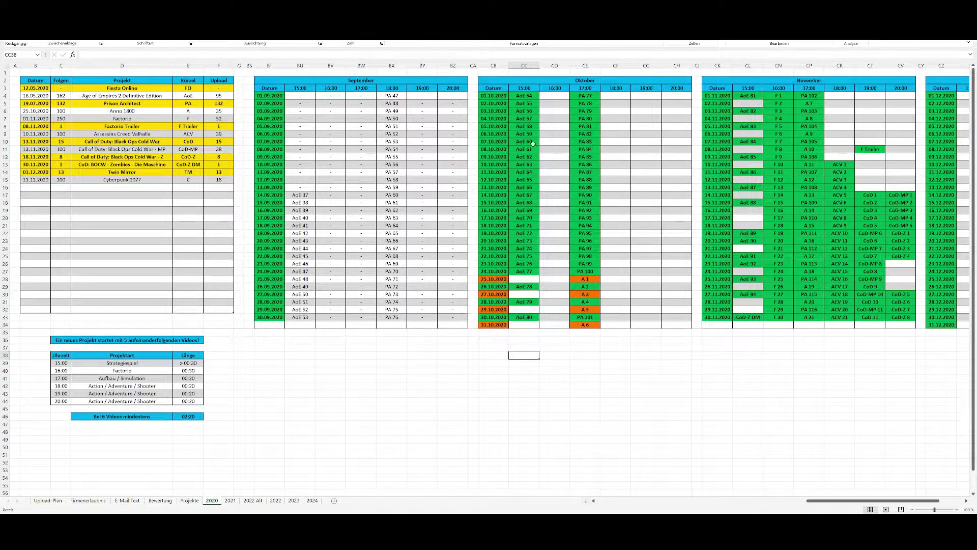
left_click_drag(487, 104, 585, 104)
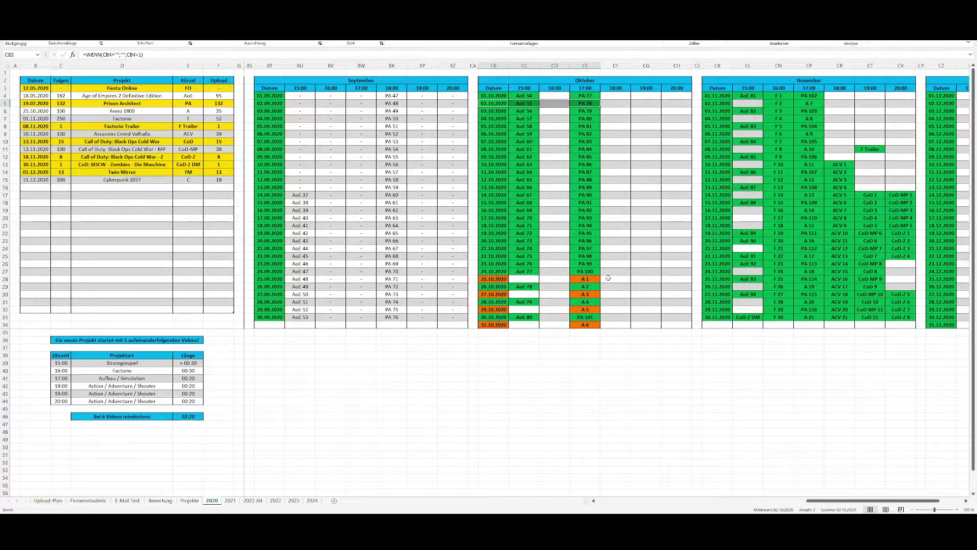
left_click(595, 280)
key("Delete")
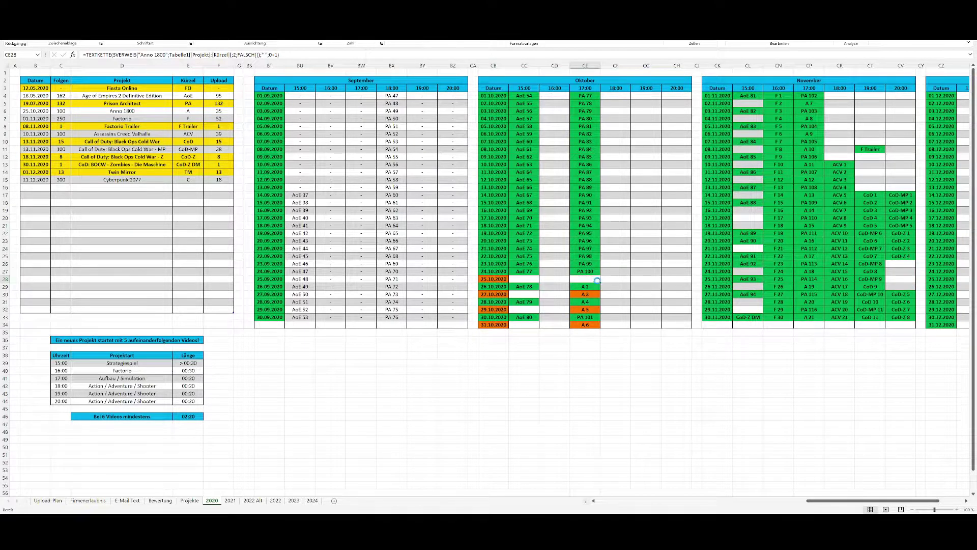
key("ctrl+z")
- Highlight the orange 25.10.2020 row in October from the Anno entry A 1 back to its date
left_click(633, 293)
left_click_drag(596, 279, 493, 279)
left_click(640, 278)
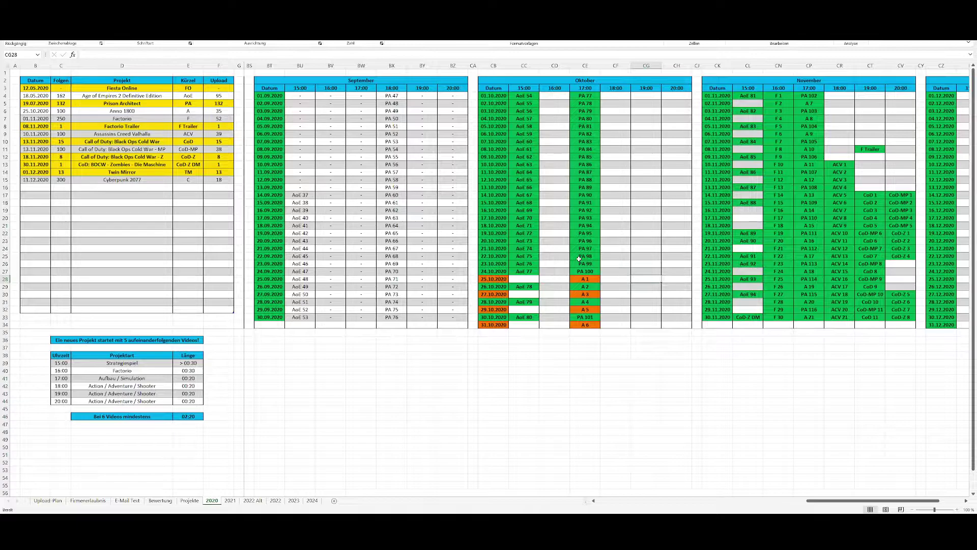
- Highlight November's Factorio entries at 16:00 and its AoE column at 15:00
scroll(579, 259, "right", 3)
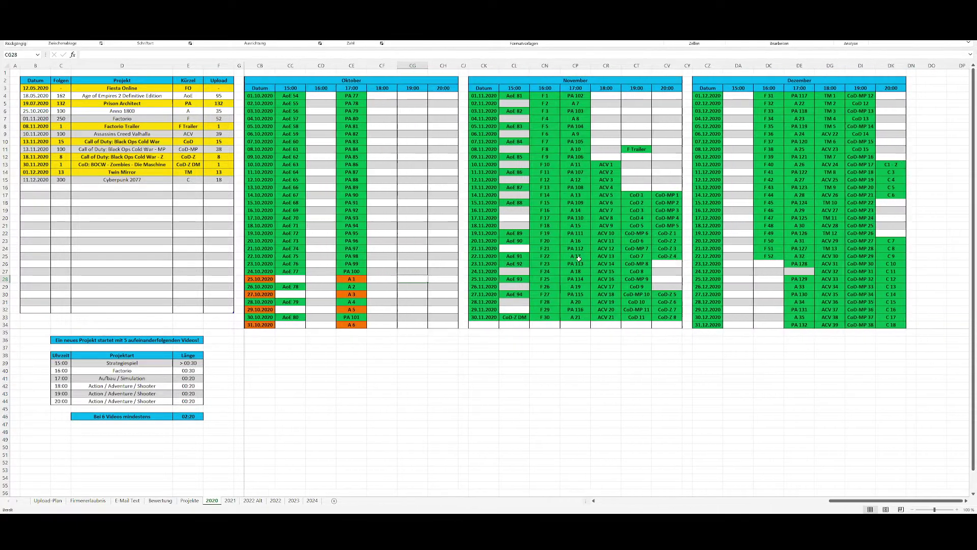
scroll(579, 258, "left", 2)
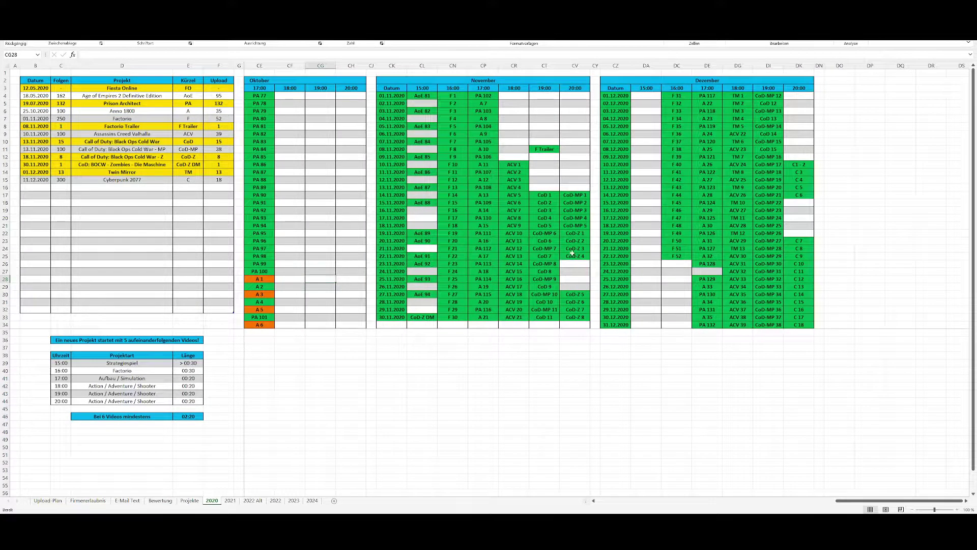
scroll(573, 251, "right", 2)
scroll(574, 251, "left", 2)
scroll(585, 219, "right", 2)
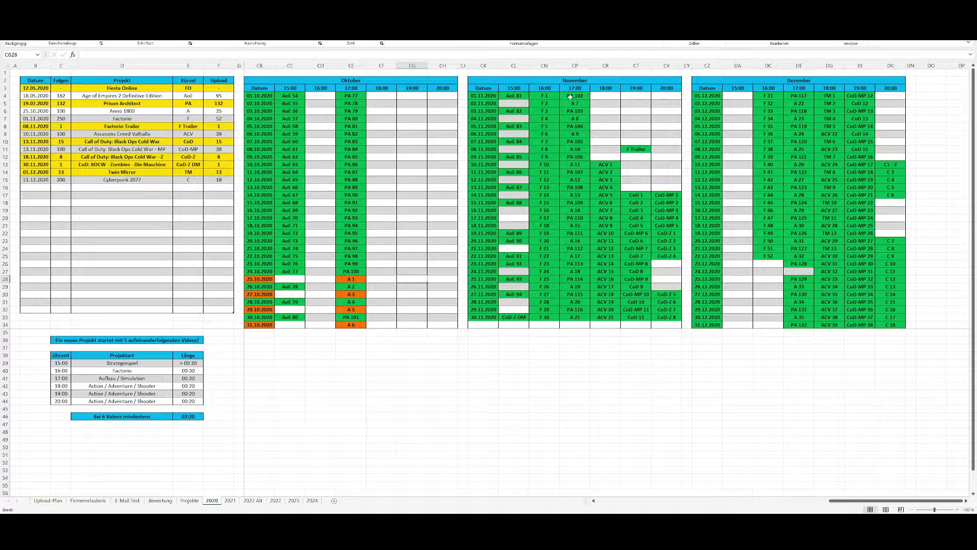
left_click_drag(547, 96, 547, 327)
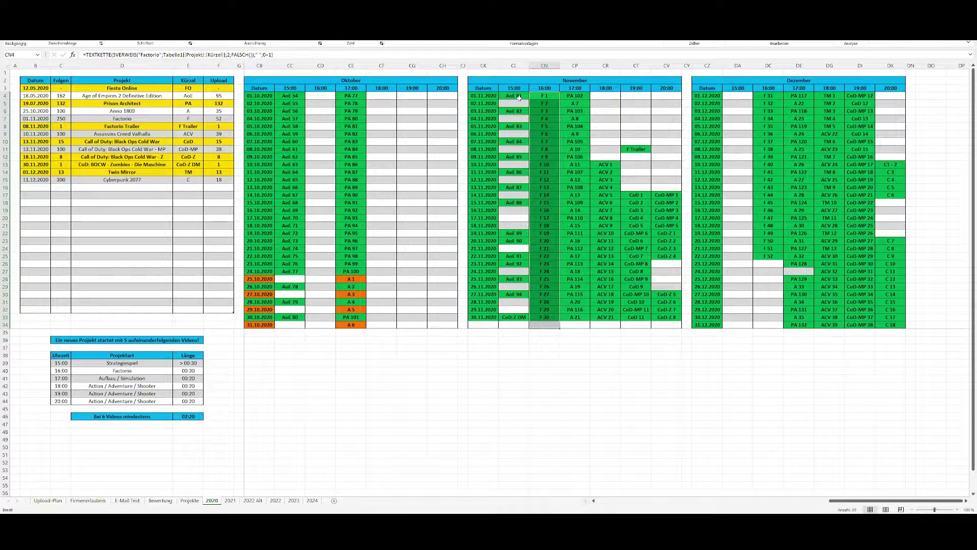
left_click_drag(517, 93, 515, 326)
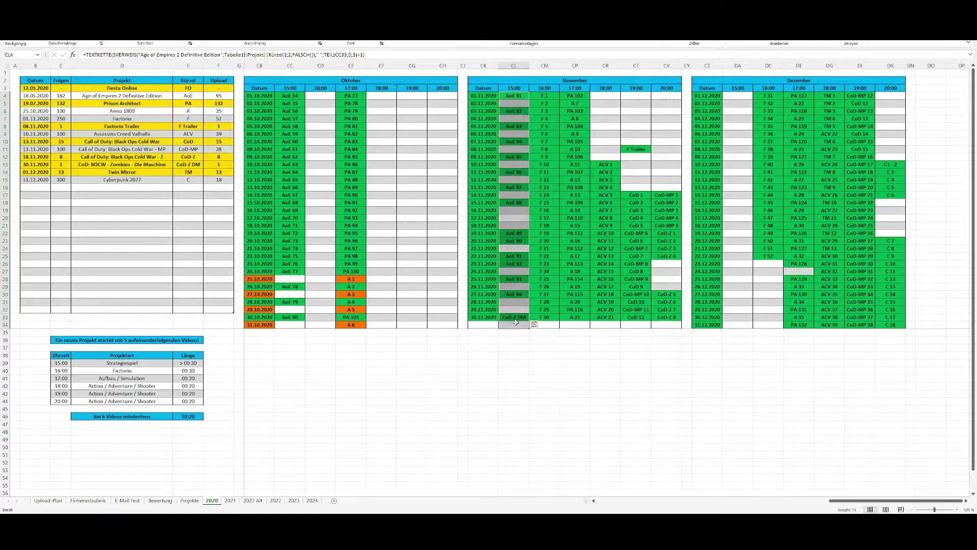
- Highlight November's 17:00 Prison Architect and Anno entries, and the ACV and CoD columns at 18:00, 19:00 and 20:00
left_click_drag(585, 95, 583, 187)
left_click_drag(574, 110, 575, 302)
left_click_drag(614, 165, 610, 317)
left_click_drag(645, 195, 639, 318)
left_click_drag(668, 195, 667, 318)
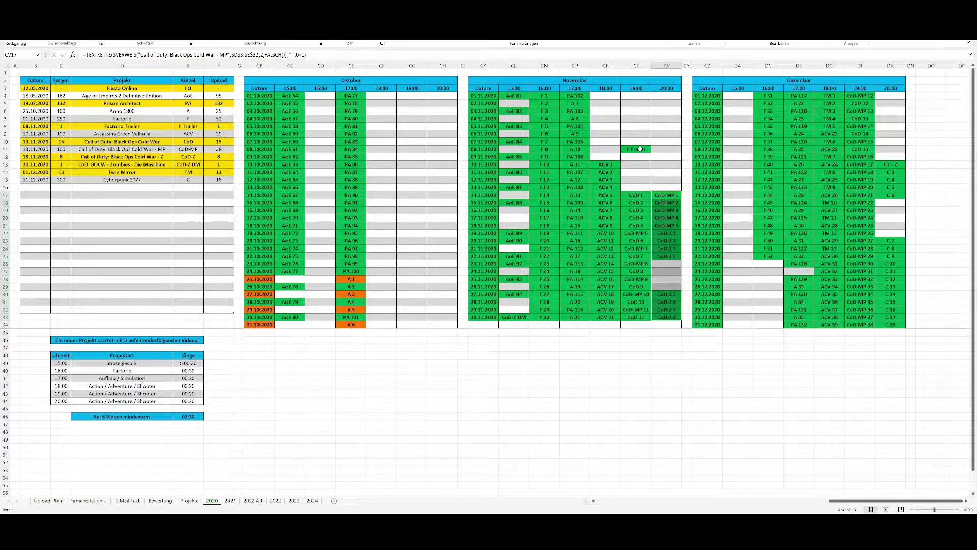
- Compare November's 17:00 and 15:00 columns with the block of 18:00 to 20:00 slots from ACV 2 onwards
left_click_drag(580, 103, 572, 326)
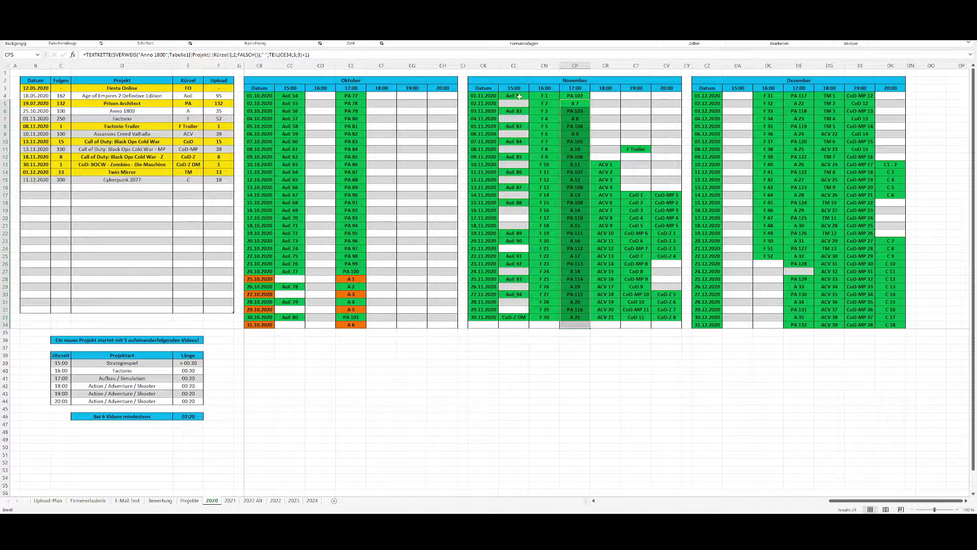
left_click_drag(517, 97, 517, 280)
left_click_drag(605, 172, 667, 325)
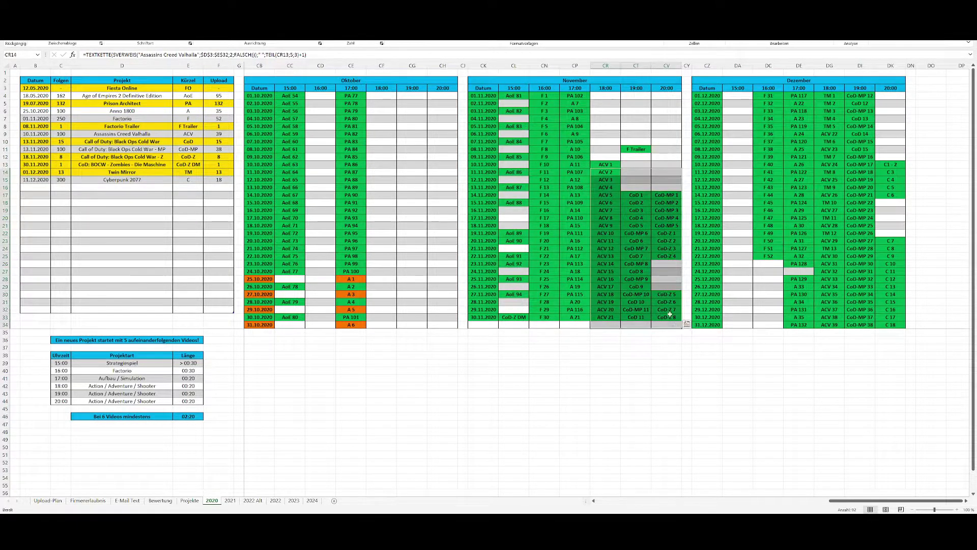
- Highlight November's F Trailer entry at 19:00 and the Factorio entries at 16:00 from 10.11.2020 onwards
left_click(637, 149)
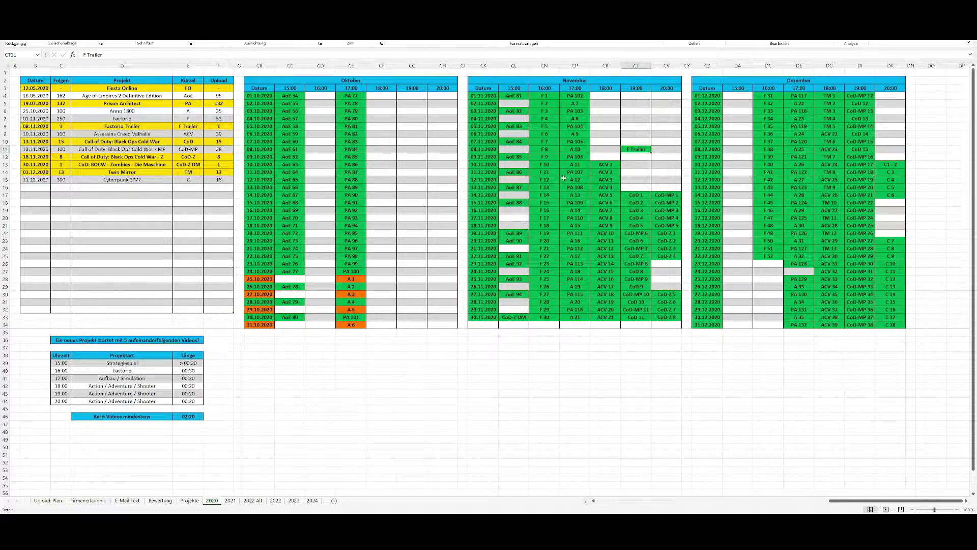
left_click_drag(547, 166, 545, 269)
left_click(545, 172)
left_click_drag(559, 176, 560, 221)
left_click_drag(667, 172, 885, 350)
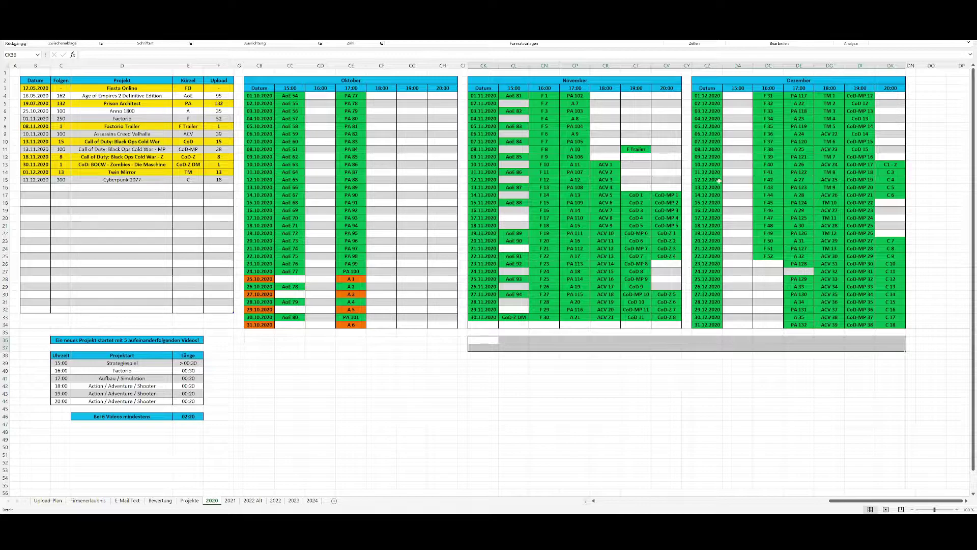
- Highlight December's 15:00 column, and compare November's 17:00 to 20:00 block from 13.11.2020 with December's 16:00 to 20:00 slots
left_click(737, 259)
left_click_drag(738, 96, 739, 326)
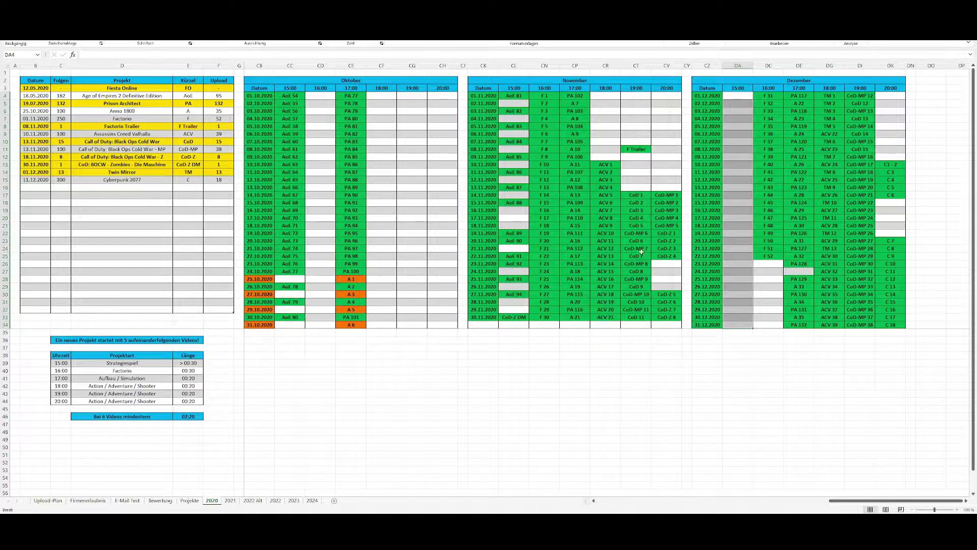
left_click_drag(666, 195, 570, 318)
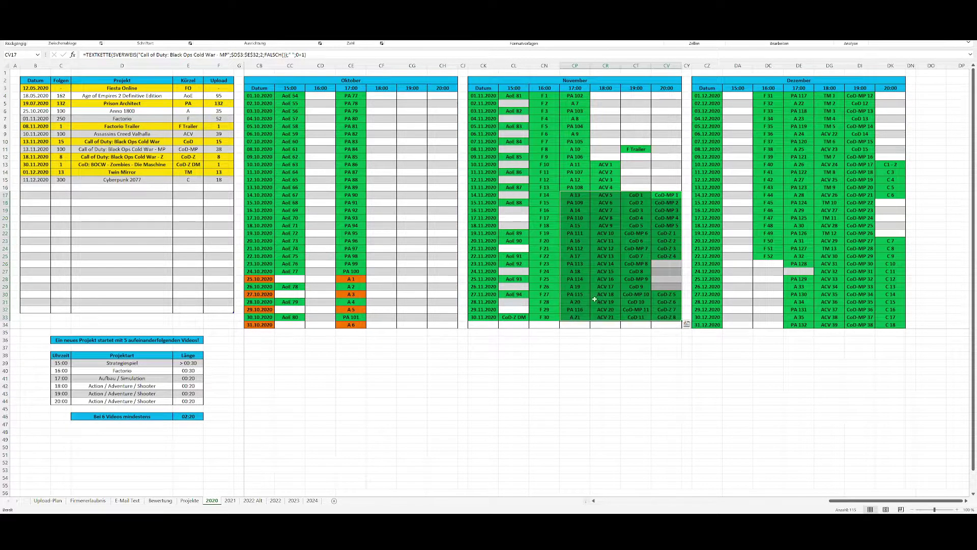
left_click_drag(774, 96, 896, 318)
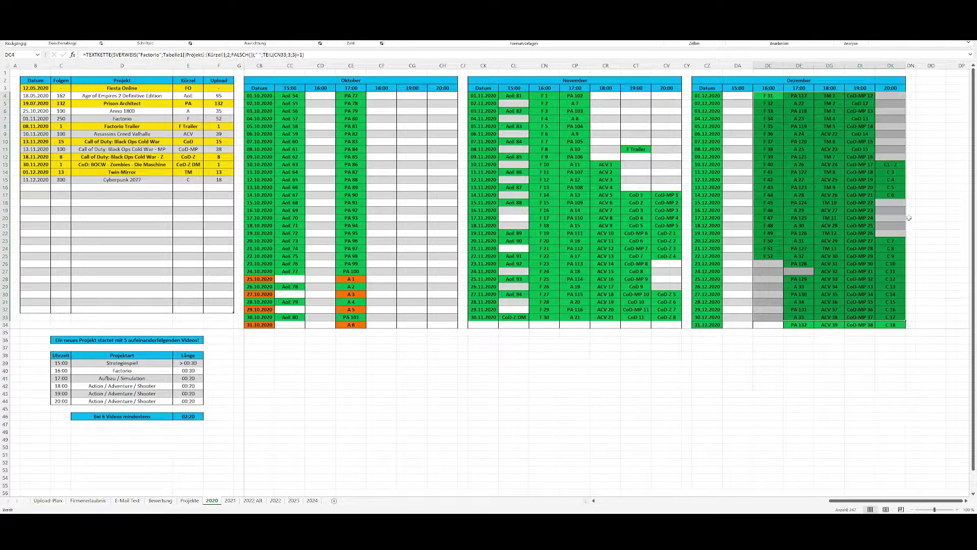
- Highlight December's Twin Mirror and ACV entries at 18:00 and the Cyberpunk entries at 20:00 from C1 - 2 down to 31.12.2020
left_click(890, 164)
left_click_drag(830, 95, 707, 317)
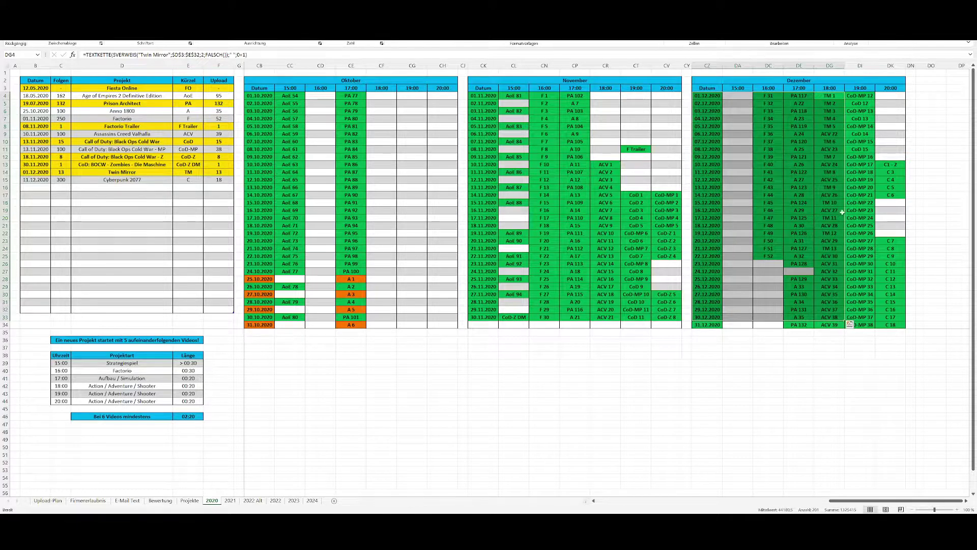
left_click_drag(838, 248, 834, 95)
left_click_drag(897, 166, 884, 328)
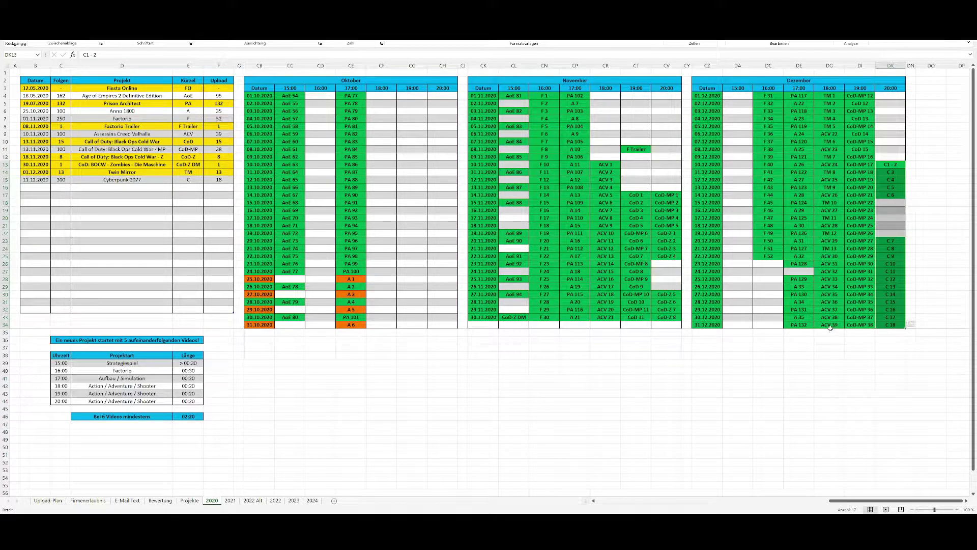
left_click(800, 339)
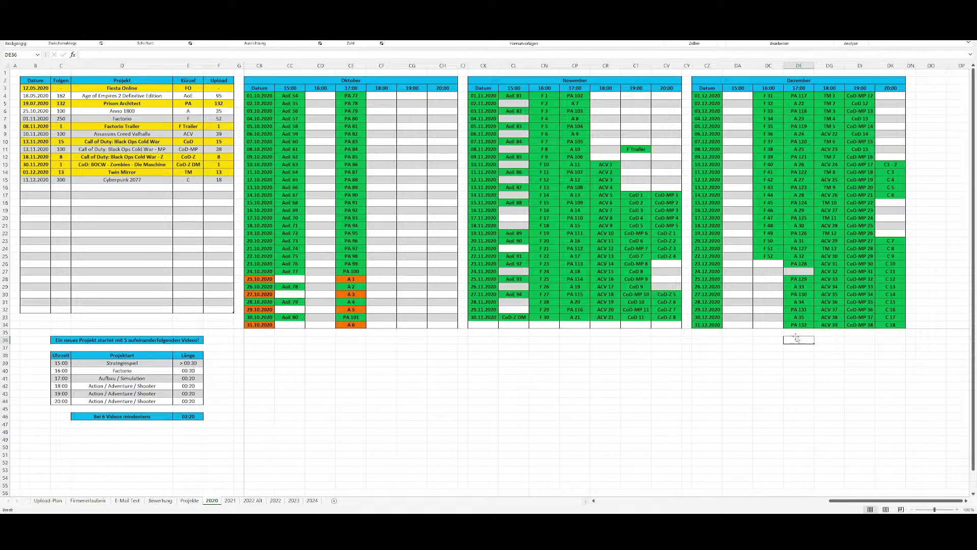
- Open the 2021 sheet at January and highlight that month's schedule, including the AoE 95 entry
left_click(231, 500)
left_click_drag(829, 501, 609, 502)
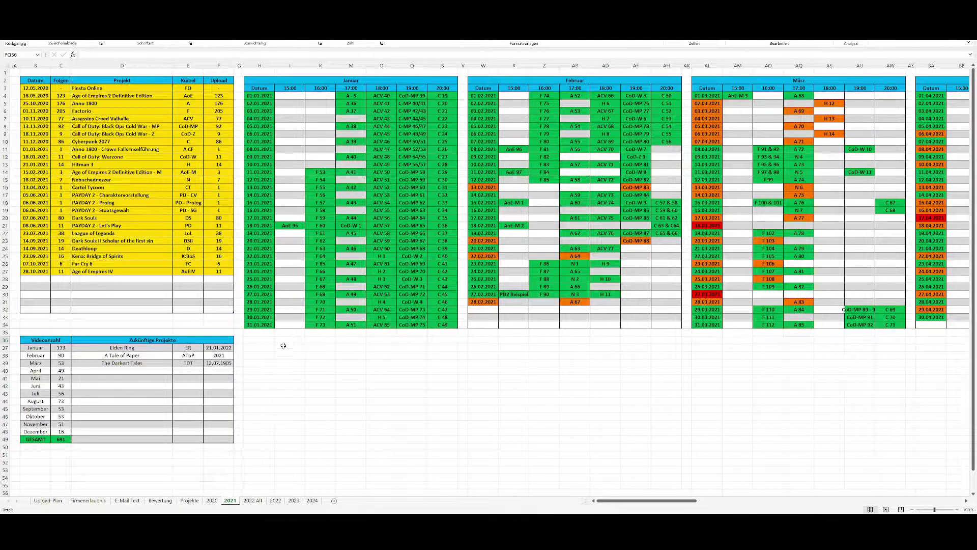
left_click_drag(438, 80, 349, 330)
left_click(288, 225)
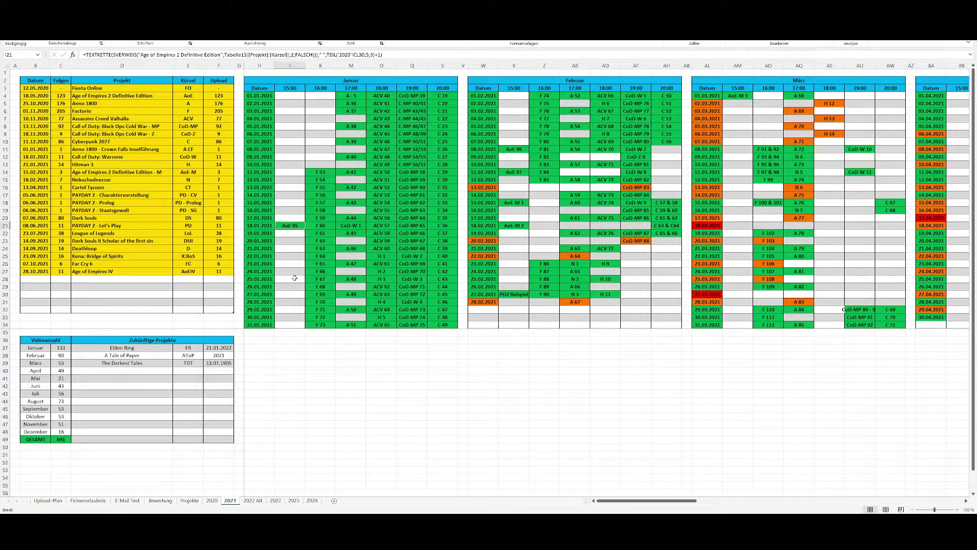
left_click_drag(318, 225, 448, 325)
- Highlight the AoE 96 and AoE 97 entries in February's 15:00 column
left_click_drag(514, 95, 493, 196)
left_click_drag(514, 149, 516, 180)
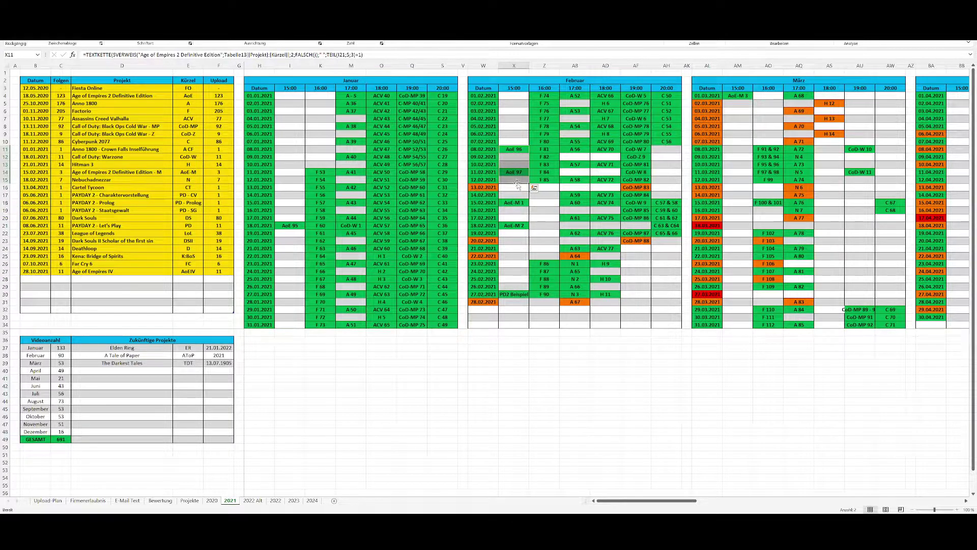
left_click(517, 187)
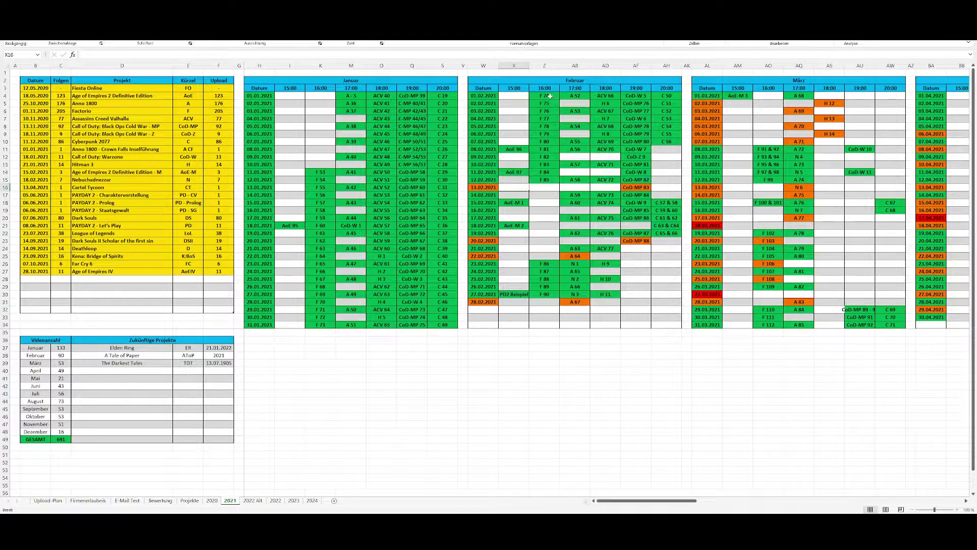
- Highlight February's 20:00 slots from 08.02.2021 to 14.02.2021 and the whole February table
mouse_move(544, 95)
left_mouse_down()
mouse_move(685, 152)
mouse_move(665, 162)
mouse_move(664, 195)
left_mouse_up()
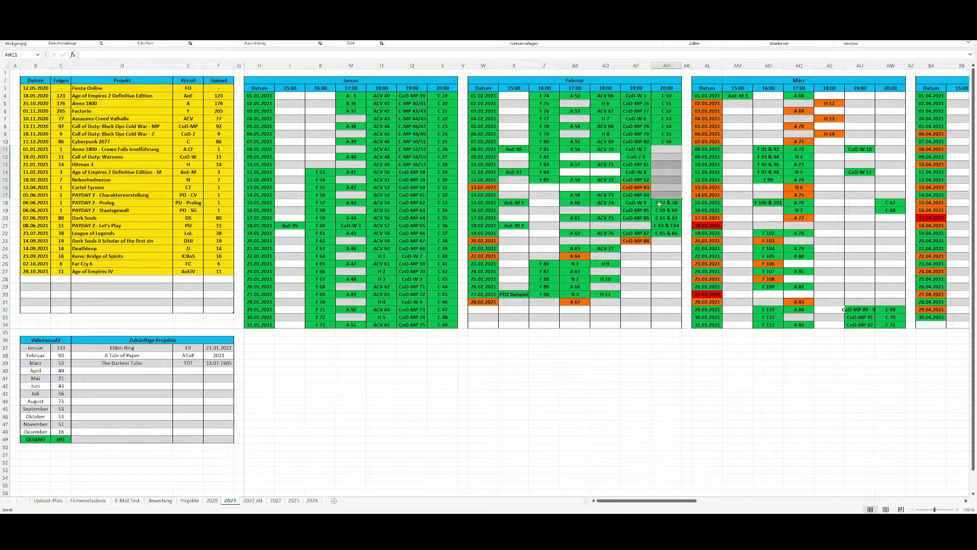
left_click_drag(656, 78, 604, 325)
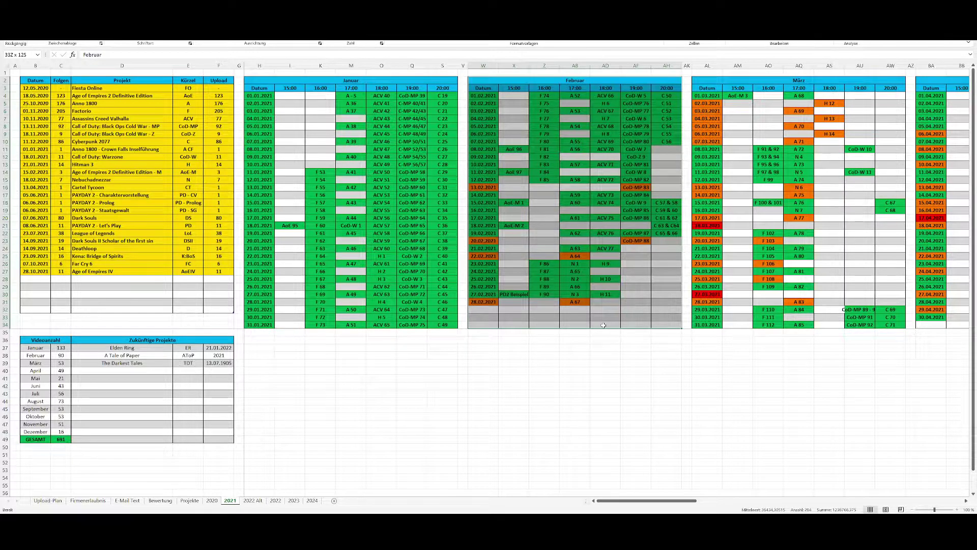
left_click_drag(603, 326, 604, 325)
left_click(485, 347)
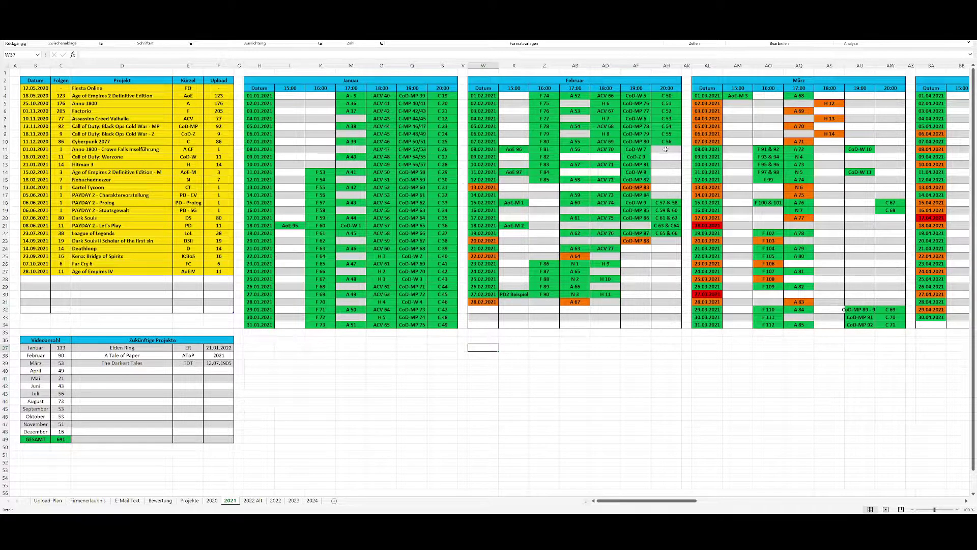
- Highlight February's 16:00 to 20:00 slots from 08.02.2021 onwards, and compare its 16:00 Factorio column with March's
left_click_drag(667, 148, 545, 324)
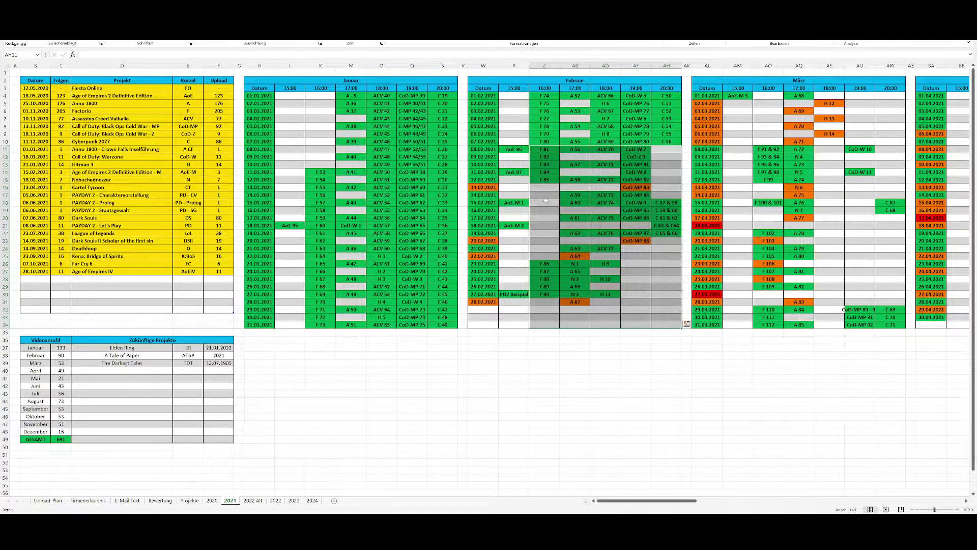
left_click_drag(543, 188, 544, 326)
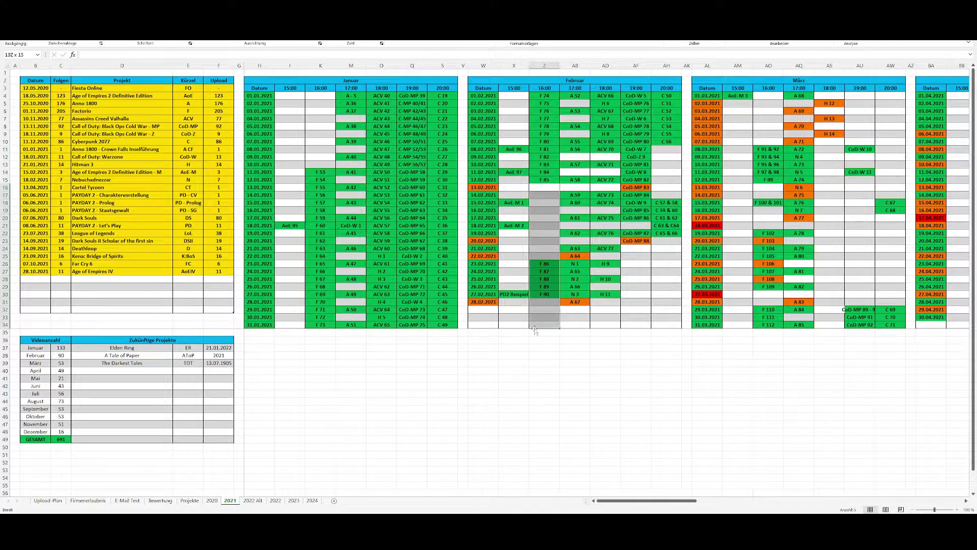
left_click_drag(766, 96, 789, 324)
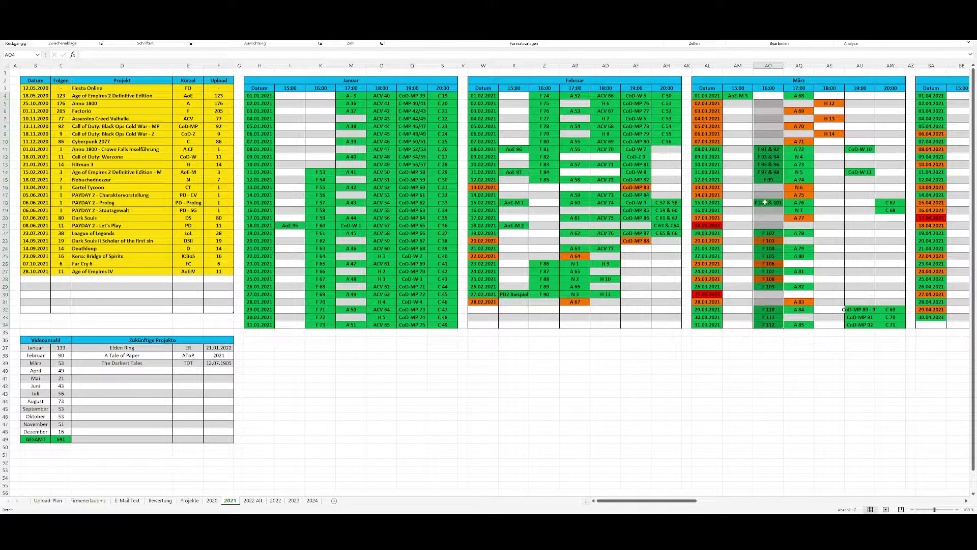
- Highlight March's 15:00 column and the AoE-M 1, AoE-M 2 and AoE-M 3 entries across February and March
left_click_drag(746, 124, 740, 305)
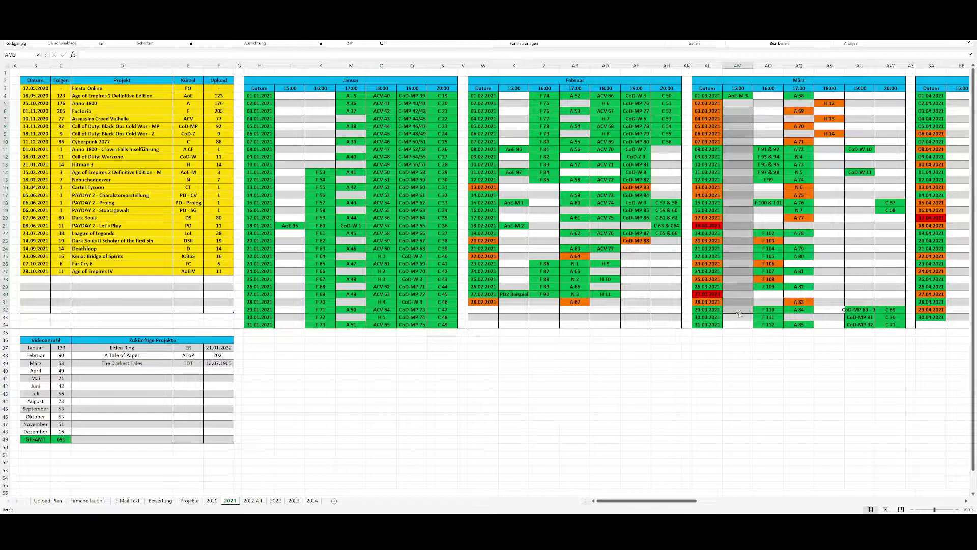
left_click_drag(514, 199, 514, 239)
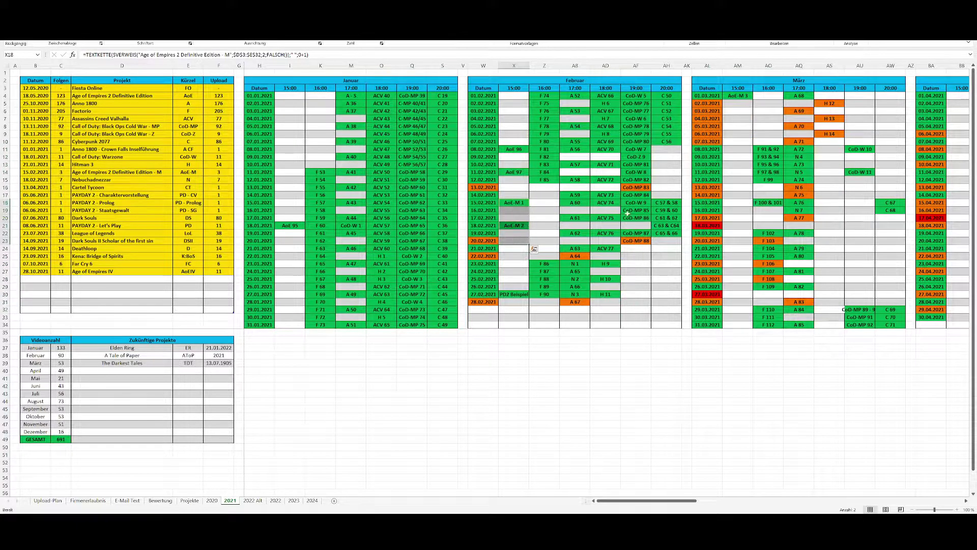
left_click(741, 96)
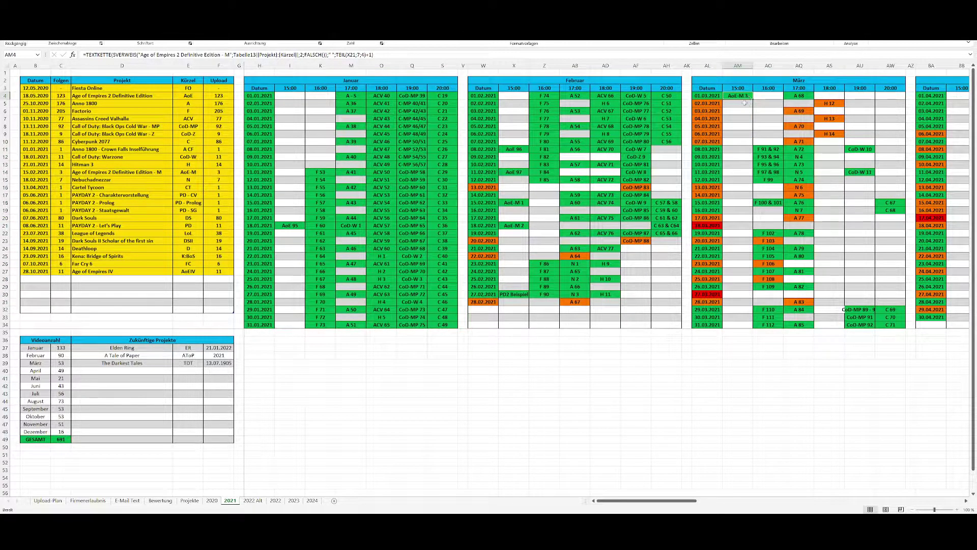
- Highlight February's Call of Duty entries at 19:00 up to CoD-MP 88, and March's last CoD-MP entries at 19:00
left_click_drag(643, 95, 643, 246)
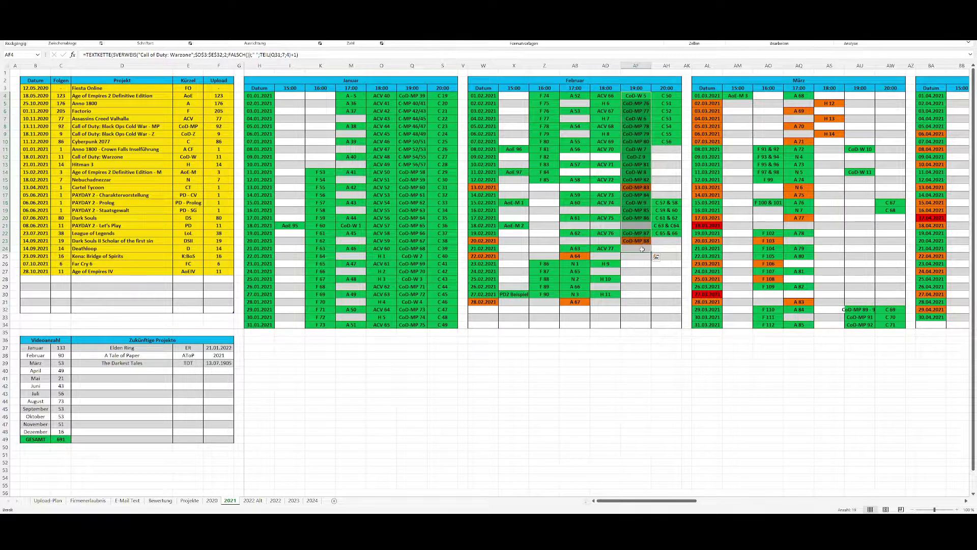
left_click(637, 256)
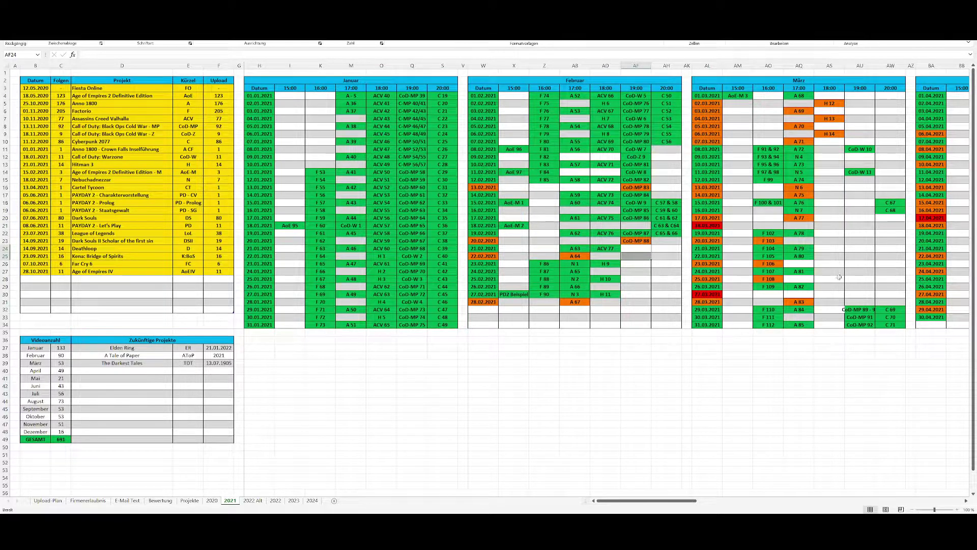
left_click_drag(863, 317, 860, 334)
left_click(829, 339)
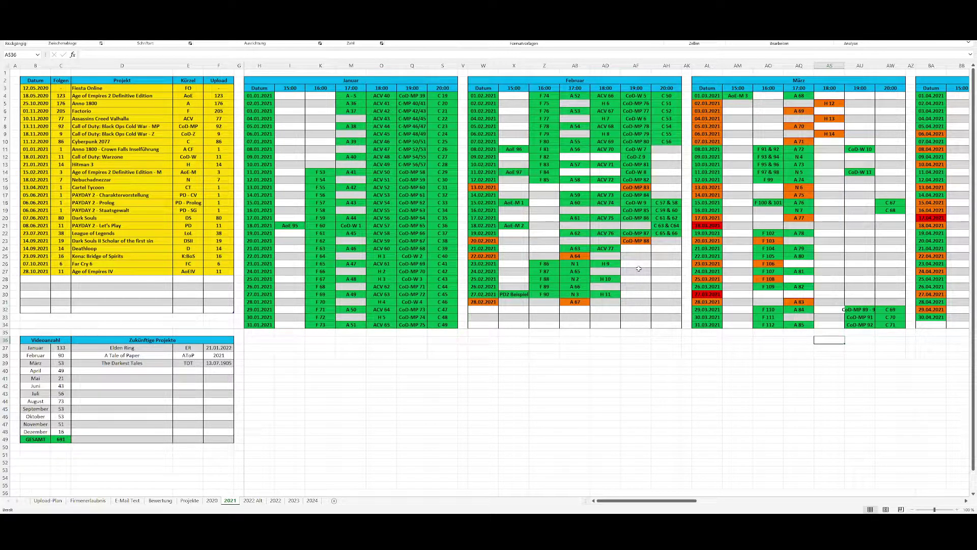
- Highlight February's ACV 77 entry and the area beneath the February table
left_click(610, 250)
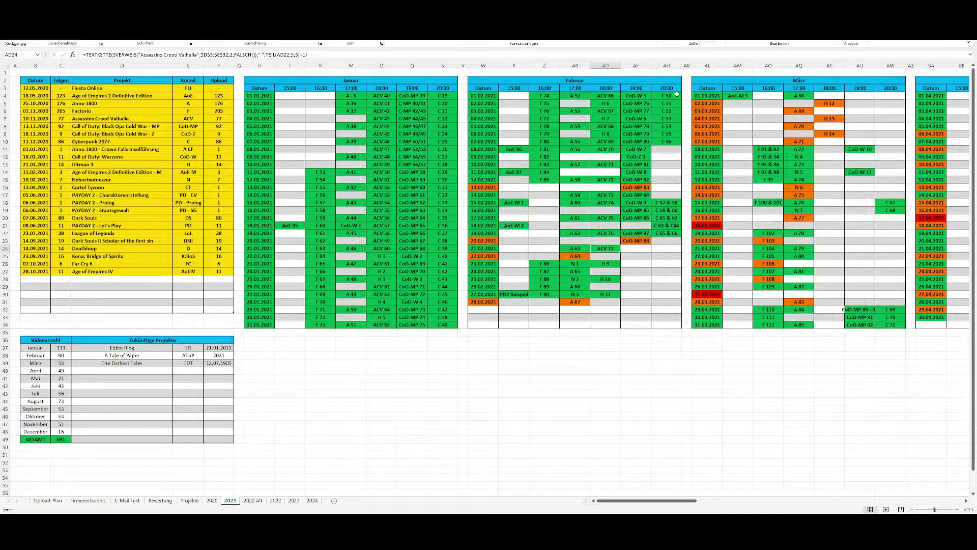
left_click_drag(677, 94, 491, 444)
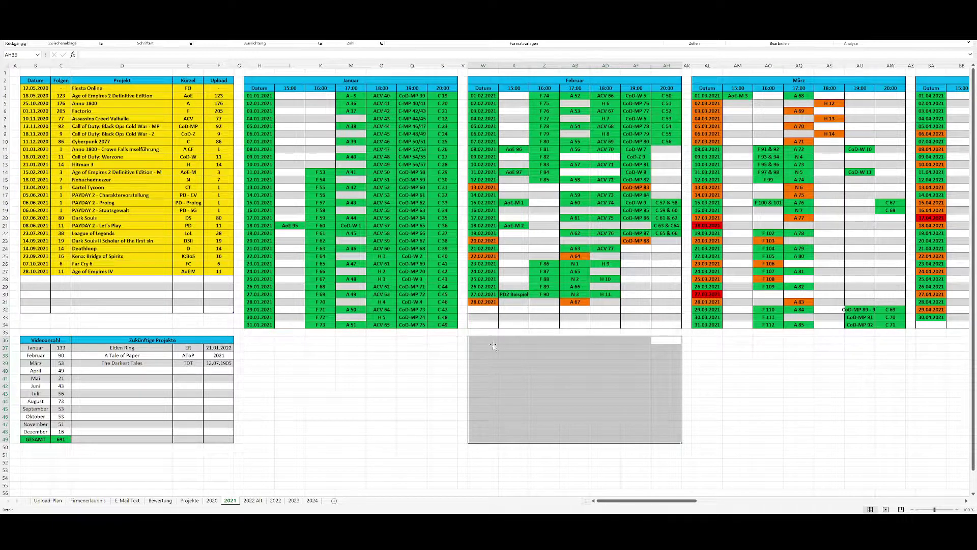
left_click(880, 364)
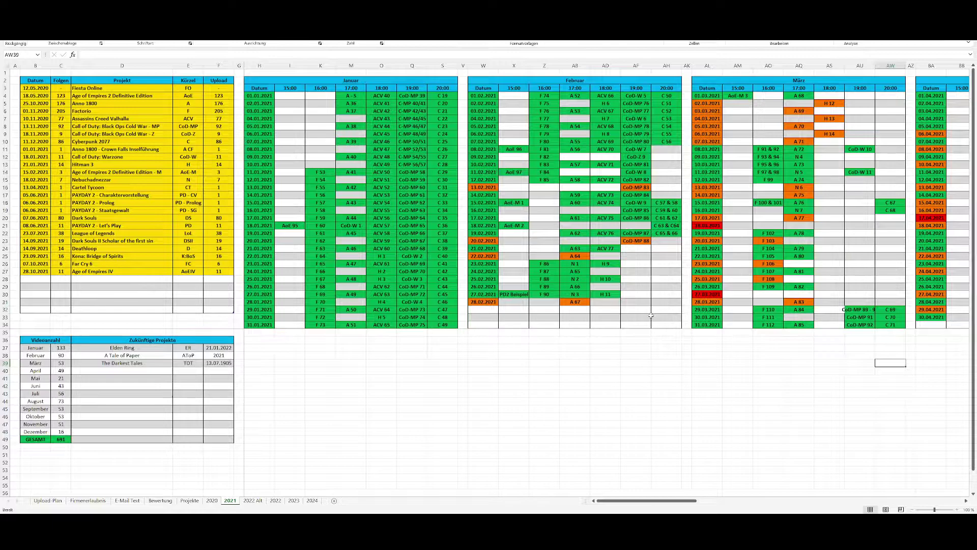
- Highlight March's Factorio entries at 16:00, and compare its 17:00 column with January's 17:00 Anno entries
left_click_drag(769, 149, 766, 324)
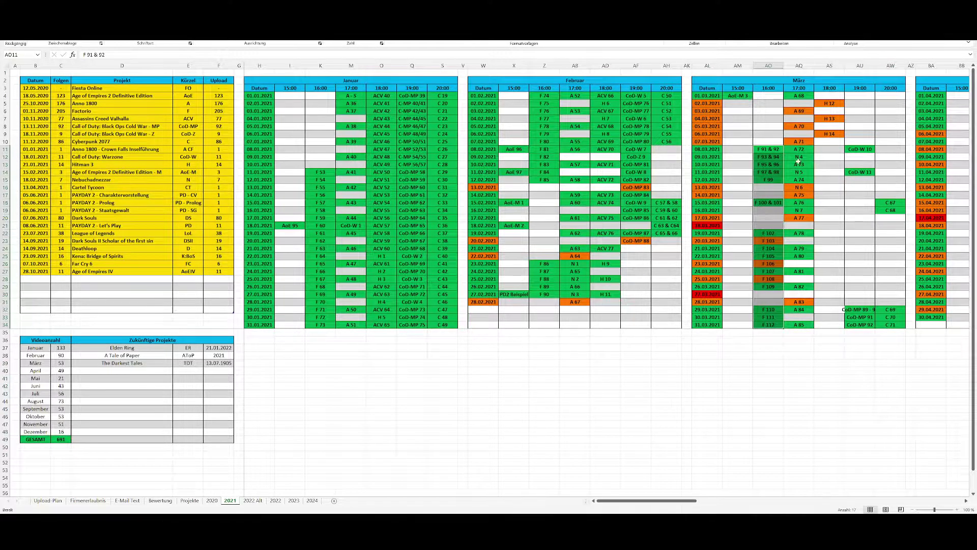
left_click_drag(799, 95, 799, 272)
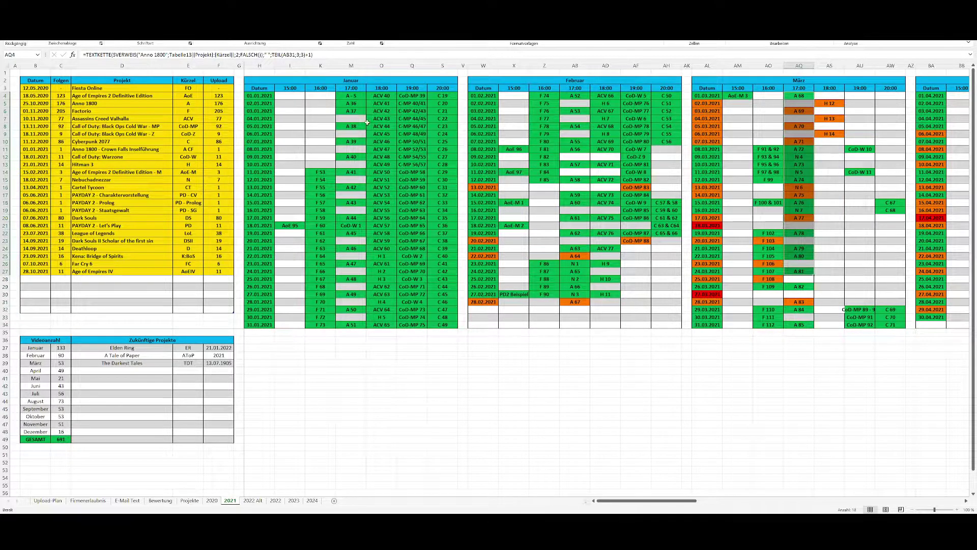
left_click_drag(359, 96, 356, 314)
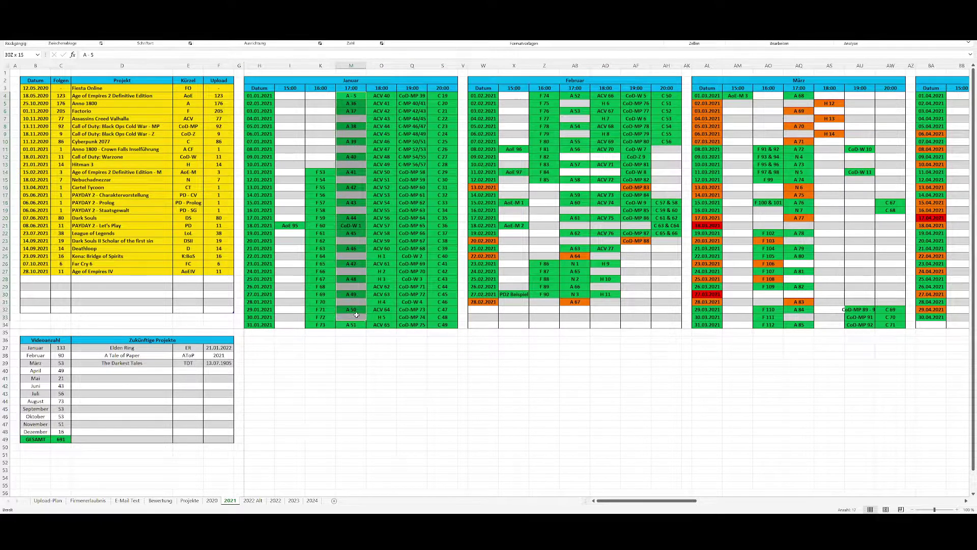
- Check the special Anno entry on 01.01.2021 at 17:00 against the project list's dates
left_click(361, 94)
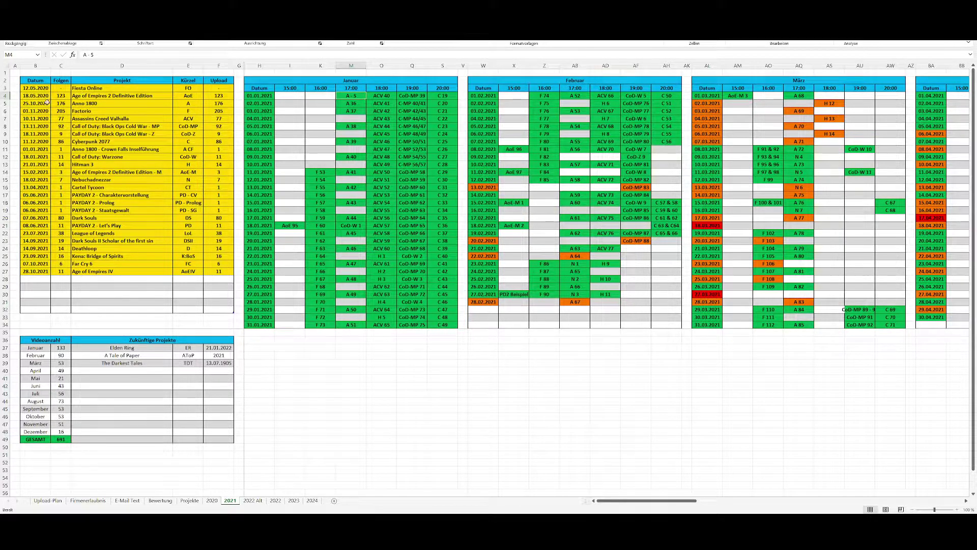
left_click(45, 195)
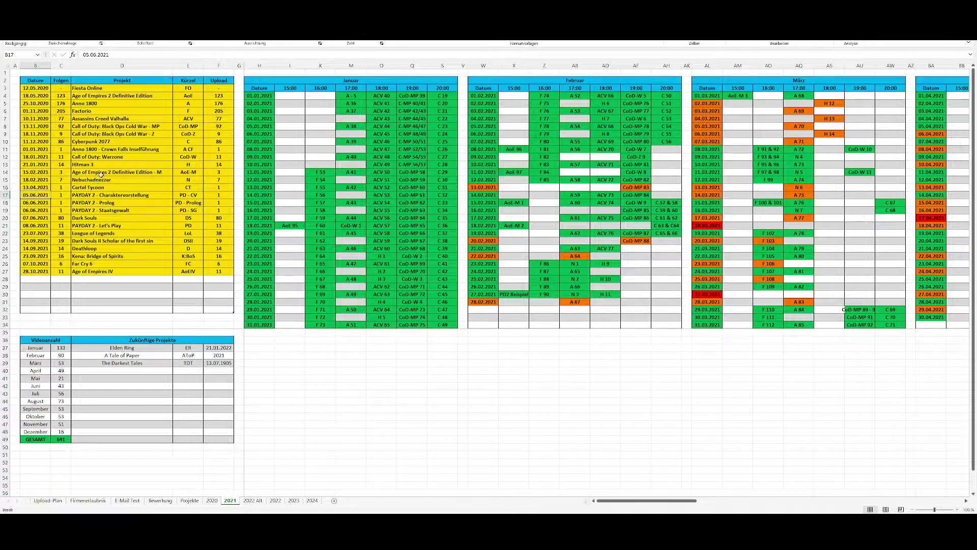
left_click(353, 95)
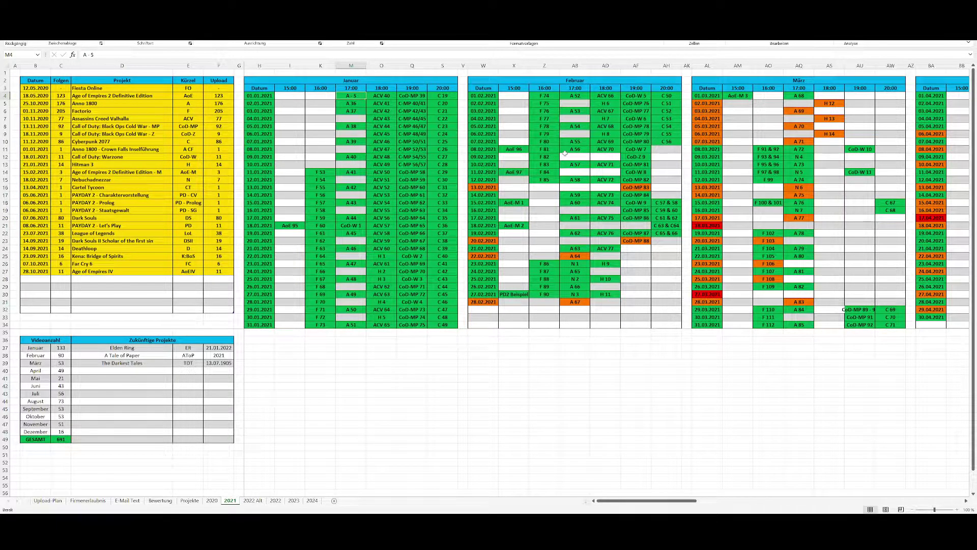
- Highlight February's CoD-W 5 entry and January's 22.01.2021 row from the Hitman entry H 1 back to its date
left_click(640, 96)
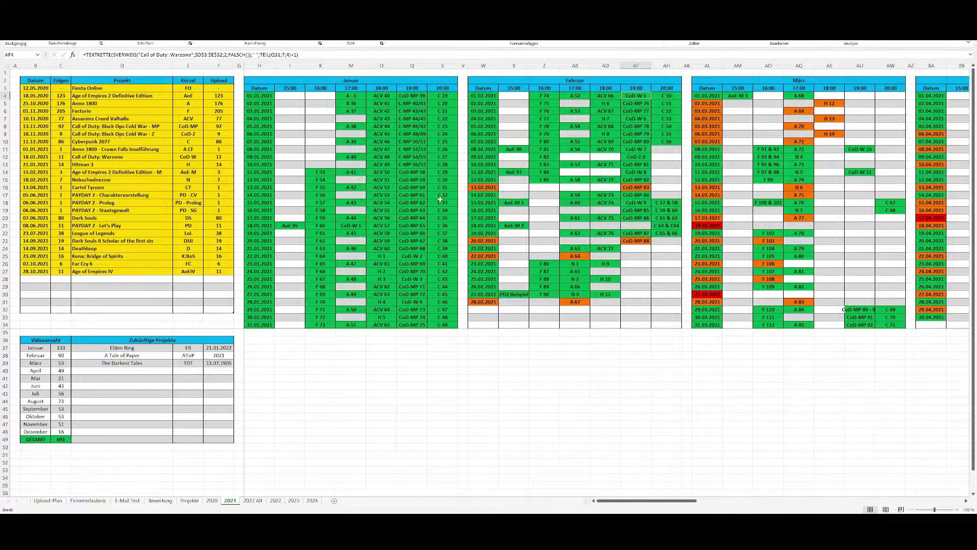
left_click(379, 256)
left_click_drag(378, 256, 254, 256)
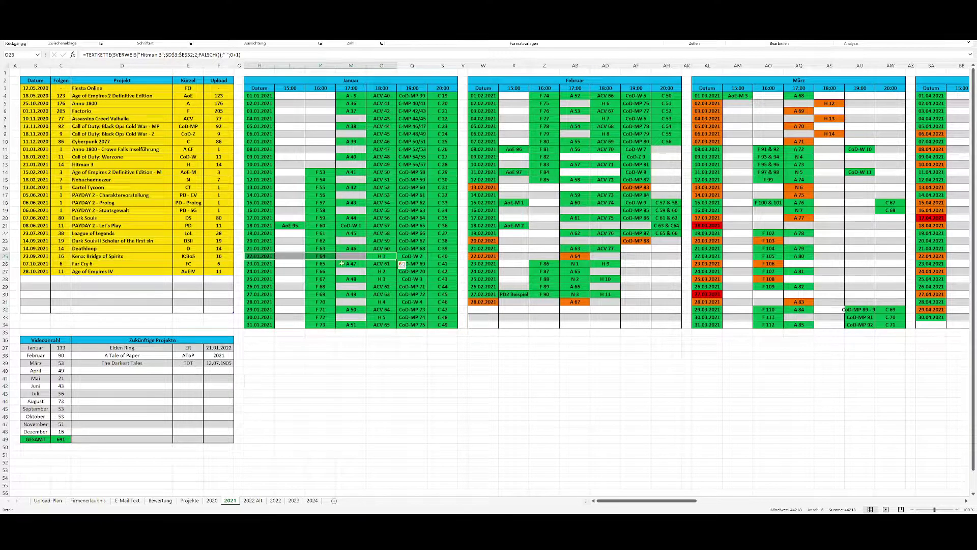
- Highlight March's Hitman entries H 12 to H 14, the area below February's last date, and the PD2 Beispiel entry on 27.02.2021
left_click_drag(830, 135, 830, 103)
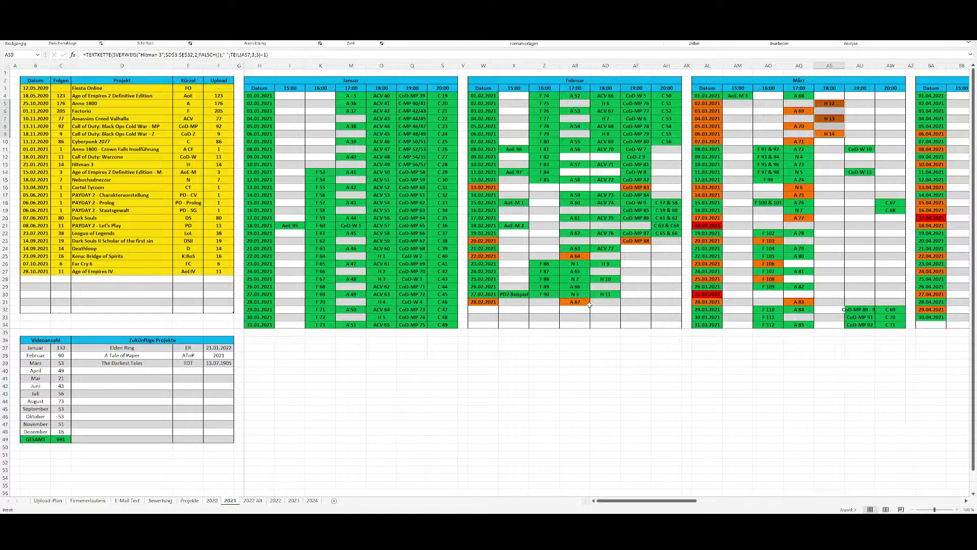
left_click(572, 318)
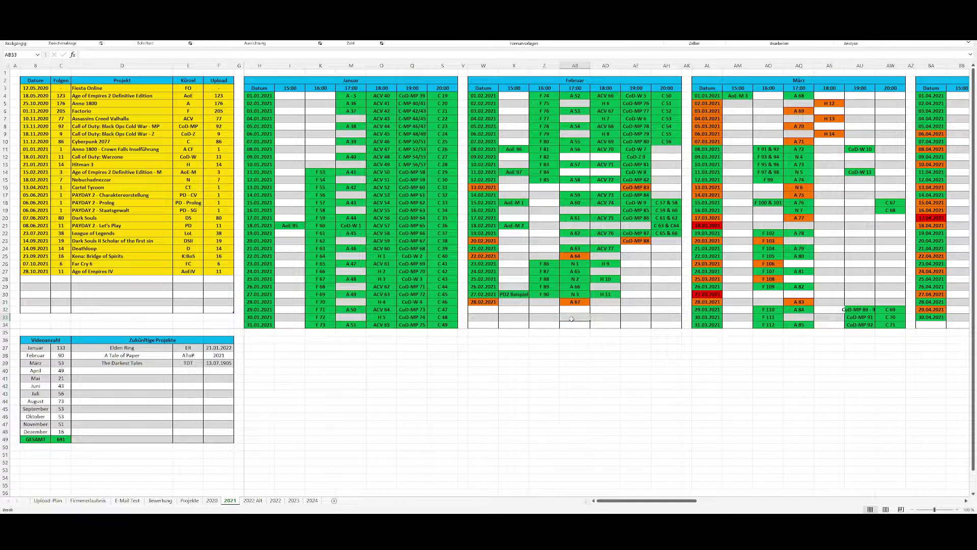
mouse_move(513, 294)
left_mouse_down()
mouse_move(513, 326)
mouse_move(513, 294)
left_mouse_up()
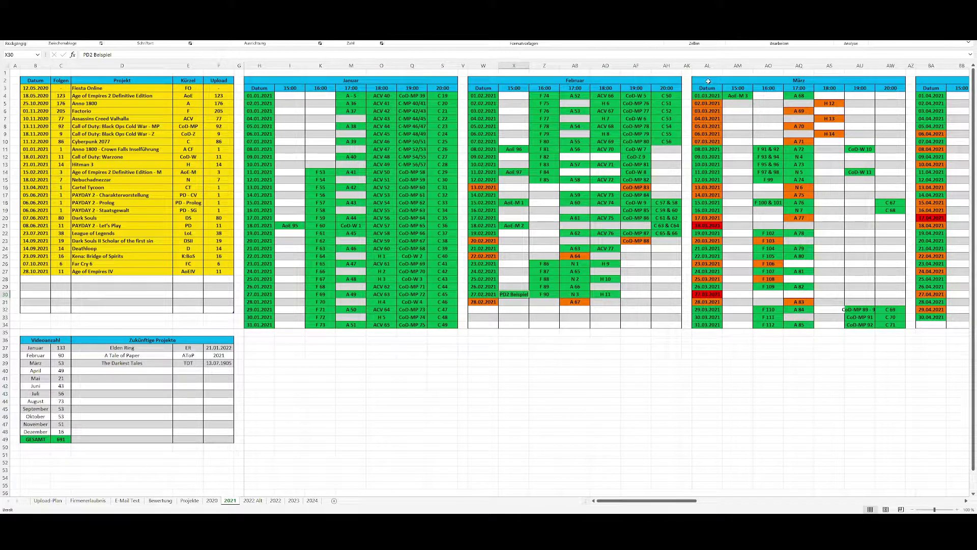
- Highlight all of March's time-slot columns and return to February's PD2 Beispiel entry
left_click_drag(723, 82, 896, 323)
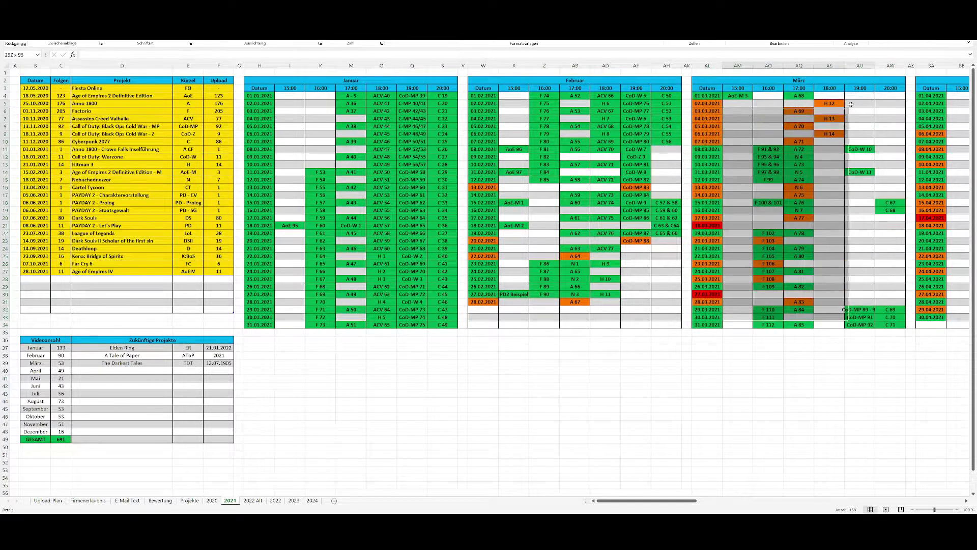
left_click(549, 347)
left_click(516, 295)
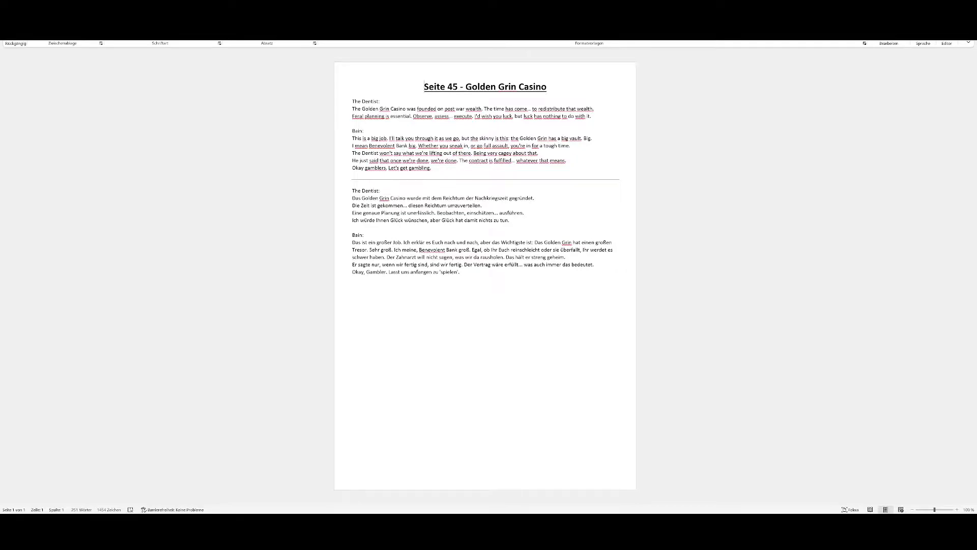
- Highlight the English passages of The Dentist and Bain in the Word document Seite 45 - Golden Grin Casino
left_click_drag(352, 101, 593, 116)
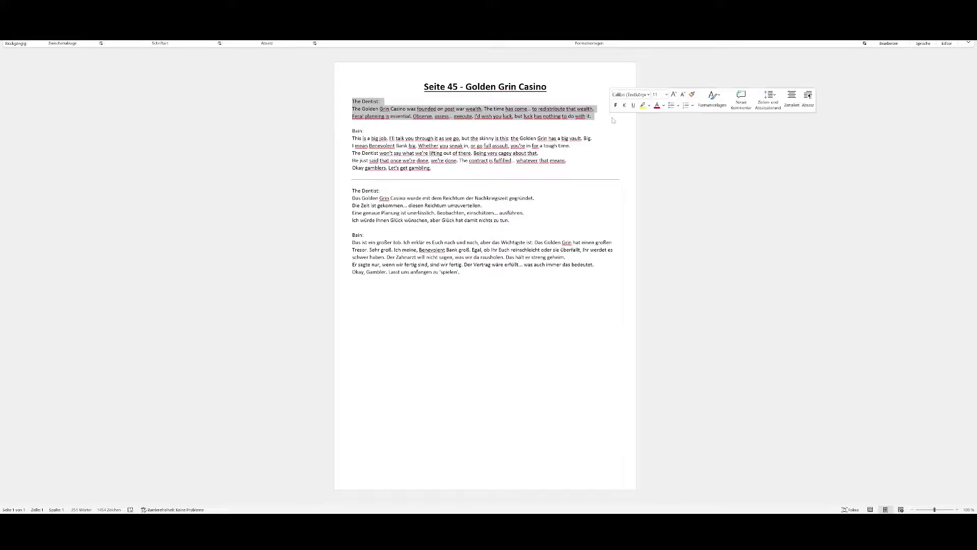
left_click_drag(352, 130, 431, 168)
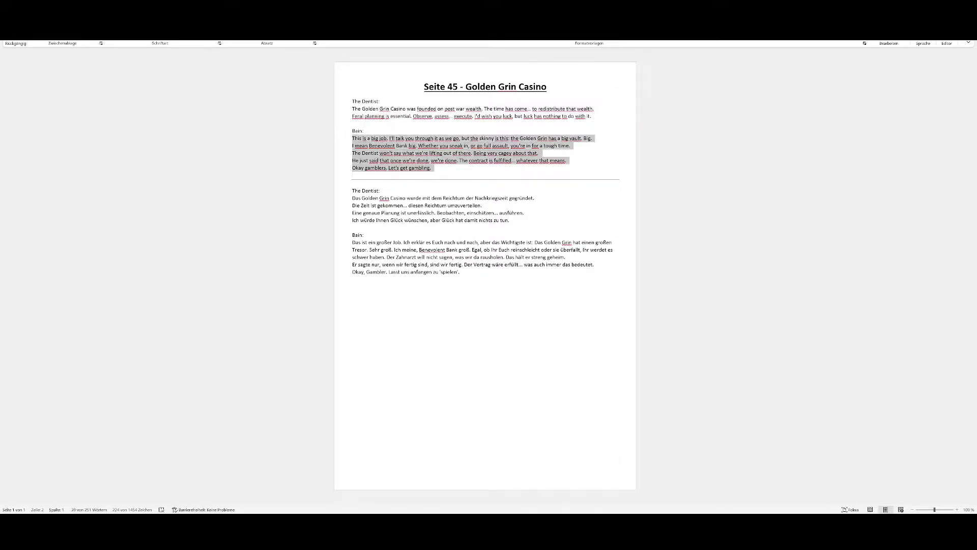
left_click(538, 153)
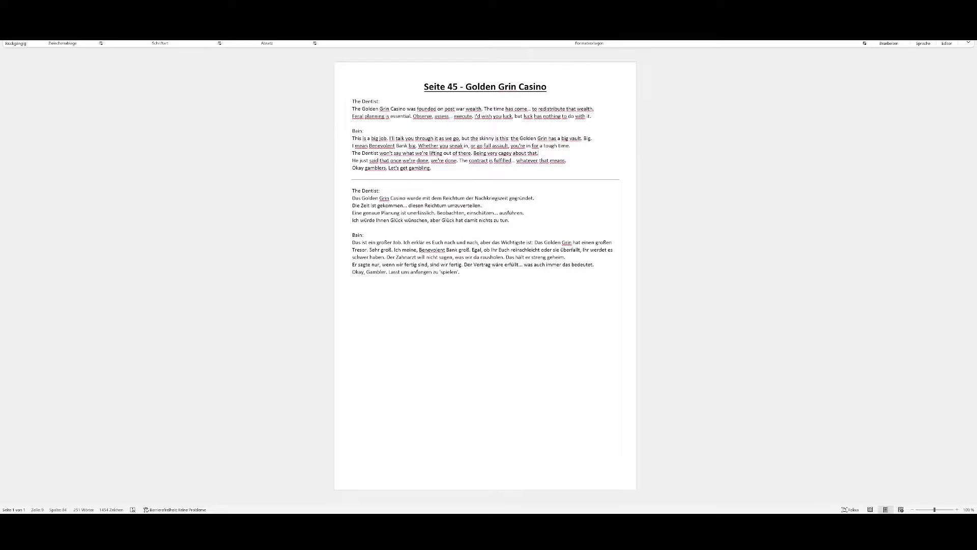
- Switch to Groove Music and play the track 45_ Golden Grin Casino from its beginning with an adjusted volume
key("alt+Tab")
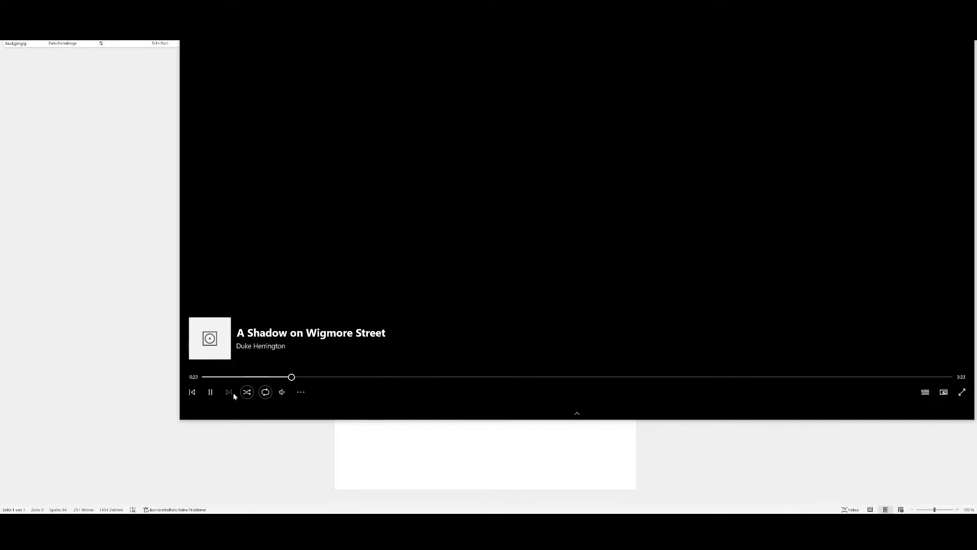
key("alt+Tab")
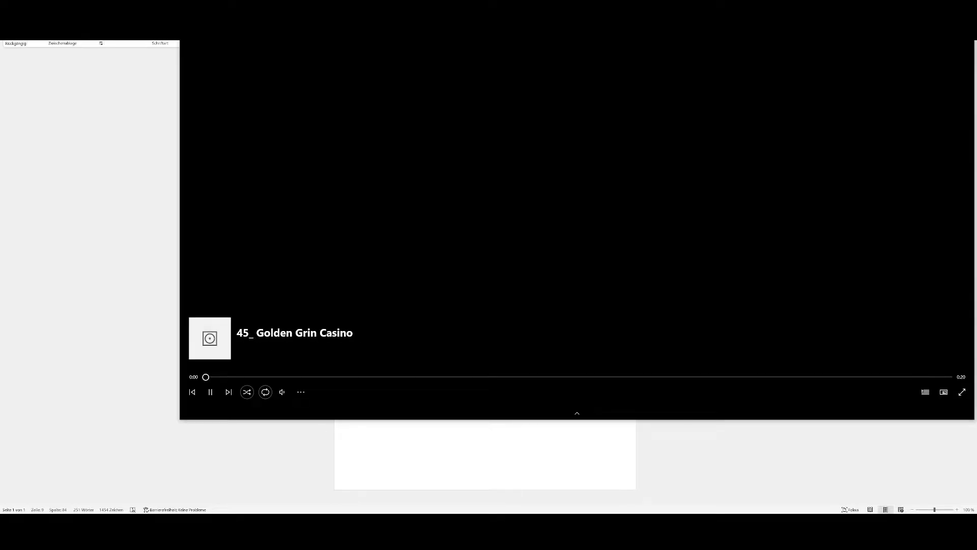
left_click(210, 392)
left_click(189, 377)
left_click(282, 392)
left_click_drag(271, 369, 294, 370)
left_click(214, 393)
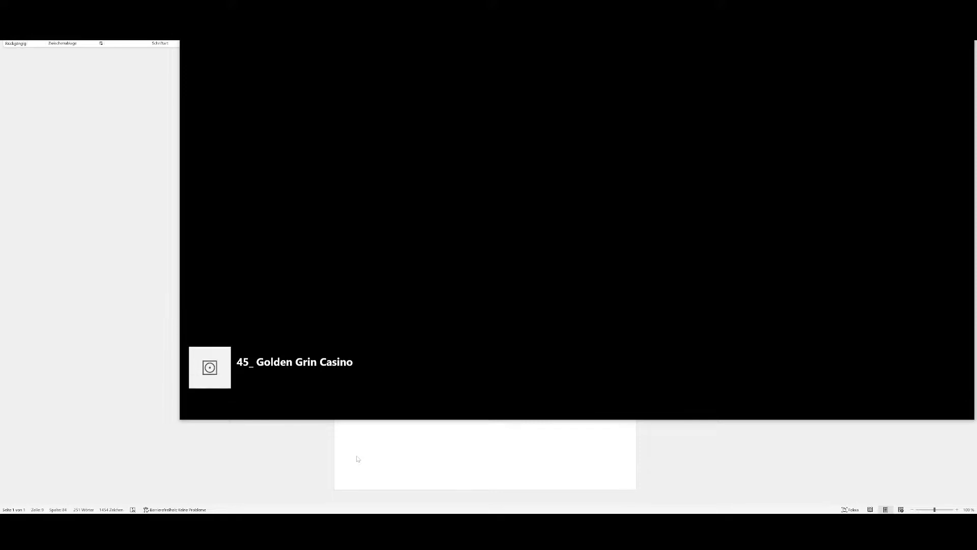
- Follow the Golden Grin Casino text in Word during playback, and pause the recording in Groove Music
left_click(357, 459)
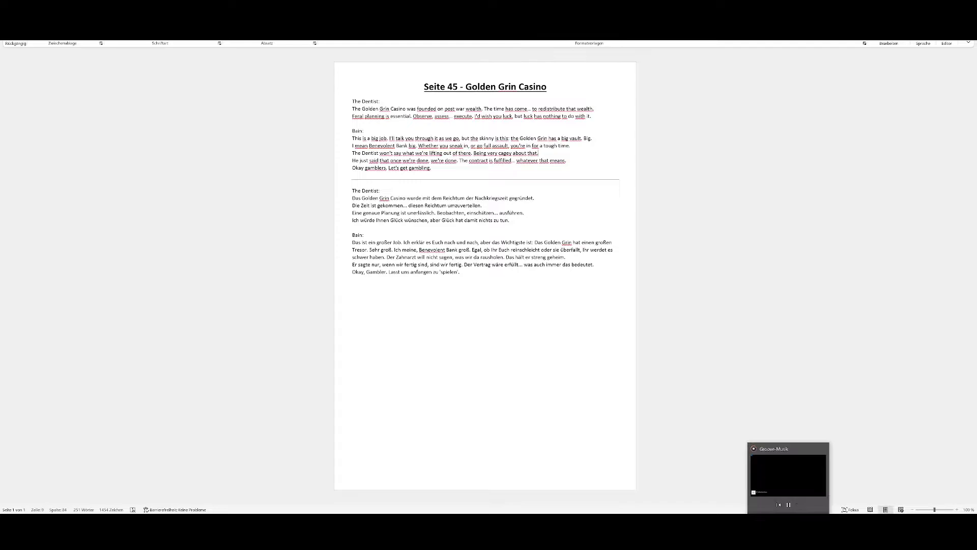
left_click(789, 529)
left_click(211, 392)
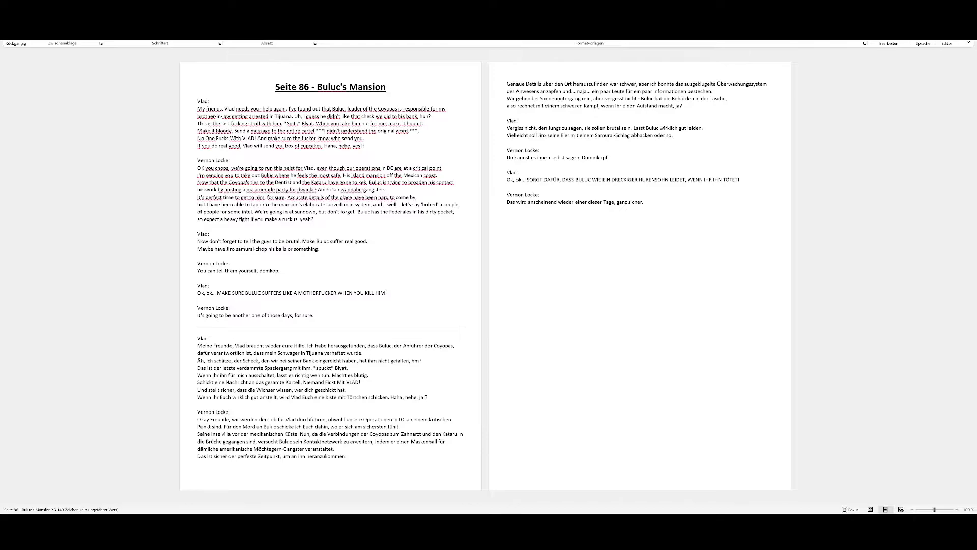
- Enlarge the Seite 86 - Buluc's Mansion document to 150% and highlight the note "I didn't understand the original word" in Vlad's English passage
left_click(956, 509)
left_click(956, 509)
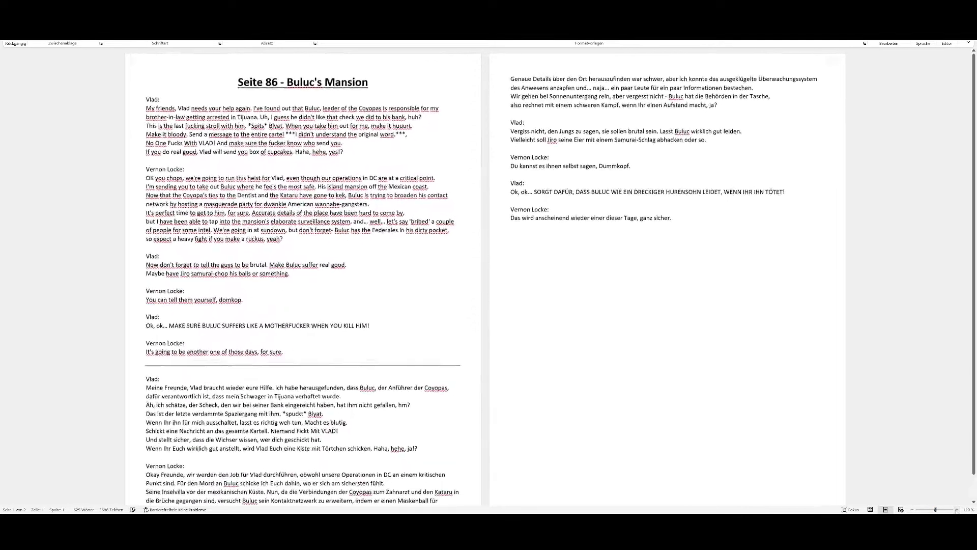
left_click(957, 510)
left_click(956, 509)
left_click(956, 509)
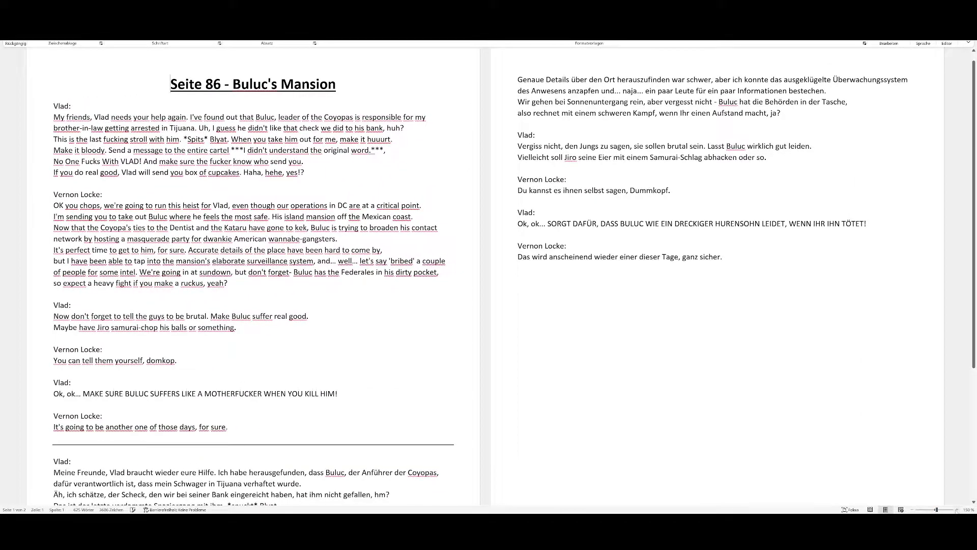
left_click(956, 510)
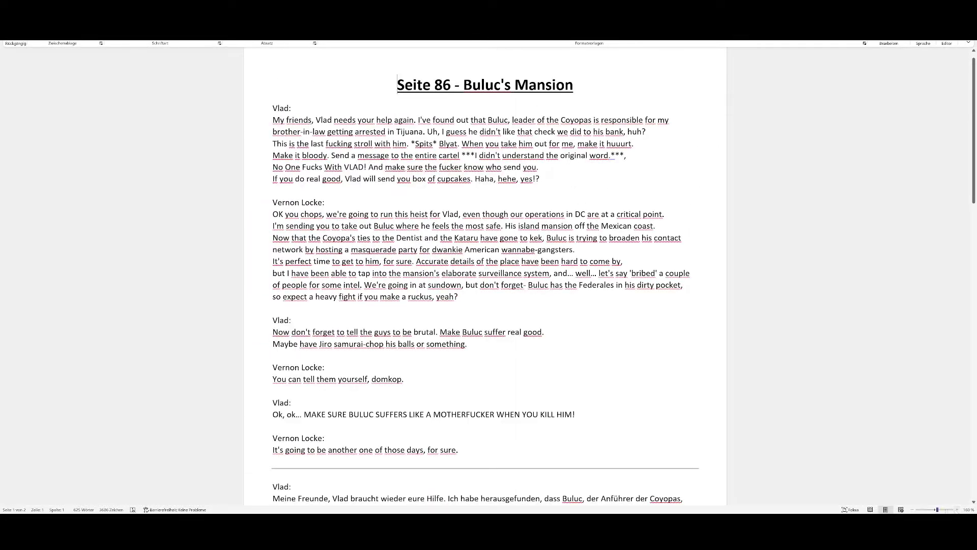
left_click(913, 510)
left_click(913, 510)
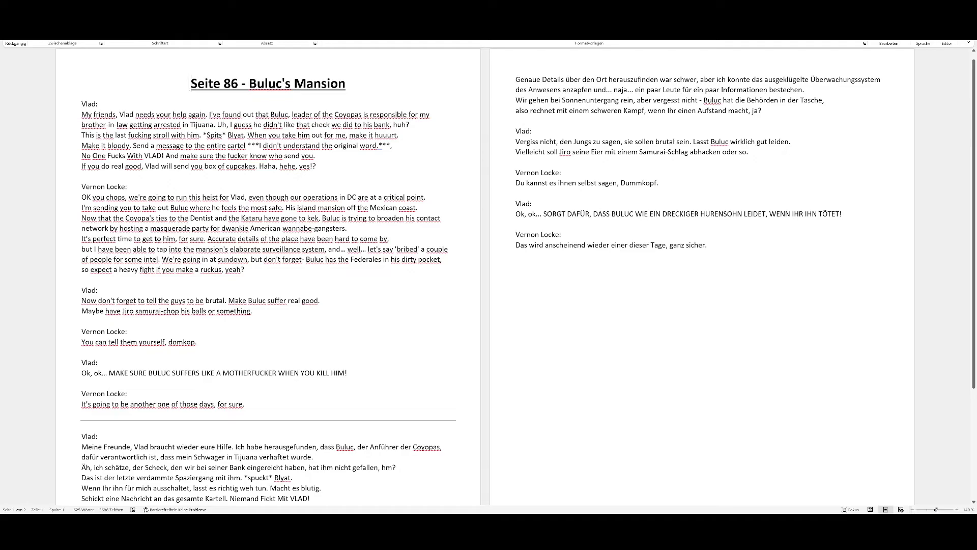
scroll(490, 246, "up", 1)
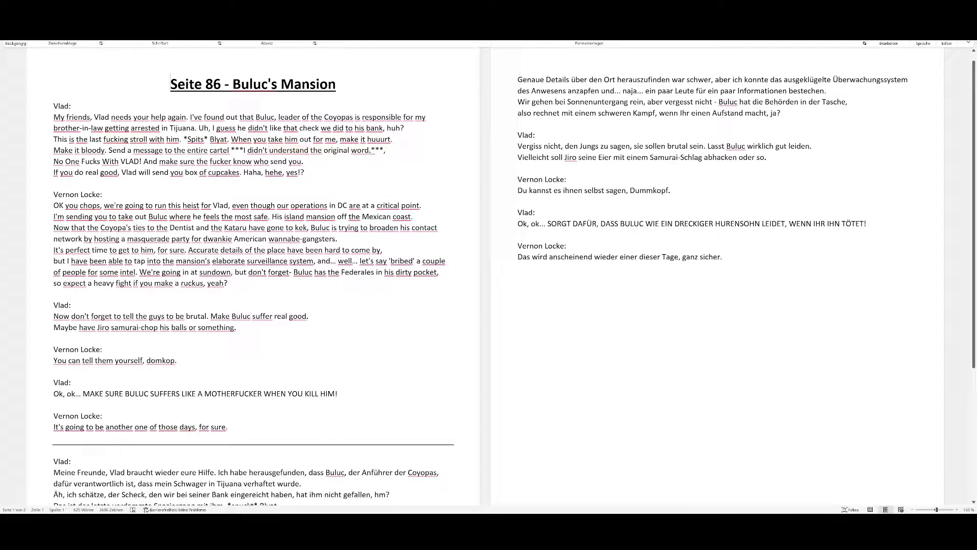
left_click_drag(230, 150, 382, 150)
left_click(371, 186)
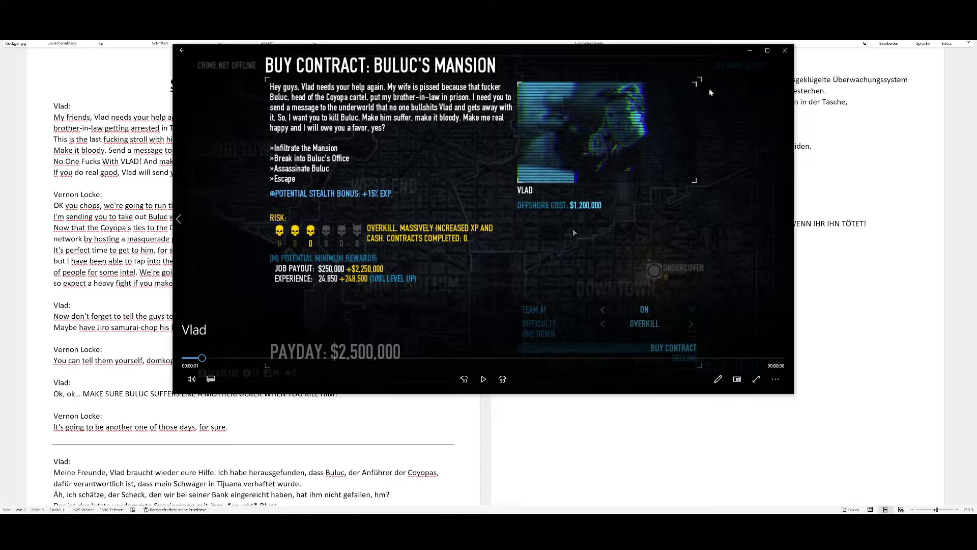
- Play the Vlad contract clip in full screen to its end and return the player to its window
left_click_drag(536, 51, 535, 90)
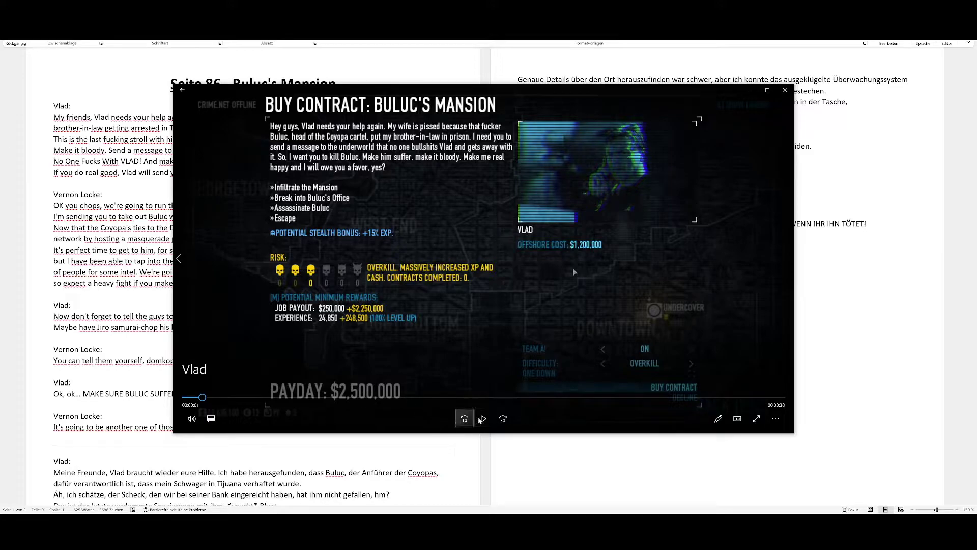
left_click(774, 91)
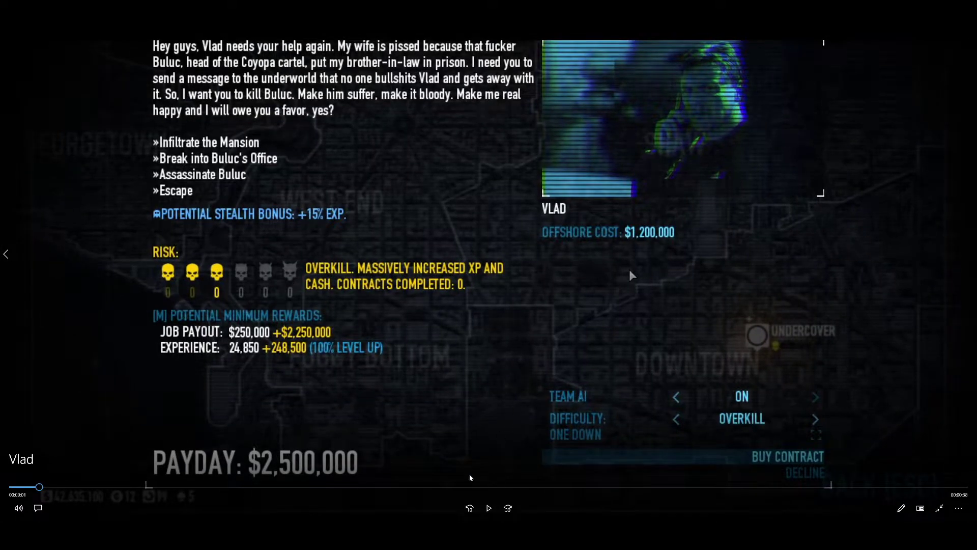
left_click(486, 507)
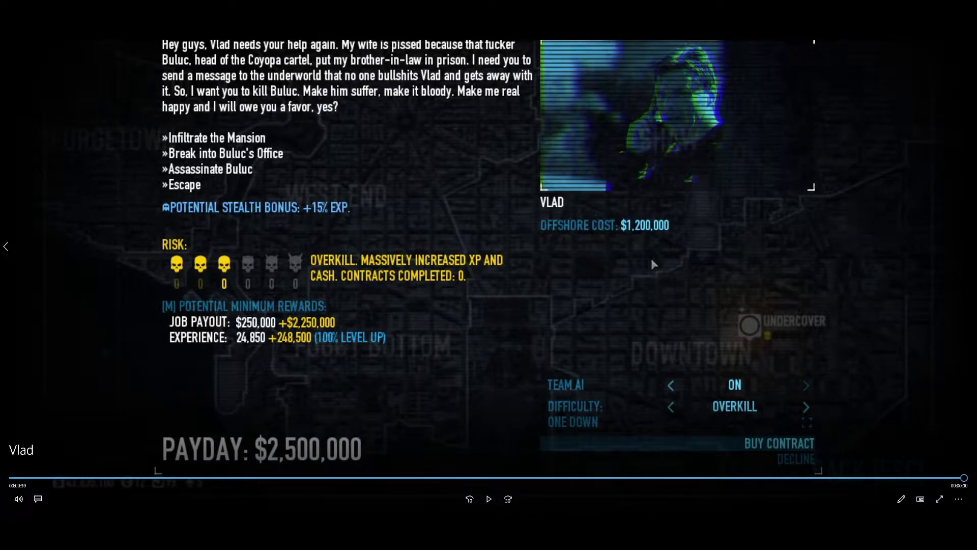
key("Escape")
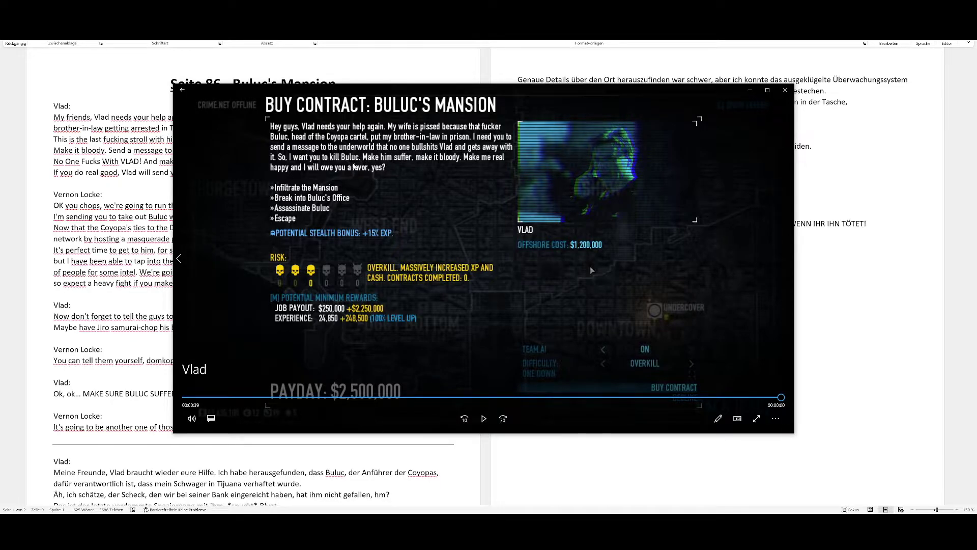
- Replay the Vlad clip's section from about 00:00:22 to 00:00:31 beside the transcript to check the unclear word, and close the clip
left_click_drag(355, 90, 489, 163)
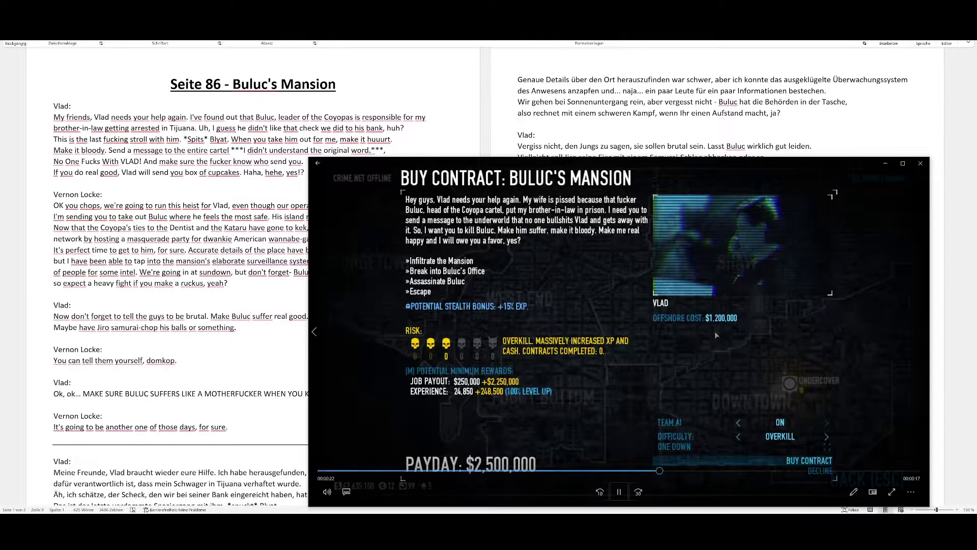
left_click(620, 492)
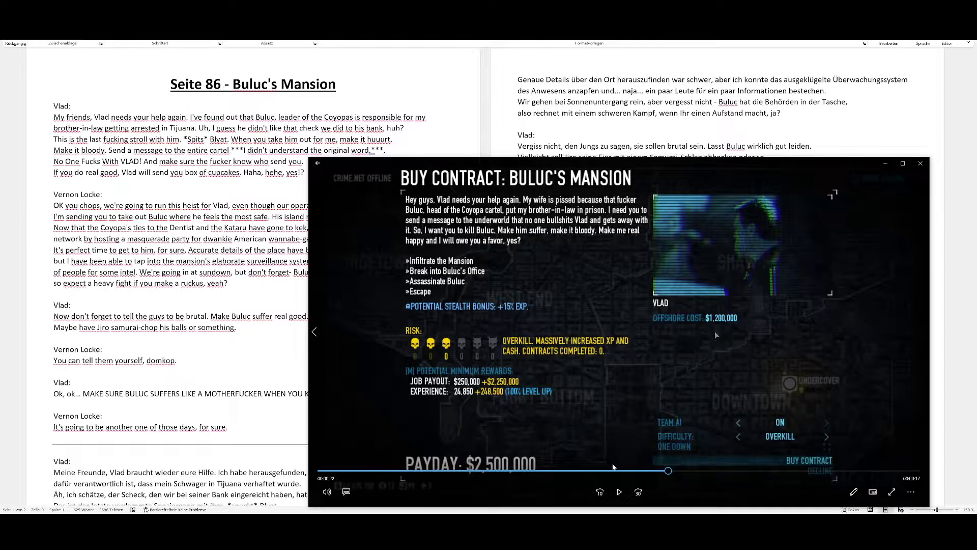
left_click(621, 496)
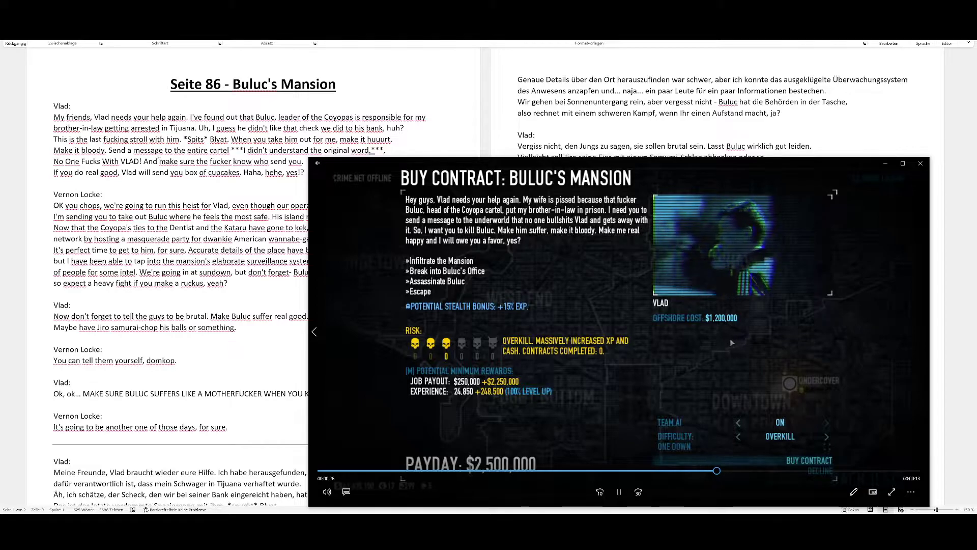
left_click(628, 497)
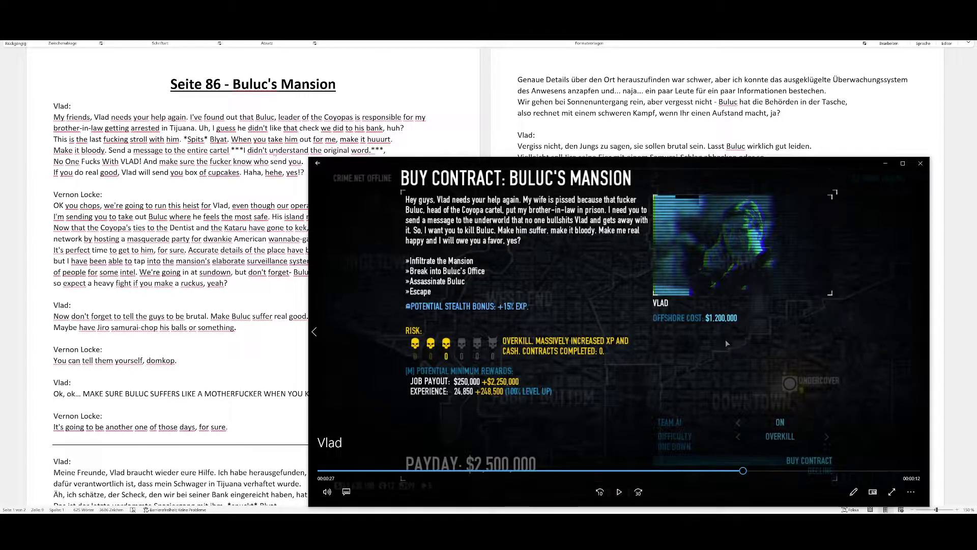
left_click_drag(743, 476, 732, 473)
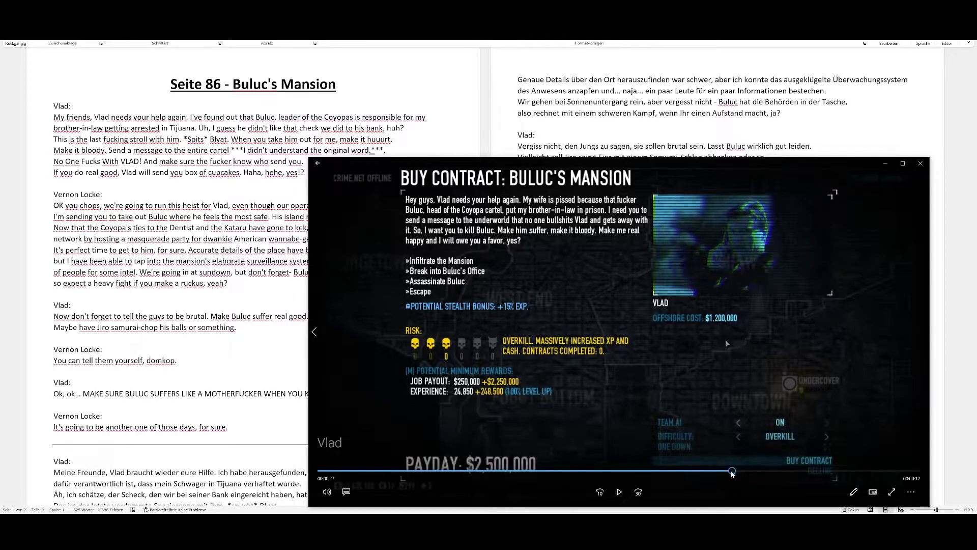
left_click(619, 492)
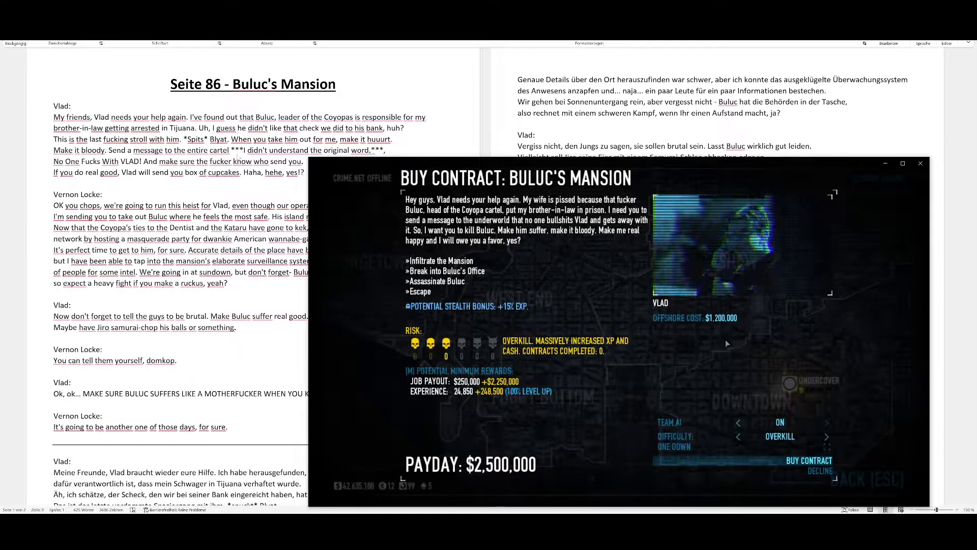
mouse_move(663, 383)
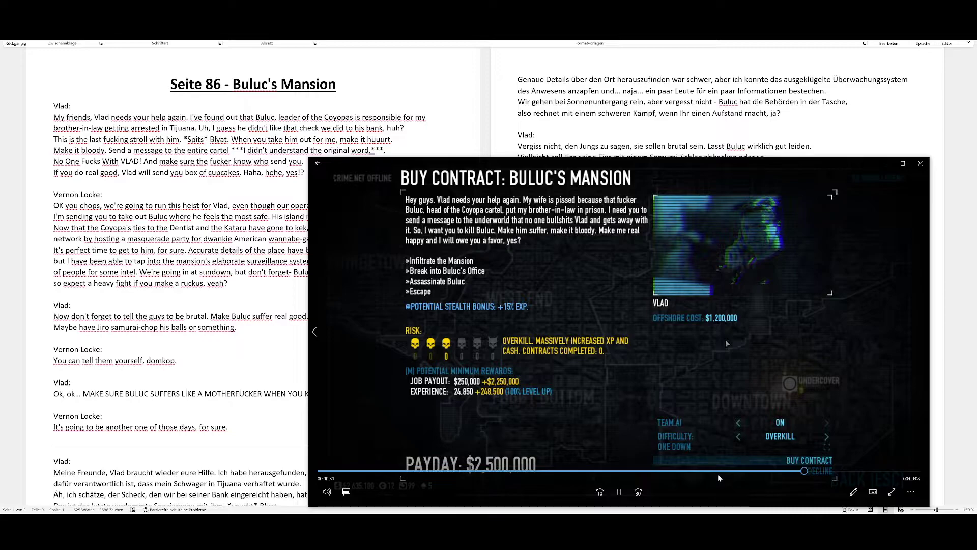
left_click(710, 470)
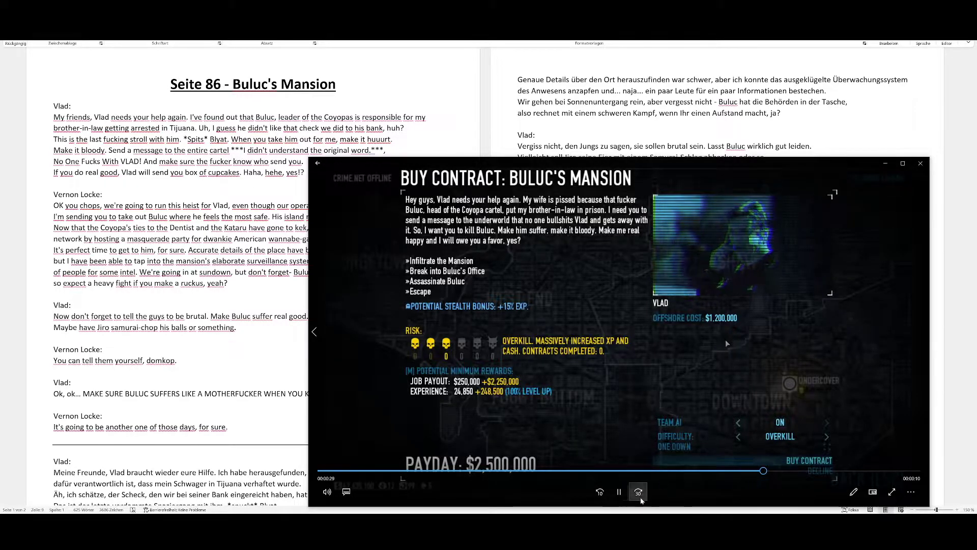
left_click(619, 492)
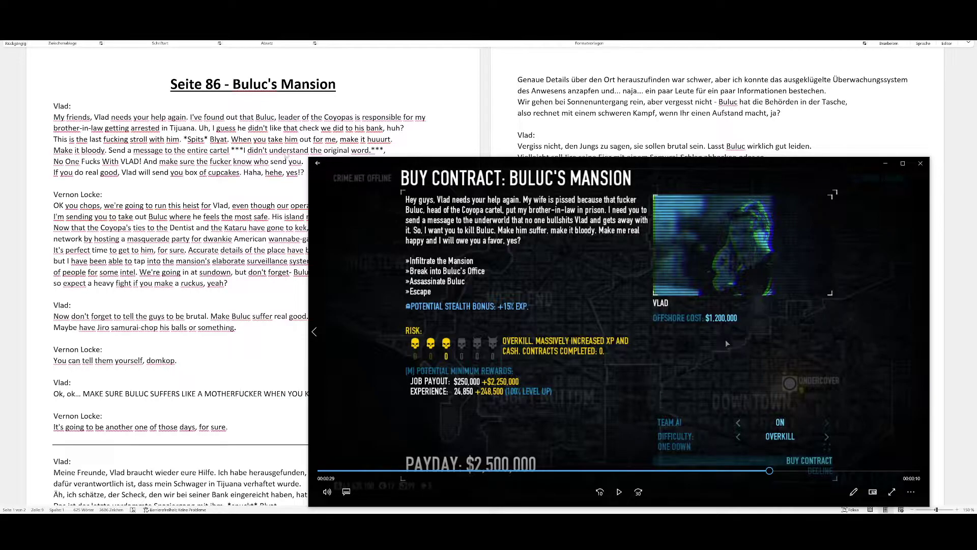
left_click(921, 163)
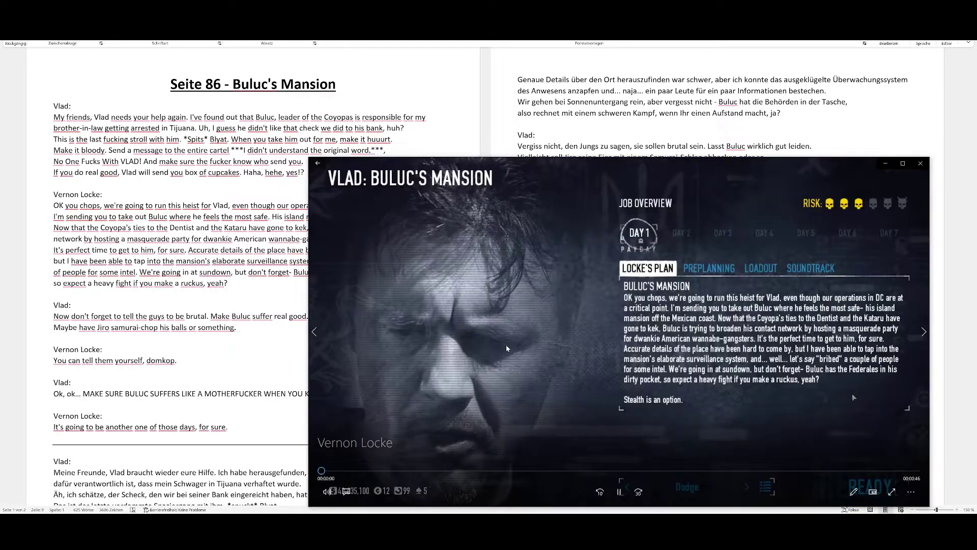
- Reposition the Vernon Locke briefing clip over the document, compare its opening with the transcript, and close it
left_click_drag(860, 423, 866, 338)
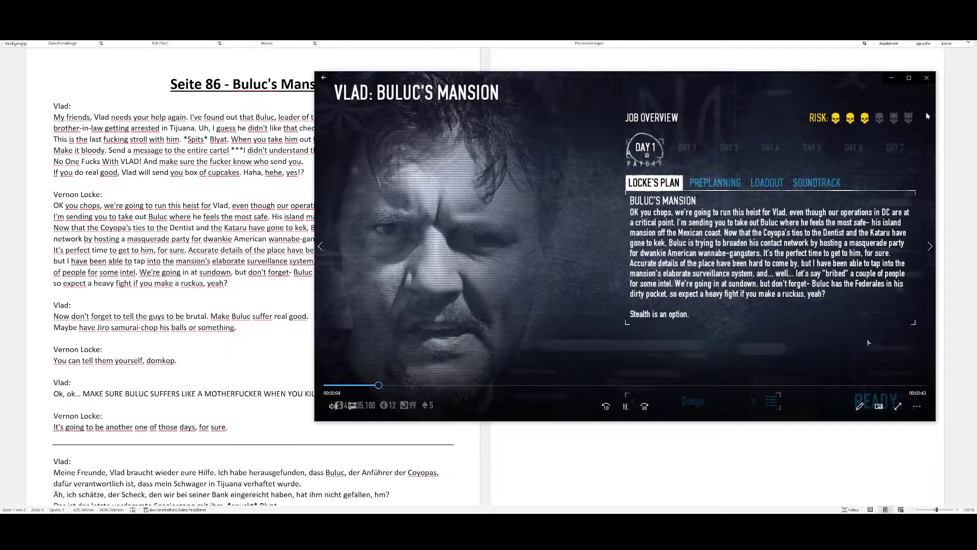
key("alt+F4")
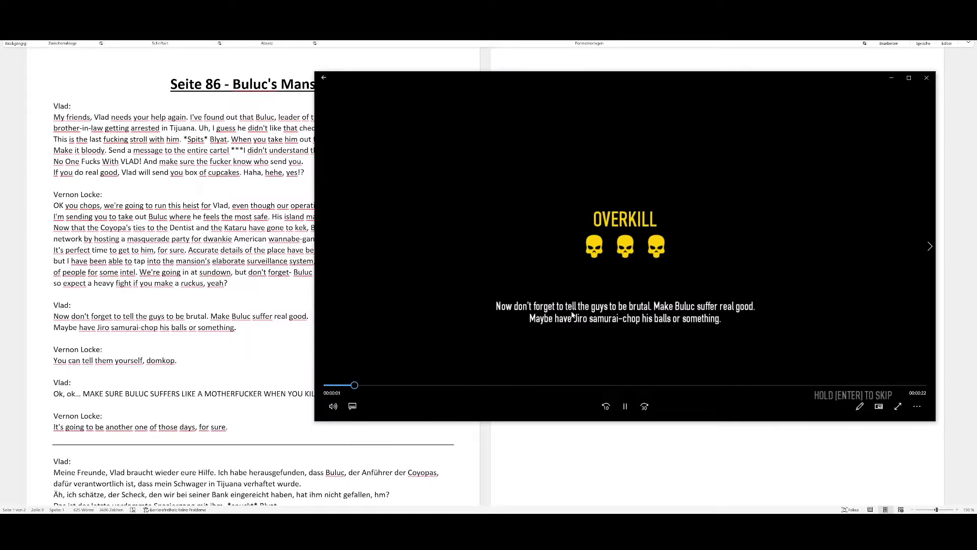
- Play the closing Vlad and Vernon Locke dialogue clip to its end, close it, and bring the German translation into view
left_click_drag(509, 382, 898, 377)
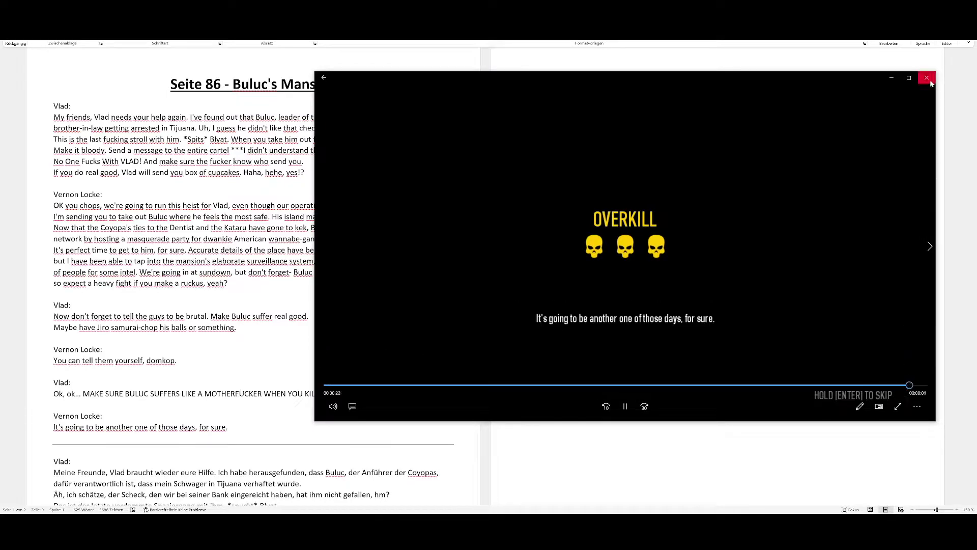
key("alt+F4")
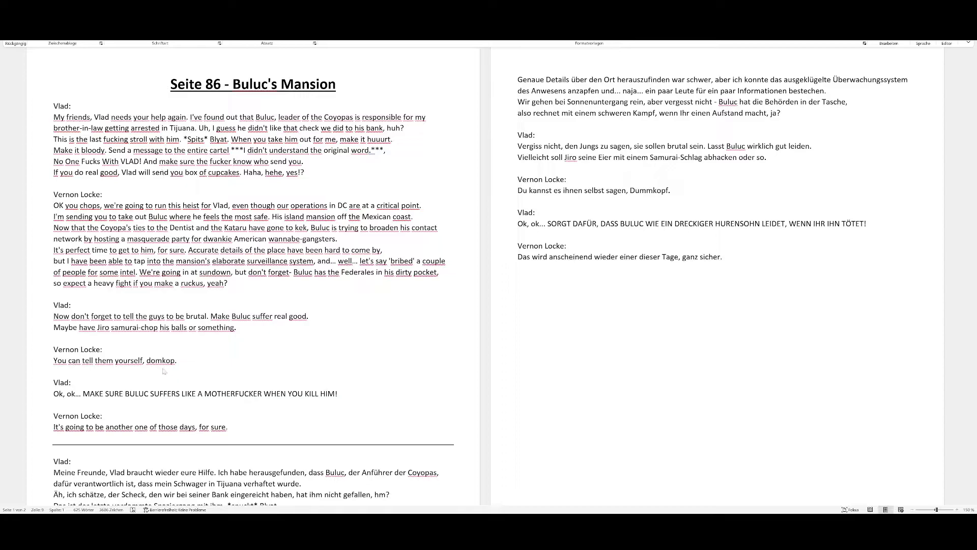
scroll(168, 371, "down", 5)
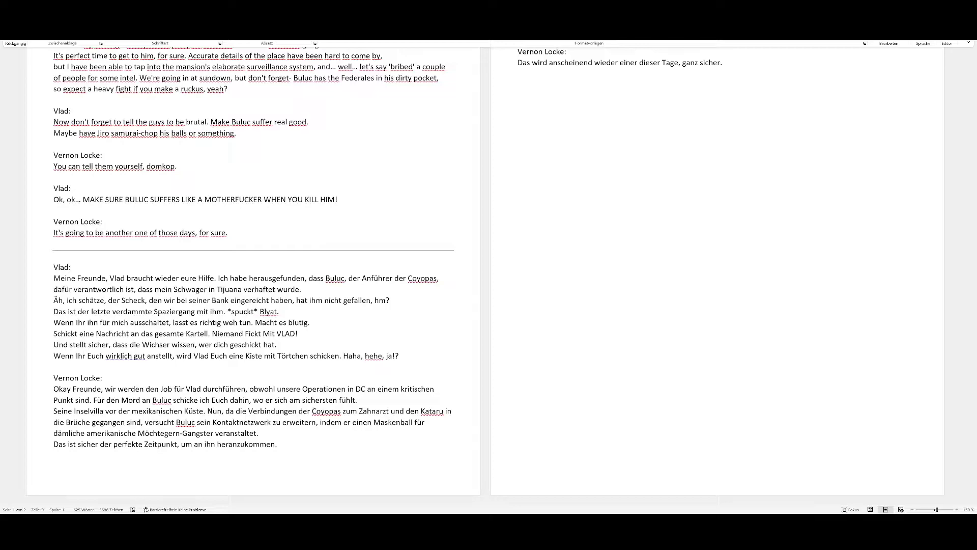
- Play the VLAD Seite 86 recording against the German passages up to about 1:00 and return to the document
key("alt+Tab")
key("alt+Tab")
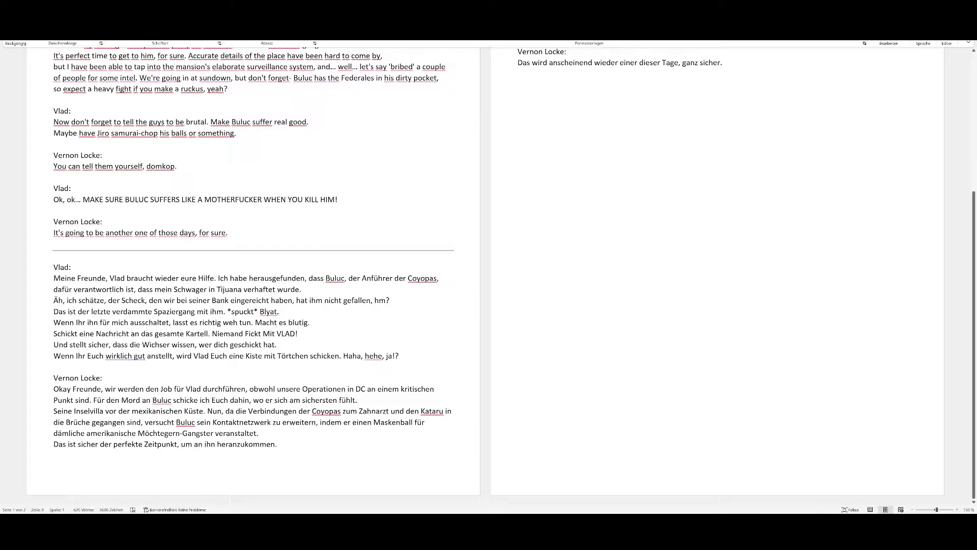
key("alt+Tab")
left_click(626, 413)
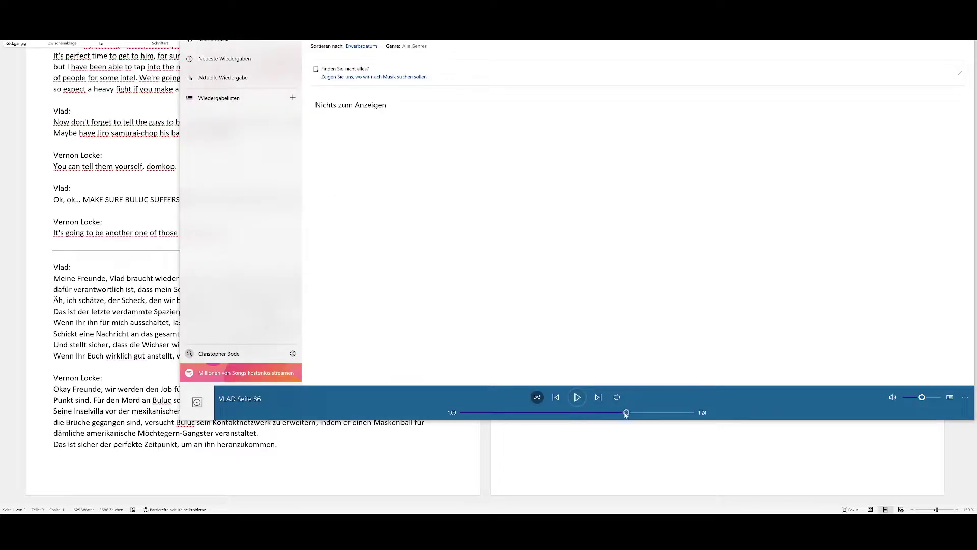
key("alt+Tab")
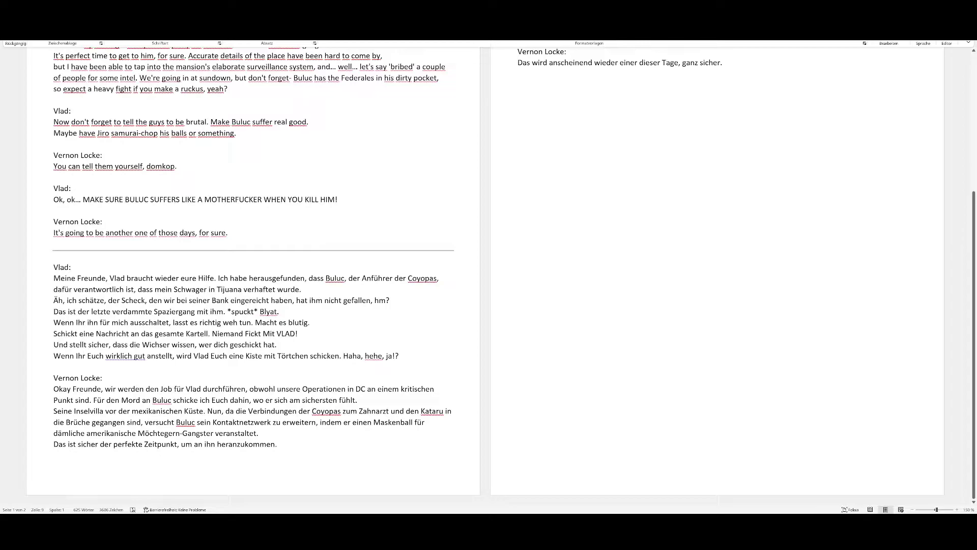
- Play the remainder of the VLAD Seite 86 recording and follow the closing German dialogue on the document's second page
scroll(488, 275, "up", 4)
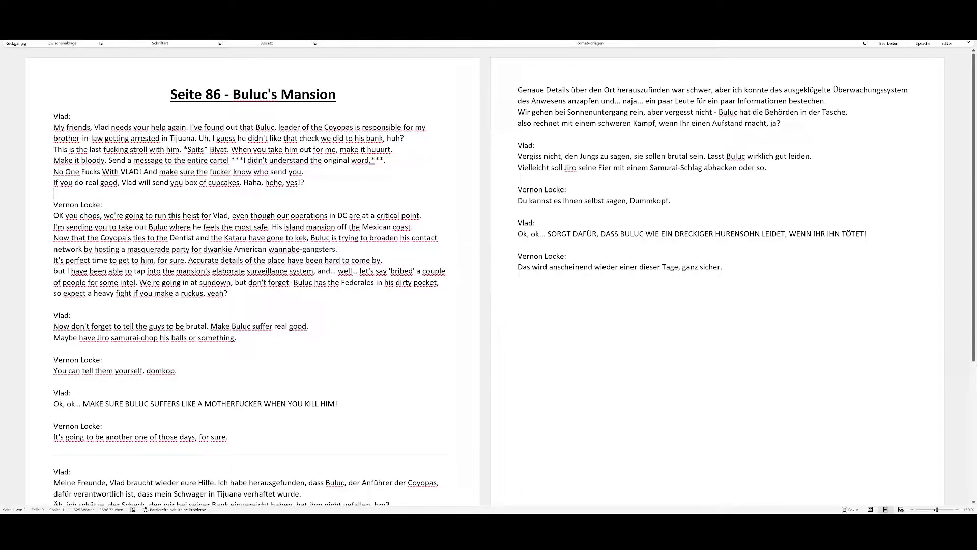
key("alt+Tab")
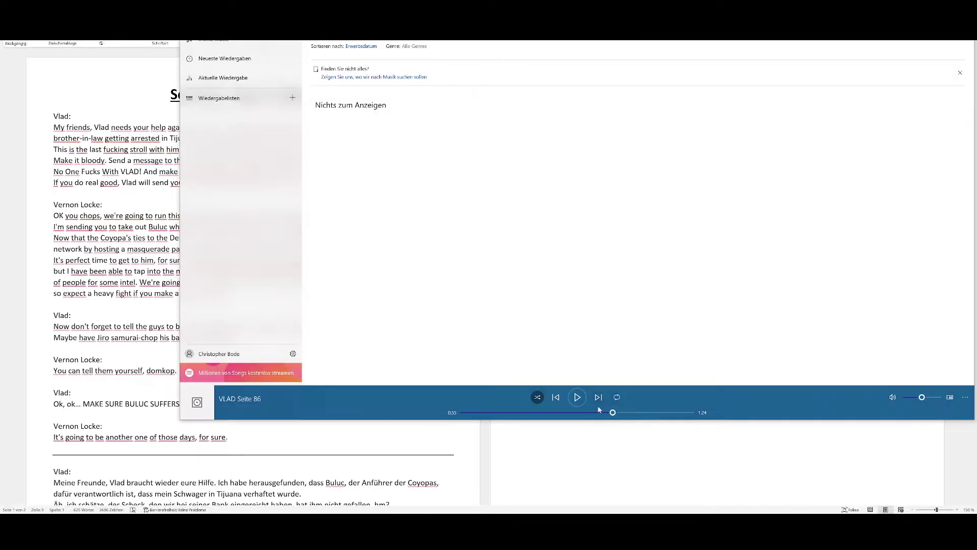
key("alt+Tab")
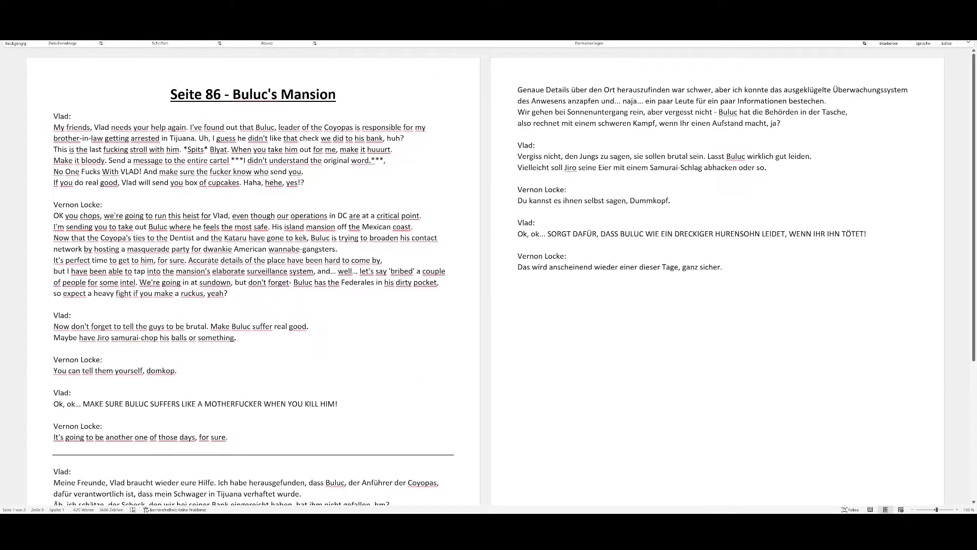
left_click_drag(518, 146, 766, 168)
left_click(566, 190)
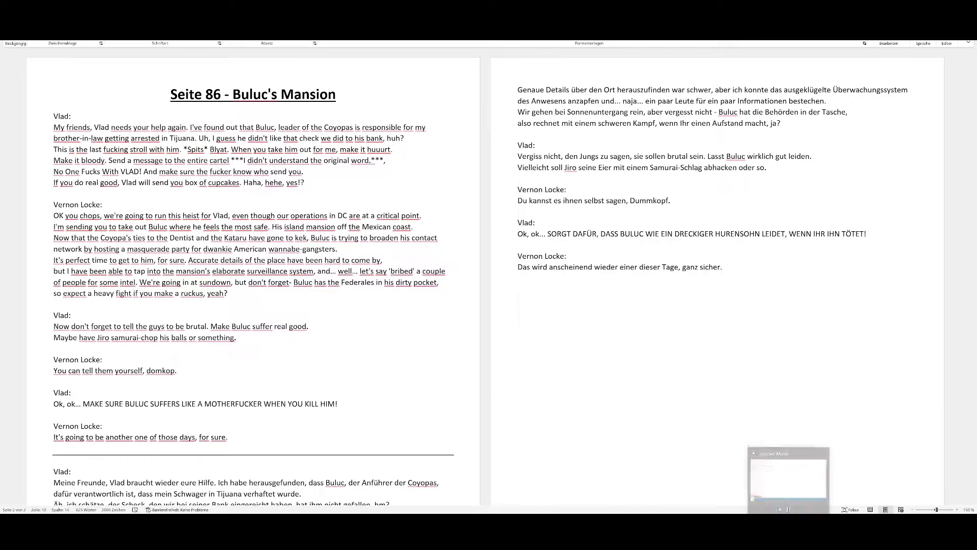
key("alt+Tab")
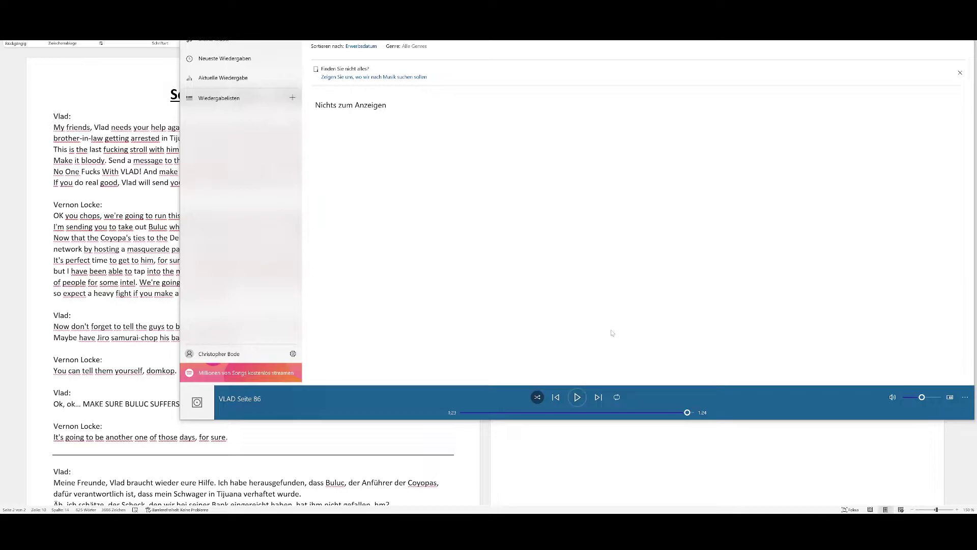
key("alt+Tab")
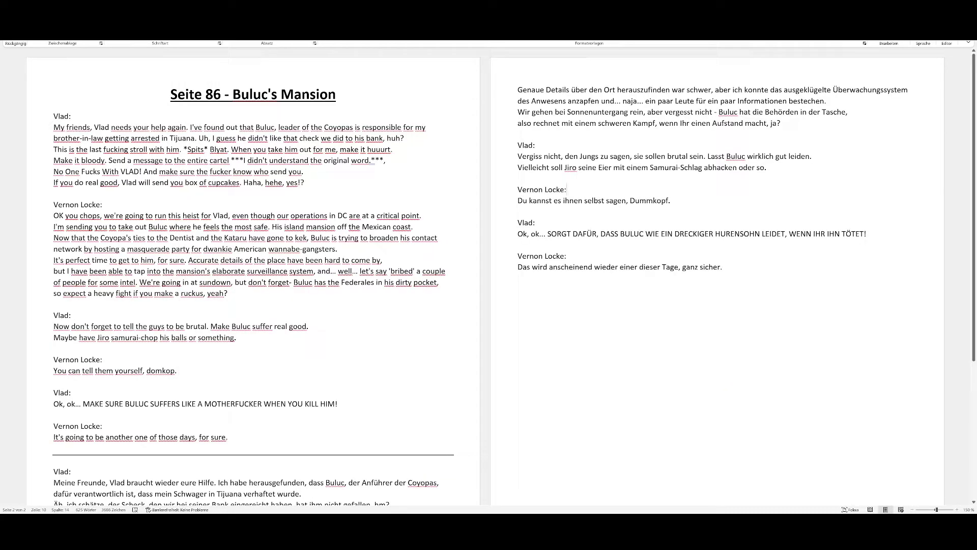
- Highlight the word MOTHERFUCKER in Vlad's last English line to point it out, and clear the selection
scroll(501, 277, "down", 6)
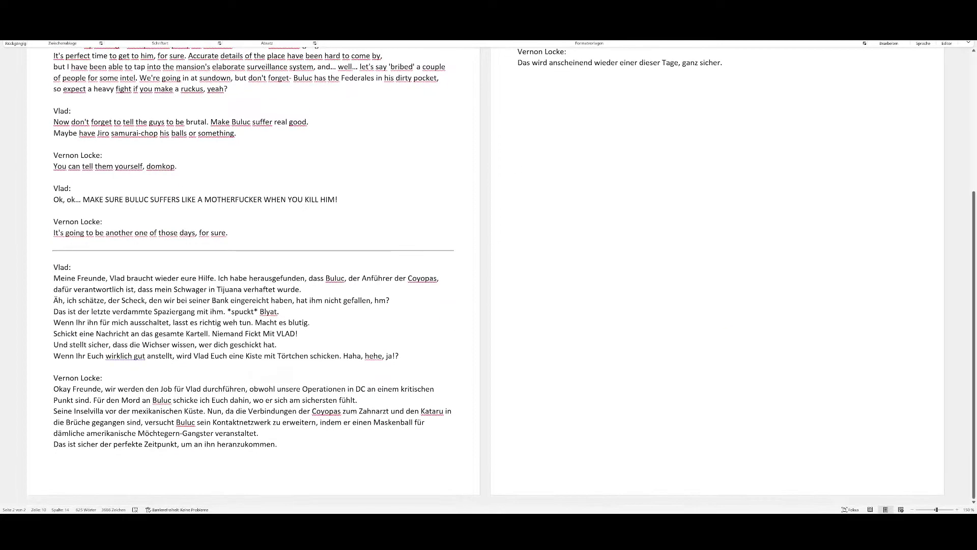
scroll(501, 277, "up", 2)
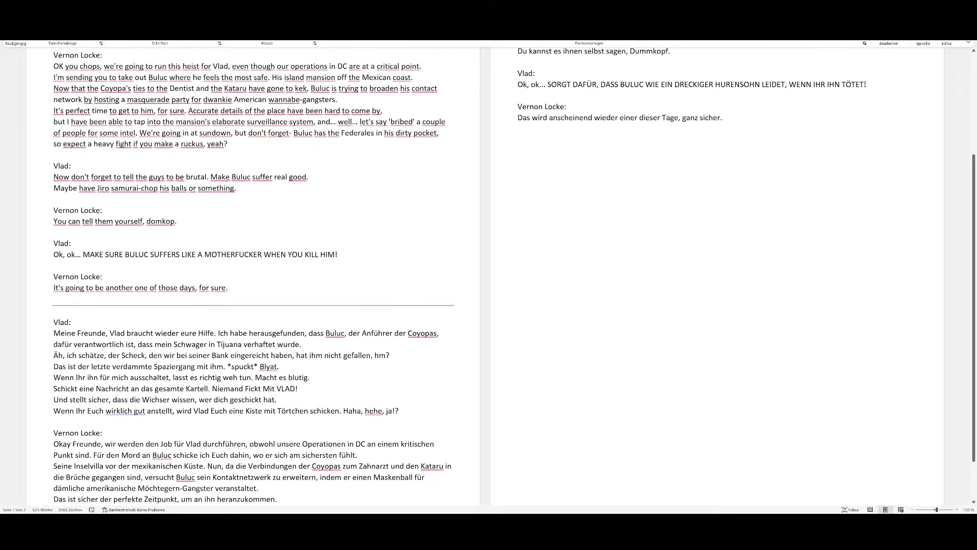
left_click_drag(204, 255, 262, 255)
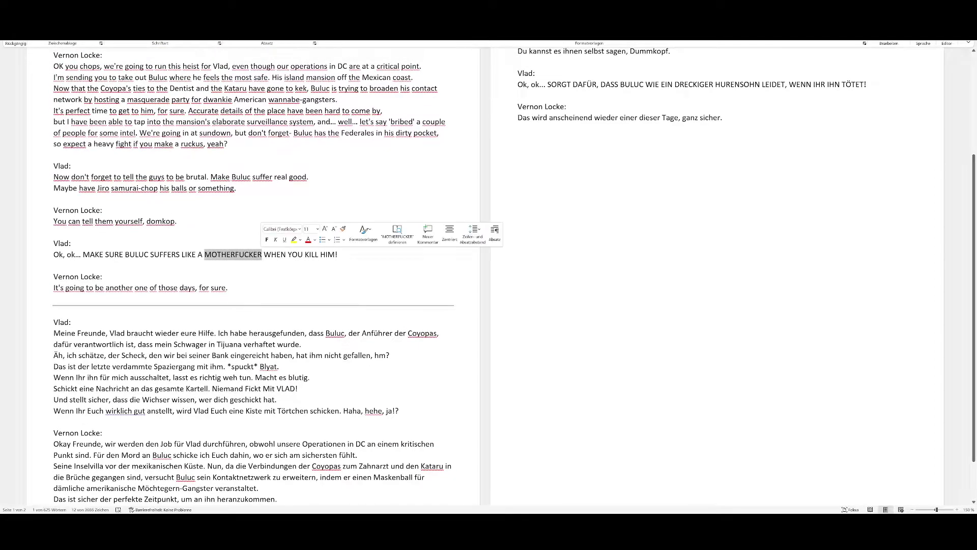
left_click(102, 276)
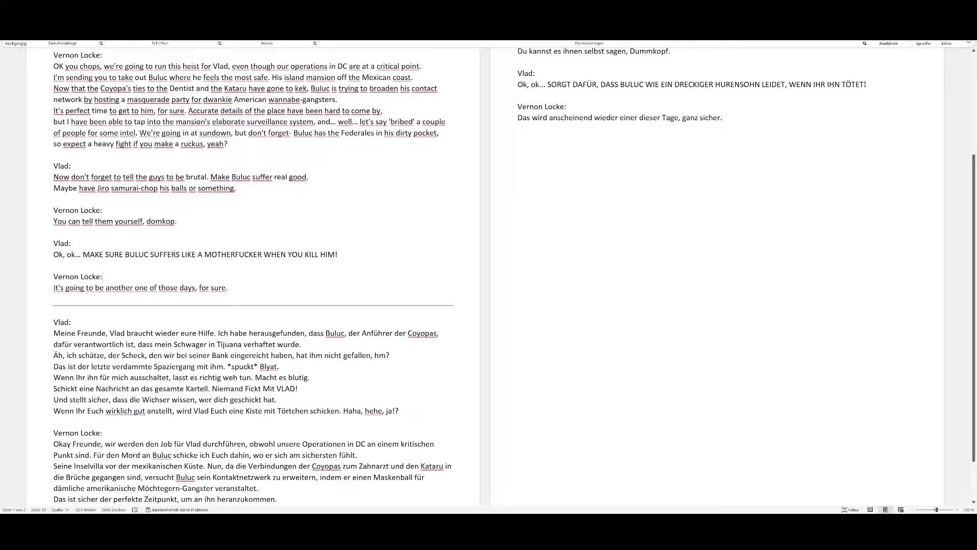
- Play the Seite 86 - Buluc's Mansion - 1 recording and compare it with the German text
scroll(518, 127, "down", 2)
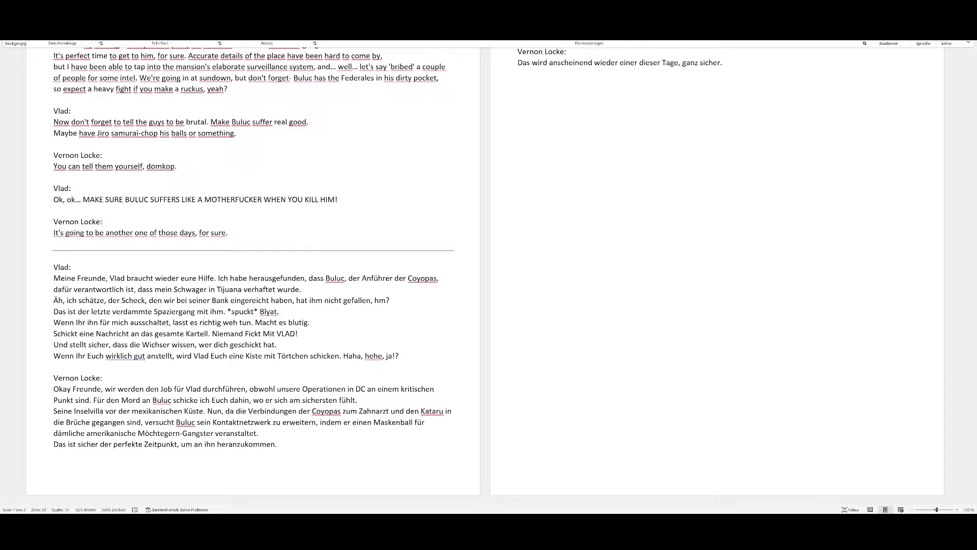
key("super+g")
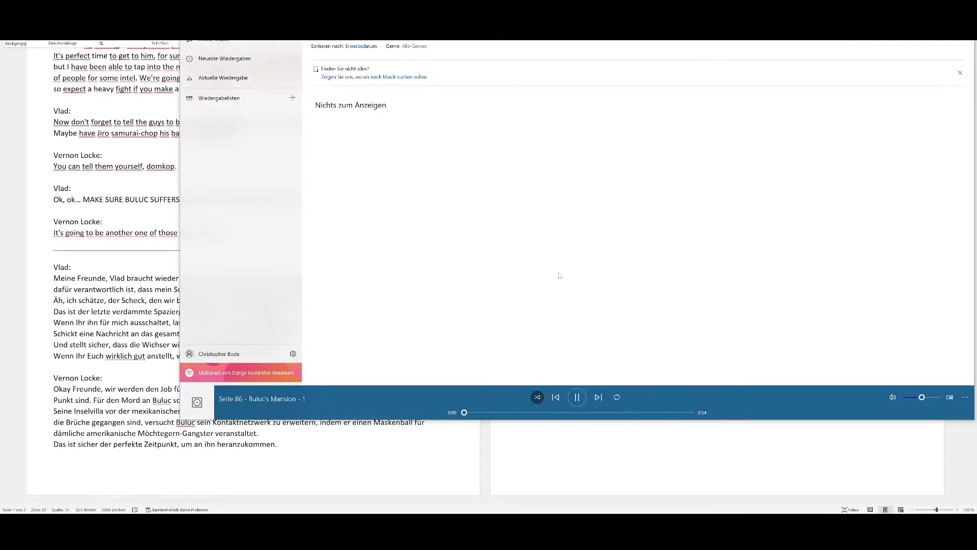
left_click(468, 481)
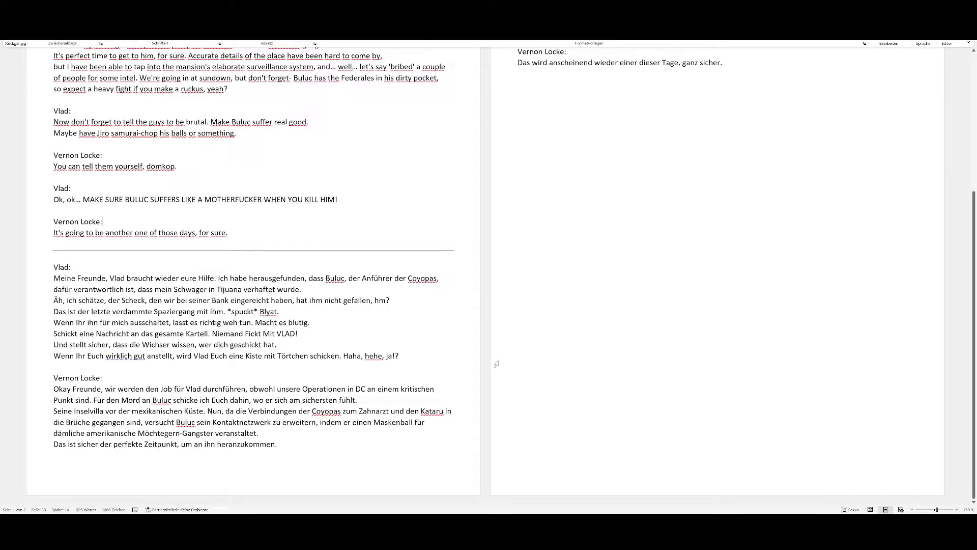
- Return to the beginning of the Seite 86 document and reduce its zoom to 110%
scroll(494, 362, "up", 6)
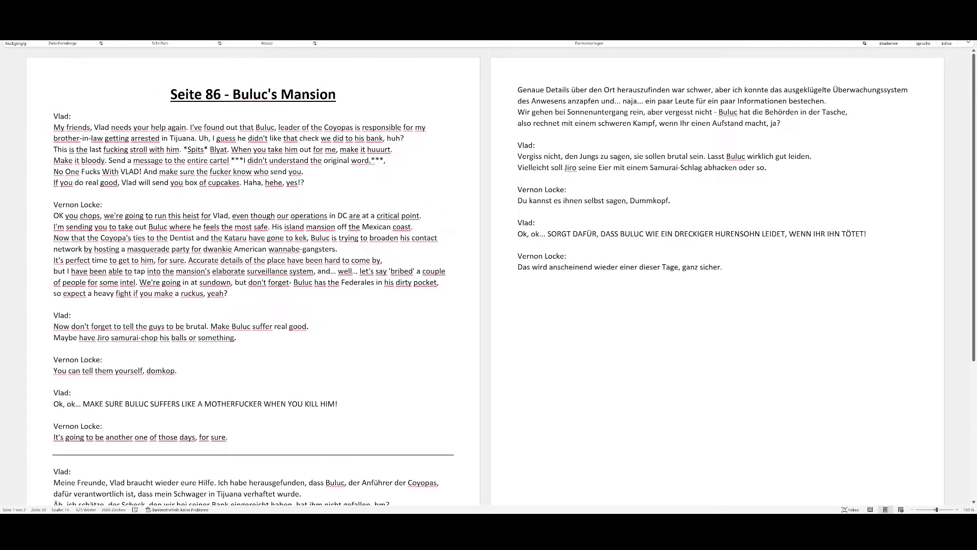
left_click(789, 478)
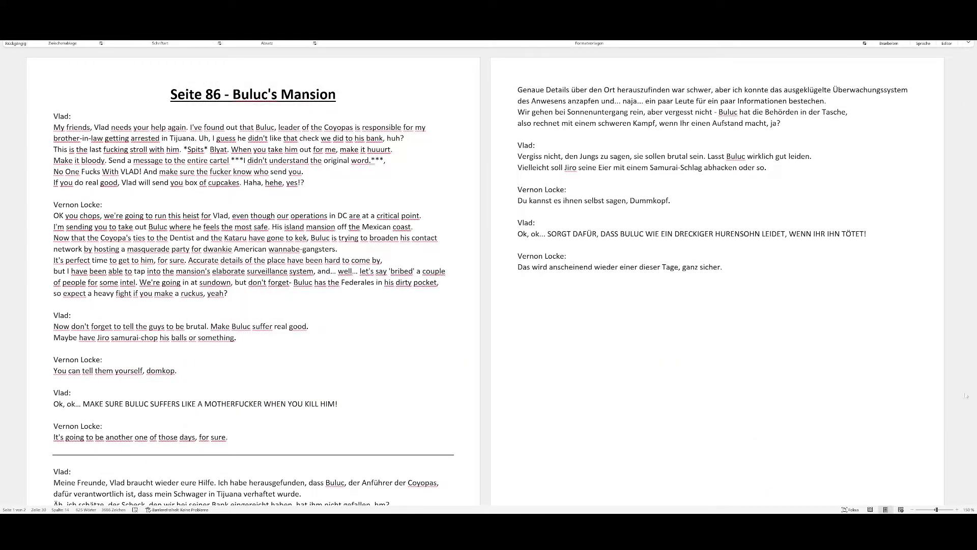
scroll(488, 275, "down", 5)
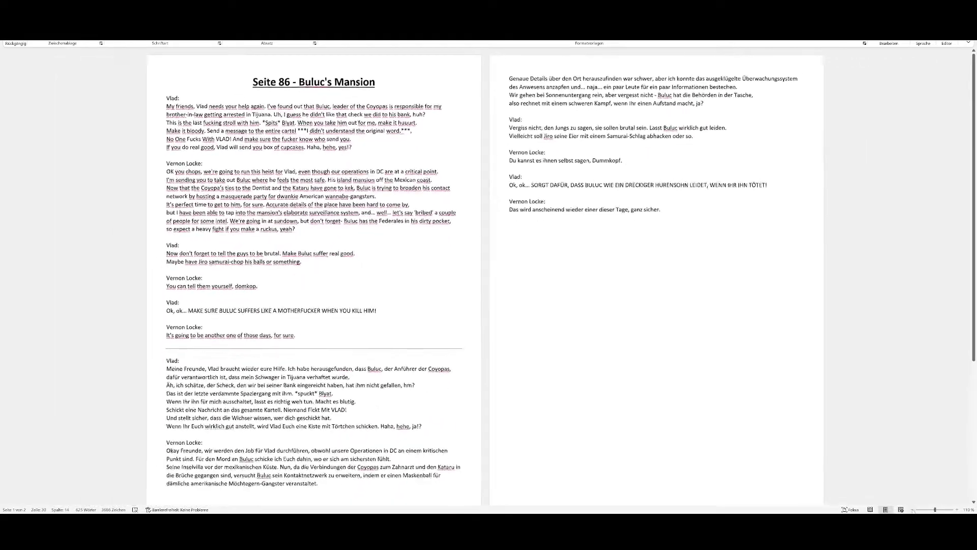
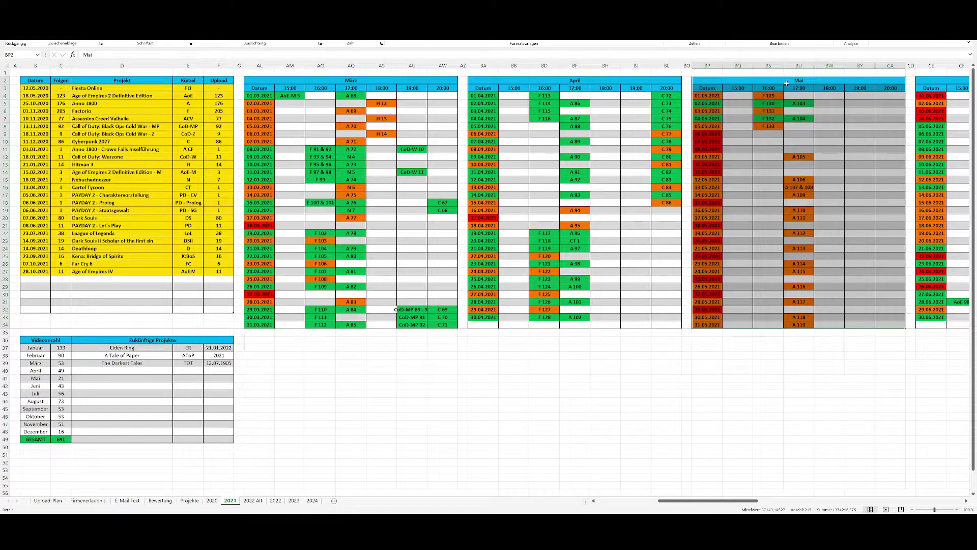
- Highlight the März, April and Mai blocks in the 2021 upload sheet together, and clear the selection
left_click_drag(789, 82, 341, 331)
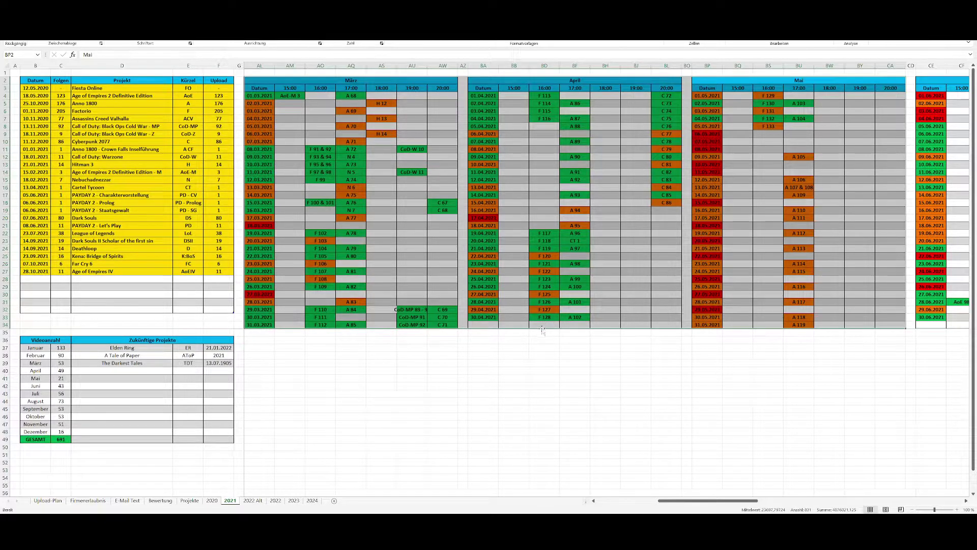
left_click(548, 348)
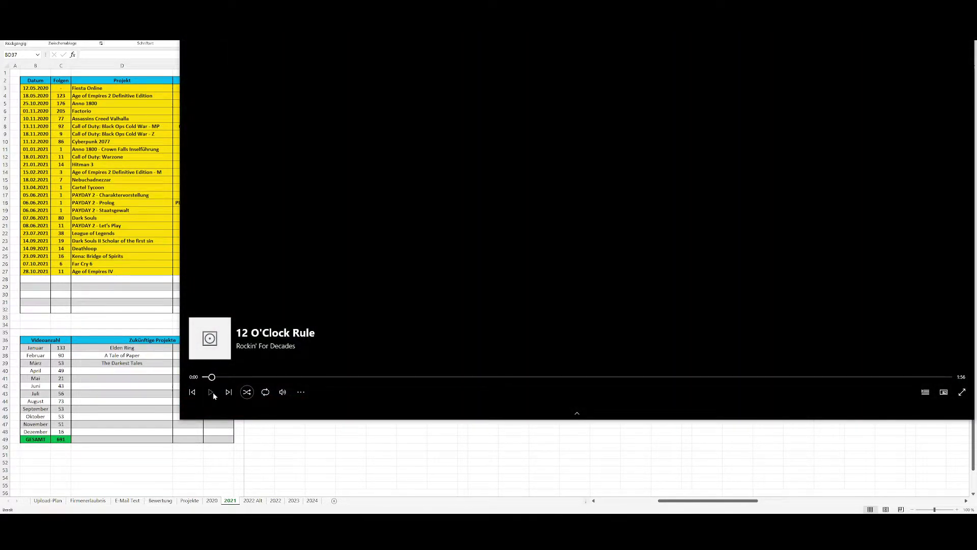
- Set the music player to repeat without shuffle at a volume of about 8, skip a track, and return to the spreadsheet
left_click(282, 392)
left_click(273, 369)
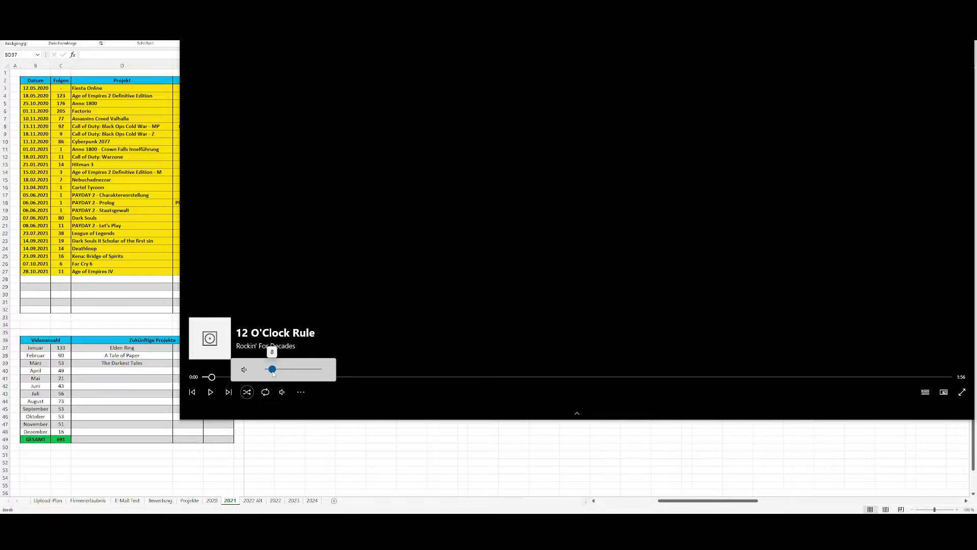
left_click_drag(274, 373, 272, 374)
left_click(265, 392)
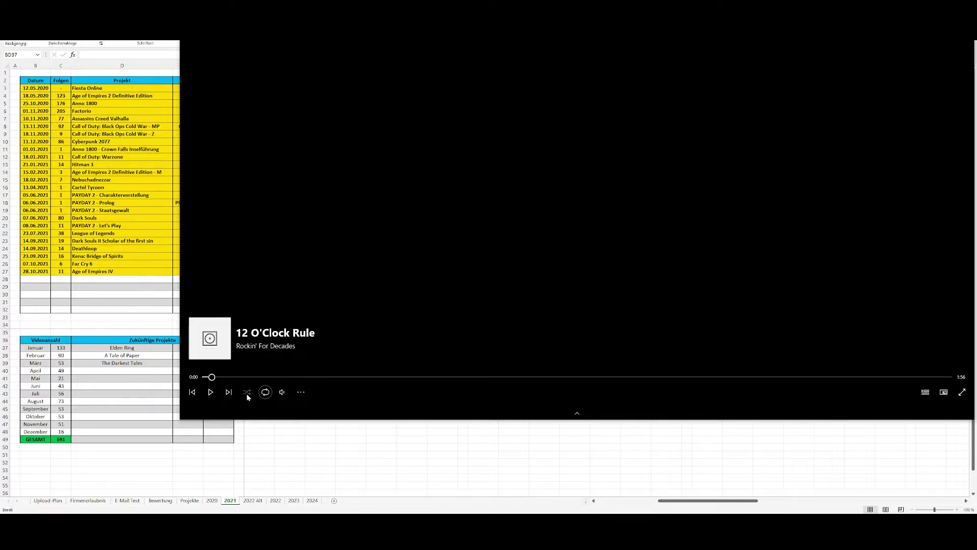
left_click(228, 392)
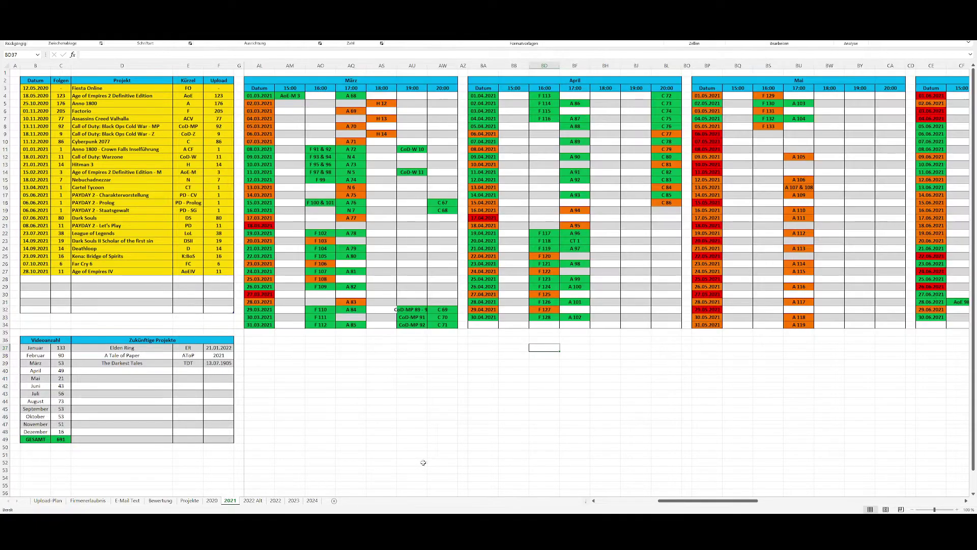
key("alt+Tab")
- Highlight the Mai 2021 block to review its uploads and bring the Juni and Juli blocks into view
scroll(725, 328, "right", 4)
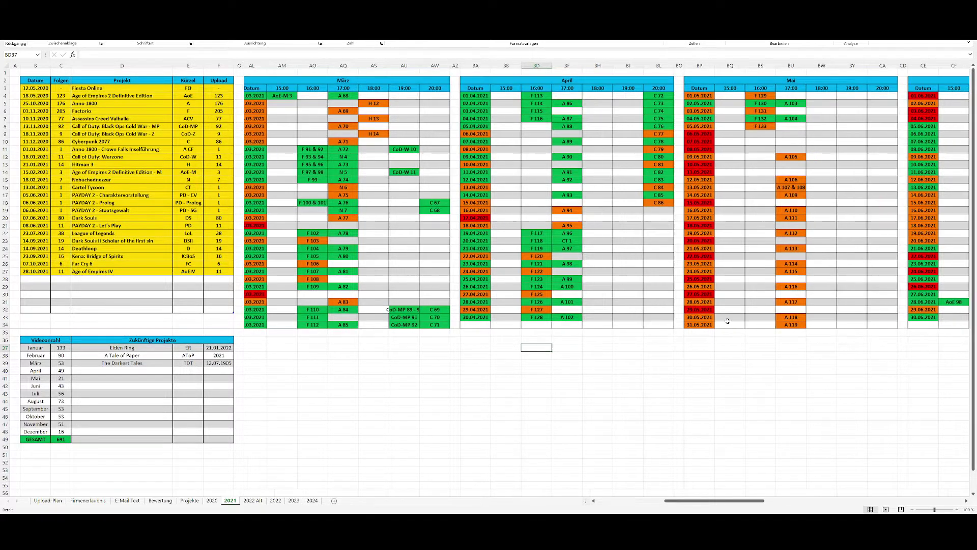
left_click_drag(719, 81, 661, 324)
scroll(600, 344, "right", 5)
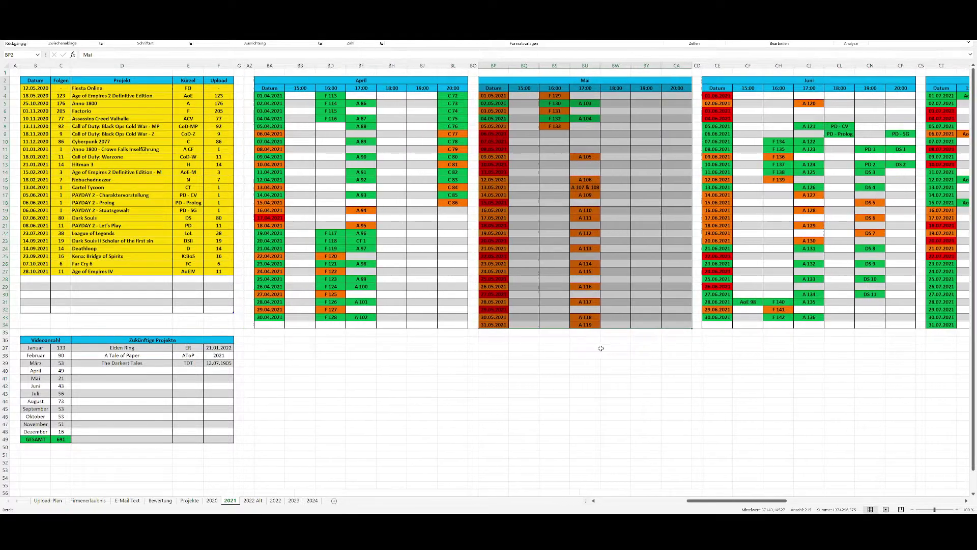
scroll(598, 346, "right", 2)
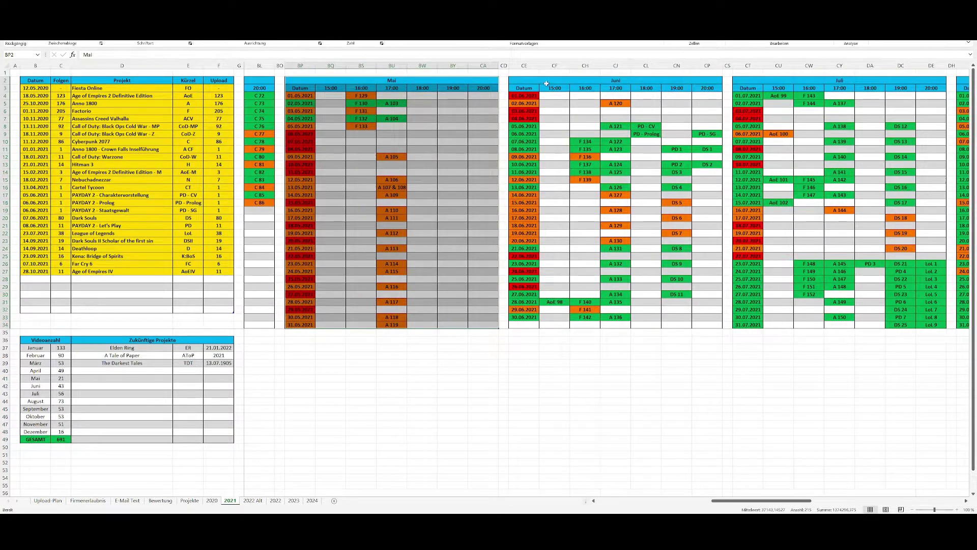
- Highlight the first four days of Juni 2021 and the empty area below Mai, and select cell CE36
left_click_drag(541, 80, 541, 119)
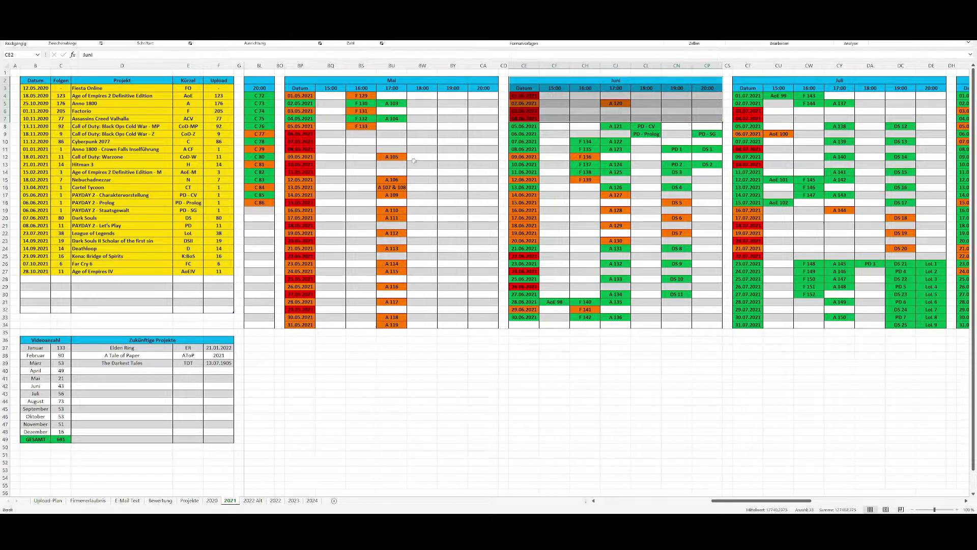
left_click_drag(481, 134, 493, 427)
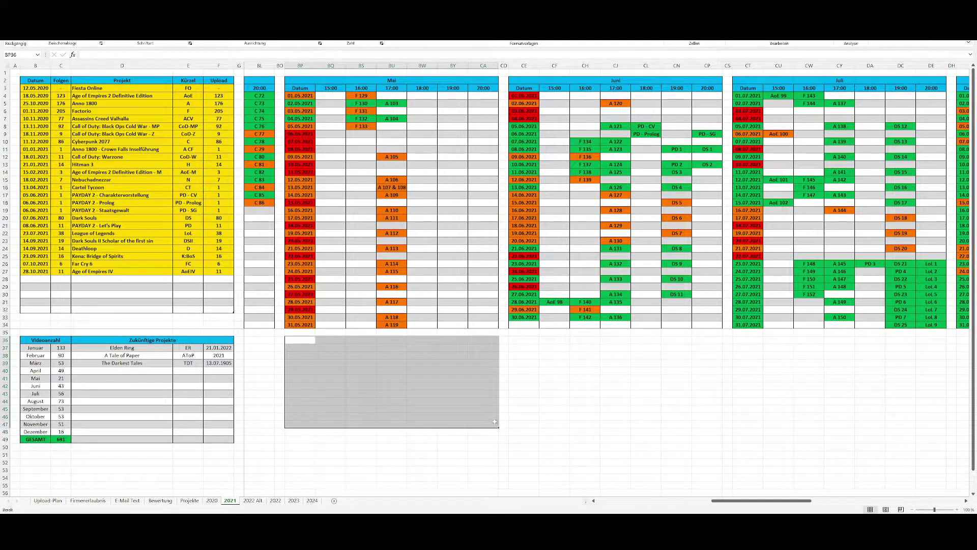
left_click(542, 333)
left_click(524, 341)
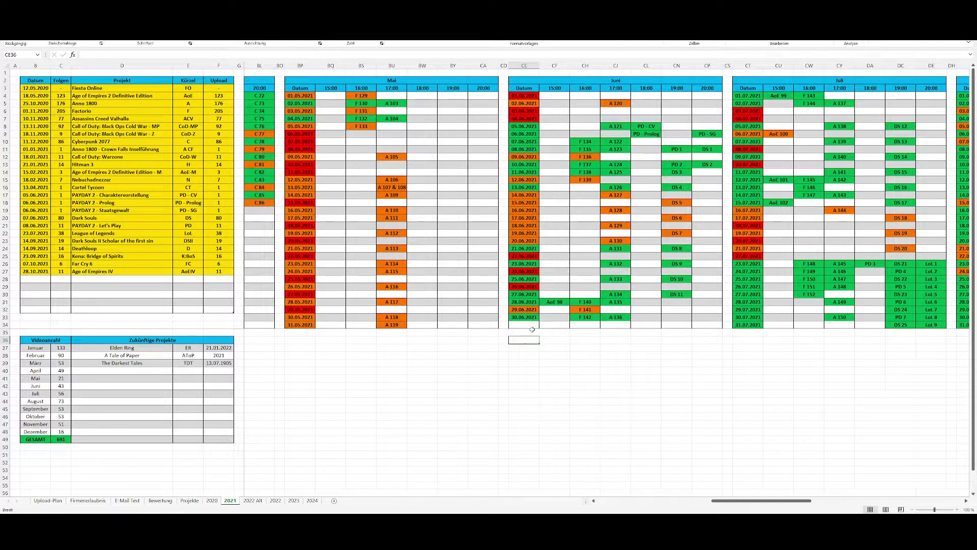
scroll(532, 330, "right", 2)
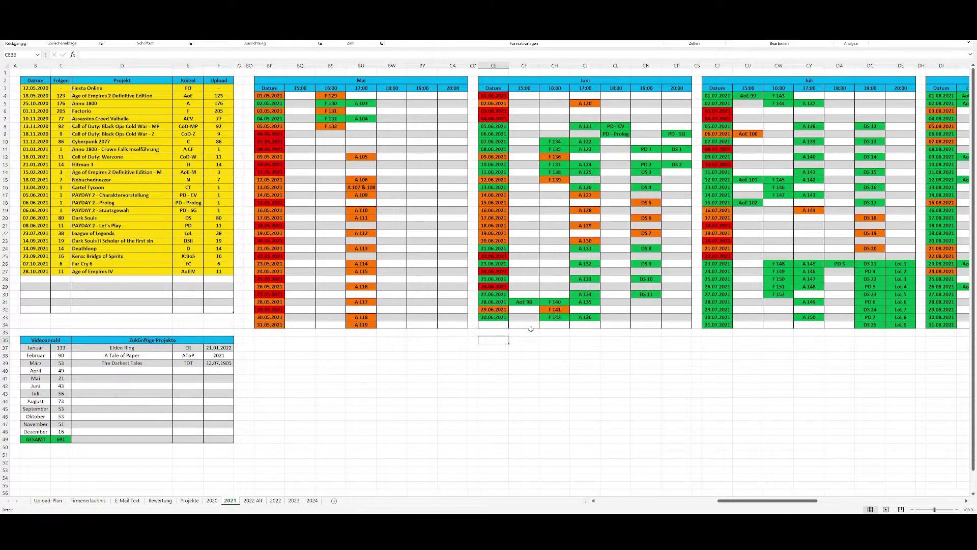
- Highlight the Juni 2021 block from 05.06.2021 to the month's end, and mark the Factorio uploads in its 16:00 column
scroll(531, 329, "right", 3)
left_click_drag(606, 126, 423, 325)
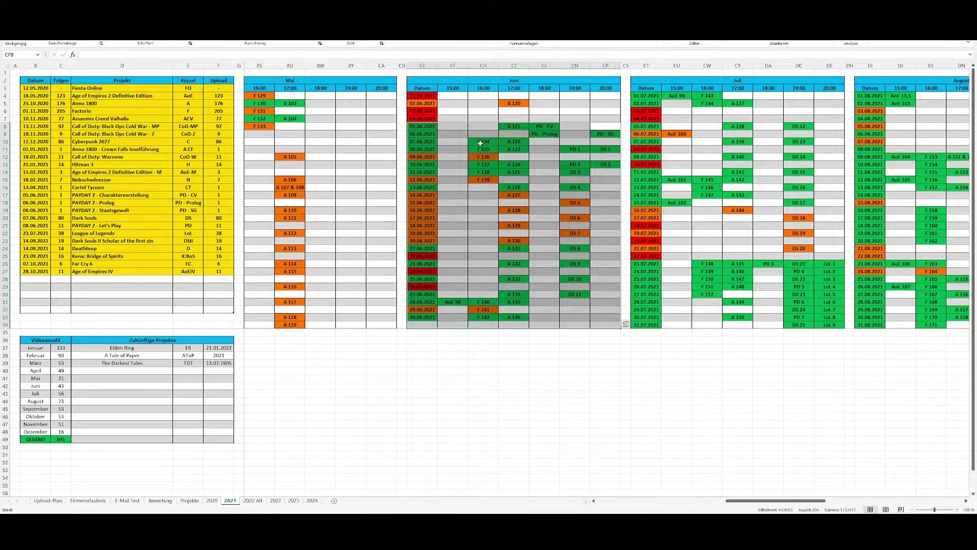
left_click_drag(480, 143, 482, 319)
- Select the AoE 98 upload in Juni and highlight the Age of Empires uploads in the 15:00 column of Juli
left_click(453, 302)
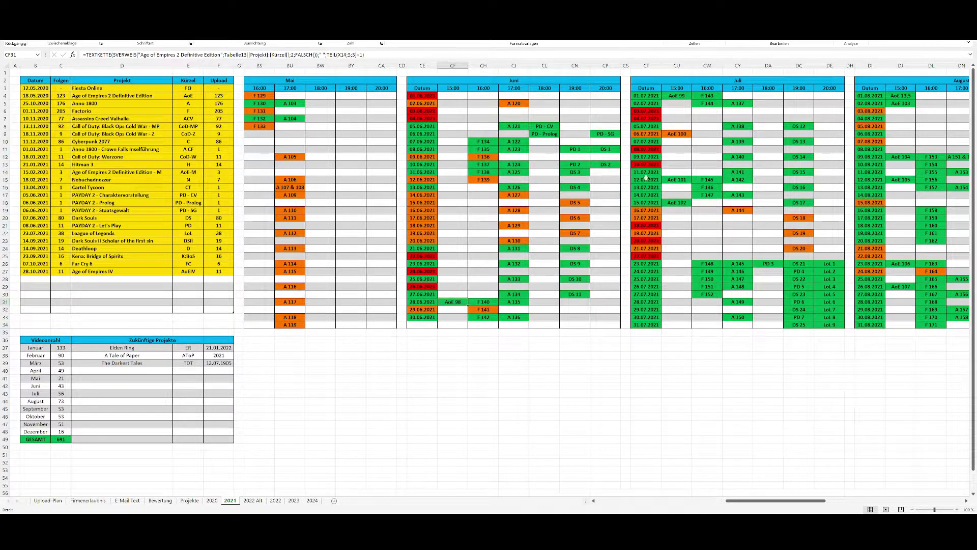
left_click_drag(674, 97, 676, 234)
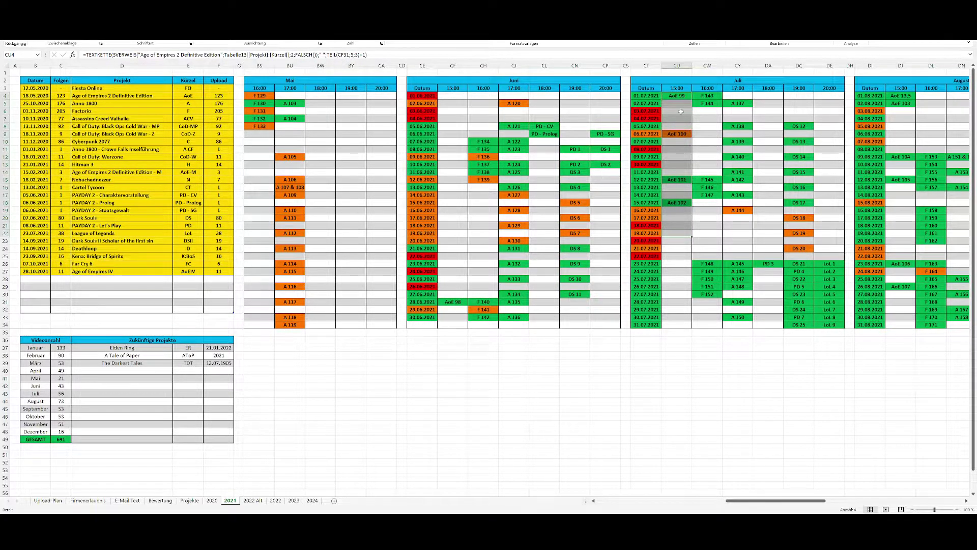
left_click_drag(678, 98, 673, 136)
left_click_drag(679, 179, 677, 206)
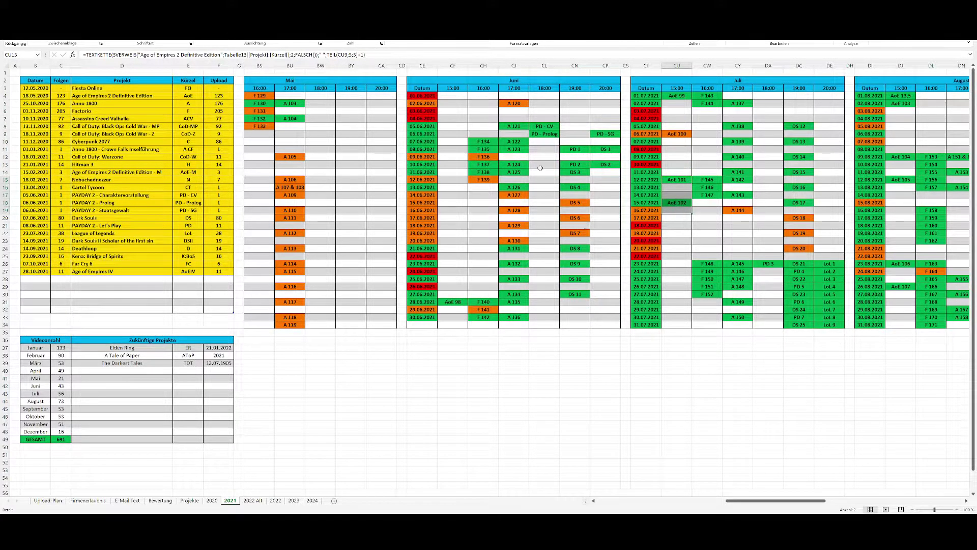
- Highlight the Anno 1800 uploads in the 17:00 columns of Juni and Juli 2021
left_click_drag(511, 105, 513, 319)
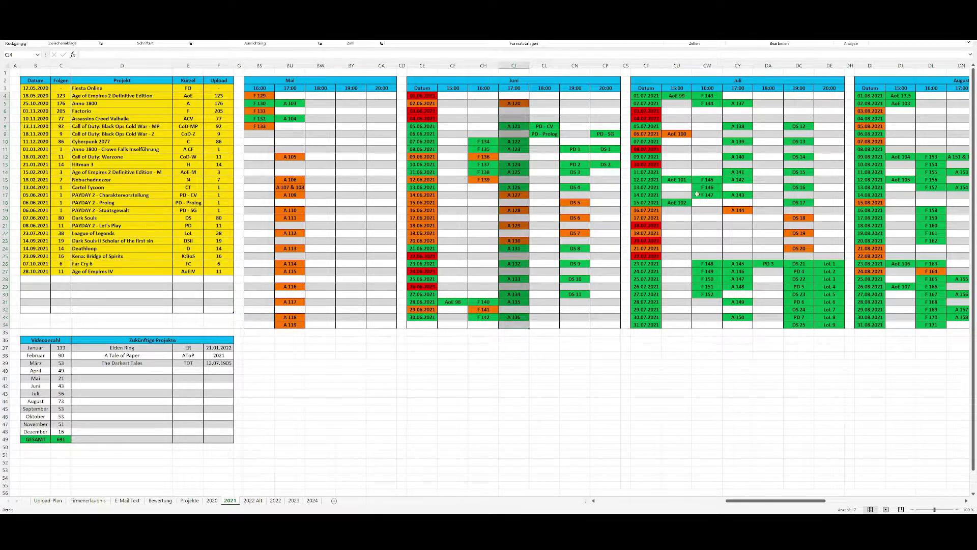
left_click(733, 104)
left_click_drag(733, 109, 738, 318)
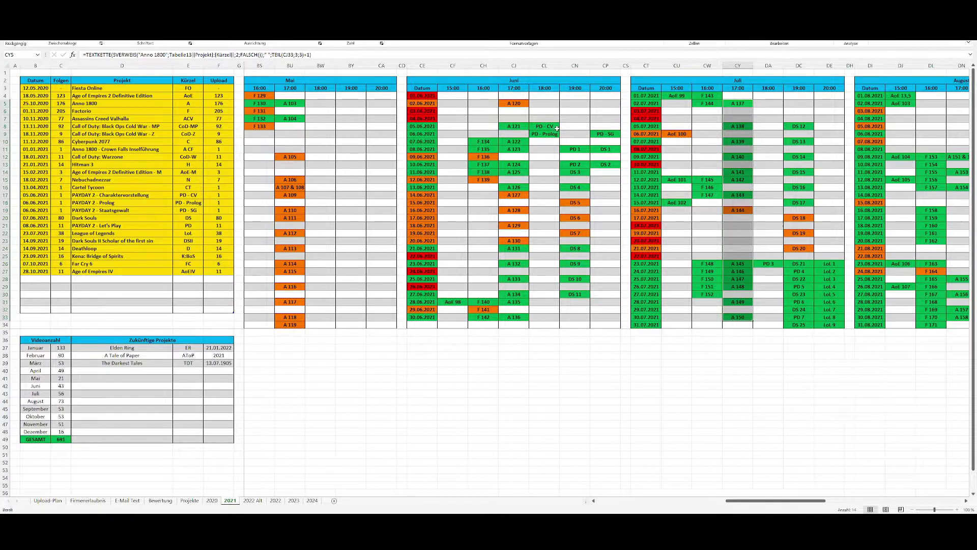
- Select the PD - Prolog and PD - CV uploads in Juni, and highlight the Dark Souls uploads from DS 3 to DS 11
left_click_drag(550, 127, 561, 136)
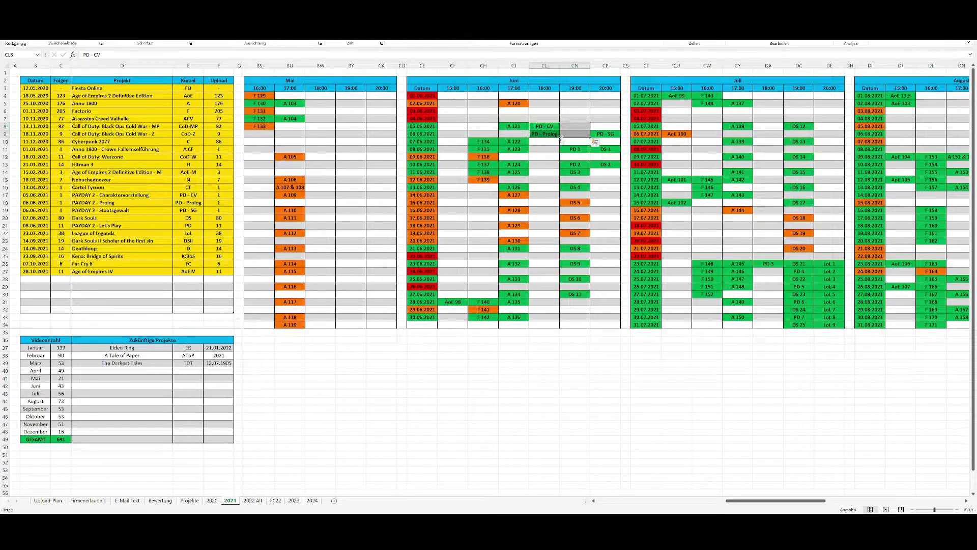
left_click(545, 134)
left_click(546, 126)
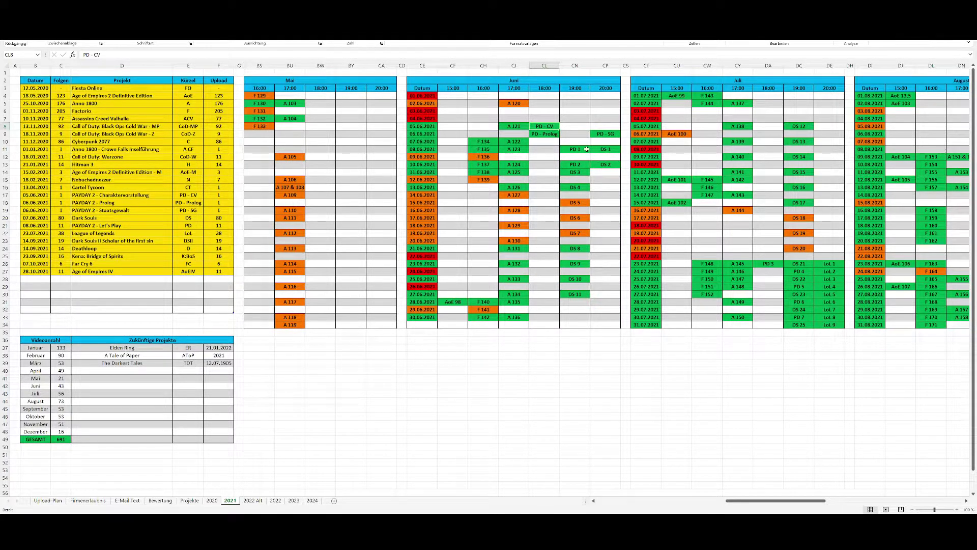
left_click_drag(587, 149, 583, 295)
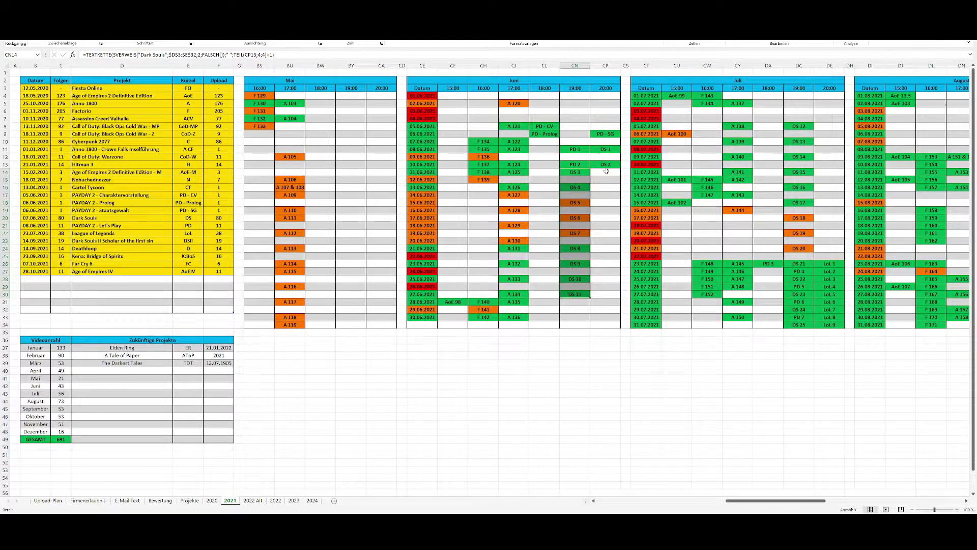
- Highlight the Juli 2021 uploads column by column from 15:00 to 19:00, and select the PD 3 upload on 23.07.2021
mouse_move(595, 299)
scroll(600, 216, "right", 4)
scroll(598, 216, "right", 1)
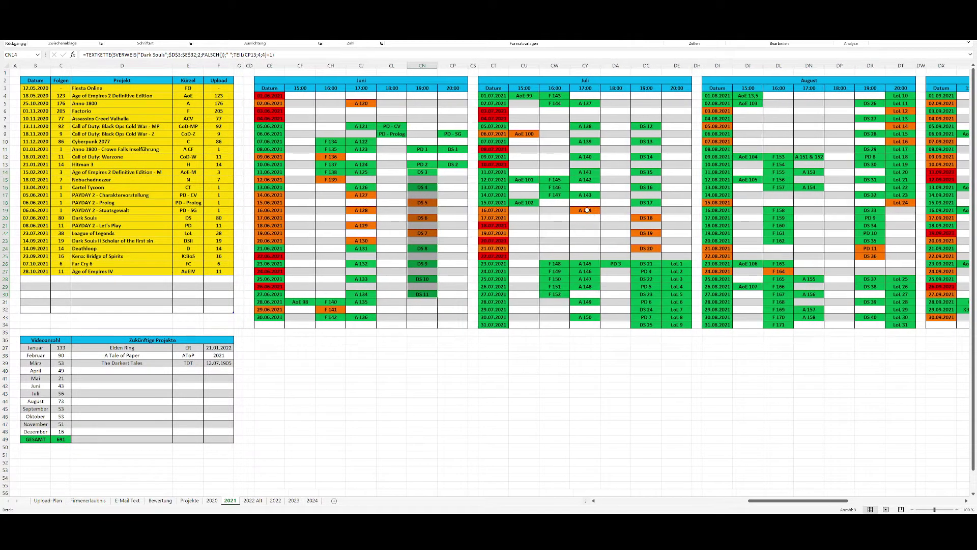
left_click_drag(524, 95, 524, 295)
left_click_drag(555, 133, 555, 294)
left_click_drag(586, 171, 586, 279)
left_click_drag(625, 193, 626, 334)
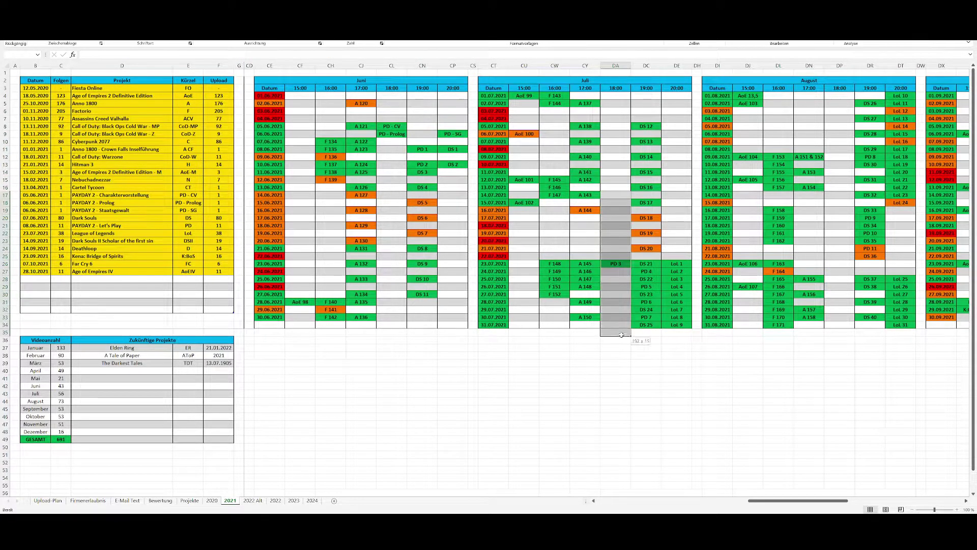
left_click_drag(651, 134, 647, 294)
left_click(617, 263)
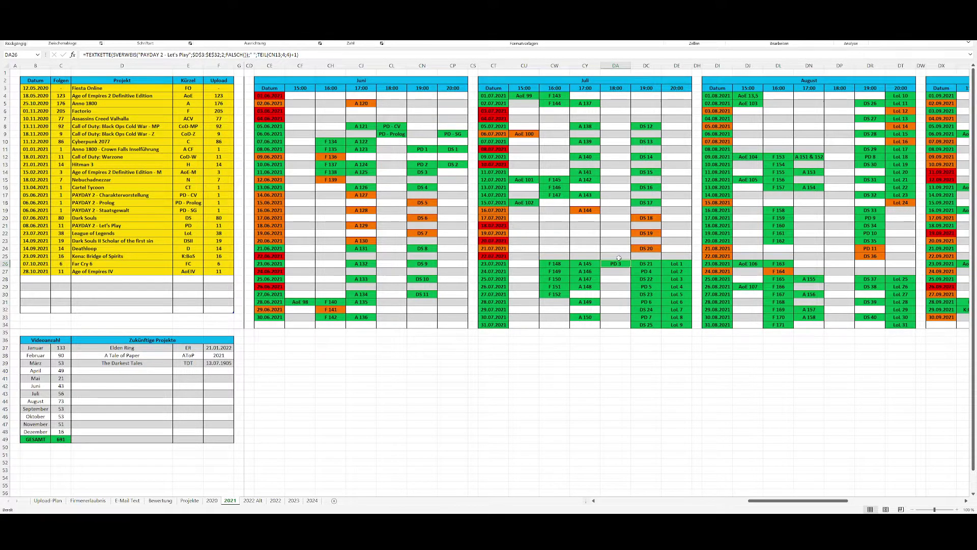
- Highlight the 19:00 column of Juli 2021 and the full row of uploads on 23.07.2021
scroll(618, 258, "right", 2)
left_click_drag(576, 118, 573, 338)
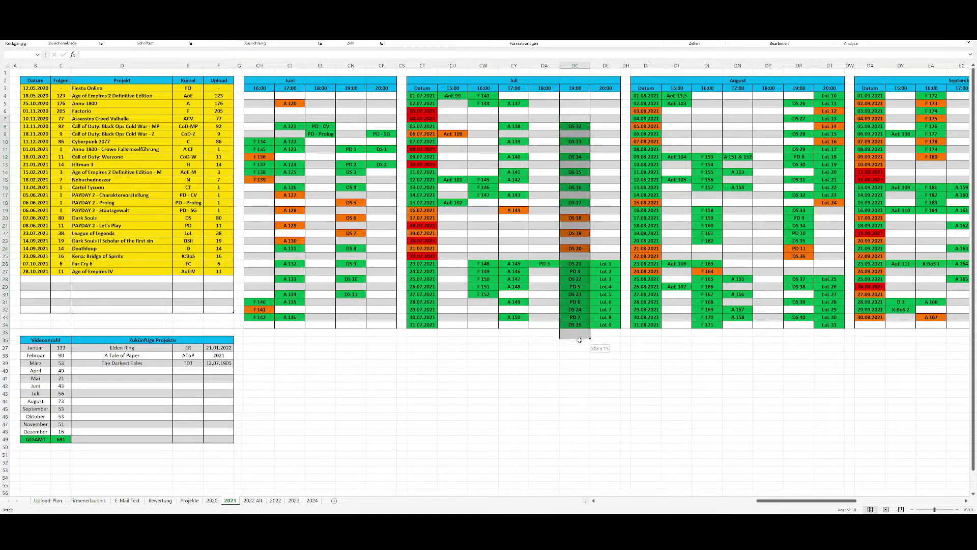
left_click(605, 263)
left_click_drag(606, 263, 423, 264)
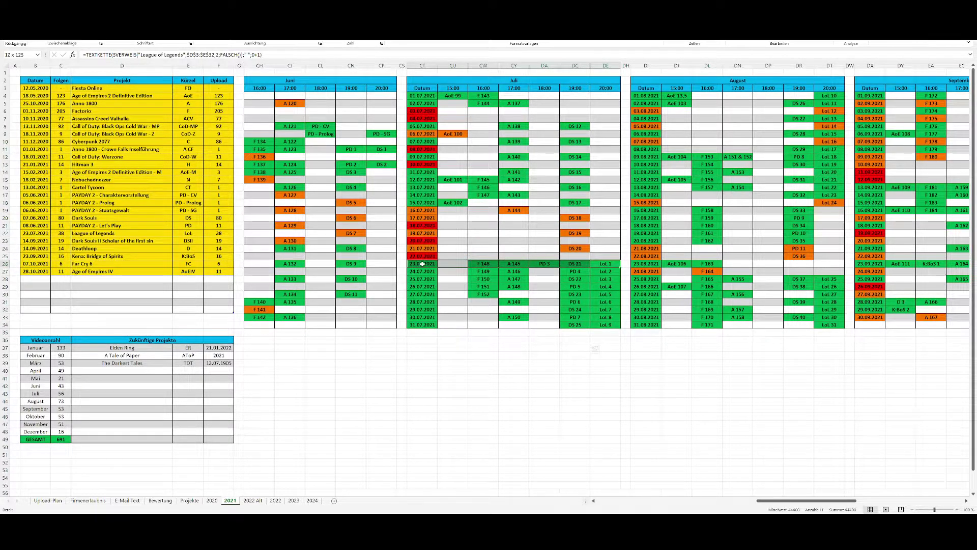
- Highlight the League of Legends uploads in the 20:00 columns of Juli and August 2021
scroll(589, 294, "right", 4)
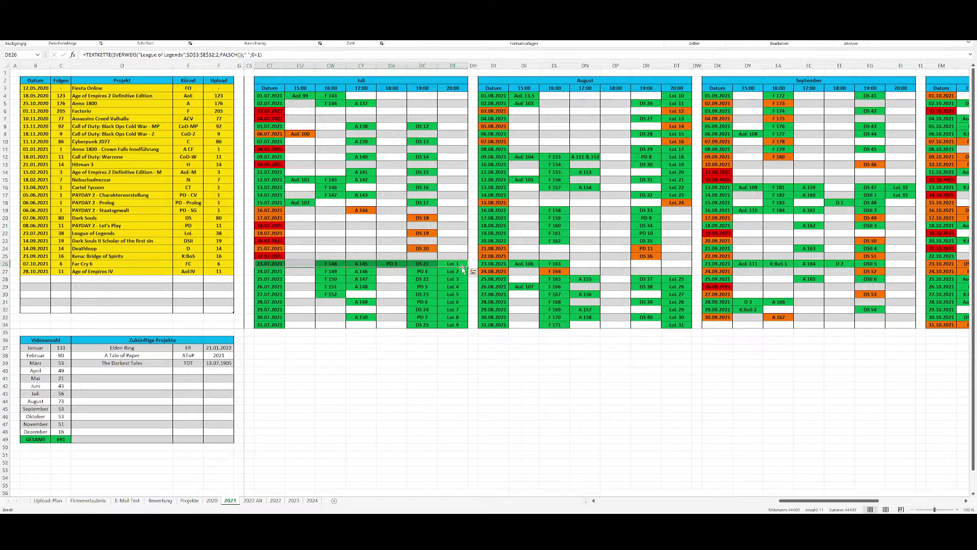
left_click_drag(461, 264, 453, 334)
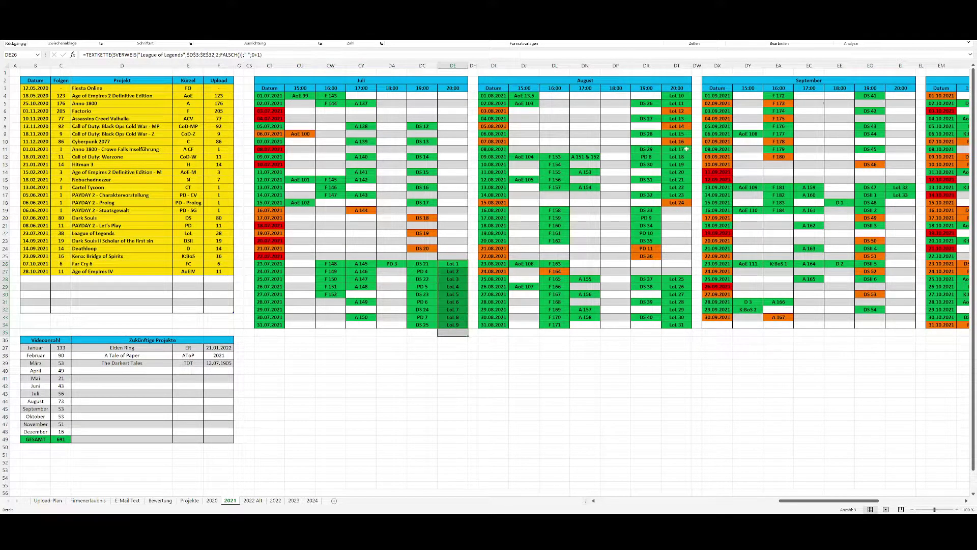
left_click_drag(680, 95, 677, 325)
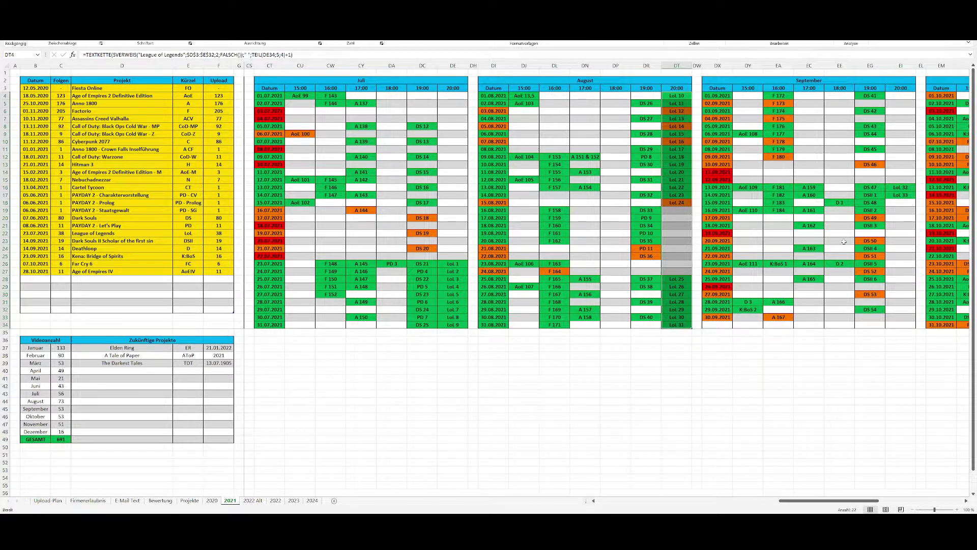
- Highlight LoL 32 and LoL 33 in September together with the August League of Legends column, and select cell DT24
left_click(901, 210)
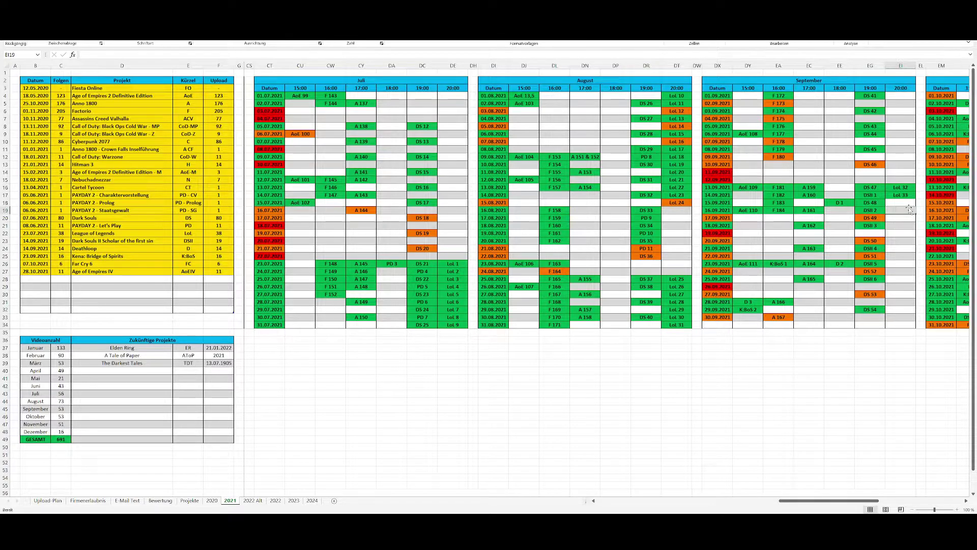
scroll(888, 229, "right", 4)
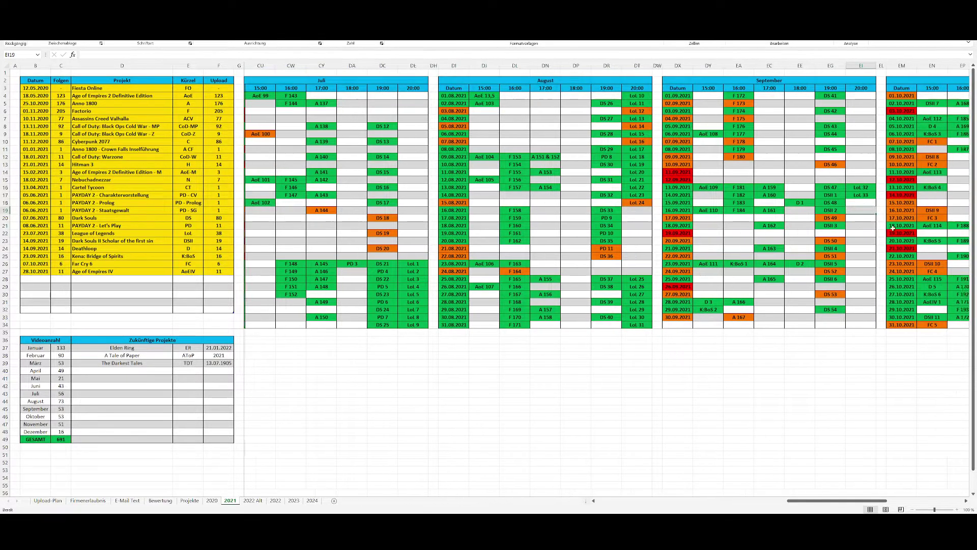
scroll(813, 204, "right", 2)
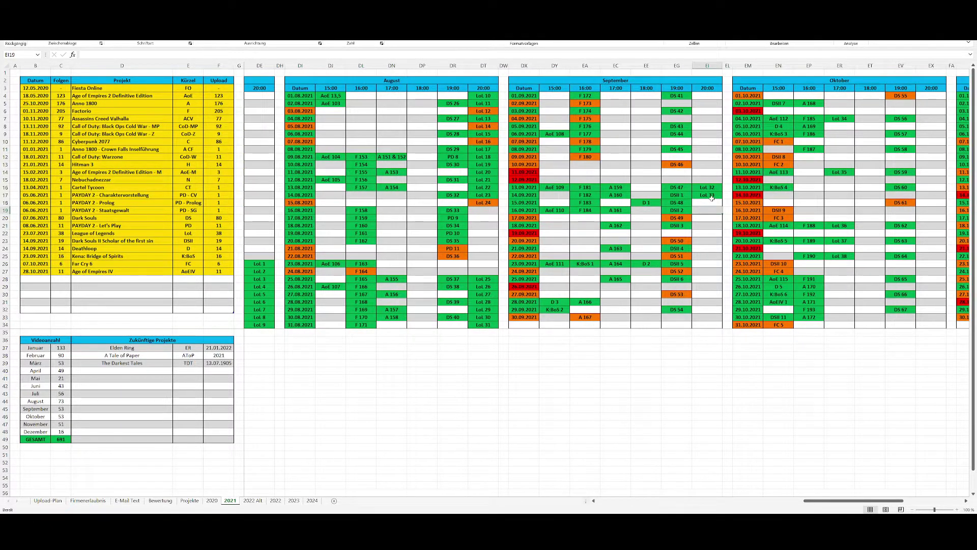
left_click(708, 195)
left_click_drag(707, 195, 708, 187)
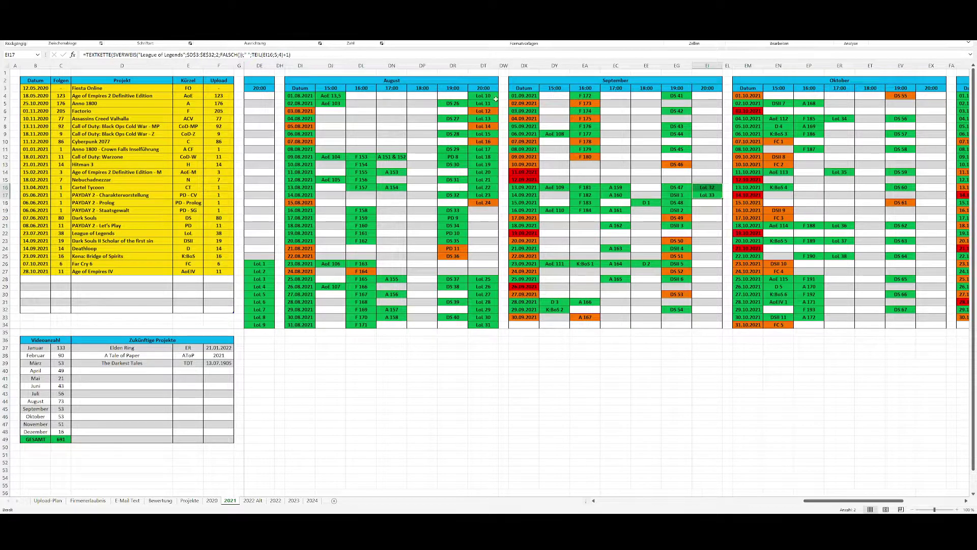
left_click_drag(486, 96, 476, 326)
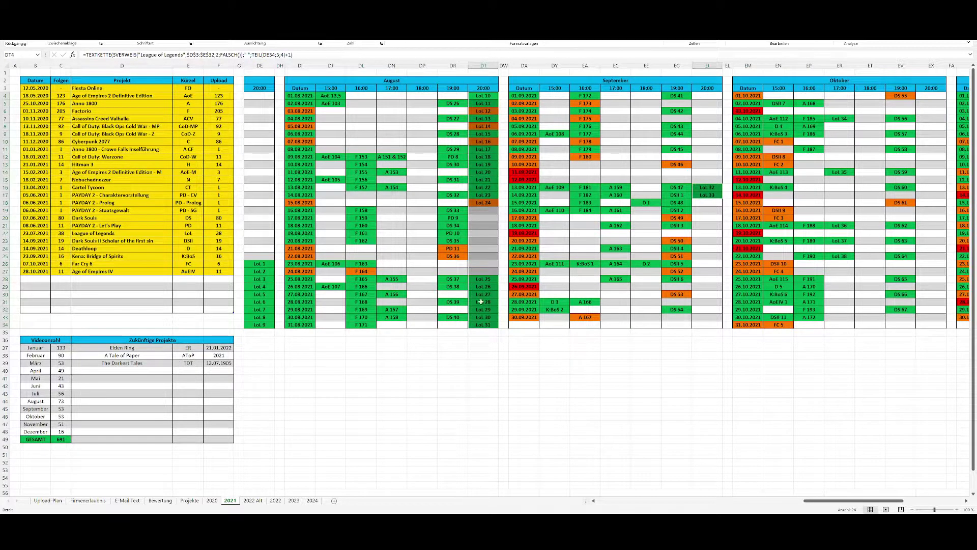
left_click(470, 248)
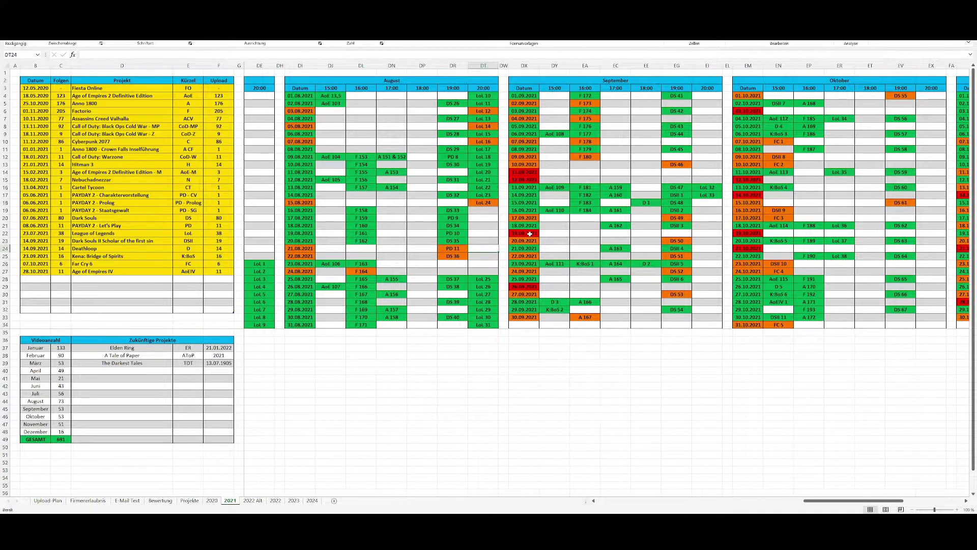
- Examine the October 2021 upload schedule at the row for 14.10.2021
scroll(528, 237, "right", 1)
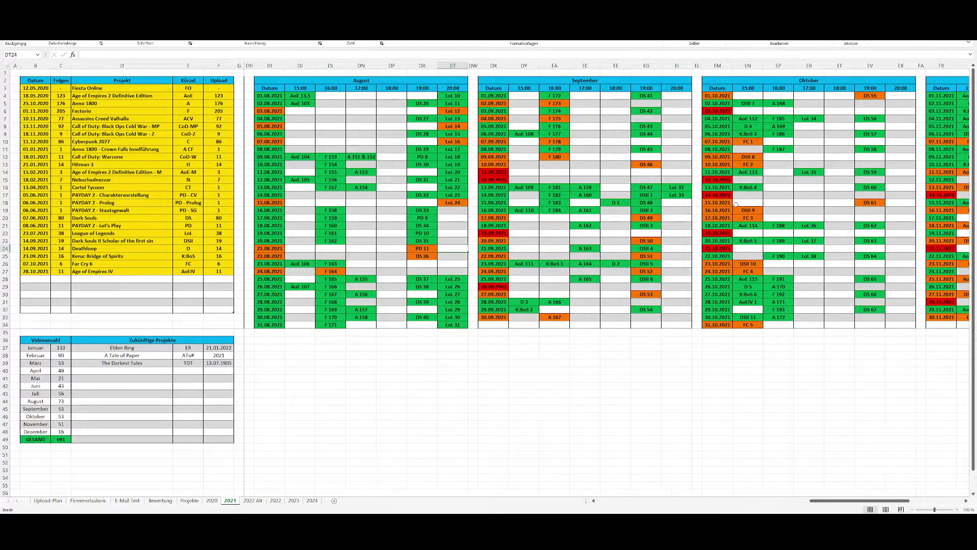
left_click_drag(717, 195, 866, 198)
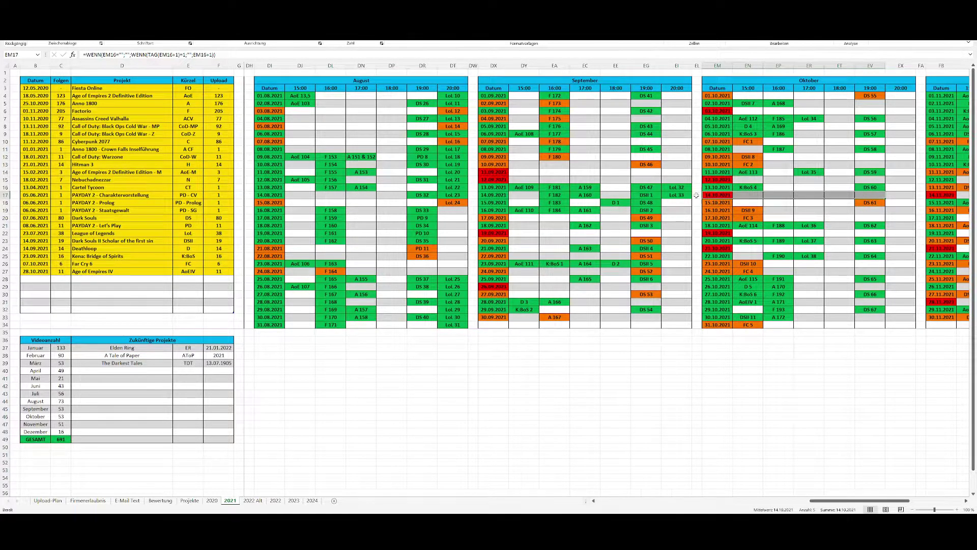
double_click(541, 65)
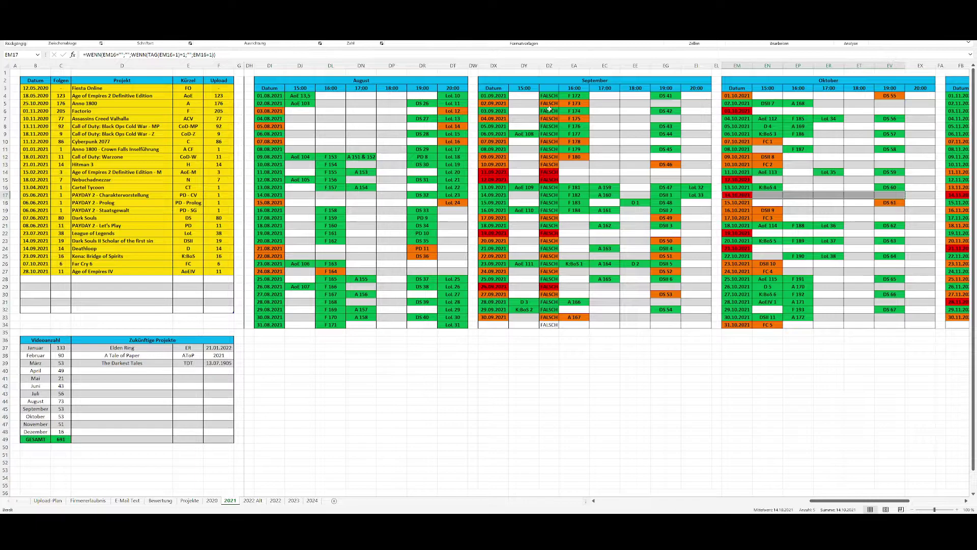
left_click_drag(549, 95, 547, 272)
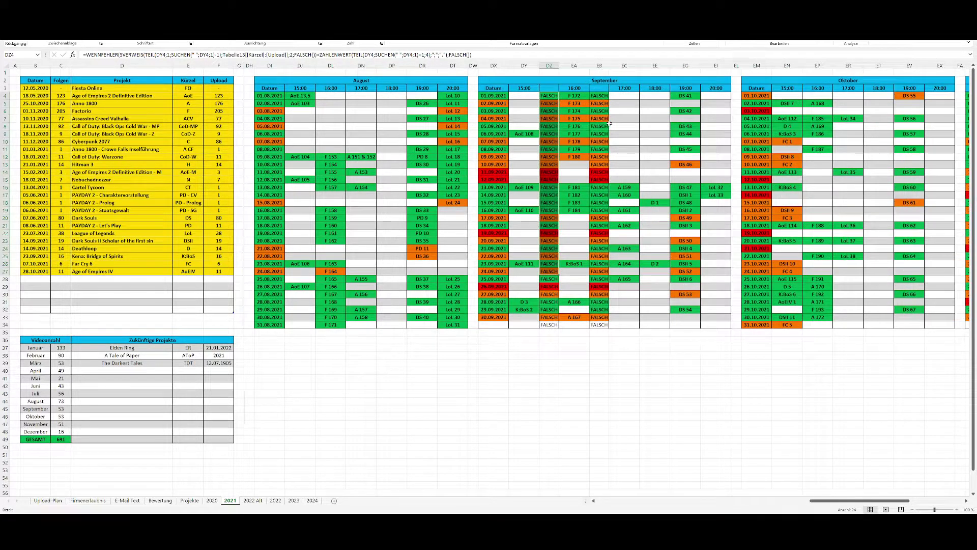
key("ctrl+z")
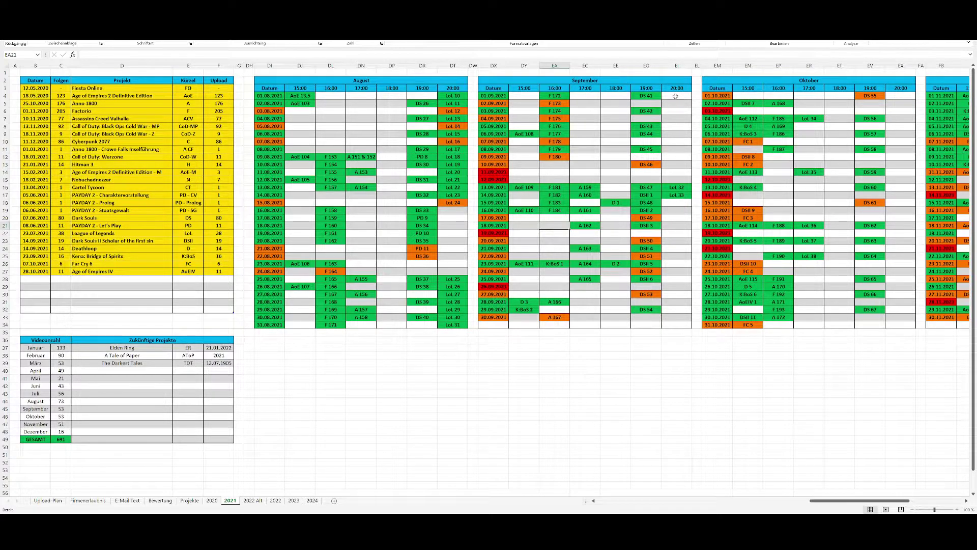
- Review the September 2021 schedule: the 11.09.2021 row, the episodes of the first nine days and the mid-month entries
left_click_drag(646, 172, 679, 167)
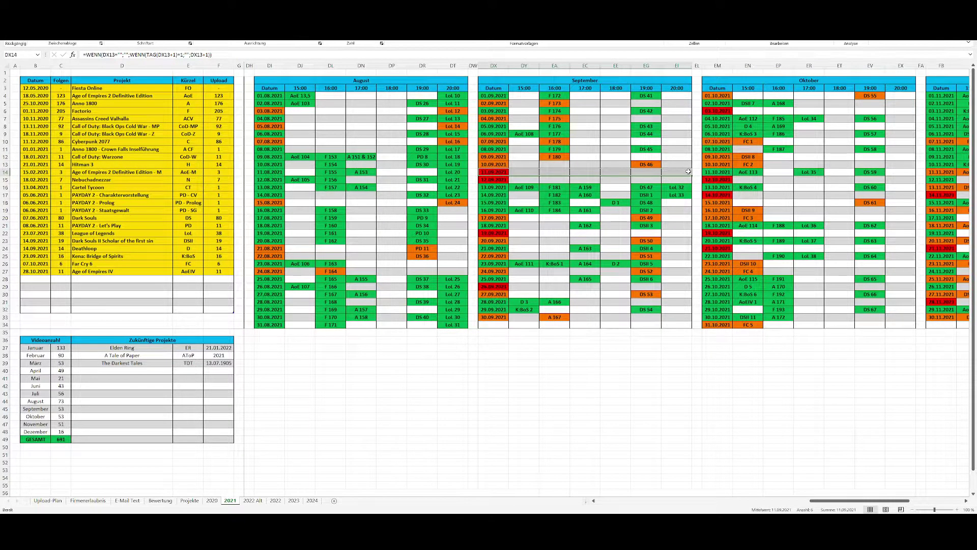
scroll(572, 200, "right", 2)
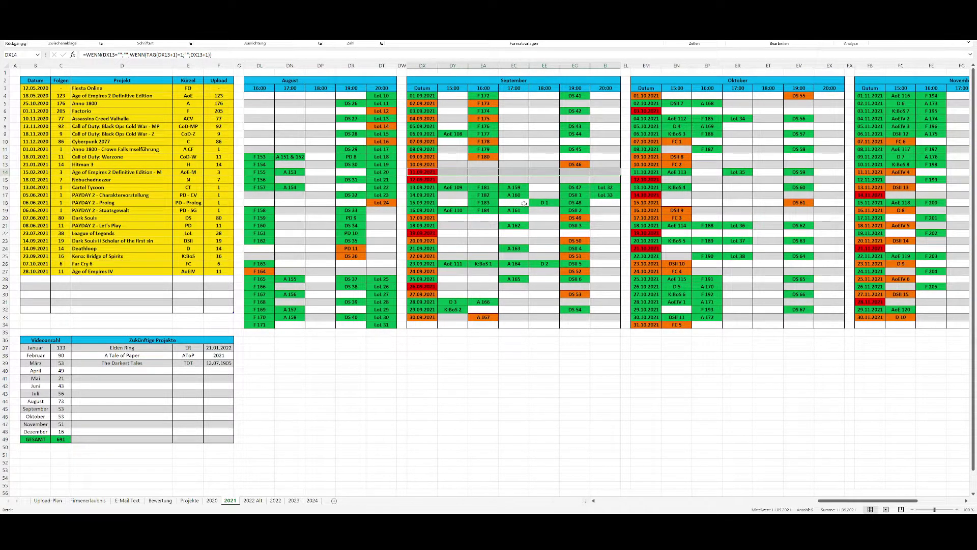
left_click_drag(430, 96, 575, 156)
left_click_drag(575, 161, 569, 159)
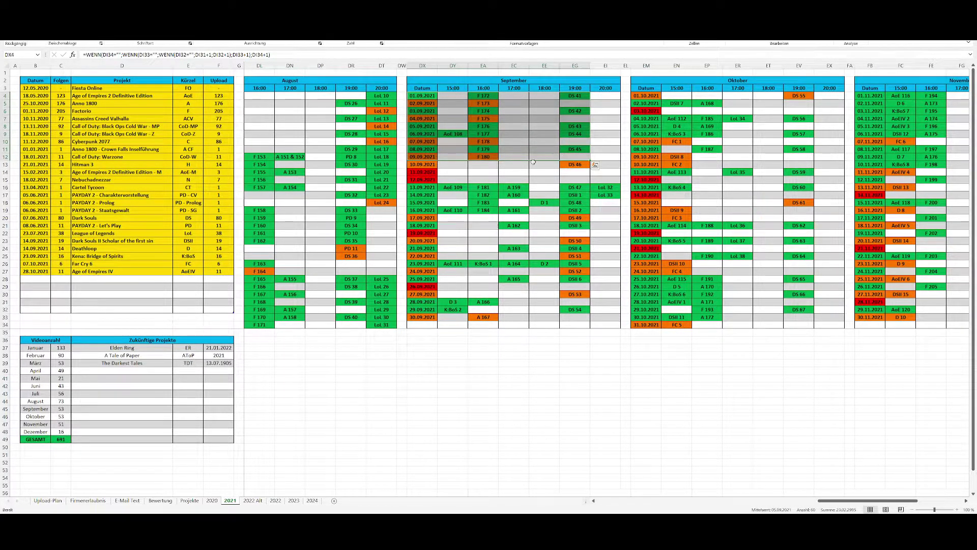
left_click_drag(484, 157, 416, 103)
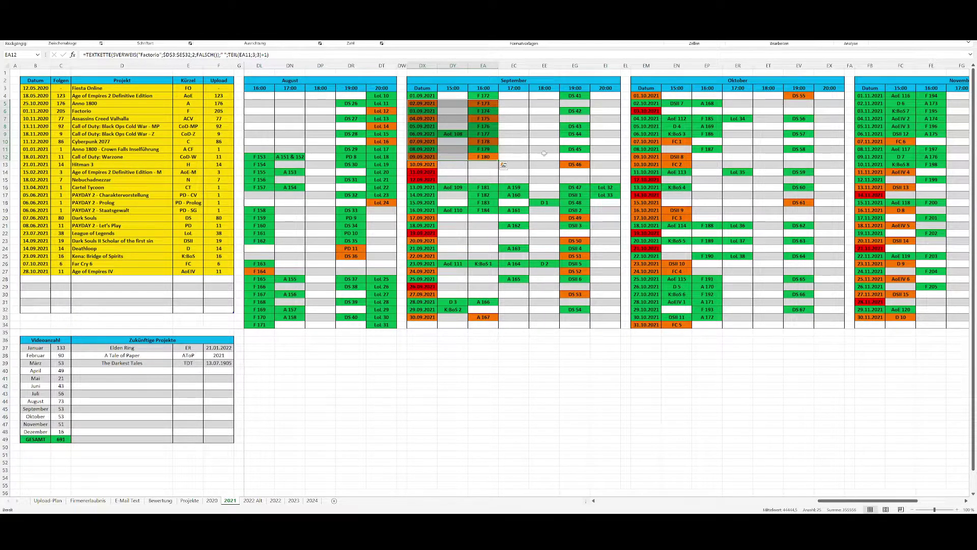
left_click_drag(451, 188, 445, 210)
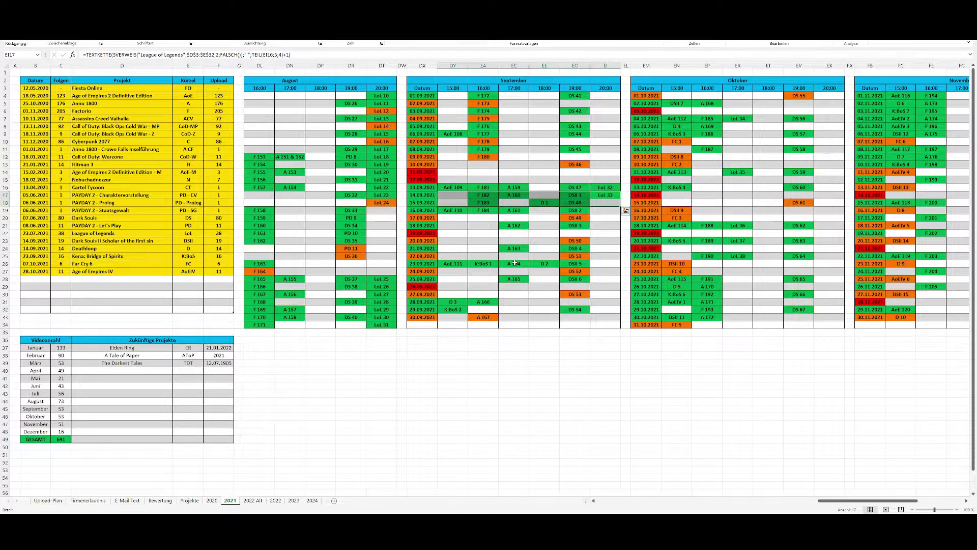
left_click(602, 212)
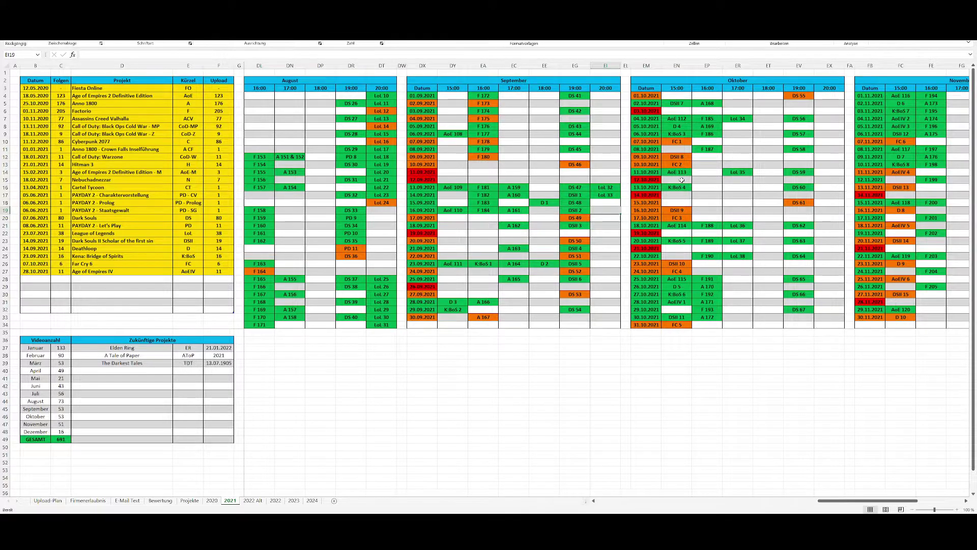
- Examine the whole October 2021 block, its 15:00 entries from 07.10. onward, and the Deathloop slots in September's 18:00 column
scroll(589, 209, "right", 4)
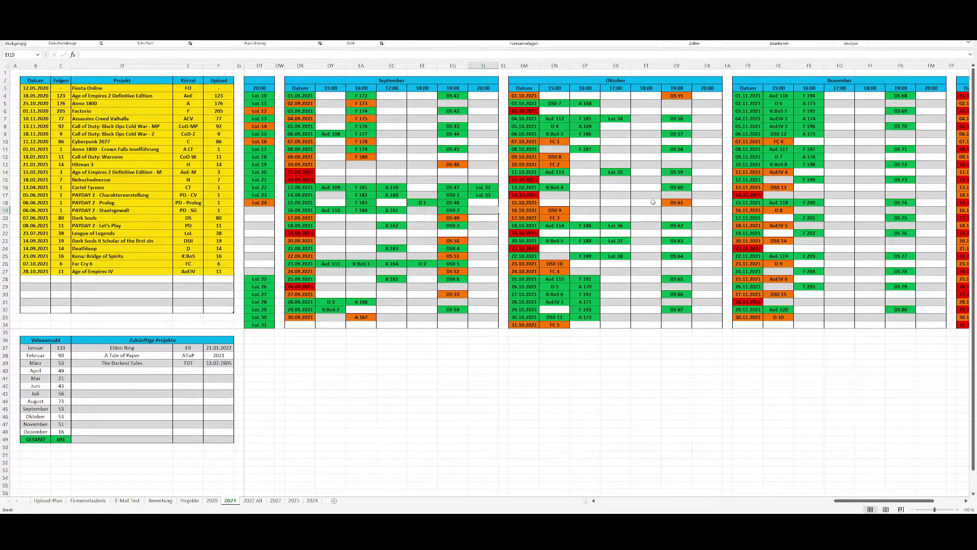
left_click_drag(677, 95, 524, 323)
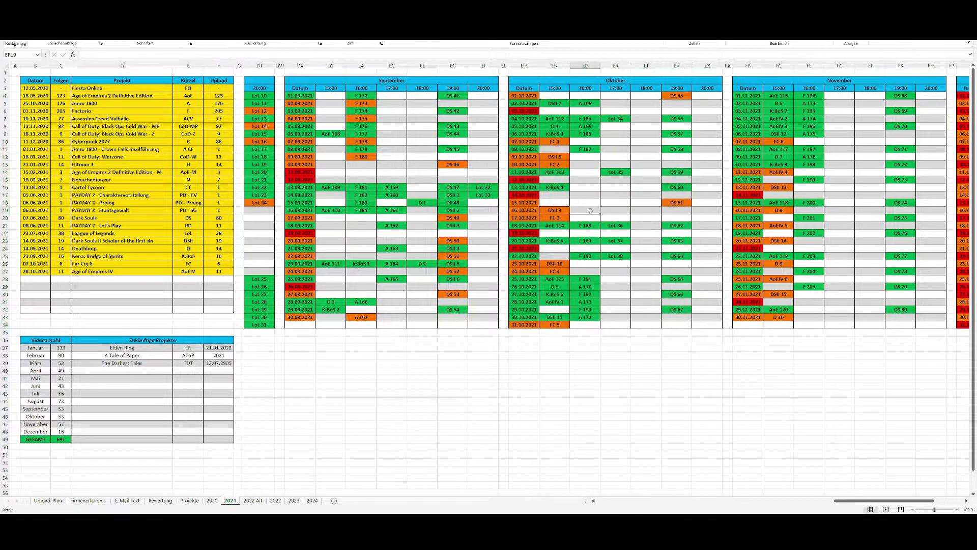
left_click_drag(554, 141, 555, 317)
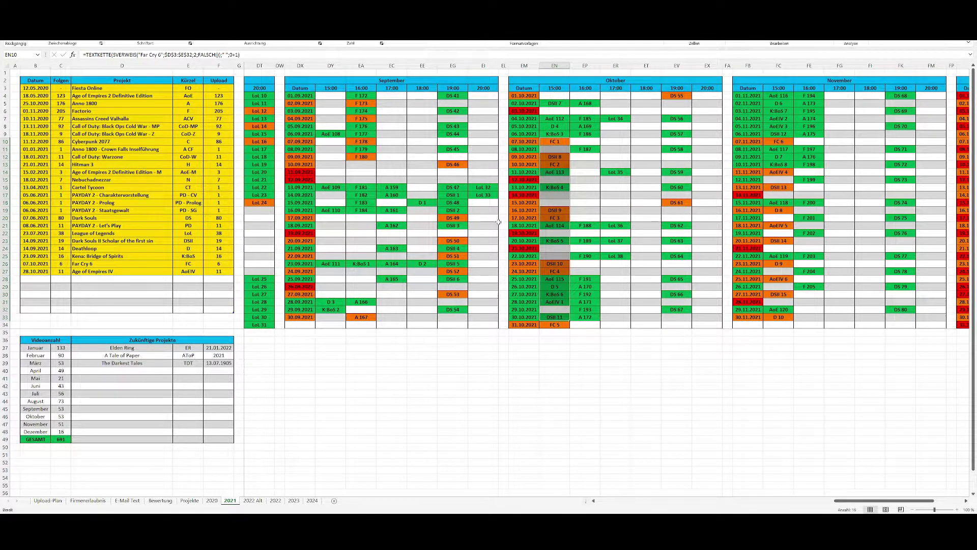
left_click_drag(421, 203, 422, 288)
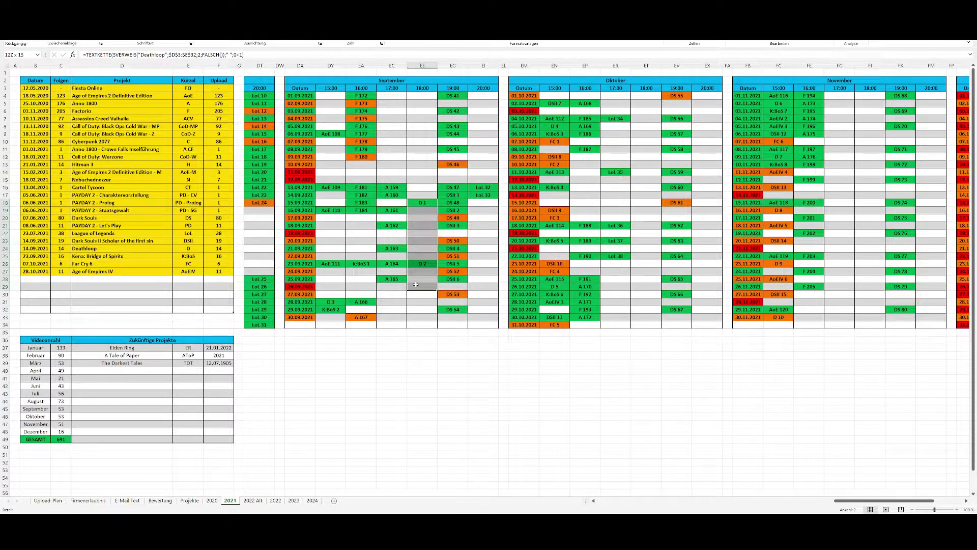
- Examine the November and December 2021 schedules together, and November's daily entries on their own
scroll(420, 293, "right", 1)
scroll(420, 293, "right", 2)
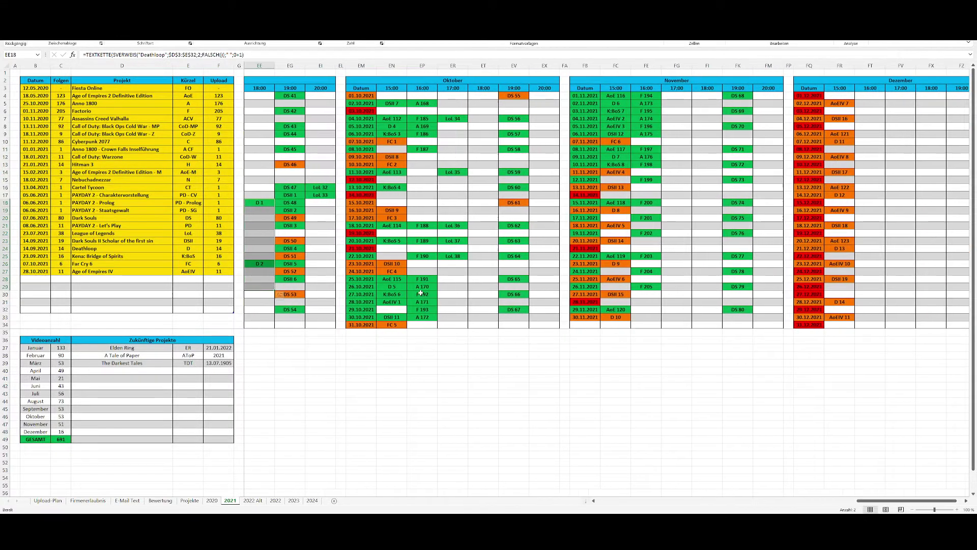
scroll(467, 286, "right", 2)
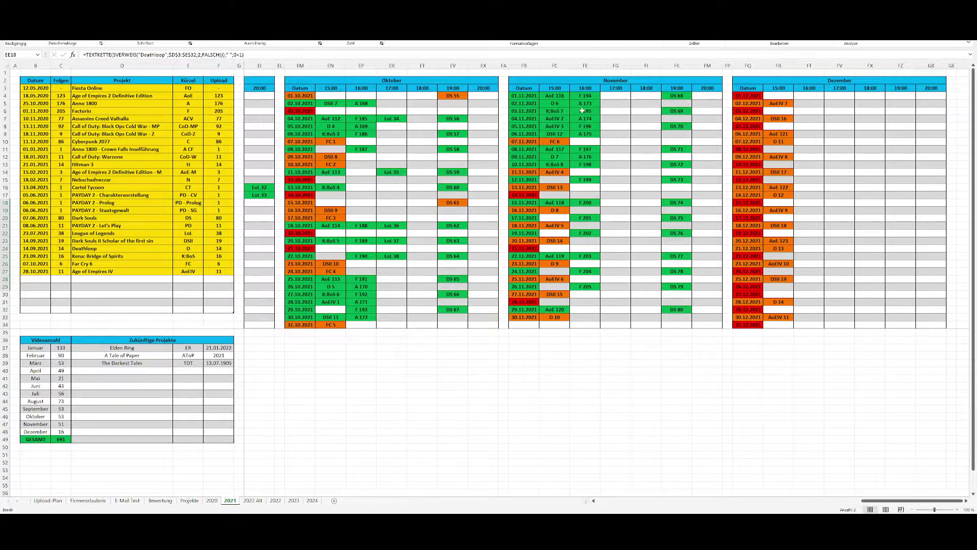
left_click_drag(801, 79, 572, 326)
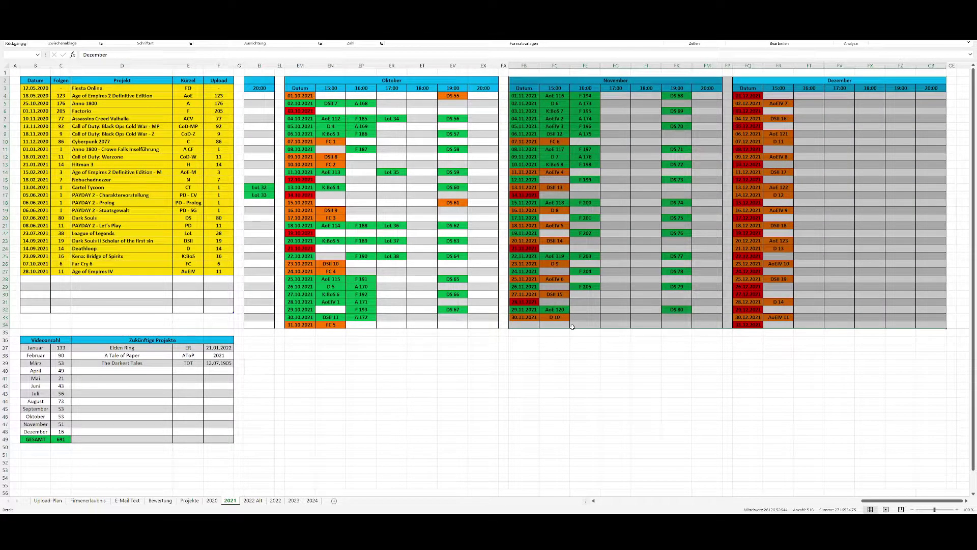
left_click(646, 157)
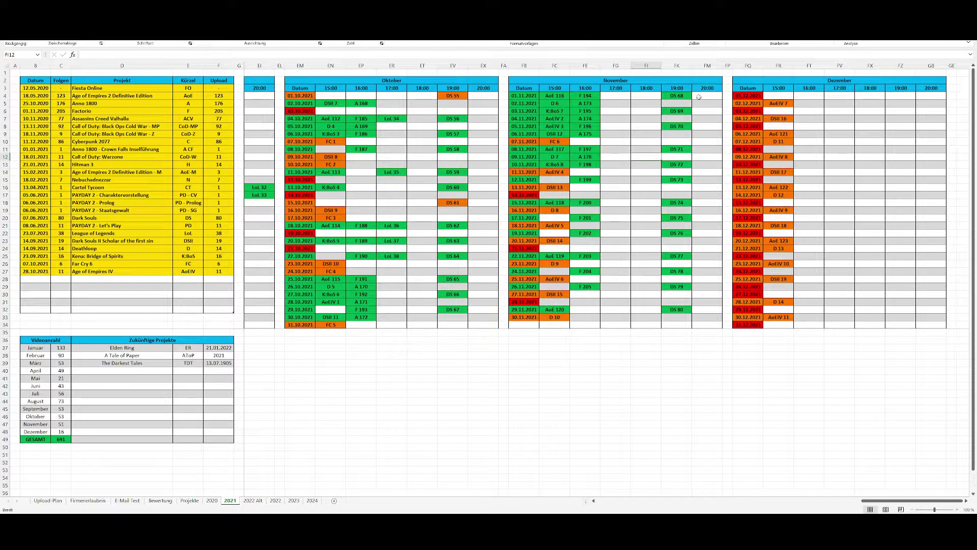
left_click_drag(705, 92, 524, 324)
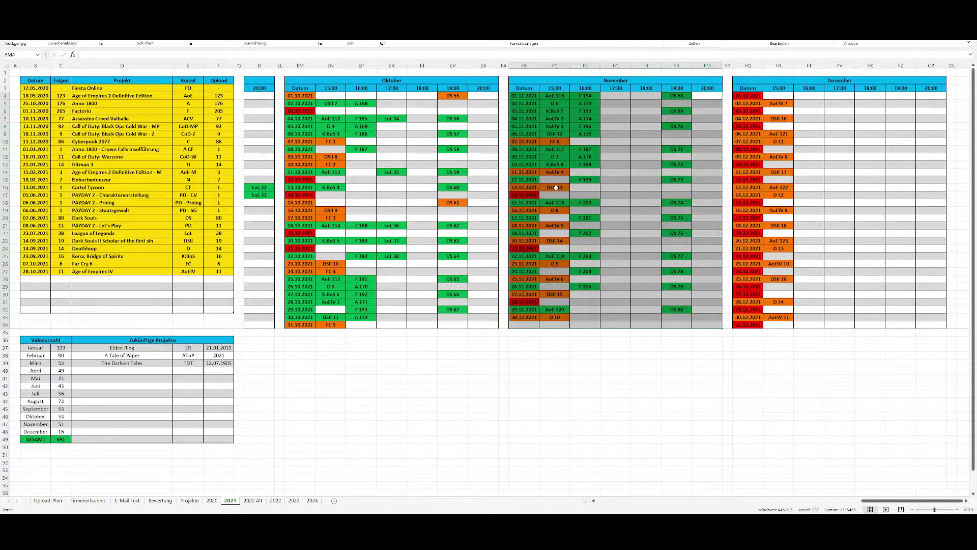
- Go back over the full September 2021 schedule and the last week of August for comparison with the autumn months
scroll(382, 133, "left", 5)
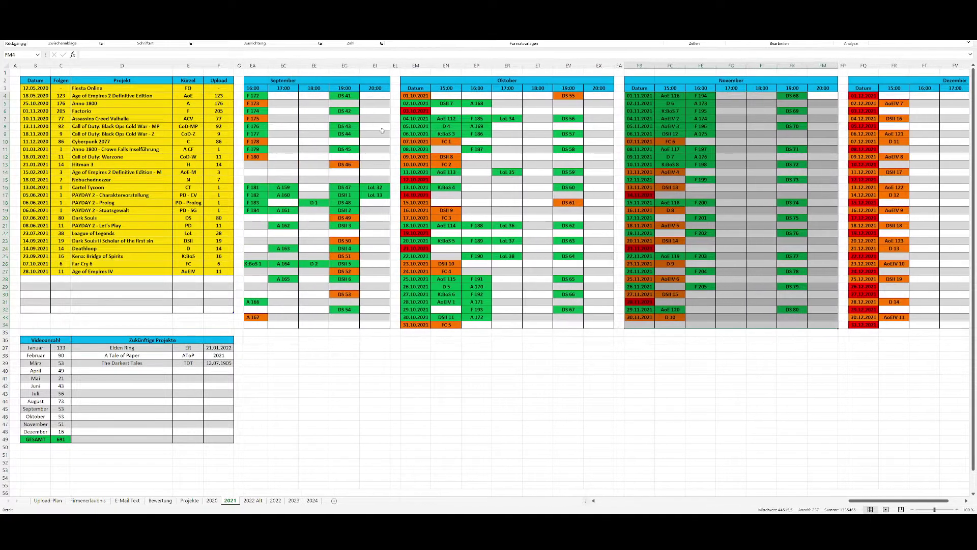
left_click(295, 96)
left_click_drag(295, 96, 483, 324)
scroll(421, 349, "left", 5)
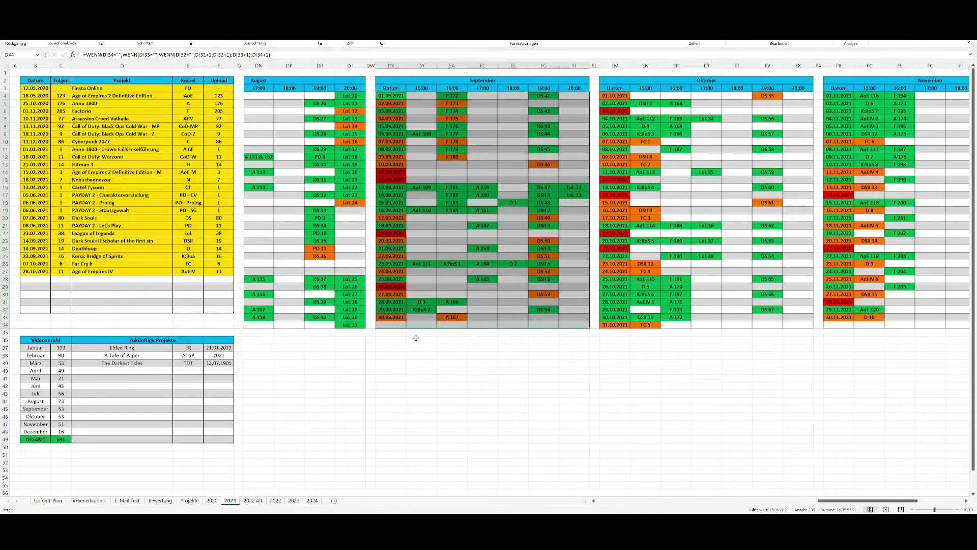
left_click_drag(260, 279, 442, 324)
scroll(474, 320, "right", 1)
scroll(475, 320, "right", 8)
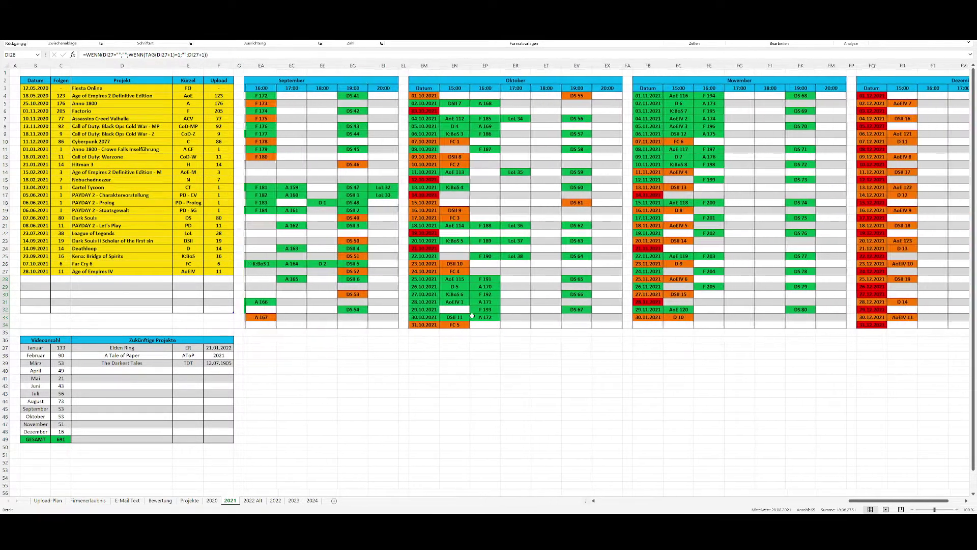
- Review the November and December 2021 blocks and check the year's total in the Videoanzahl table
scroll(471, 316, "right", 1)
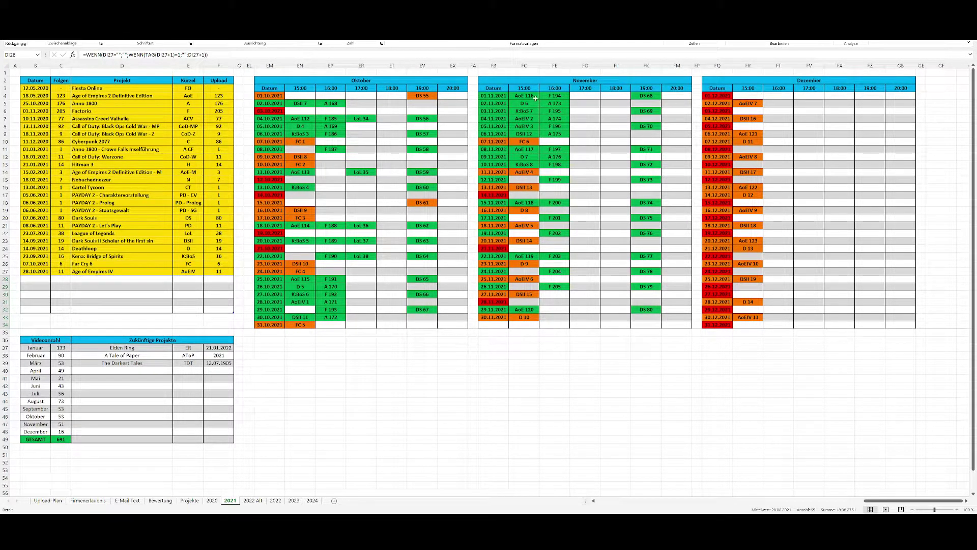
left_click_drag(489, 80, 501, 324)
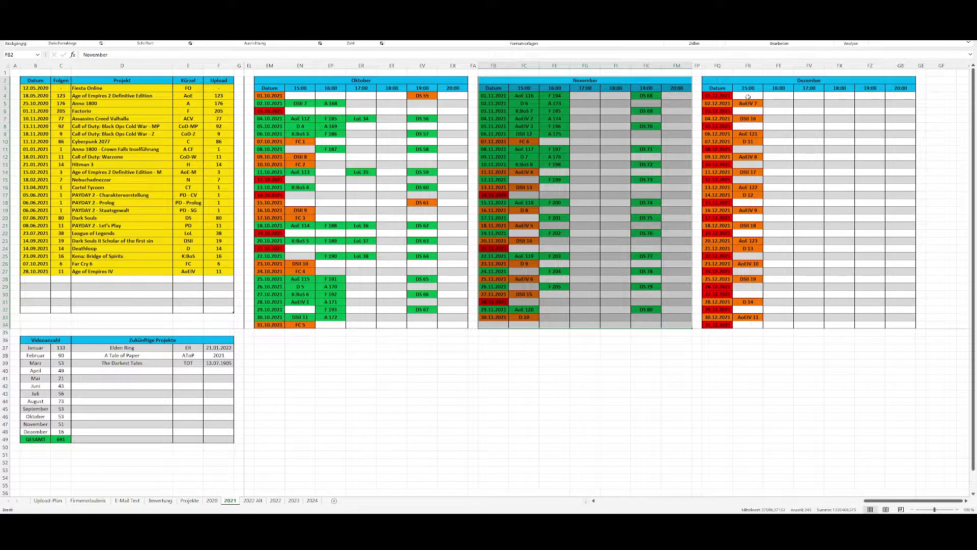
left_click_drag(748, 97, 745, 328)
left_click_drag(873, 81, 795, 334)
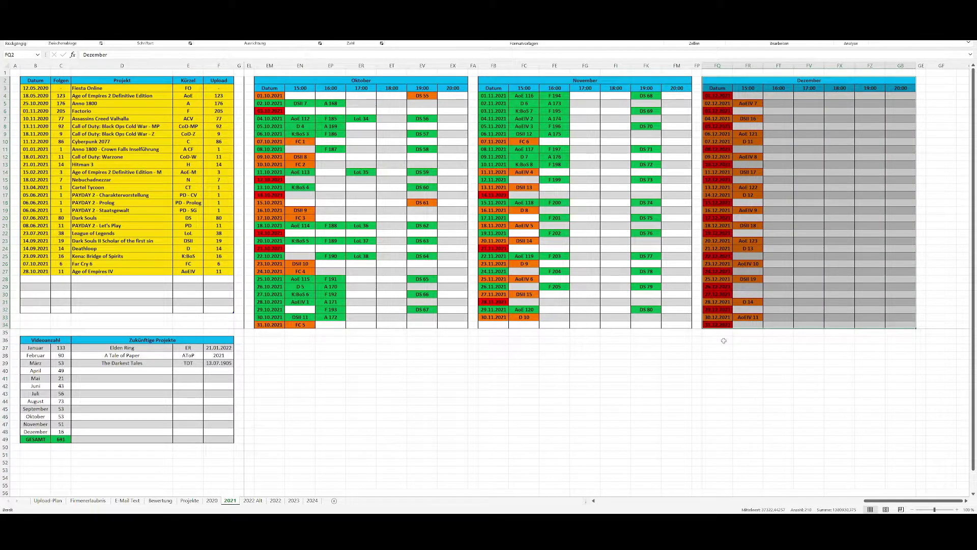
left_click(64, 440)
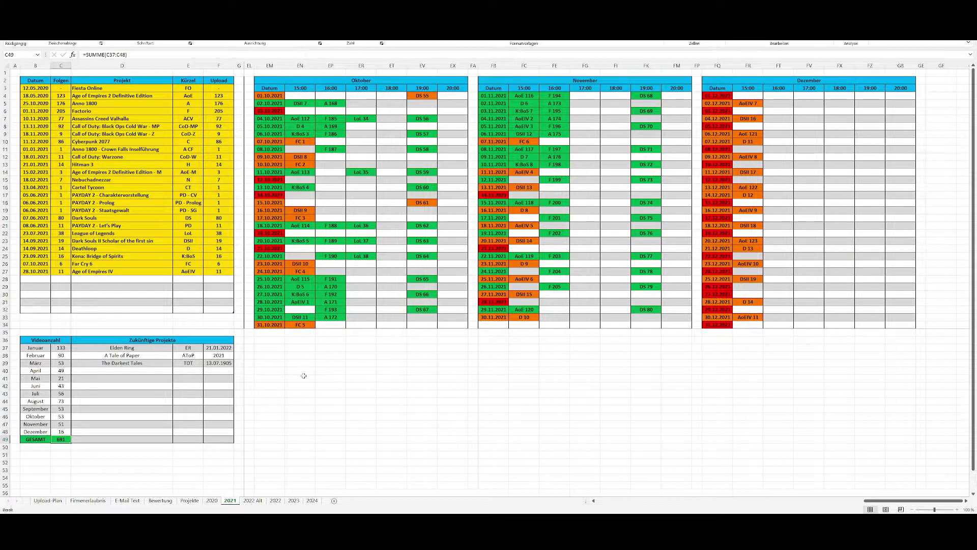
left_click(264, 340)
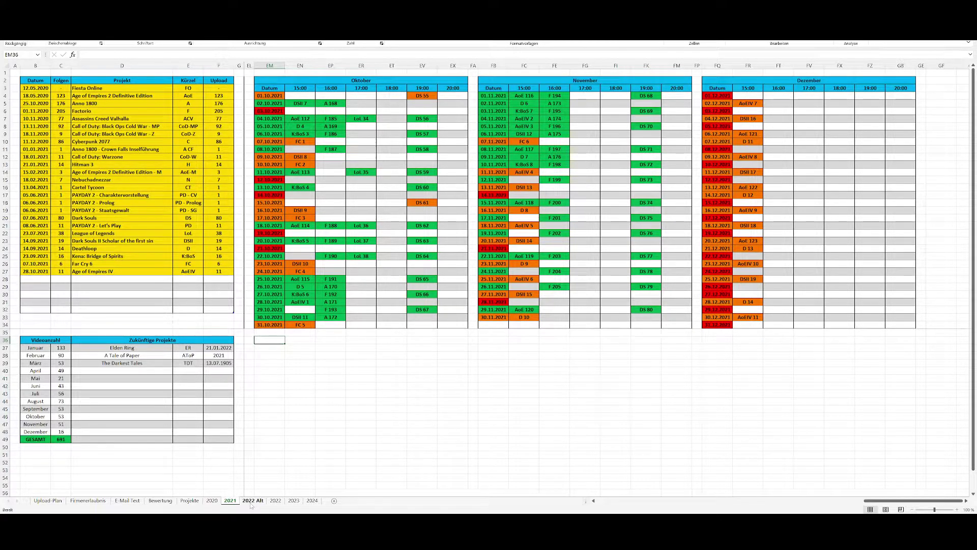
left_click(594, 501)
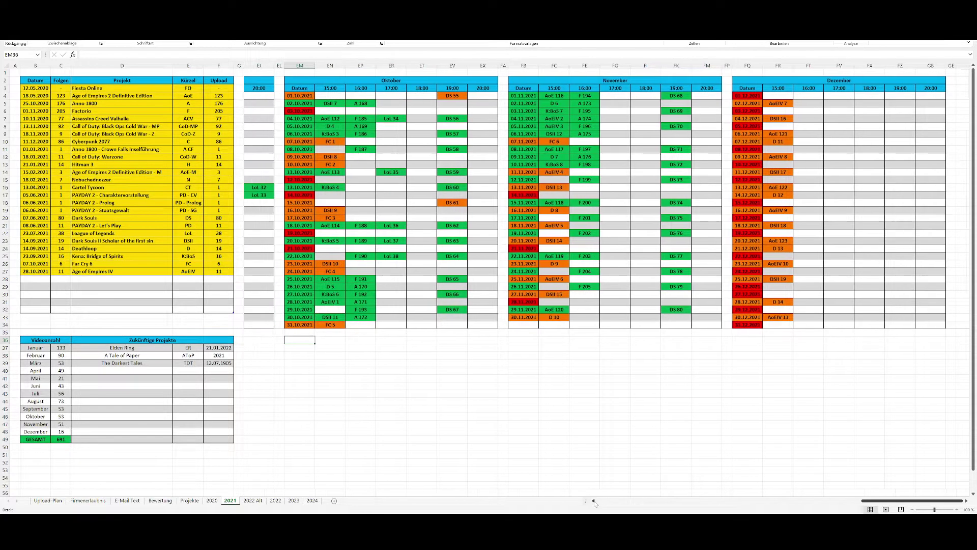
- Open the 2022 Alt sheet and examine January's early entries and its time slots from 15:00 to 20:00
left_click(253, 500)
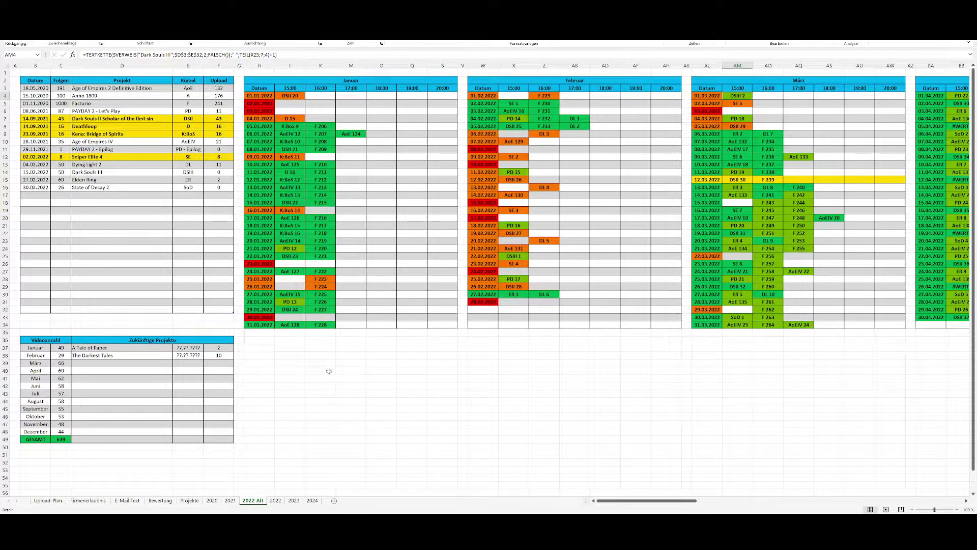
mouse_move(289, 96)
left_mouse_down()
mouse_move(314, 129)
mouse_move(262, 128)
mouse_move(371, 147)
left_mouse_up()
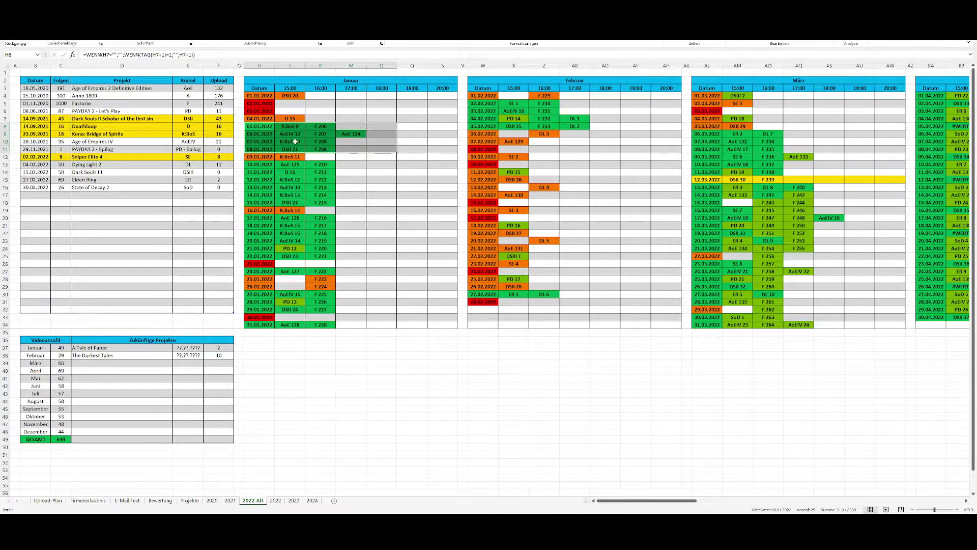
left_click_drag(290, 89, 450, 87)
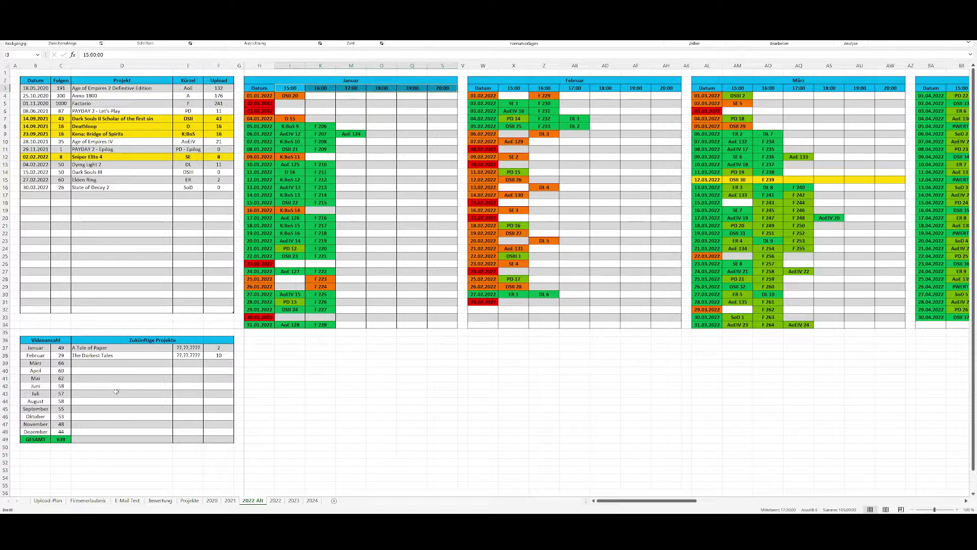
- Look at the 2020 sheet for comparison, and return to 2022 Alt to examine January's 15:00 and 16:00 columns
left_click(230, 500)
left_click(212, 500)
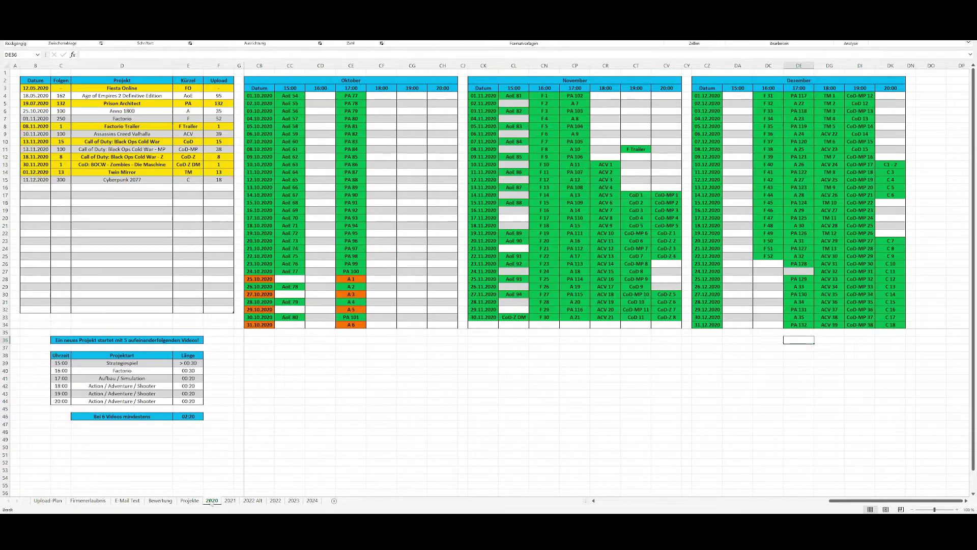
left_click(261, 501)
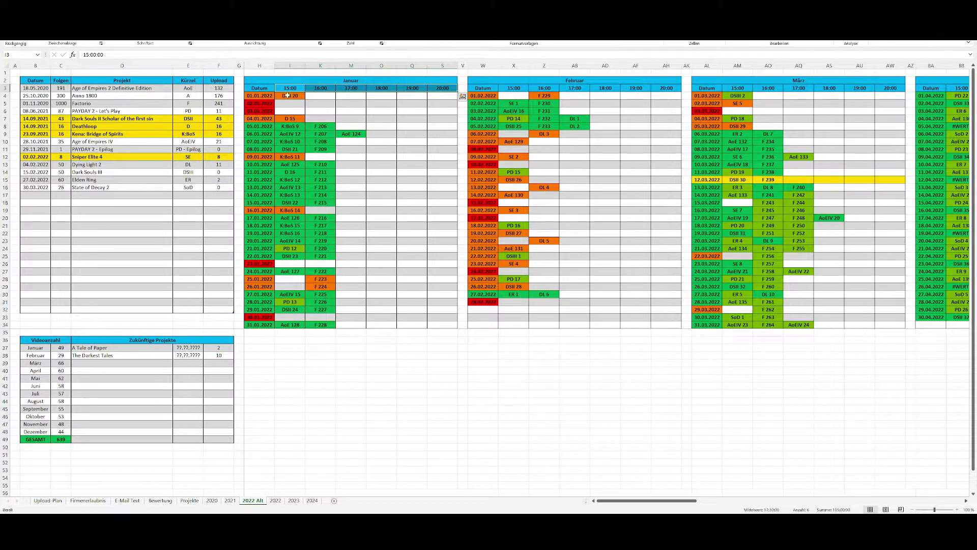
left_click_drag(288, 95, 322, 89)
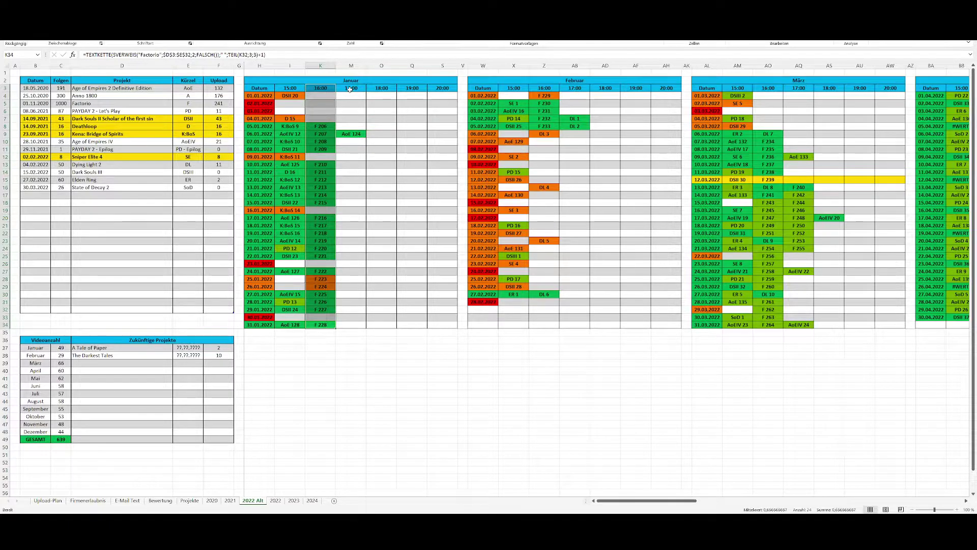
- Examine January's 15:00 to 20:00 slots on 2022 Alt and the February schedule from 06.02.2022 to 27.02.2022
left_click_drag(350, 90, 432, 323)
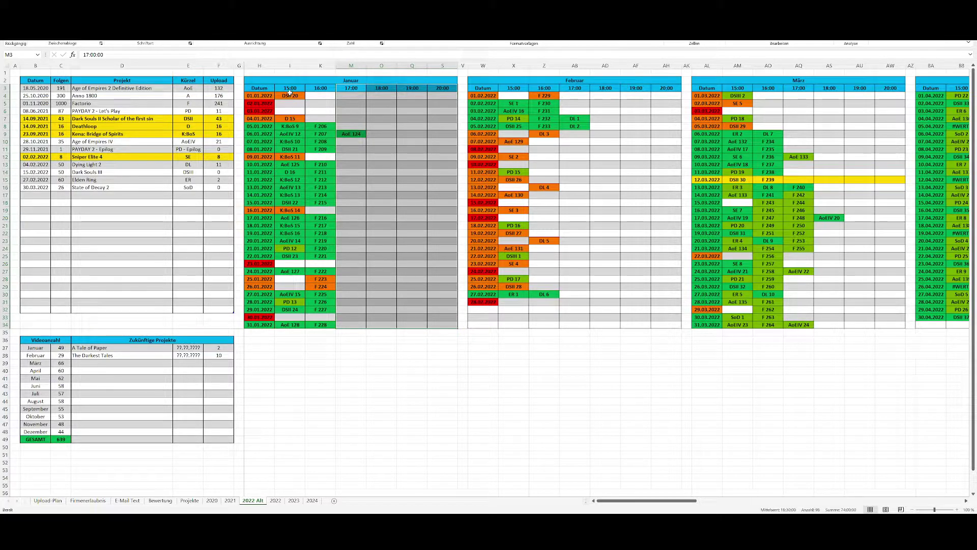
left_click_drag(290, 126, 326, 324)
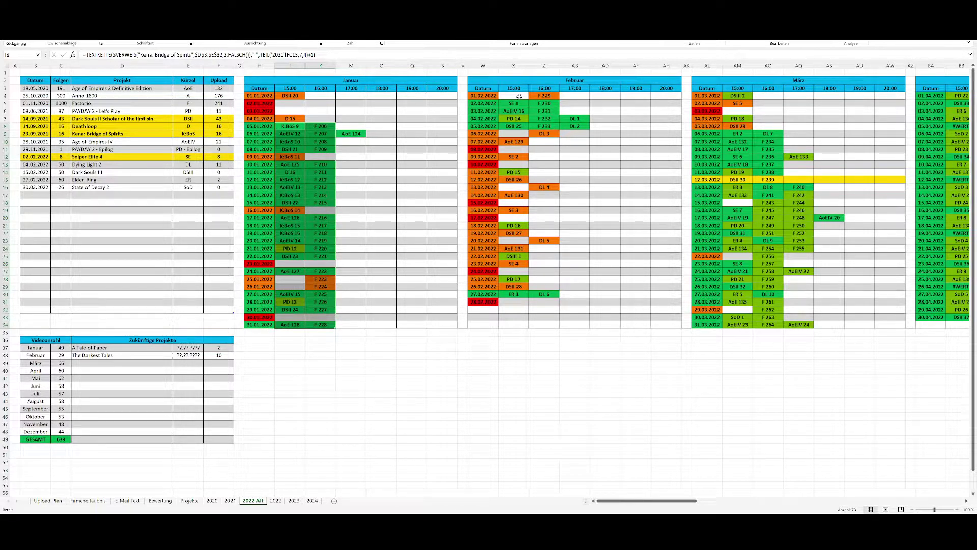
left_click_drag(666, 134, 483, 288)
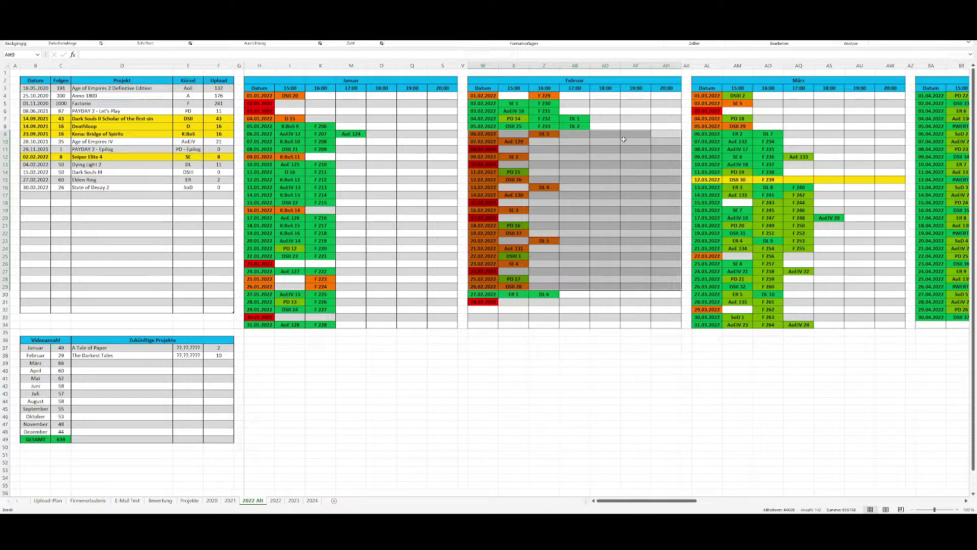
left_click_drag(656, 134, 476, 296)
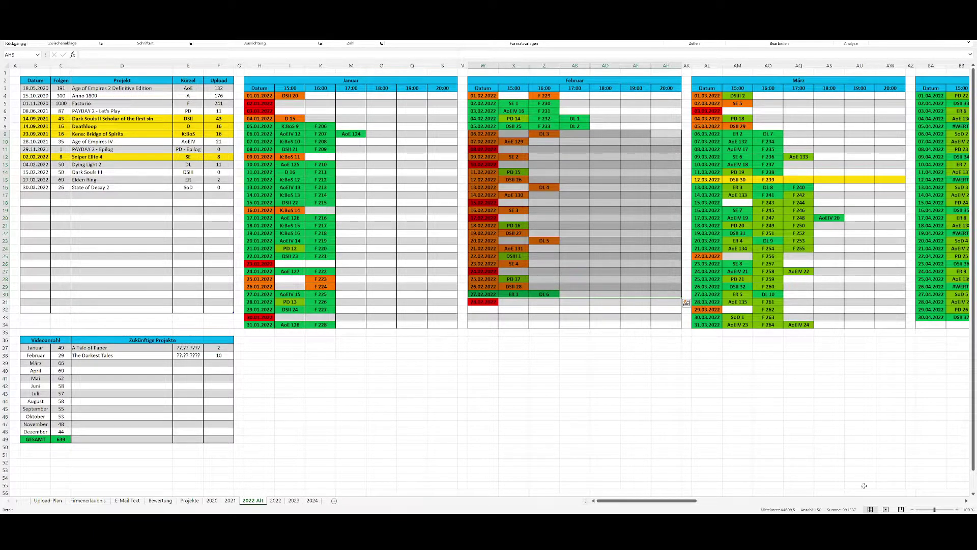
- Check the current date in the system calendar, and go over February's entries from 06.02.2022 to the end of the month
key("super+alt+d")
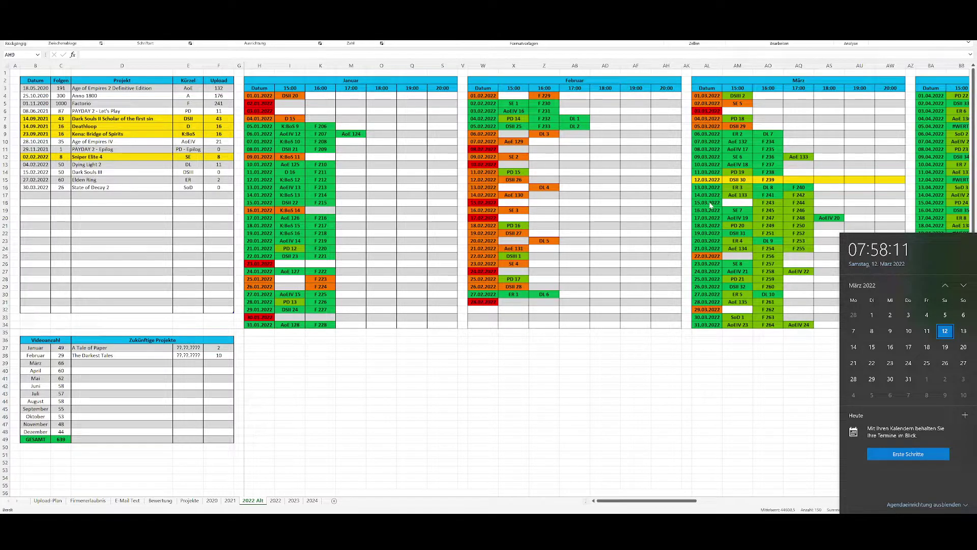
left_click(685, 203)
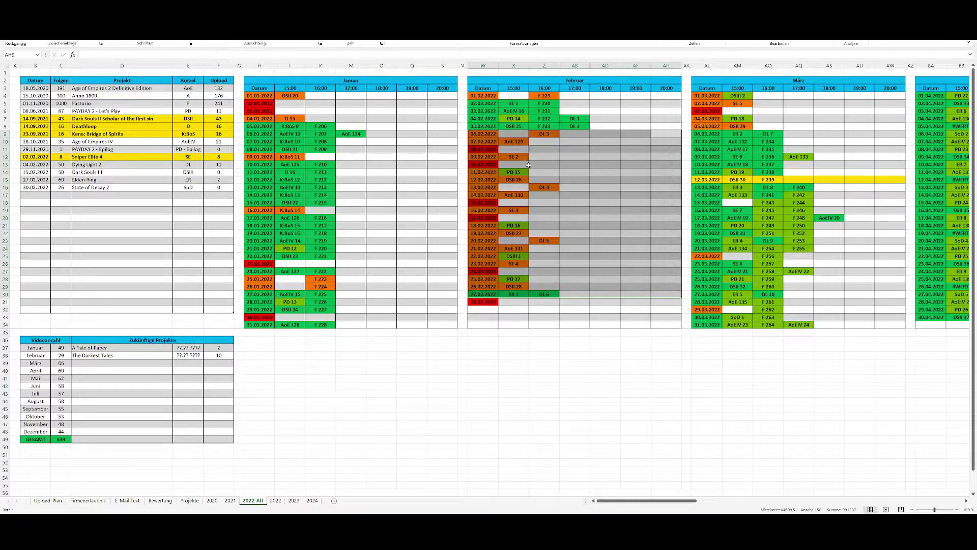
left_click_drag(489, 134, 671, 301)
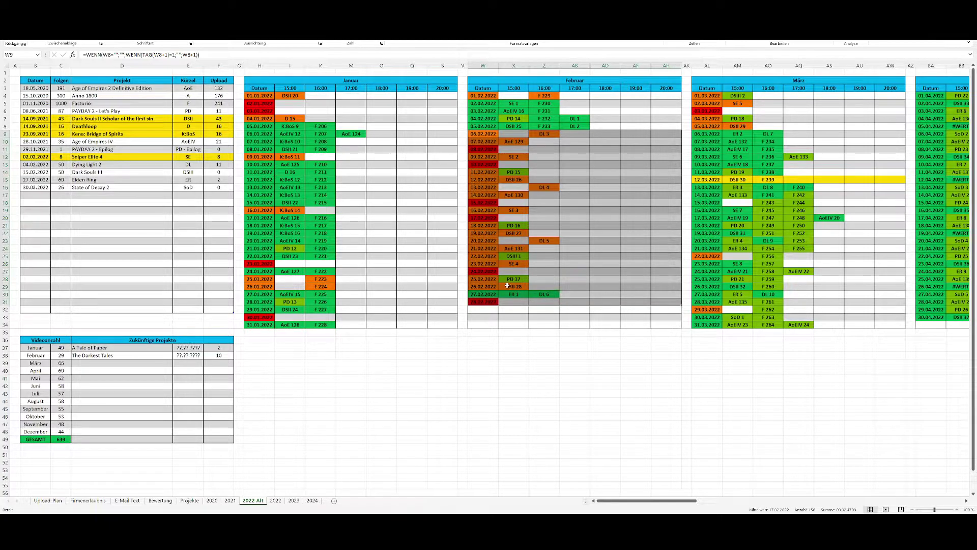
left_click(606, 209)
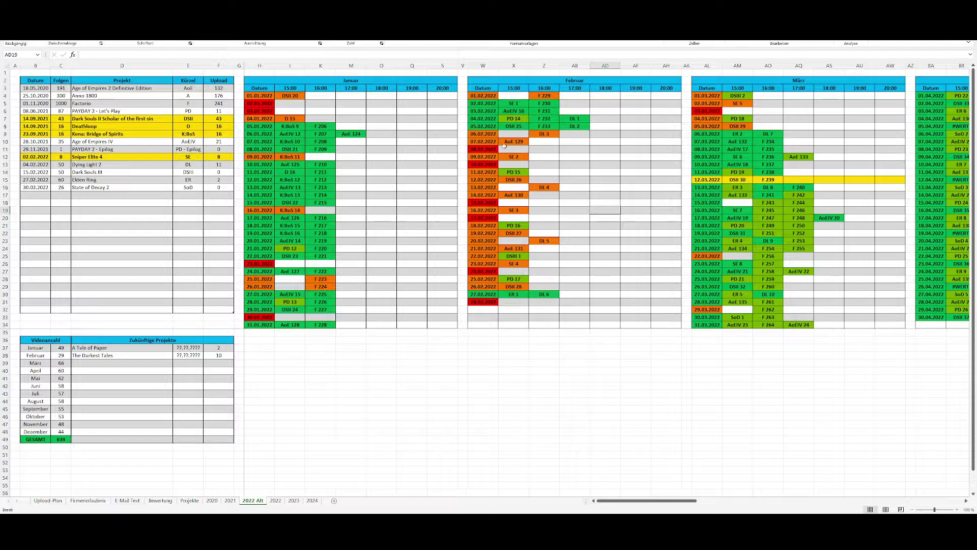
left_click_drag(542, 134, 471, 300)
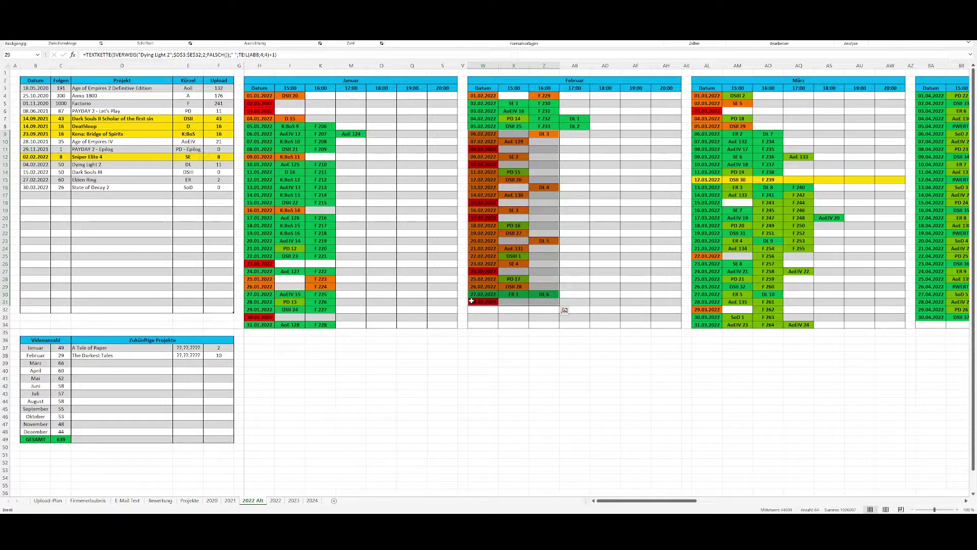
left_click(564, 157)
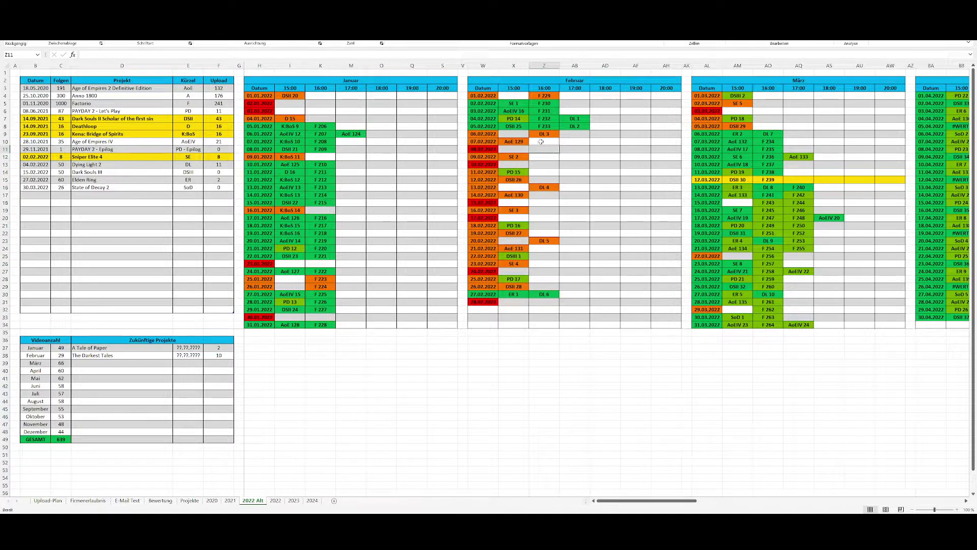
- Compare the red-marked days 08.02.2022 and 03.03.2022, and review the complete February block
left_click_drag(542, 134, 516, 180)
left_click_drag(483, 148, 513, 148)
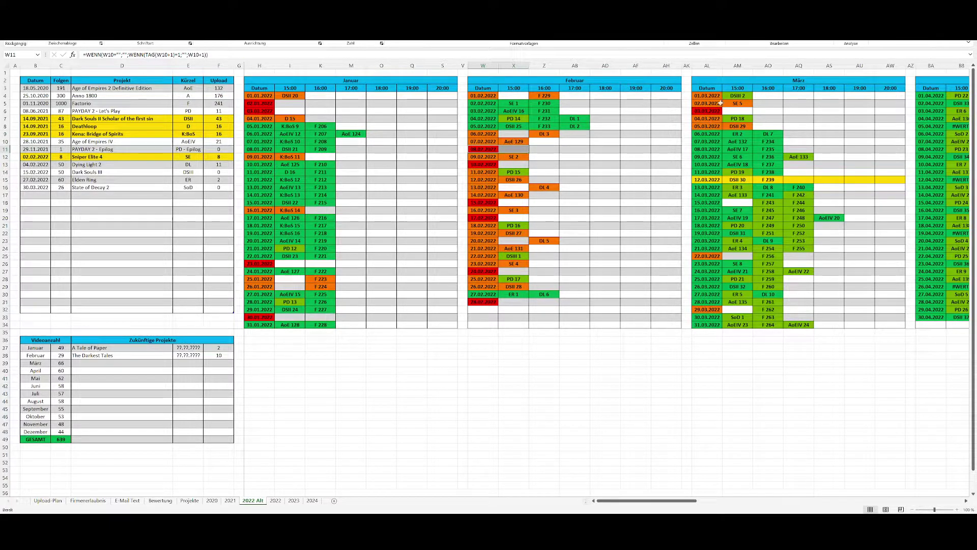
left_click(706, 111)
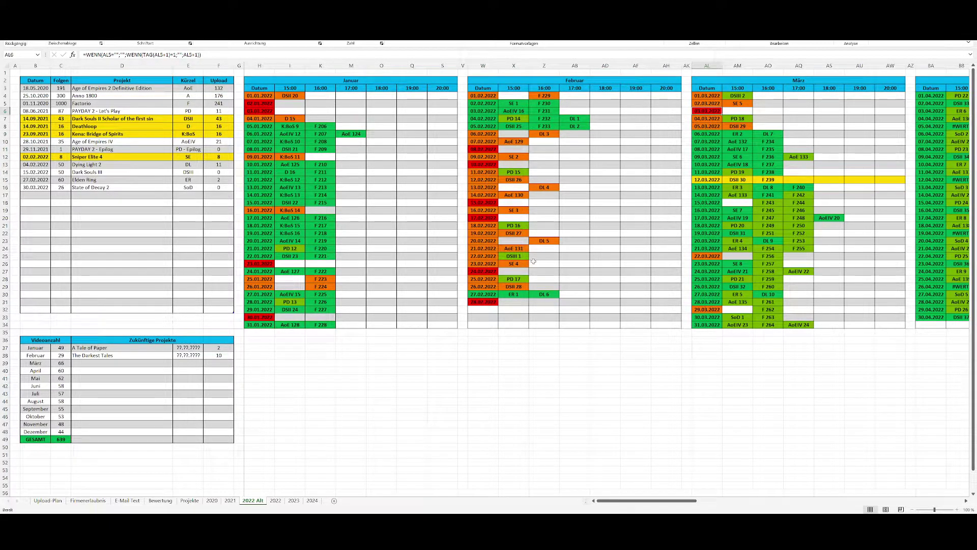
left_click(544, 202)
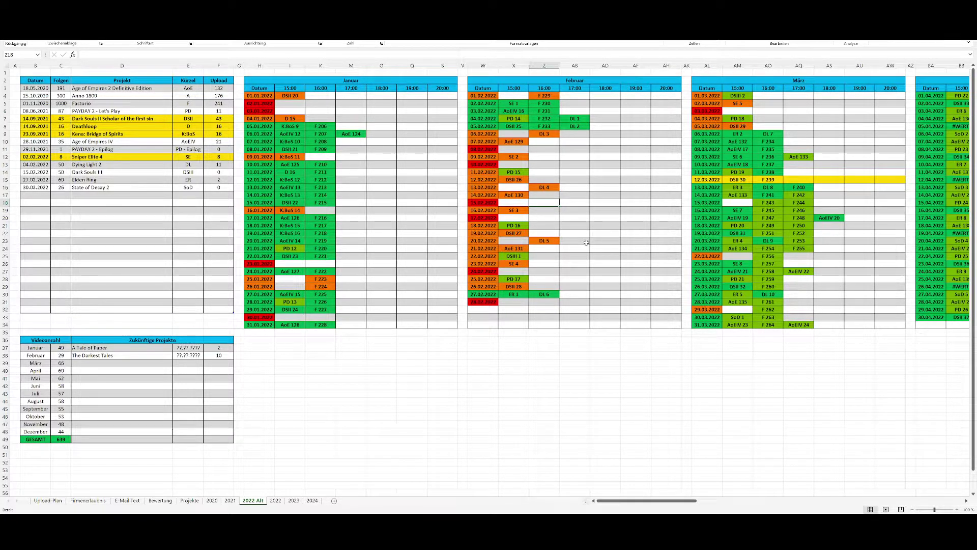
left_click_drag(672, 81, 616, 326)
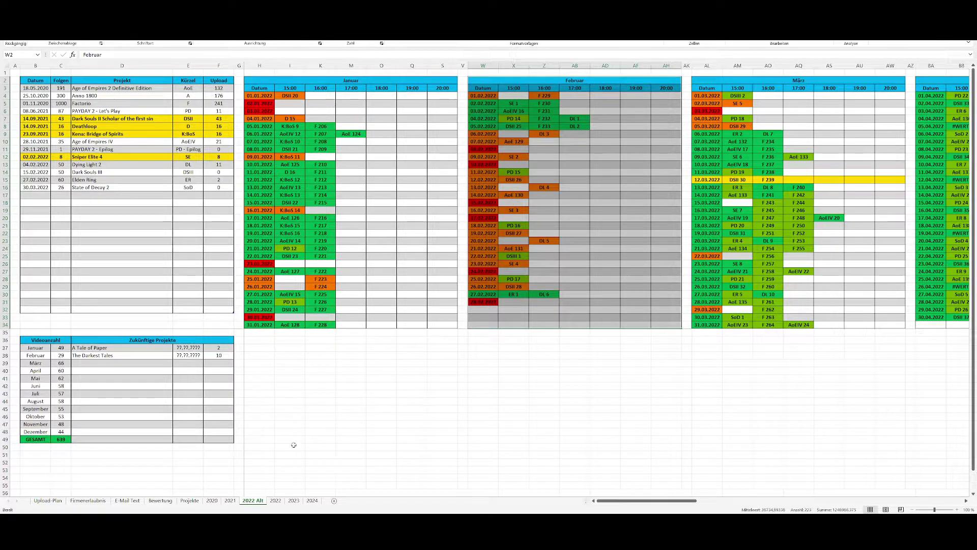
left_click(545, 394)
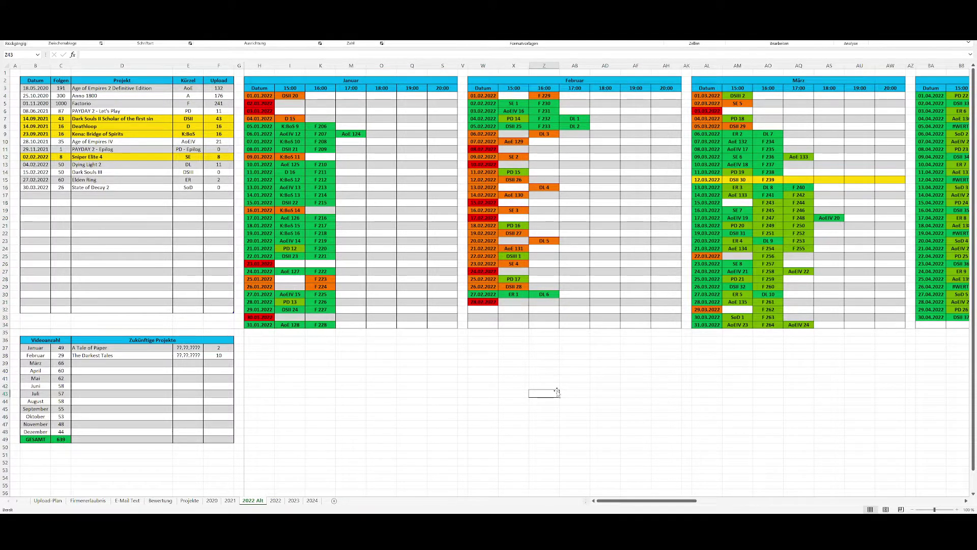
- Compare the layout and colour coding of the 2022 Alt sheet with the 2022 sheet, alternating between them
scroll(555, 391, "right", 1)
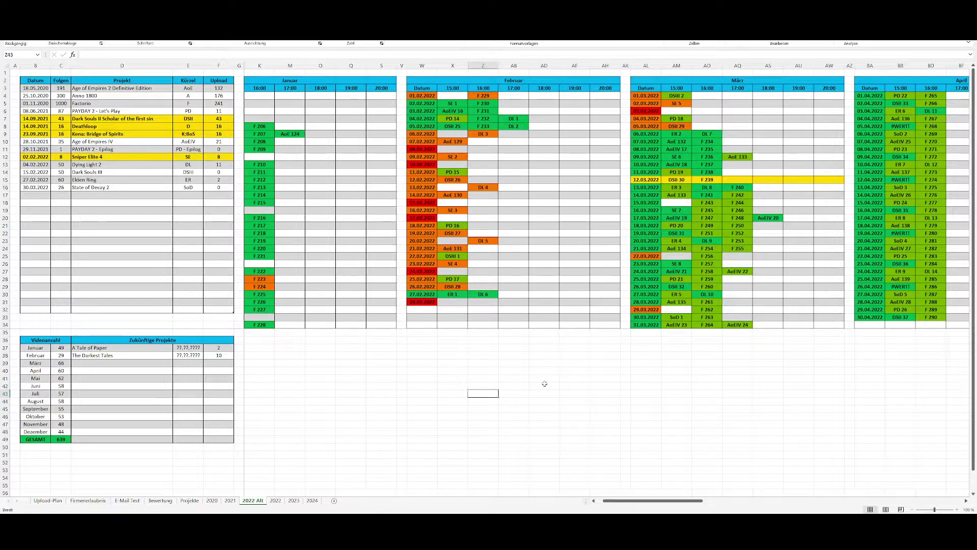
left_click(275, 500)
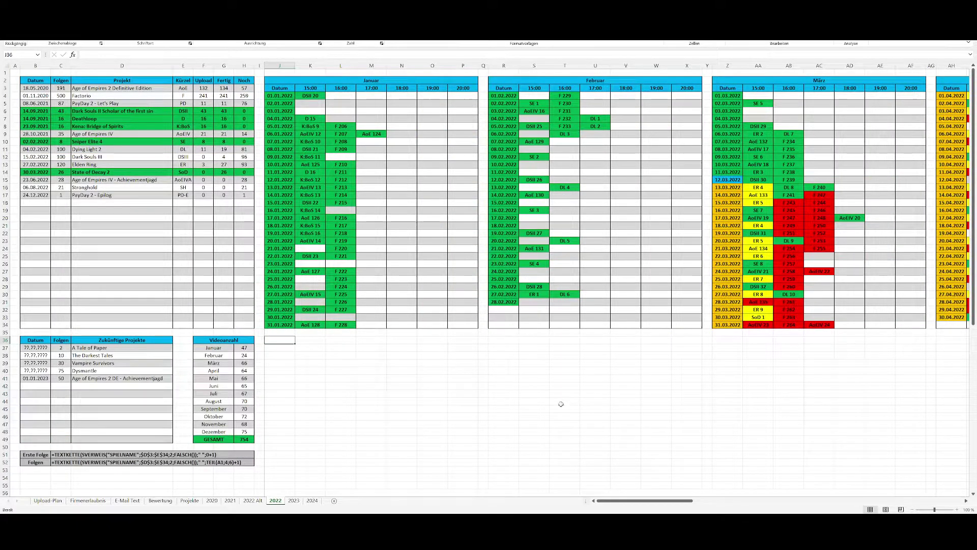
left_click(253, 501)
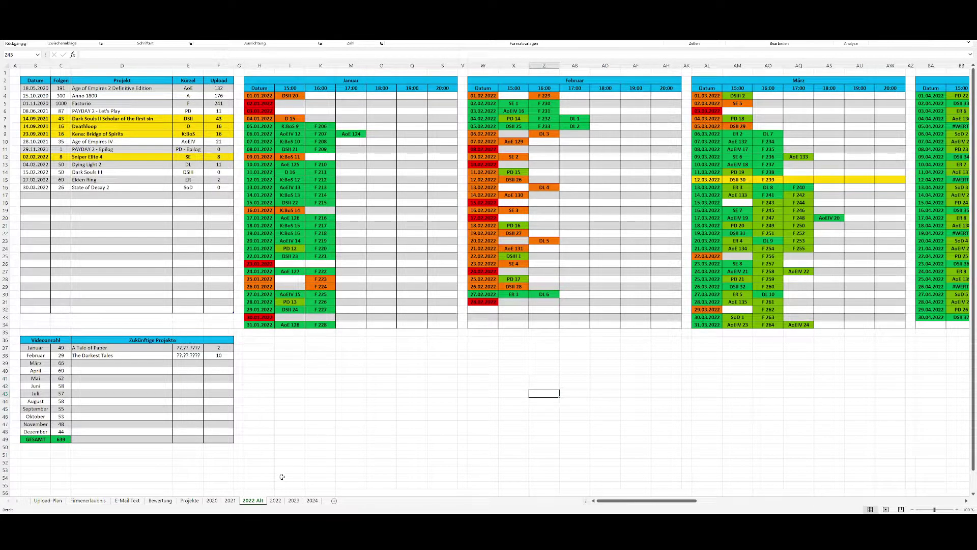
left_click(276, 501)
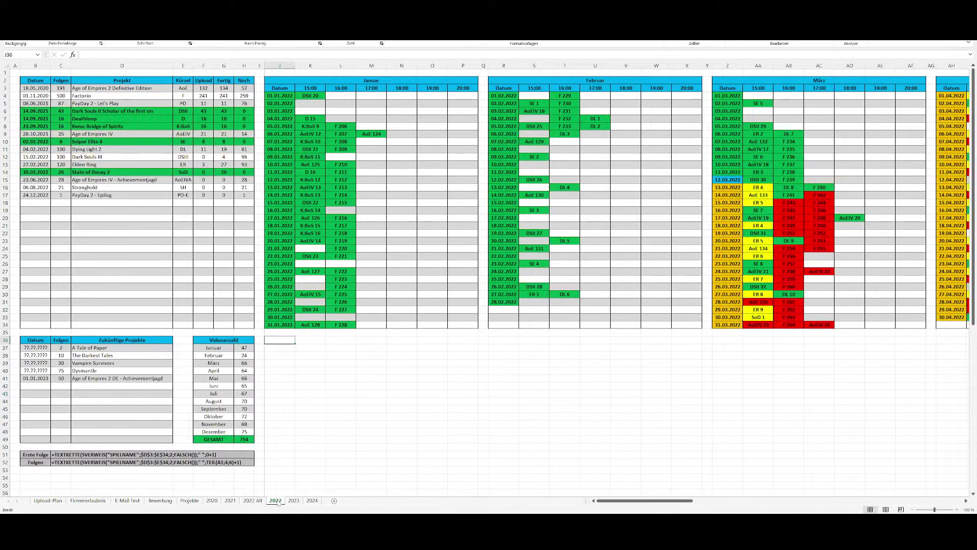
left_click(253, 500)
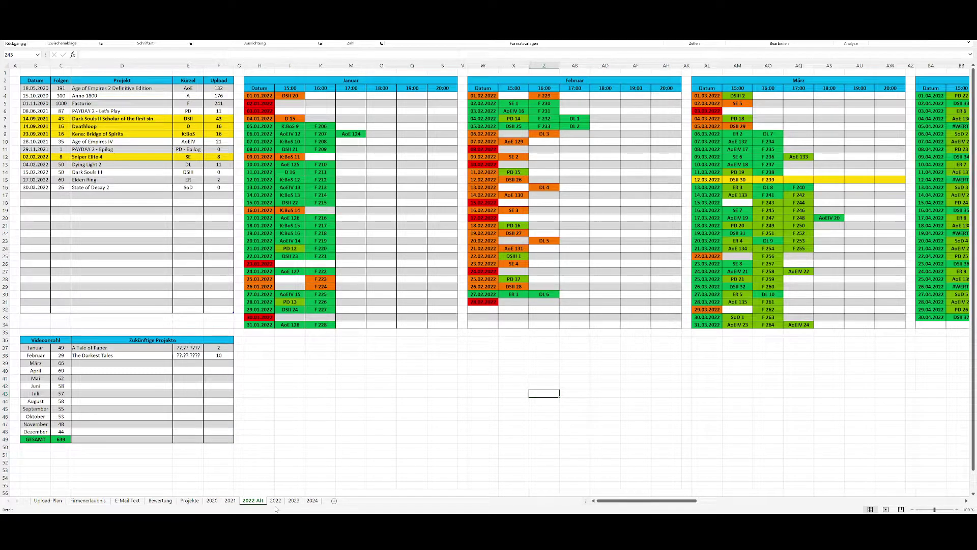
left_click(275, 504)
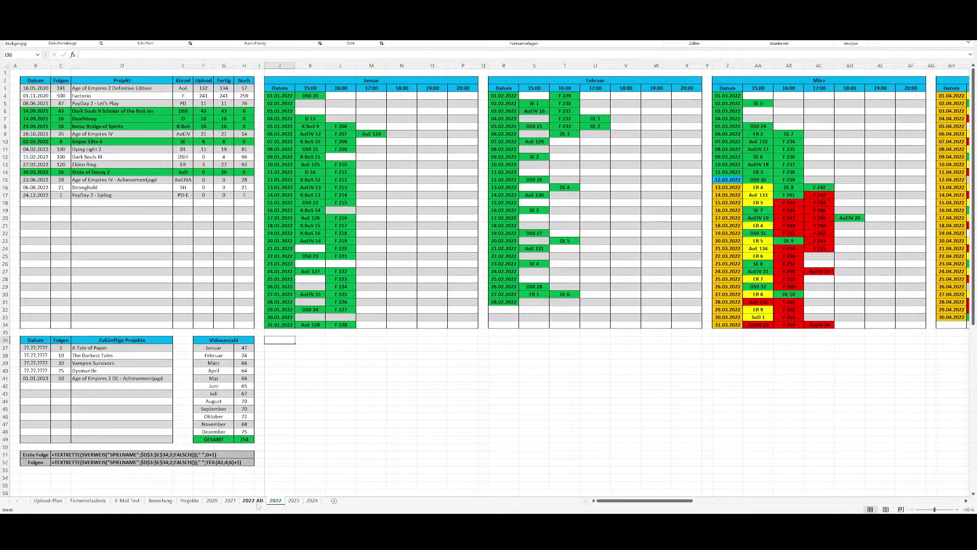
left_click(253, 501)
left_click(275, 503)
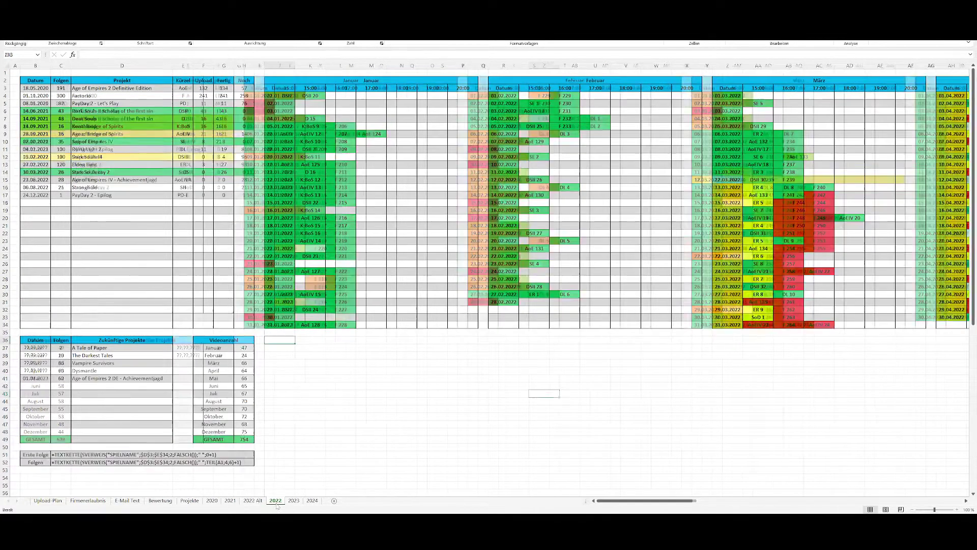
left_click(256, 502)
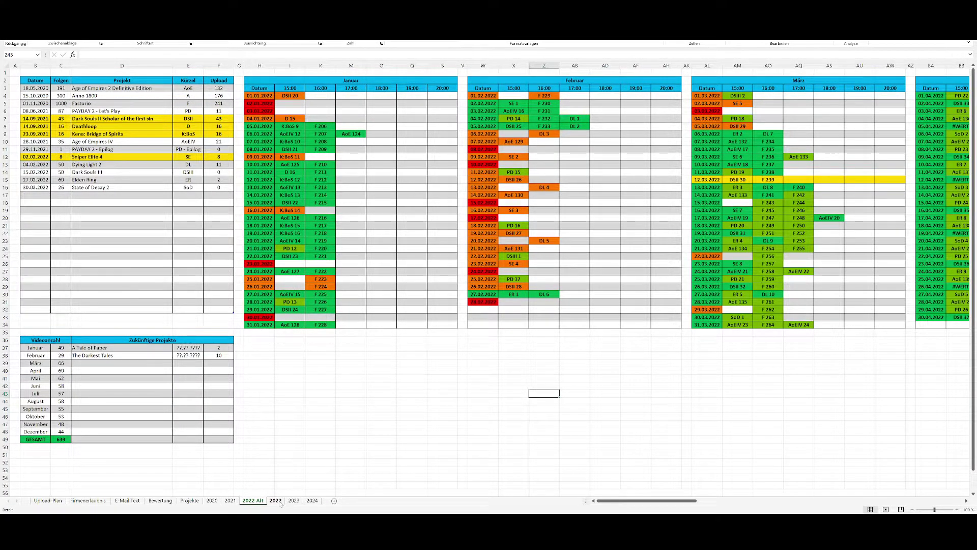
left_click(275, 501)
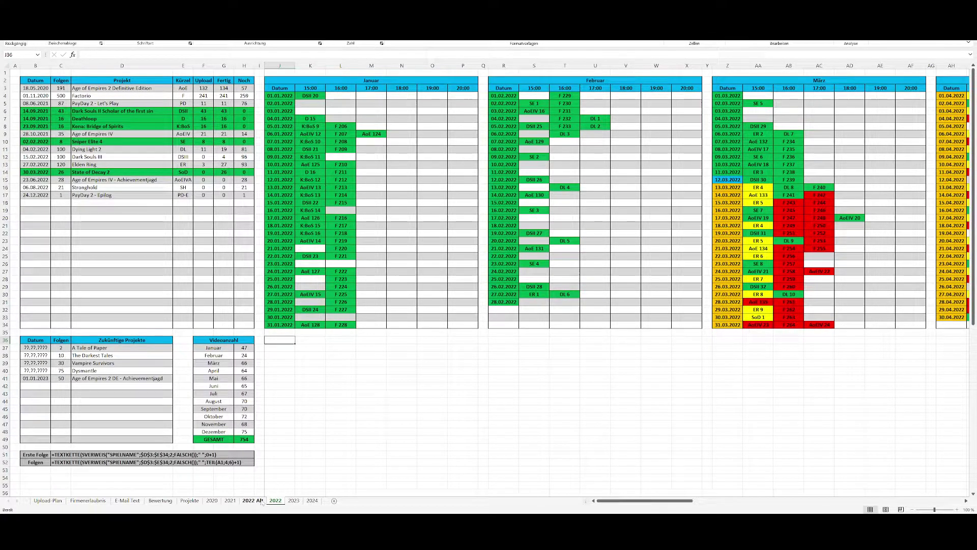
- Compare the 2022 project table, including its Noch column, with the Datum to Upload columns of the 2022 Alt project table
left_click(246, 65)
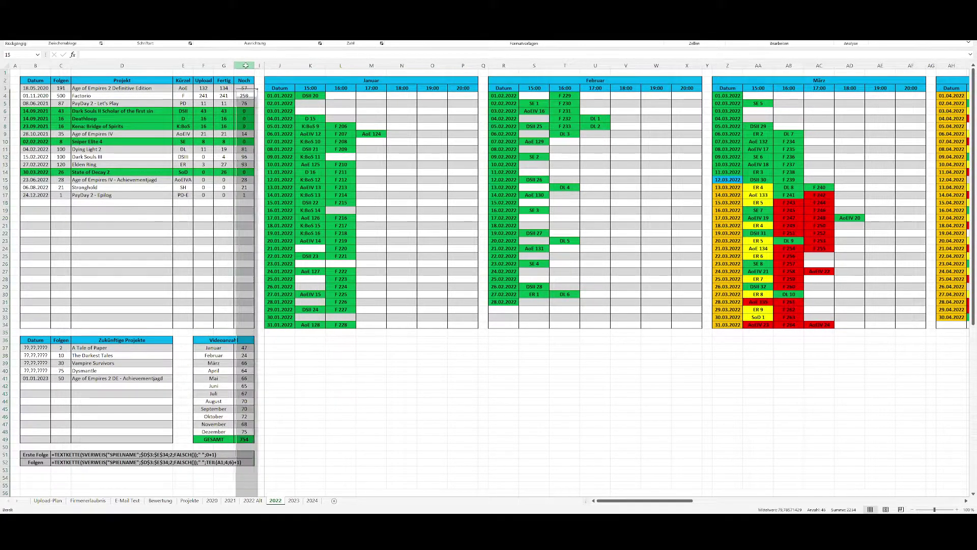
left_click_drag(244, 80, 36, 325)
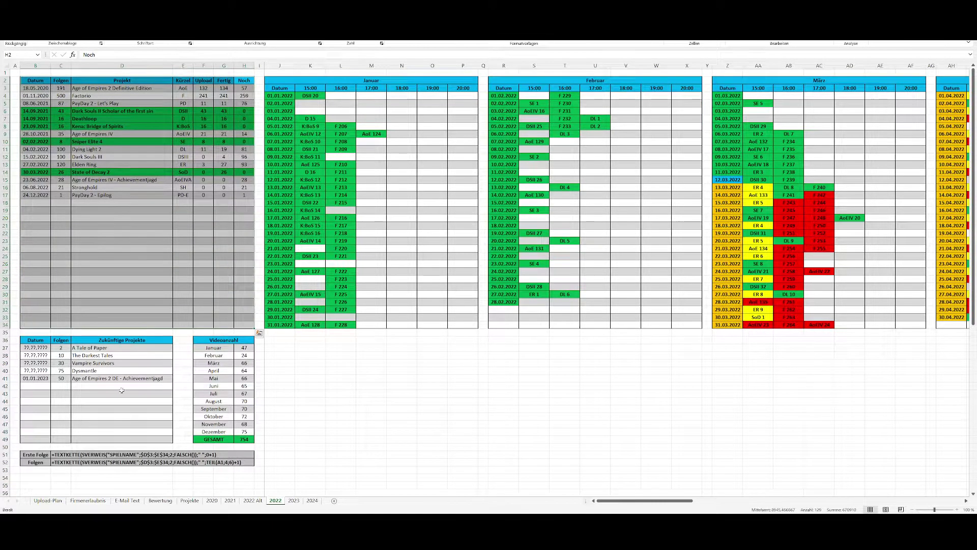
left_click(251, 501)
left_click(122, 217)
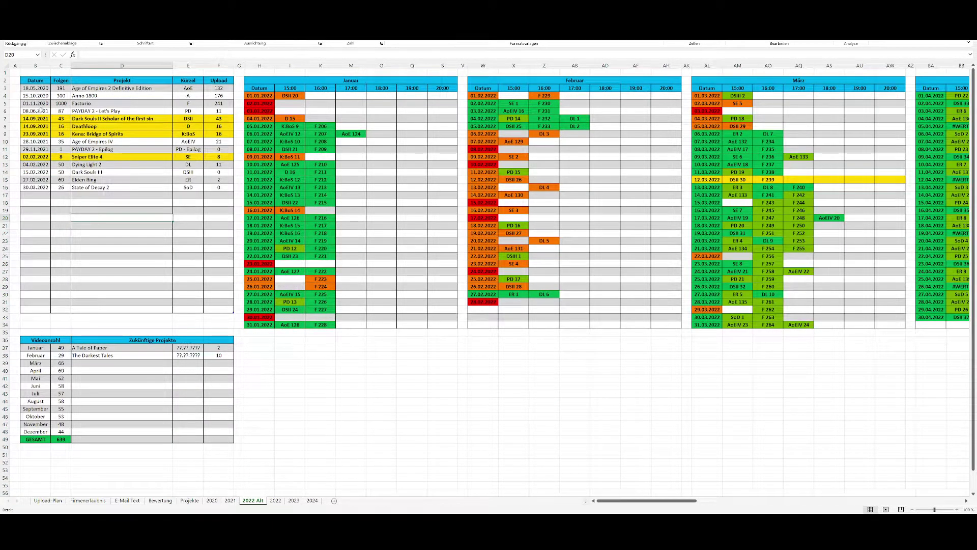
left_click_drag(37, 80, 57, 312)
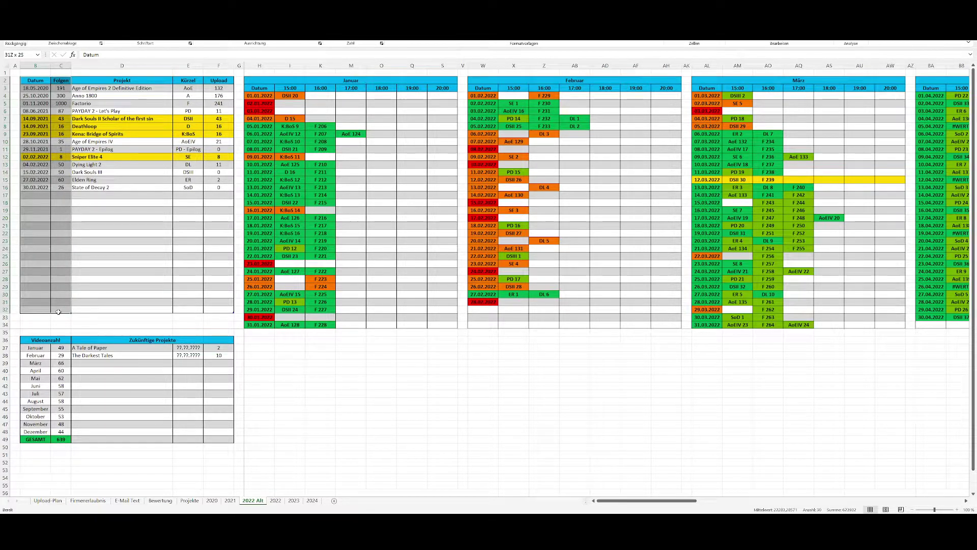
left_click_drag(58, 312, 193, 311)
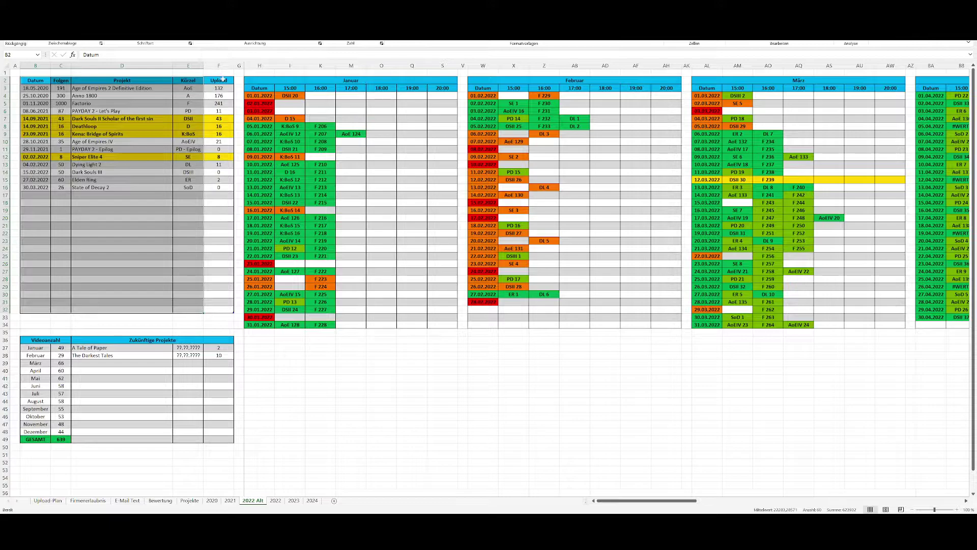
left_click(226, 81)
left_click_drag(226, 82, 229, 311)
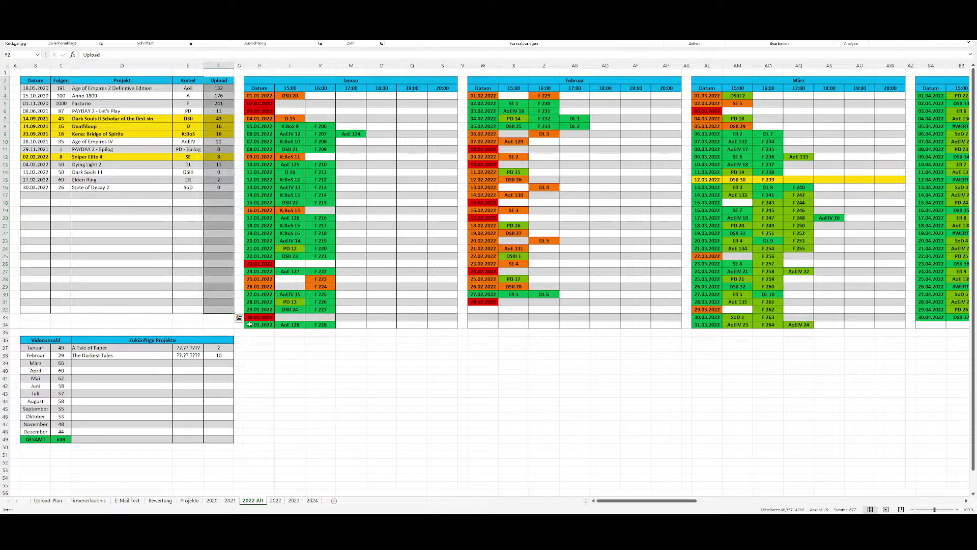
- Return to the 2022 sheet and examine its project table, particularly the Fertig and Noch columns
left_click(276, 500)
left_click_drag(203, 82, 36, 309)
left_click_drag(224, 80, 244, 327)
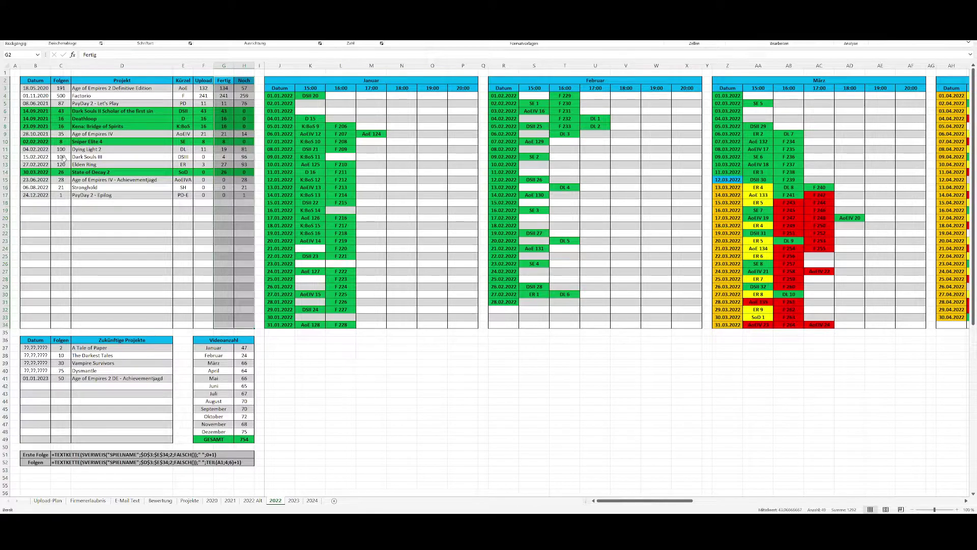
- Examine the planned number of episodes for Dark Souls III in the 2022 project table
left_click_drag(64, 157, 115, 156)
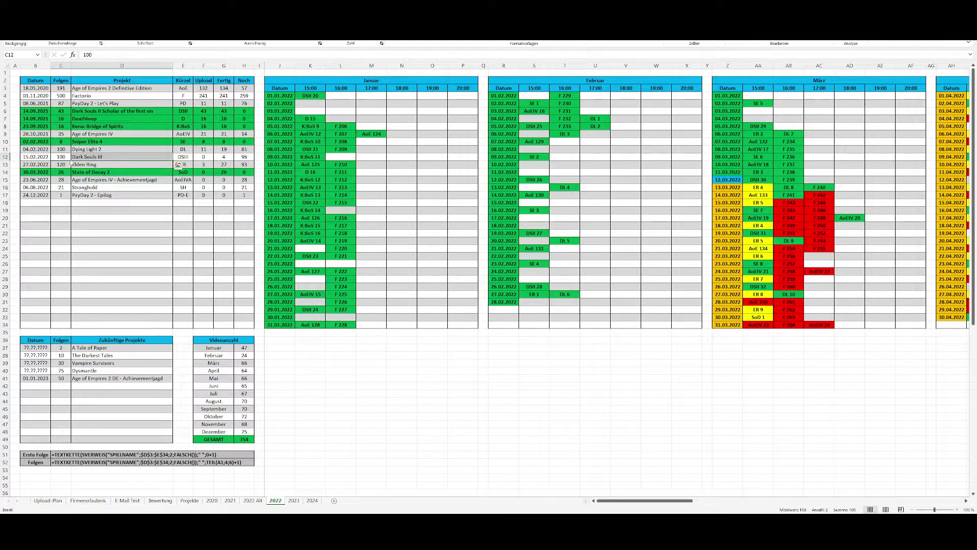
left_click(81, 158)
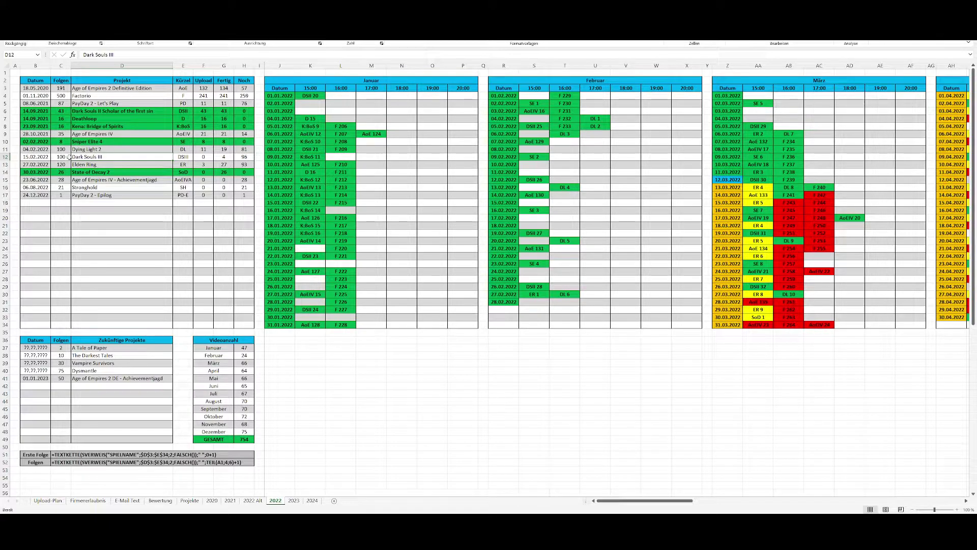
left_click(68, 157)
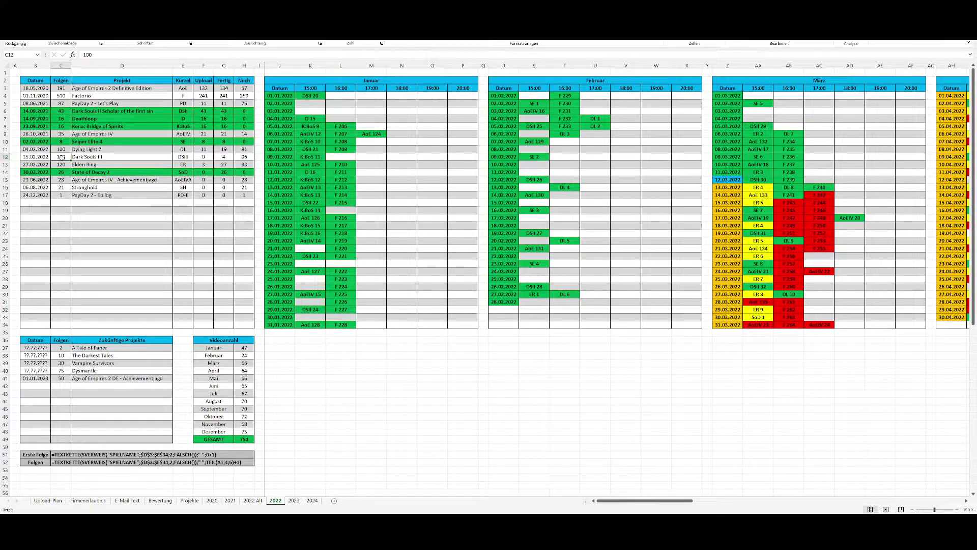
left_click_drag(68, 157, 153, 158)
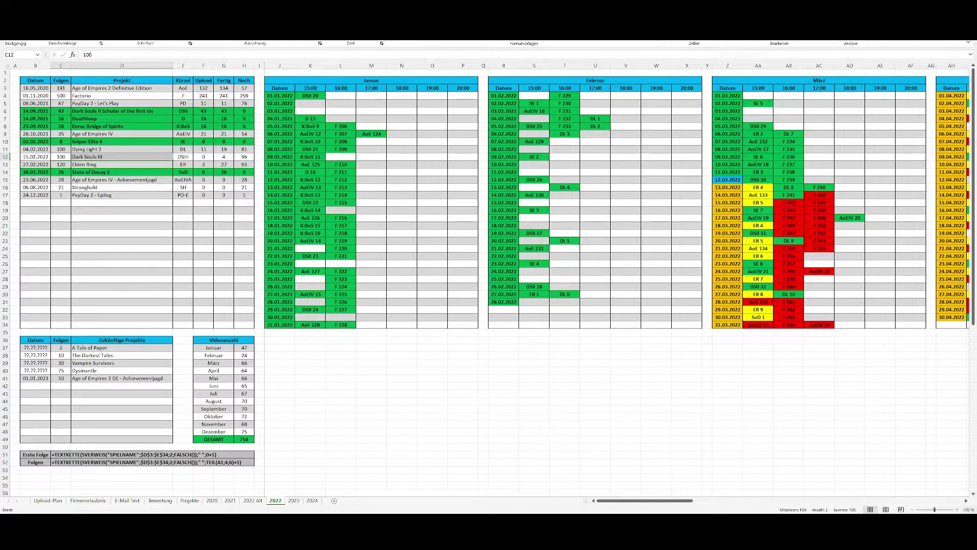
- Examine the Dark Souls III row in the 2022 project table, from its project name to its Kürzel and Upload entries
left_click(956, 509)
left_click(957, 509)
left_click(957, 509)
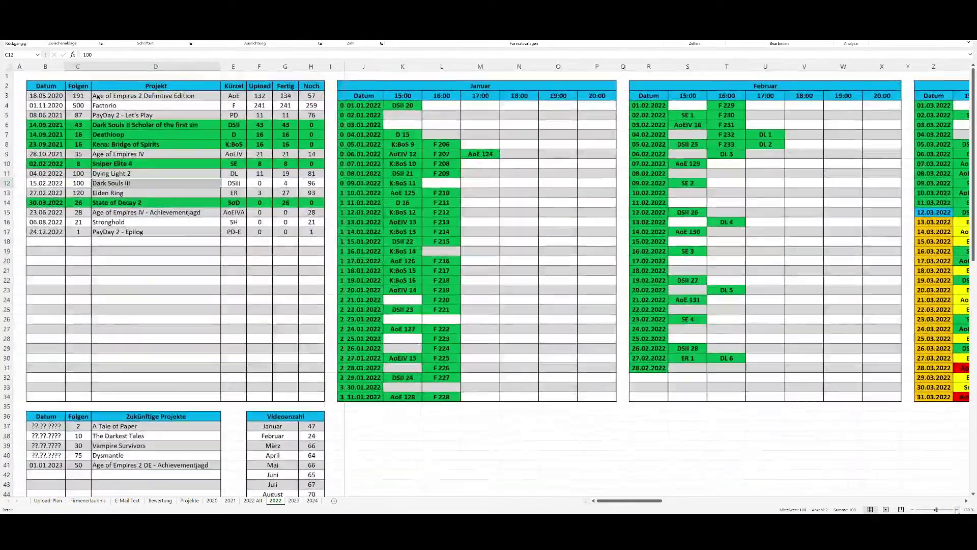
left_click(957, 509)
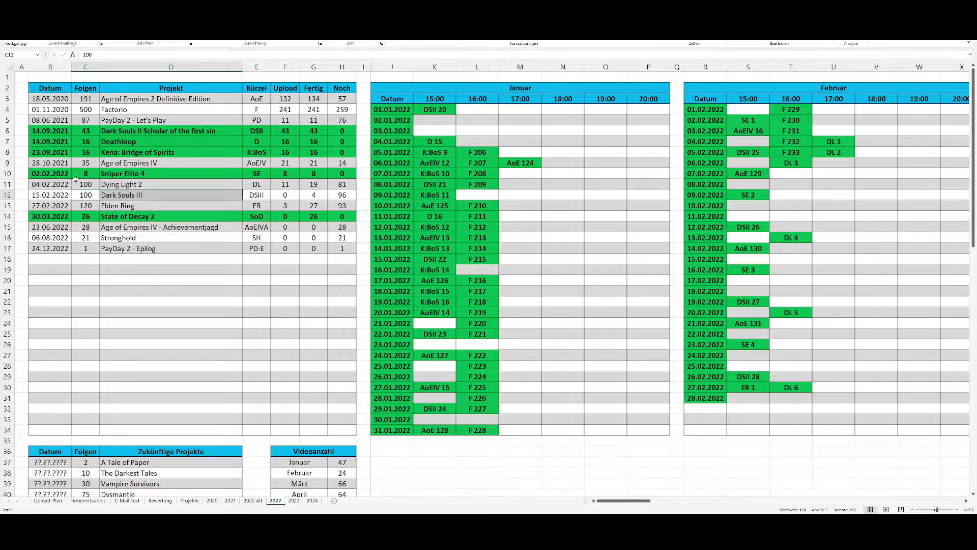
left_click(131, 199)
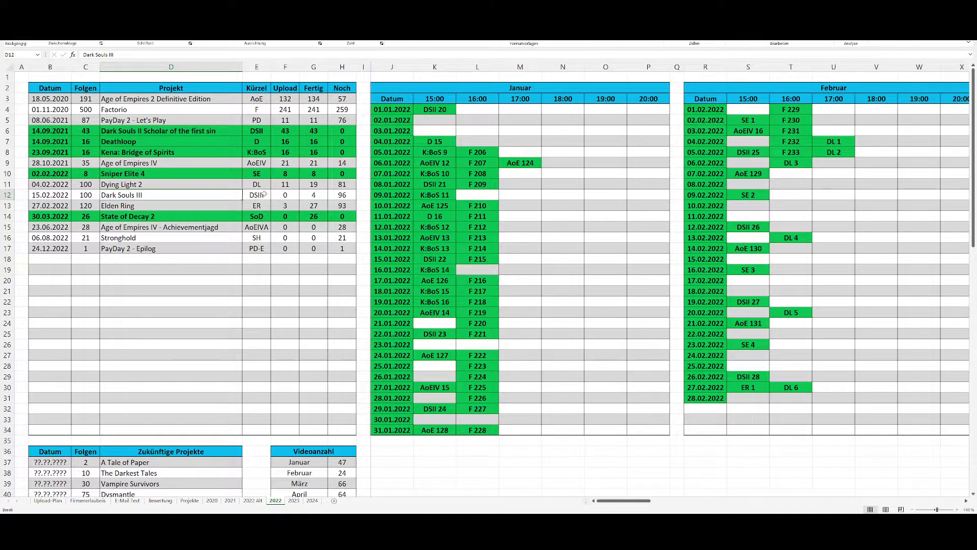
left_click(264, 194)
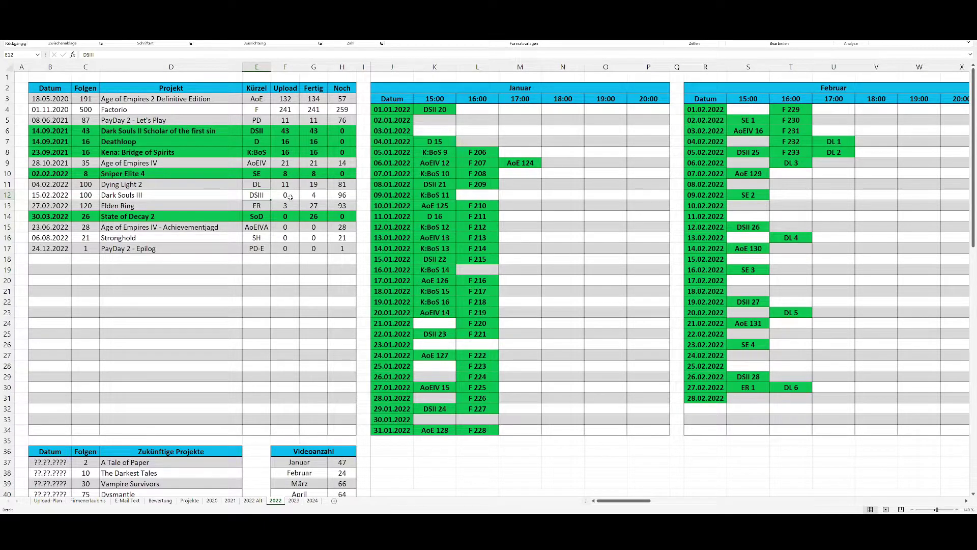
left_click(289, 197)
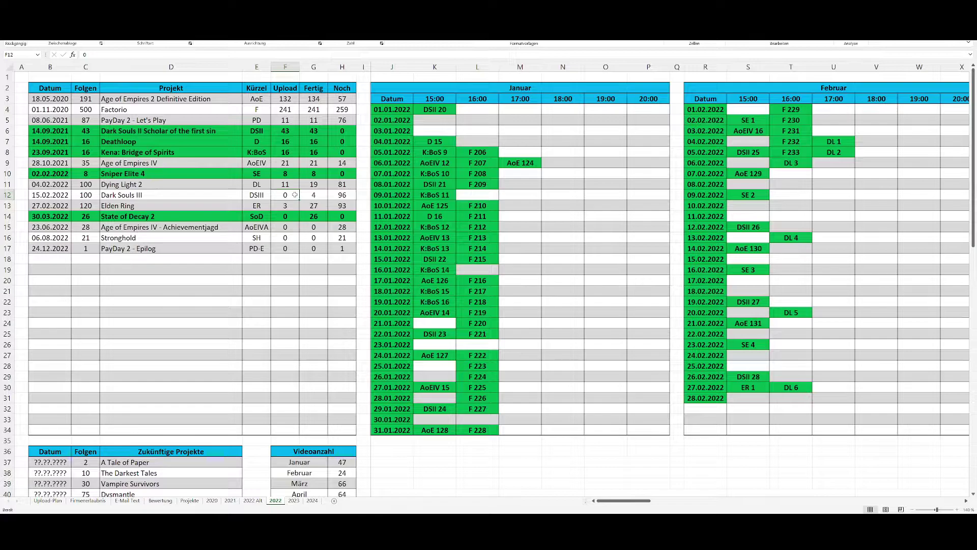
- Compare the Upload and Fertig values of Dark Souls III and inspect the formula in its Noch cell
left_click(311, 199)
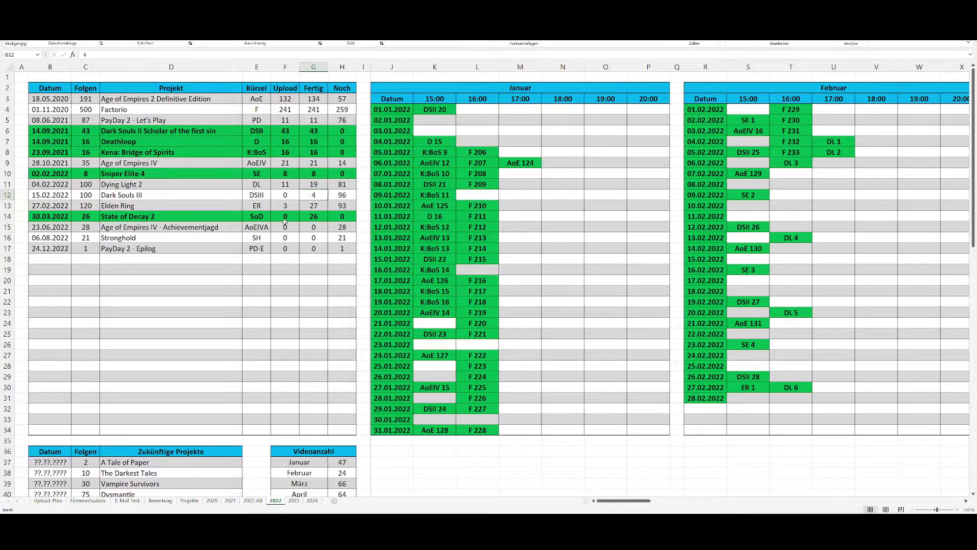
left_click(288, 198)
left_click(313, 197)
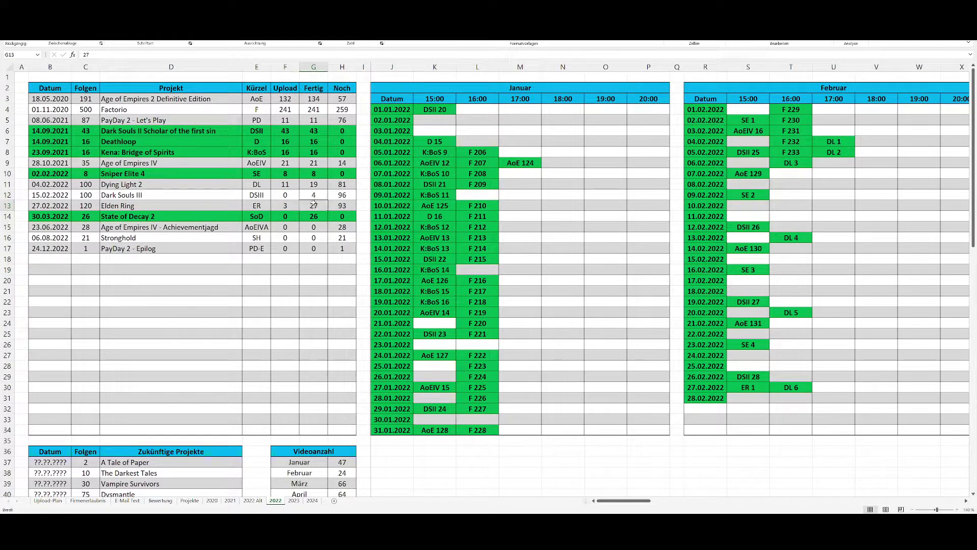
left_click(313, 90)
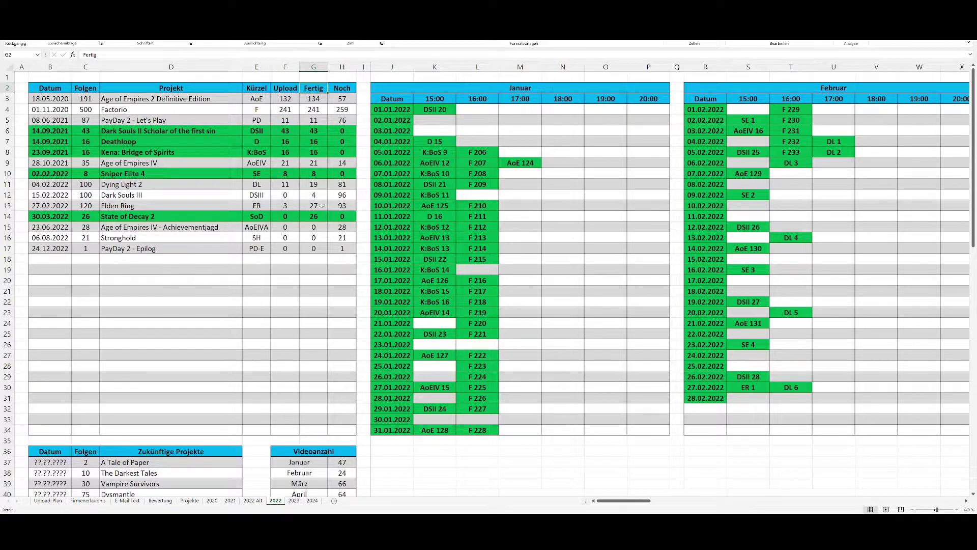
left_click(322, 197)
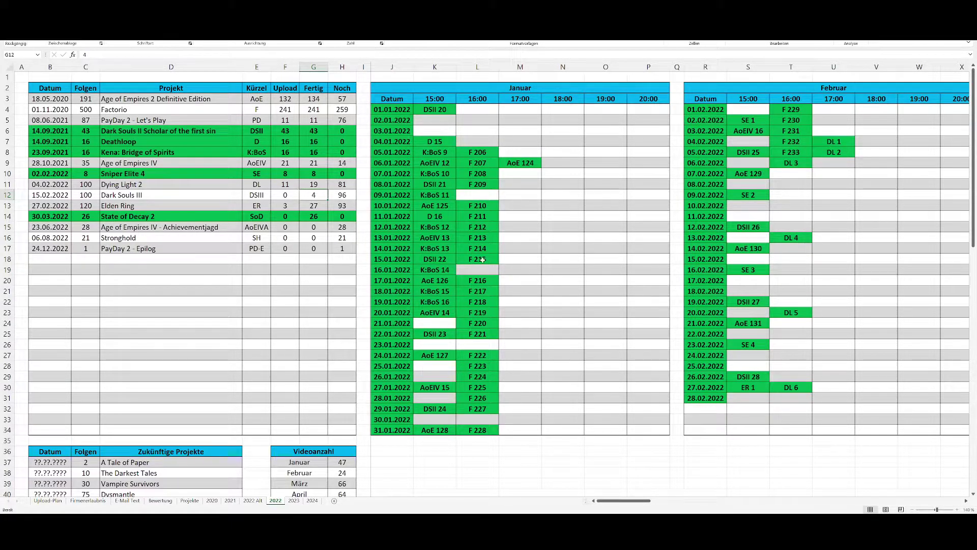
left_click(351, 194)
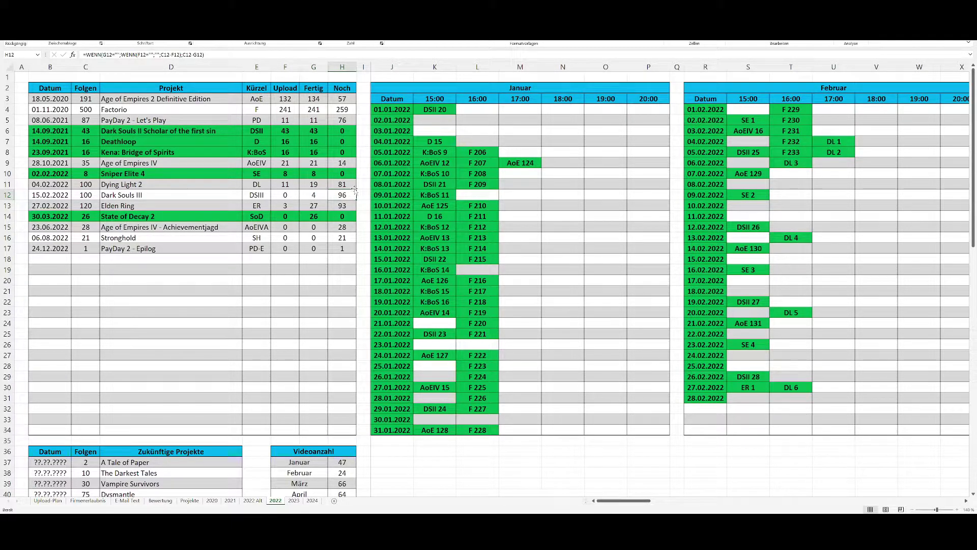
left_click_drag(352, 195, 286, 195)
key("ctrl+c")
key("ctrl+v")
left_click(300, 194)
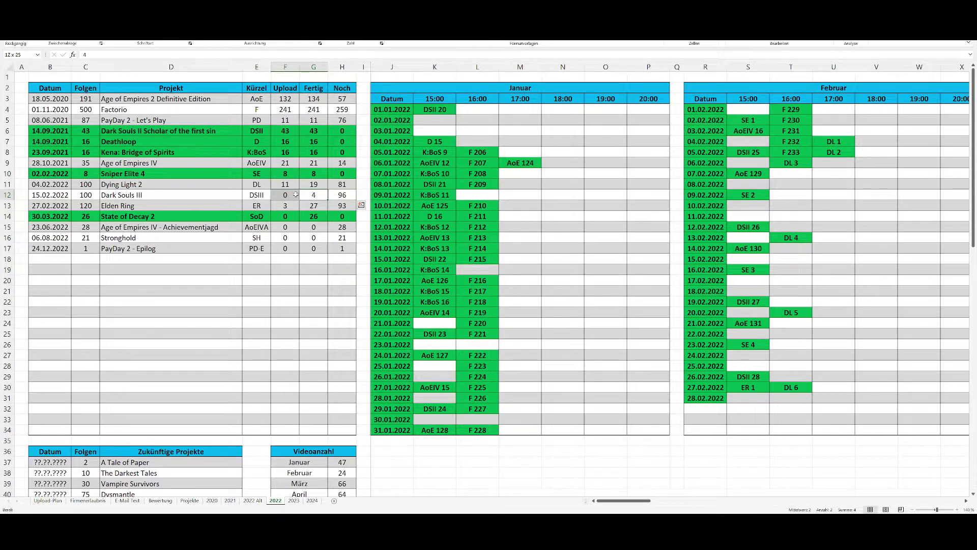
- Highlight the Upload values of all listed projects in the 2022 project table, from Age of Empires 2 to PayDay 2 - Epilog
mouse_move(626, 501)
left_mouse_down()
mouse_move(636, 501)
mouse_move(619, 504)
left_mouse_up()
left_click_drag(285, 97, 288, 247)
key("ctrl+v")
key("Escape")
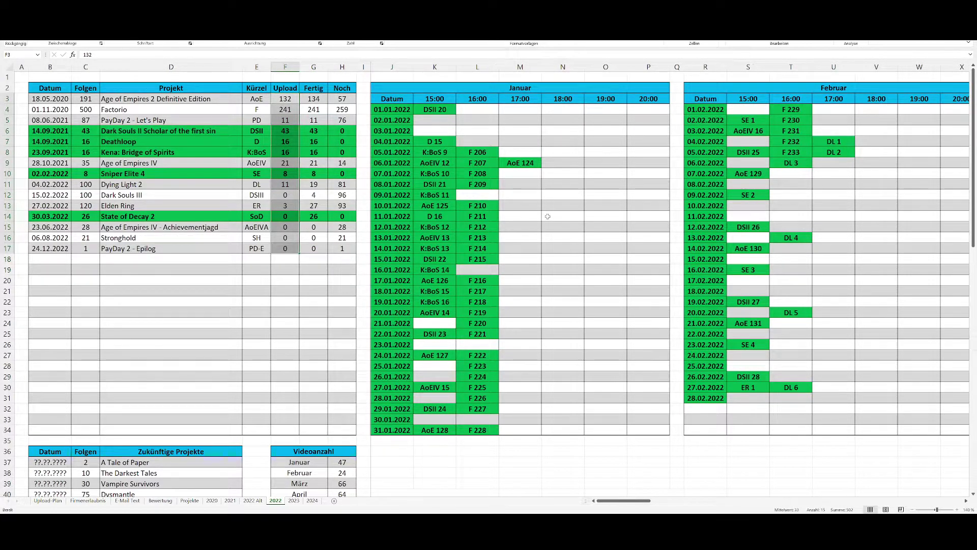
- Examine the colour coding of the episodes planned from 13.03.2022 through April and on to Elden Ring 27 on 09.07.2022
left_click_drag(622, 501, 677, 503)
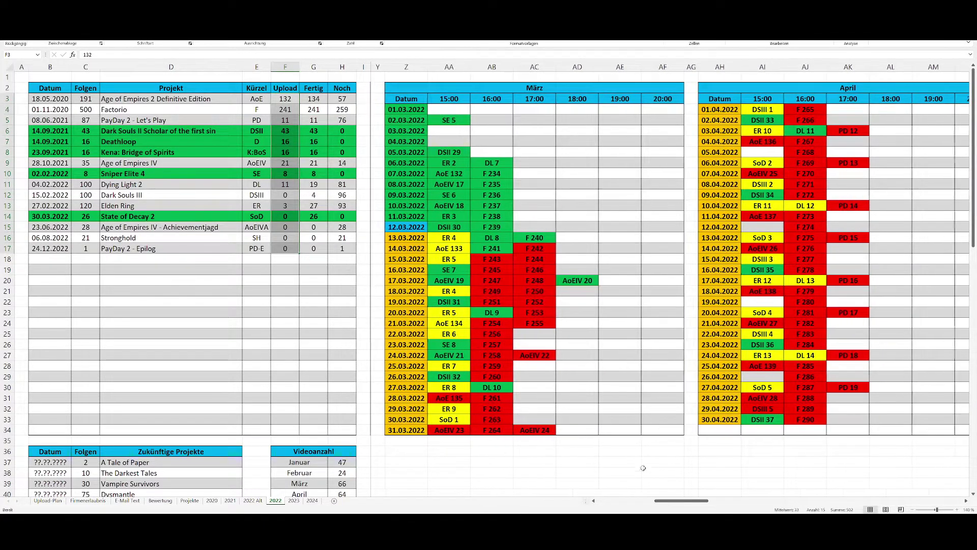
left_click_drag(448, 237, 473, 439)
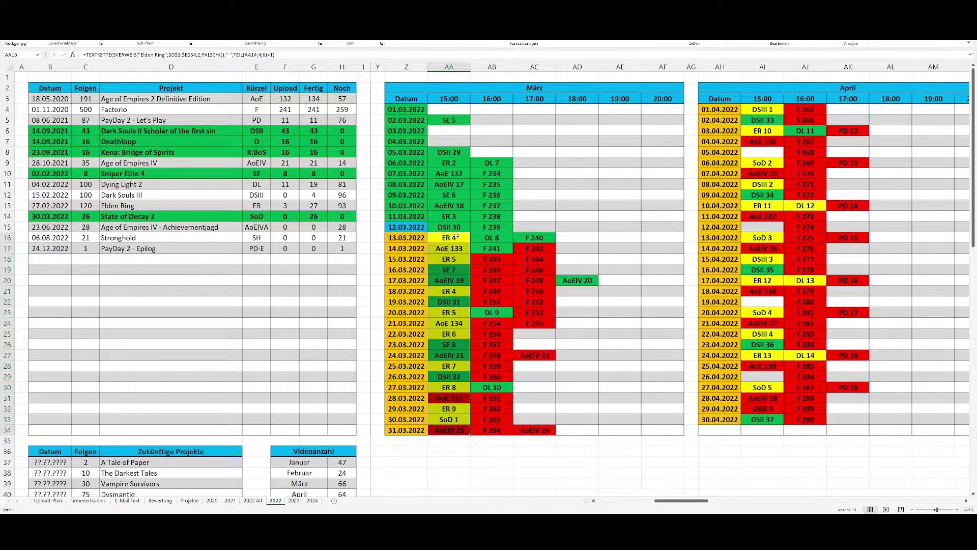
left_click_drag(455, 237, 453, 419)
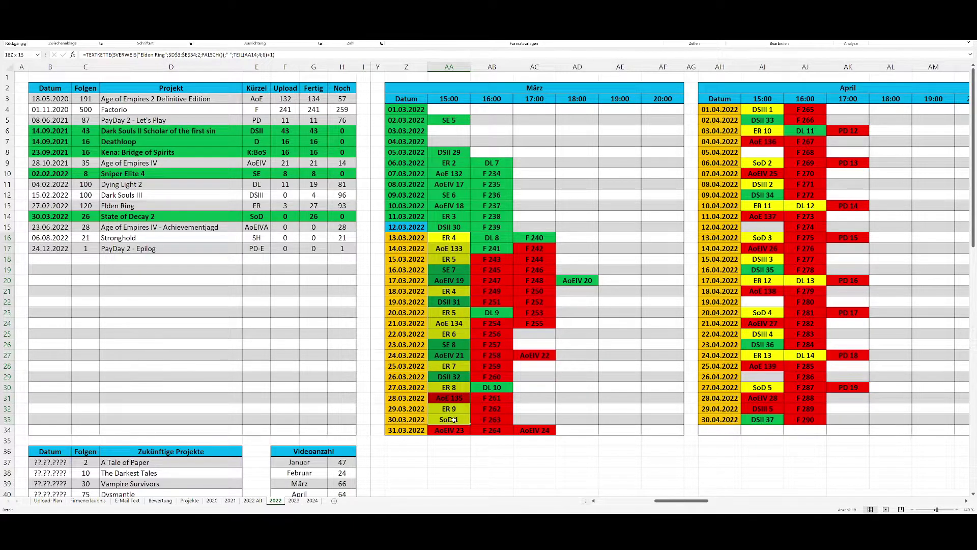
left_click_drag(763, 110, 804, 398)
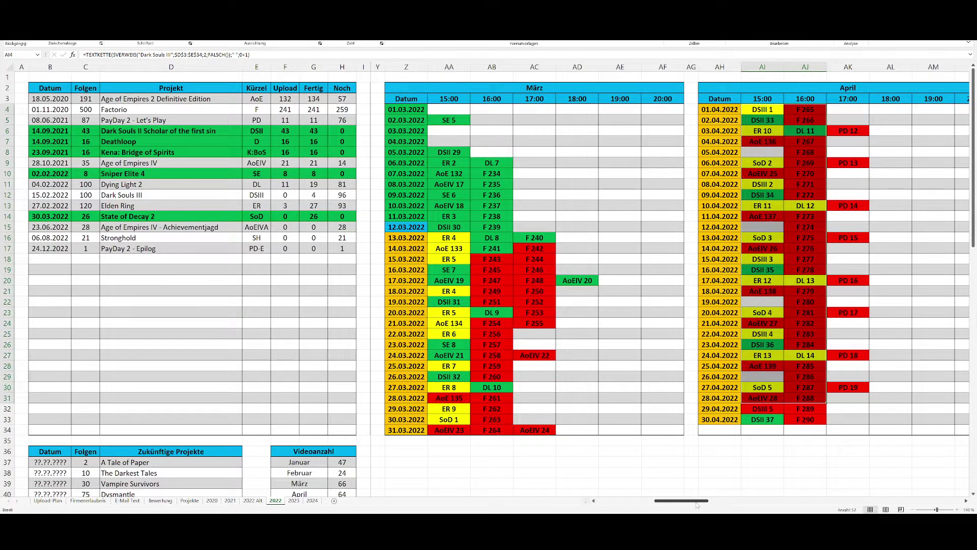
left_click_drag(682, 500, 822, 501)
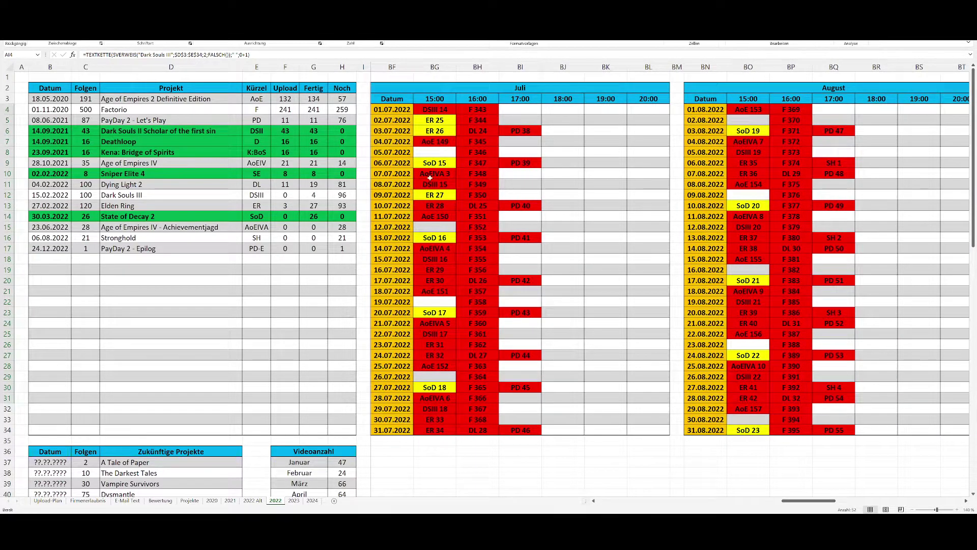
left_click_drag(434, 194, 397, 195)
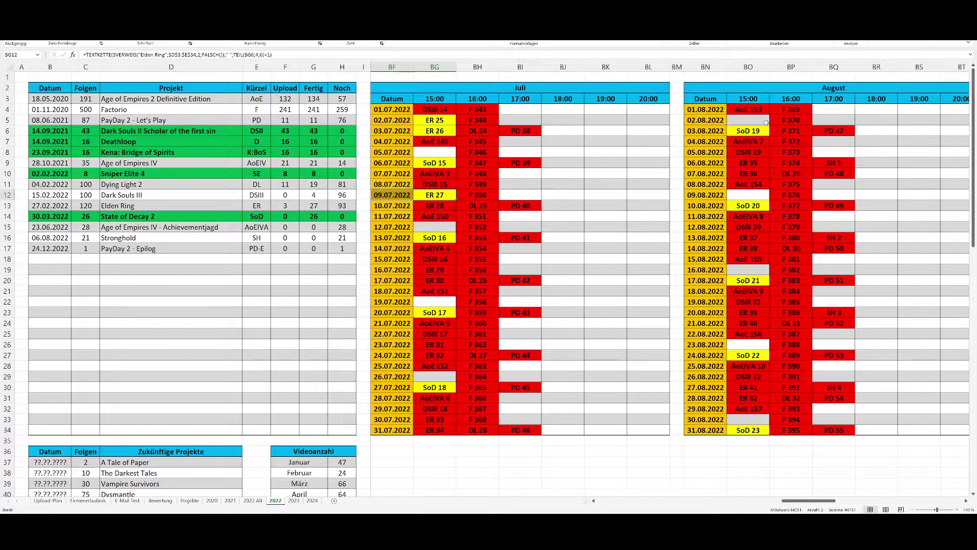
- Compare the Upload and Fertig columns with the red episodes in März and April, including Age of Empires, Dark Souls III and Factorio
left_click_drag(796, 500, 667, 501)
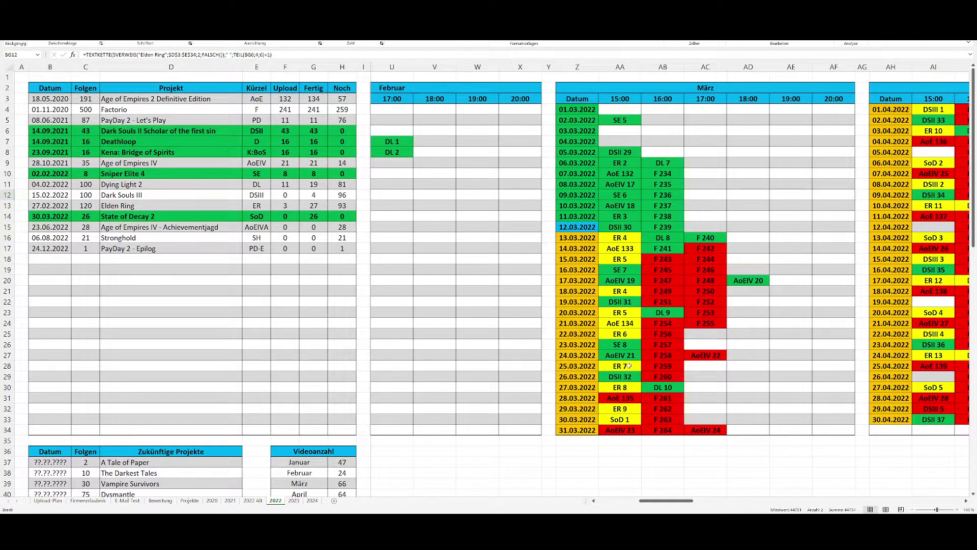
left_click_drag(313, 122, 285, 196)
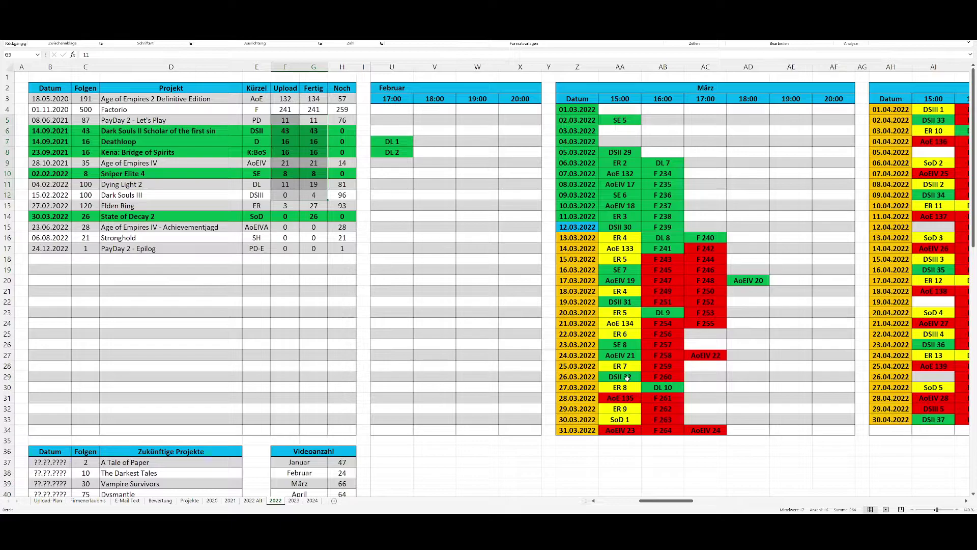
left_click(631, 400)
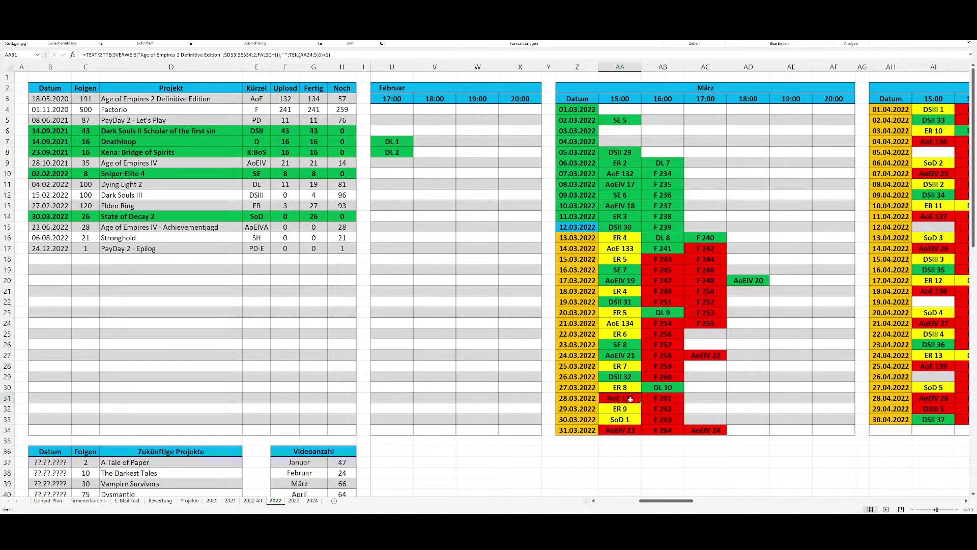
left_click(625, 430)
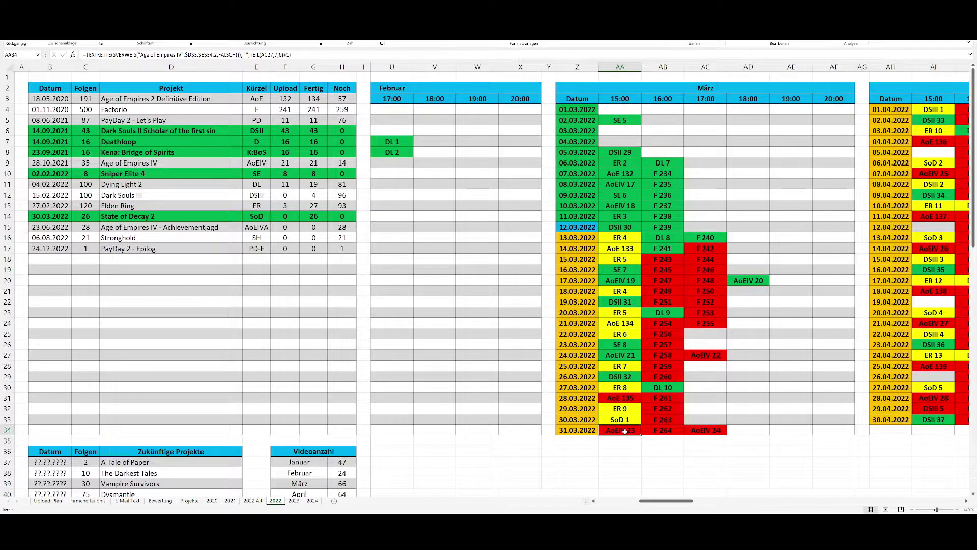
left_click(935, 410)
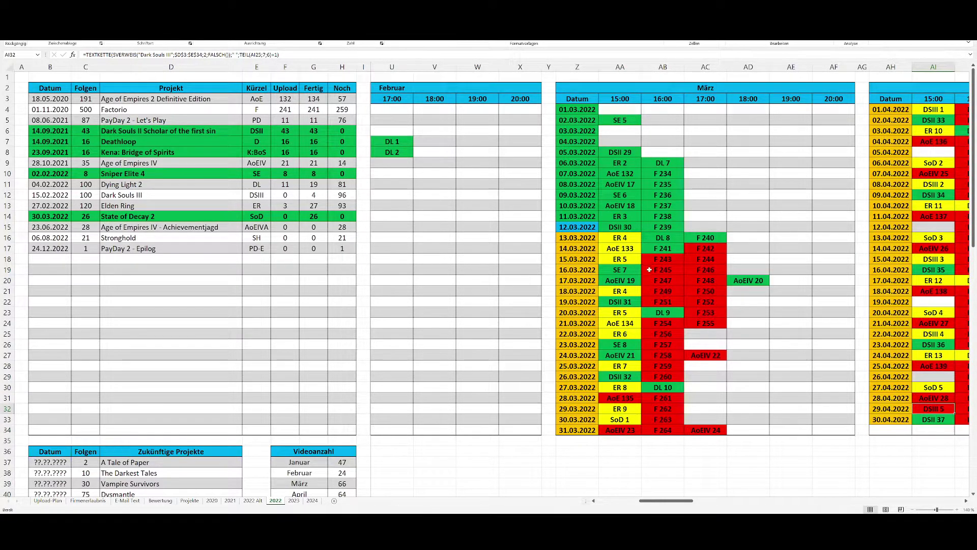
left_click_drag(696, 245, 662, 430)
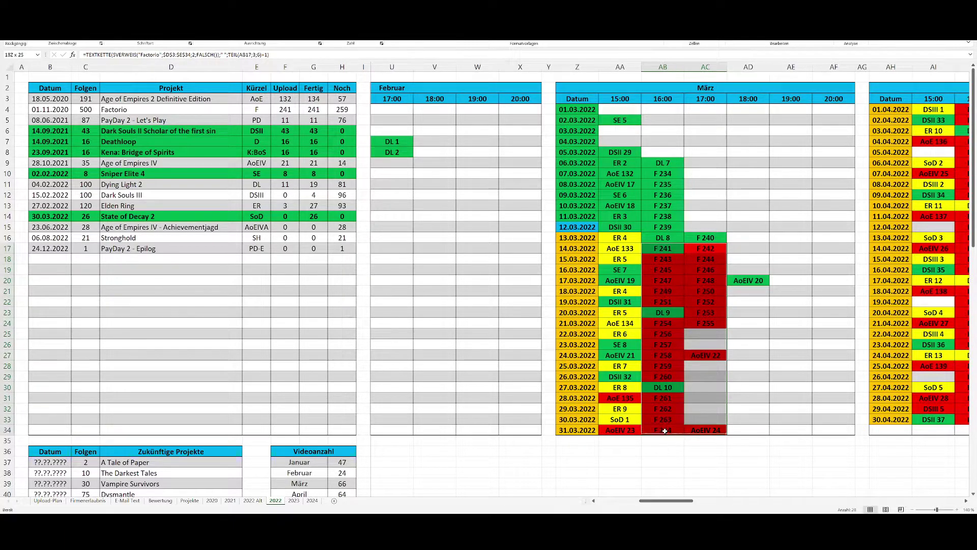
left_click(763, 324)
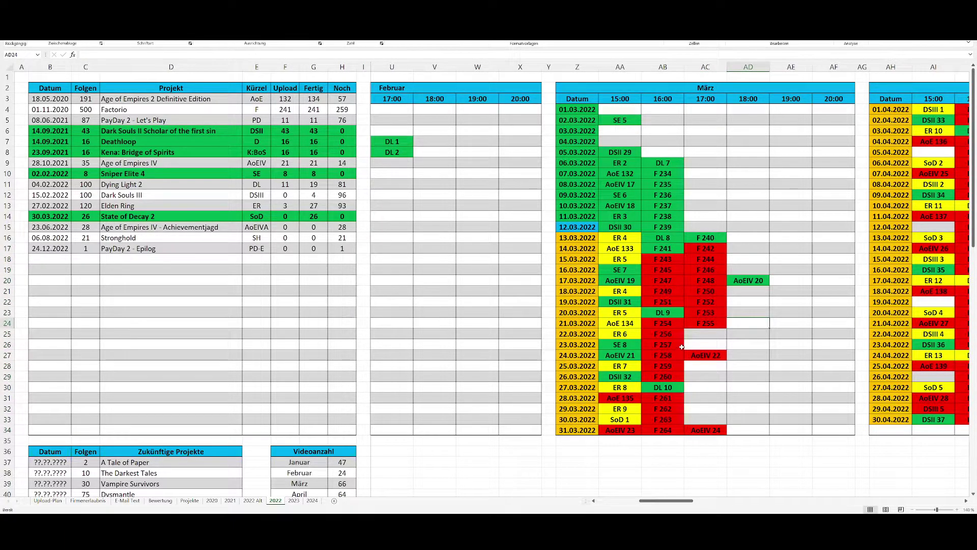
- Examine the Zukünftige Projekte table below the 2022 project table, covering its Datum, Folgen and project columns
scroll(722, 273, "left", 6)
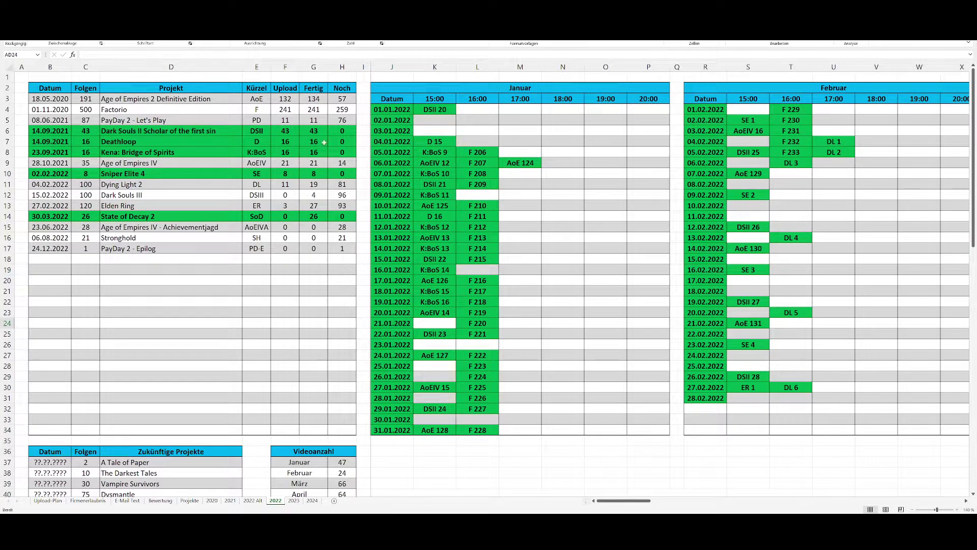
scroll(328, 441, "down", 7)
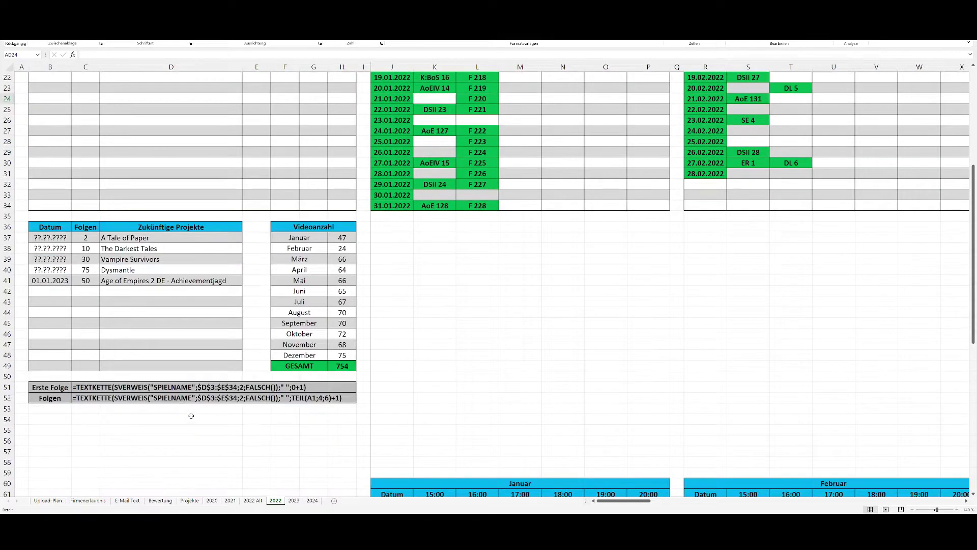
scroll(89, 266, "up", 1)
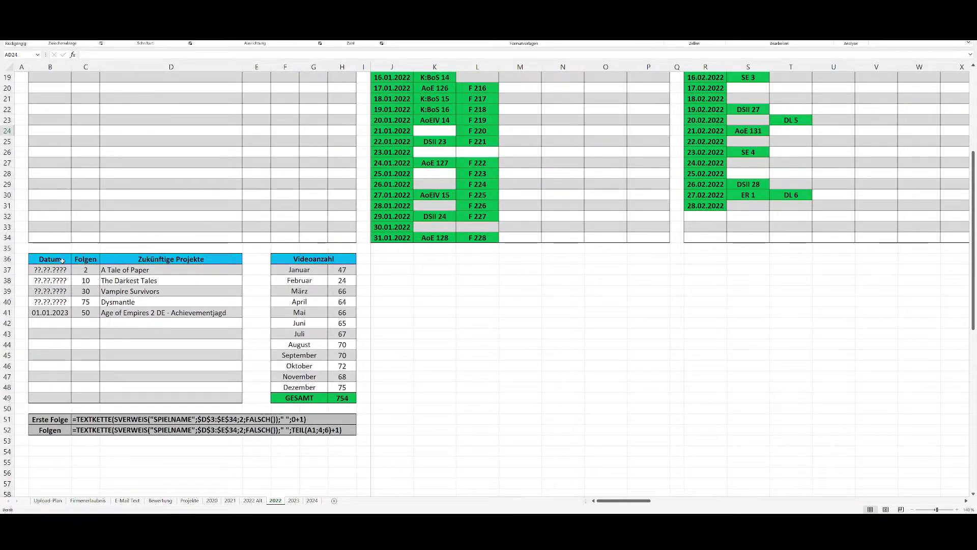
left_click(52, 262)
left_click_drag(53, 263, 122, 398)
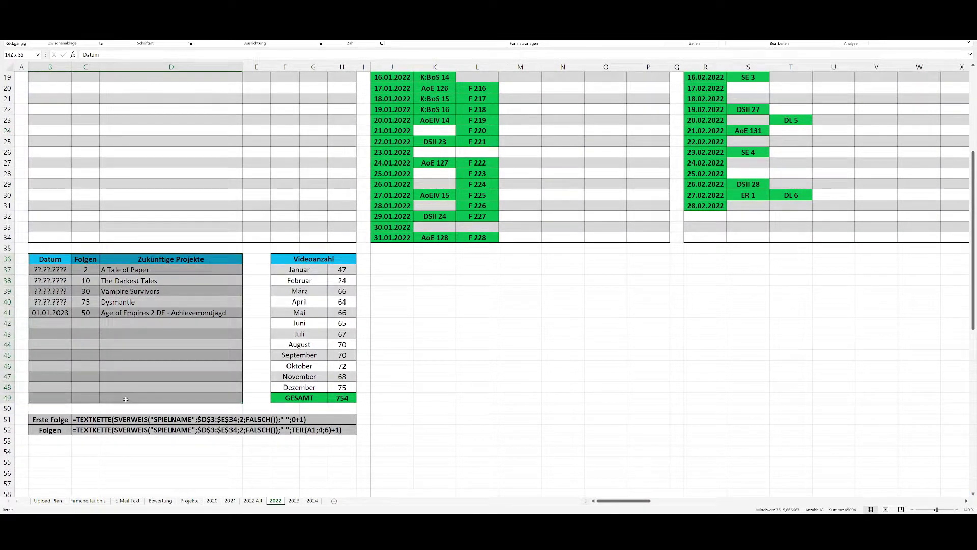
left_click(117, 272)
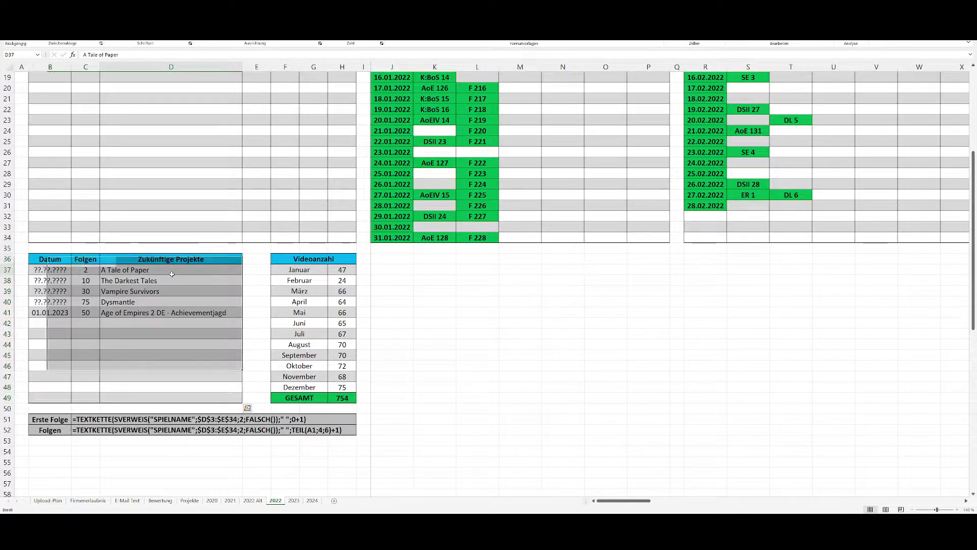
left_click(249, 259)
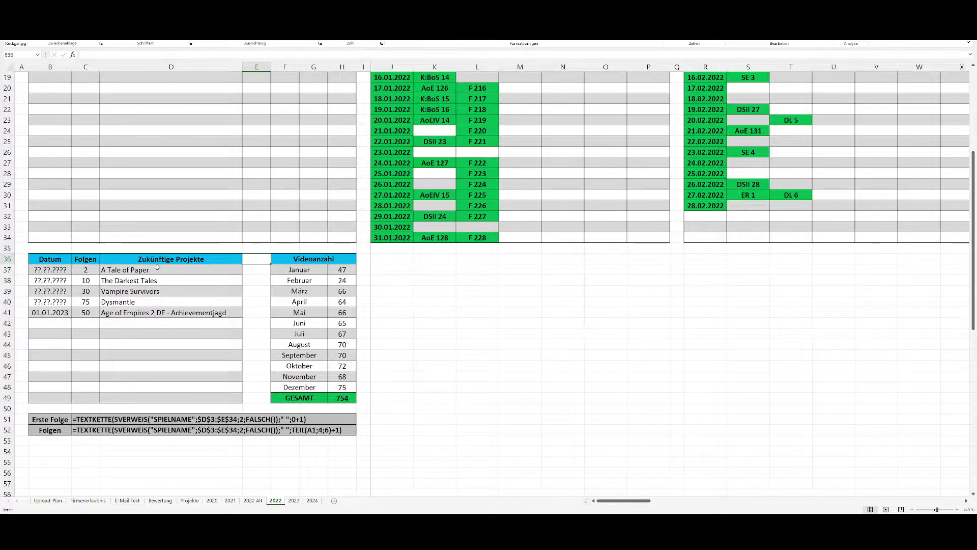
- Review the undated future projects A Tale of Paper, The Darkest Tales, Vampire Survivors and Dysmantle with their planned Folgen
left_click_drag(158, 269, 153, 305)
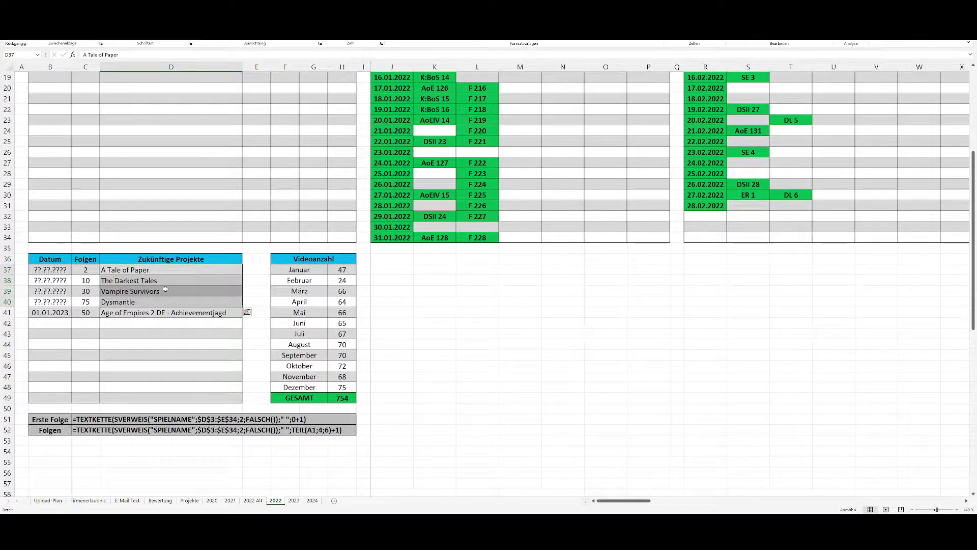
left_click_drag(162, 270, 46, 280)
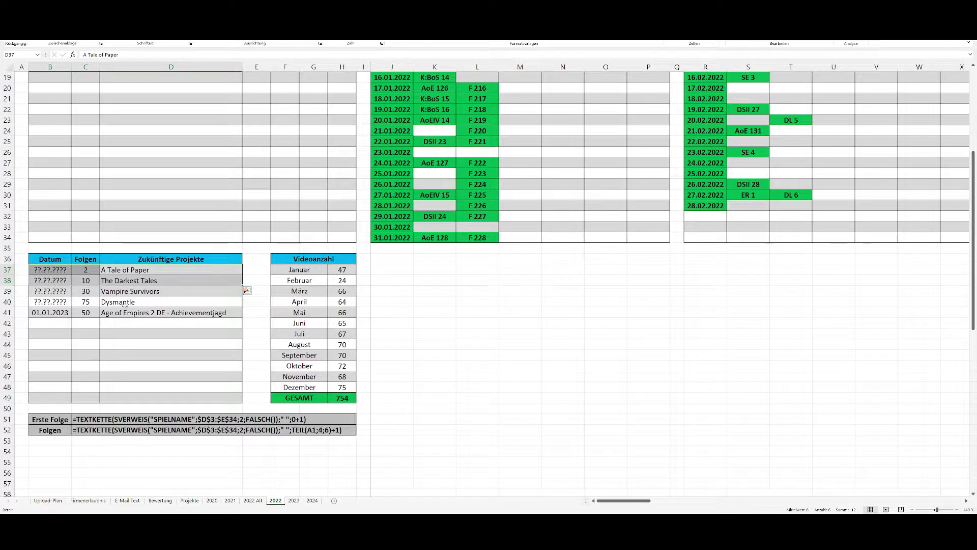
left_click_drag(161, 291, 50, 292)
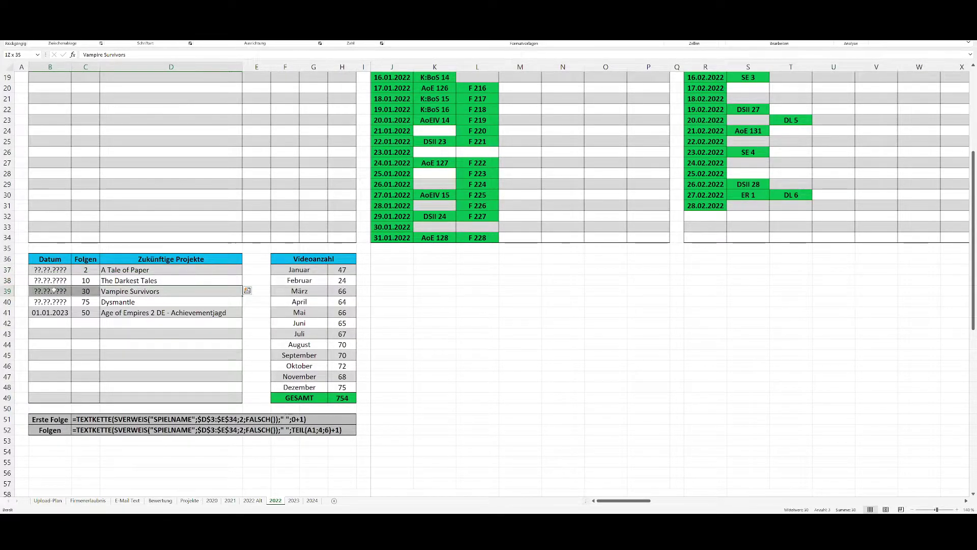
left_click_drag(175, 303, 52, 290)
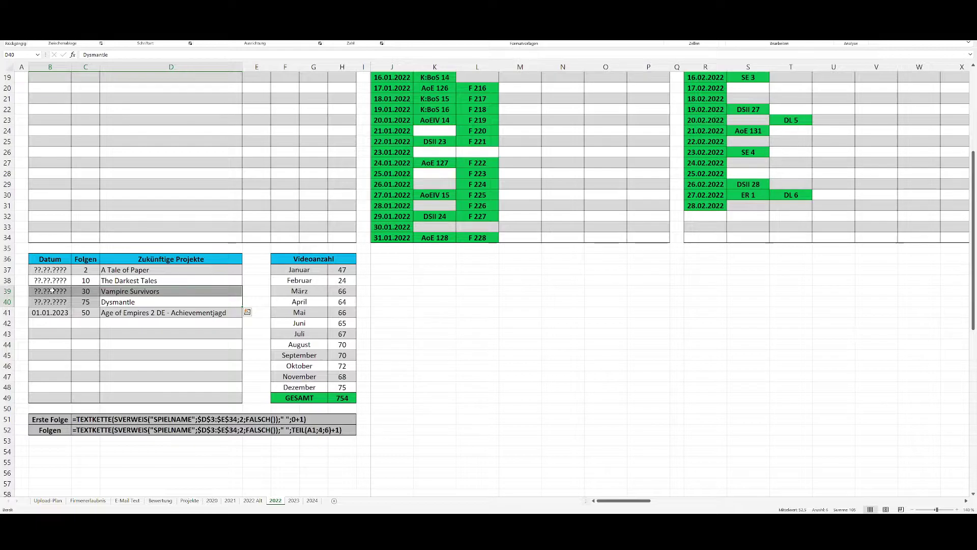
- Review the future project Age of Empires 2 DE - Achievementjagd with its Datum and Folgen entries, plus the overall Zukünftige Projekte table
left_click(112, 315)
key("Left")
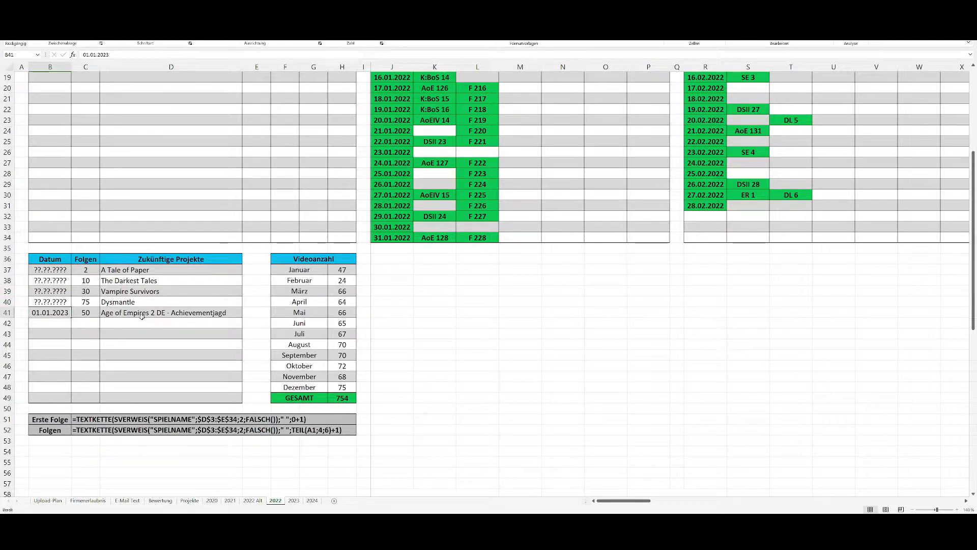
left_click(126, 313)
left_click_drag(51, 312, 145, 314)
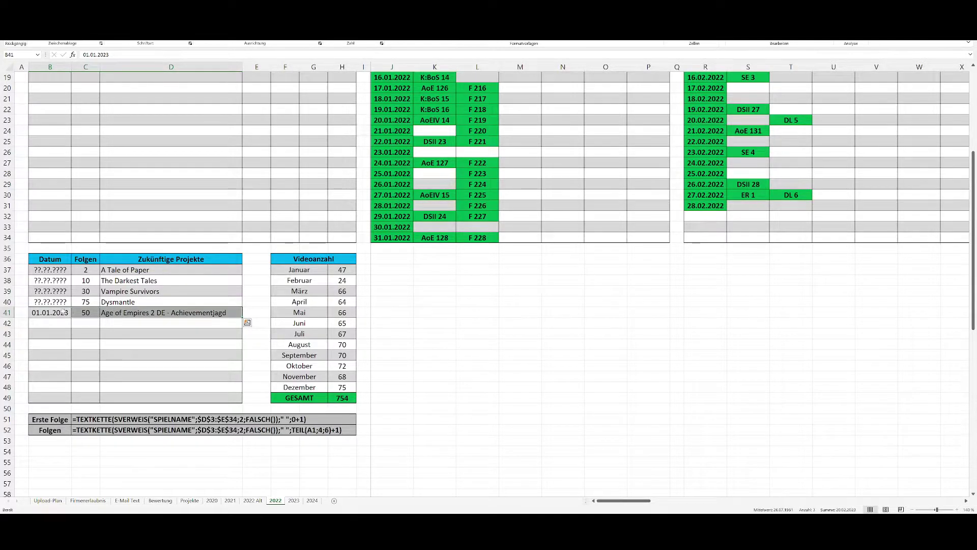
left_click_drag(56, 313, 204, 312)
left_click(55, 312)
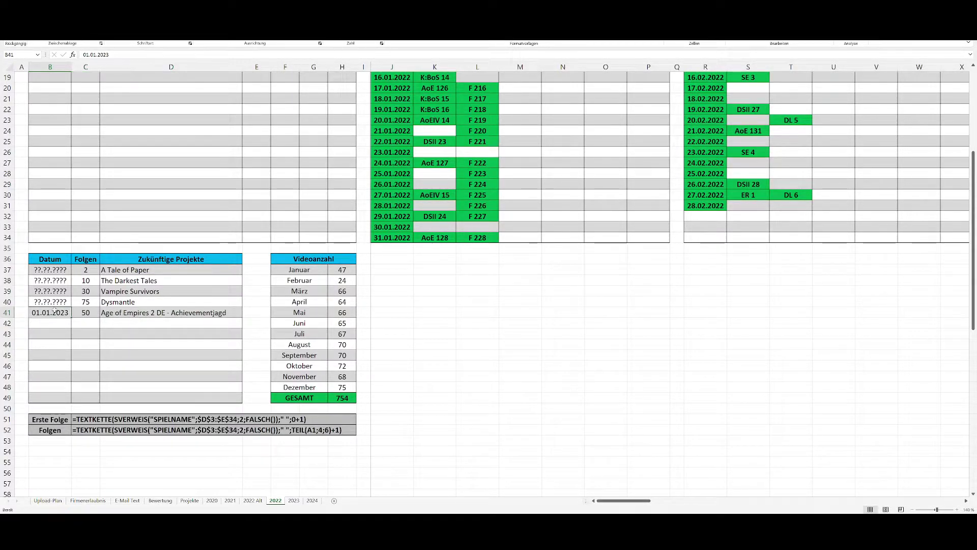
left_click_drag(168, 259, 52, 396)
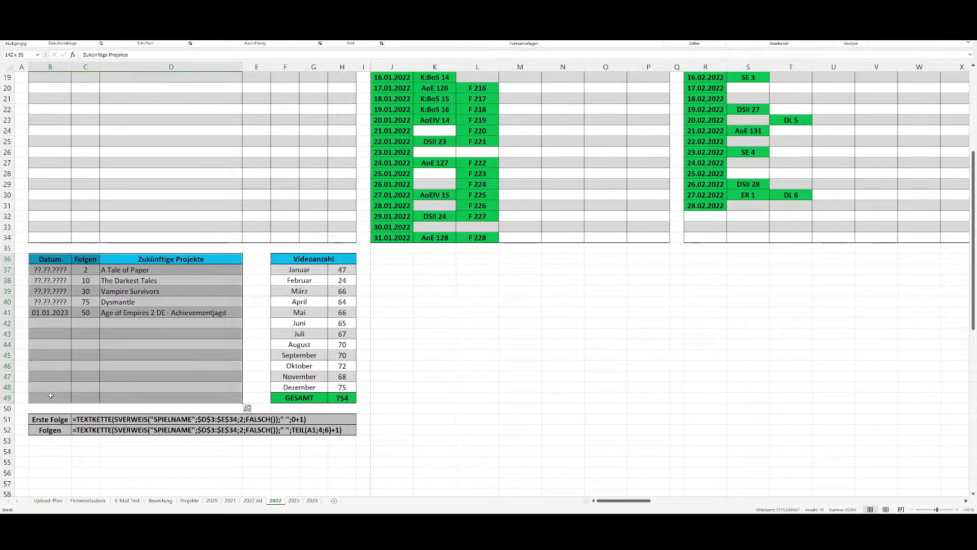
- Compare the Erste Folge and Folgen template formulas with the Factorio formula for 29.01.2022 and the Factorio row of the project table
left_click(87, 419)
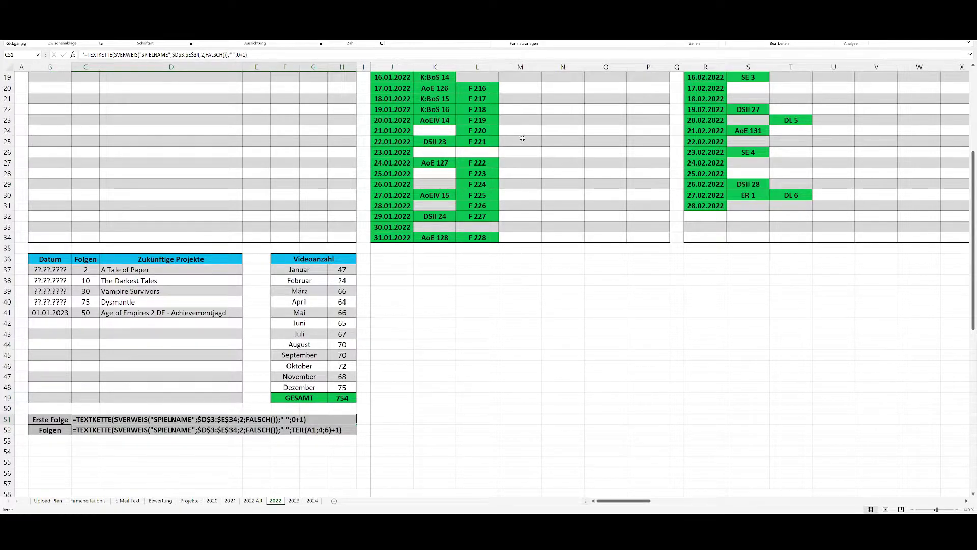
left_click(557, 163)
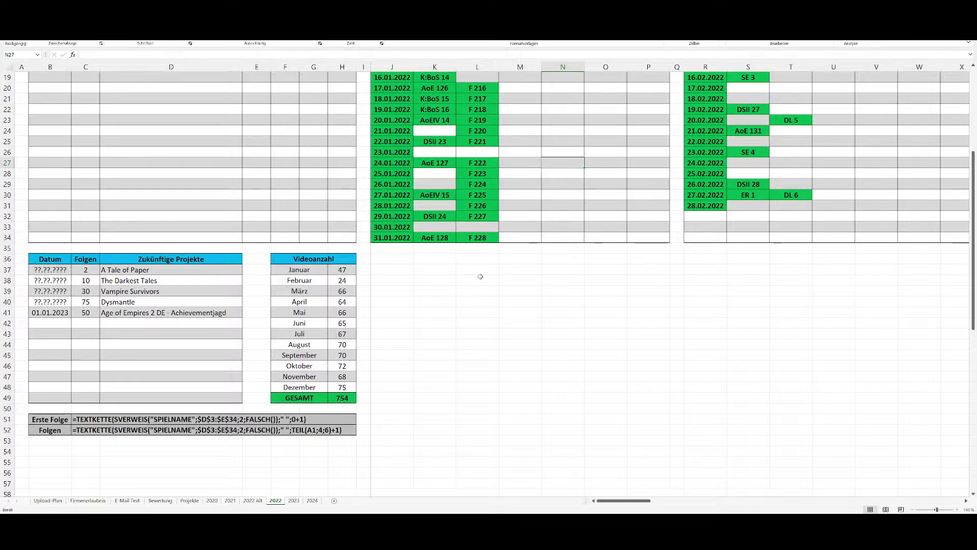
scroll(479, 276, "up", 1)
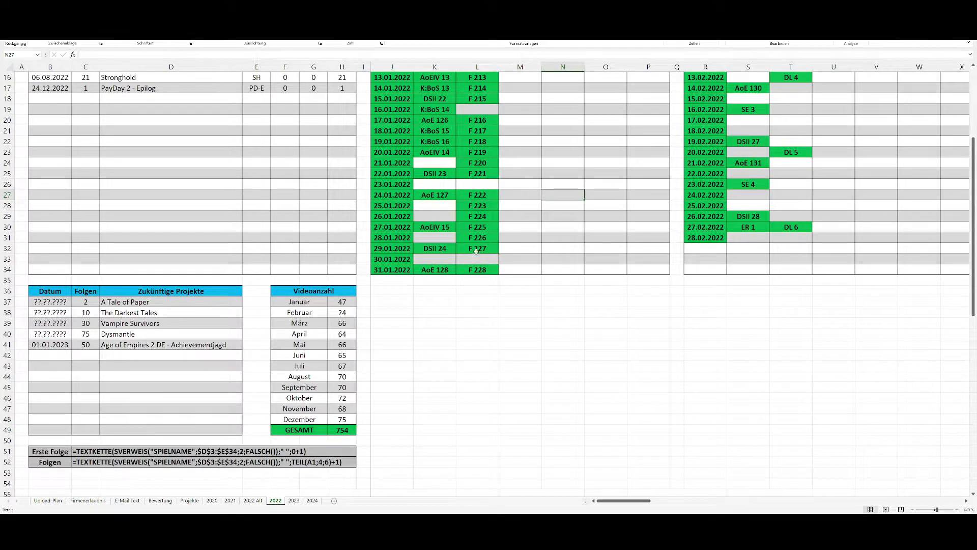
double_click(476, 248)
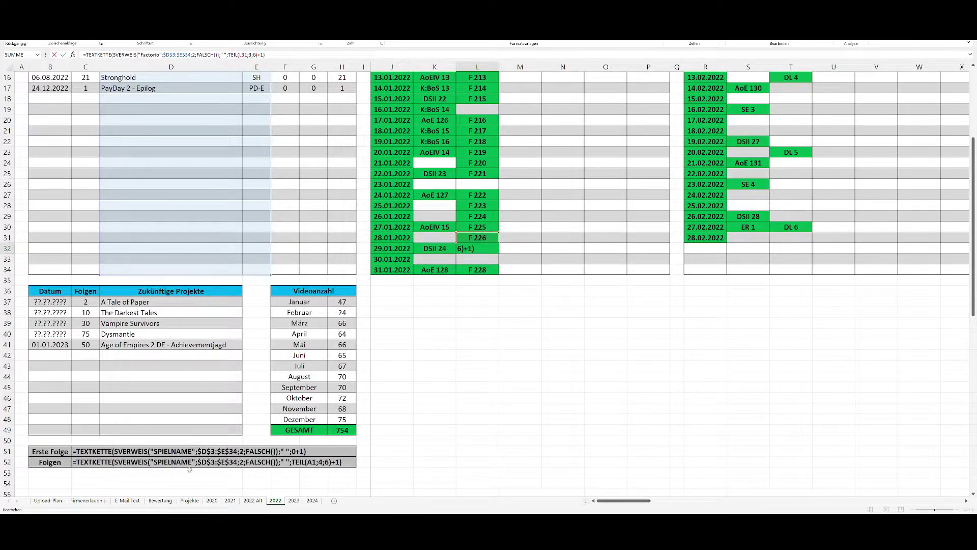
scroll(279, 256, "up", 5)
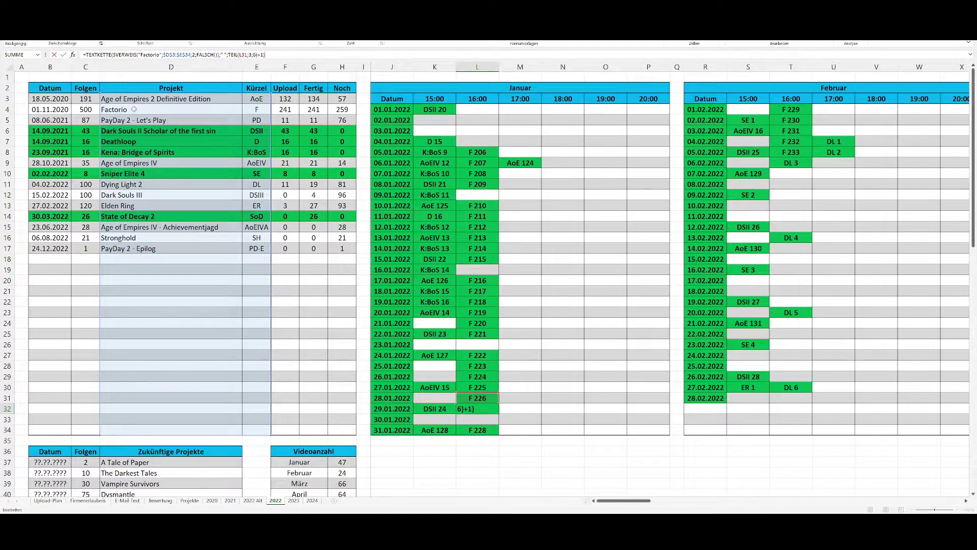
scroll(262, 110, "down", 5)
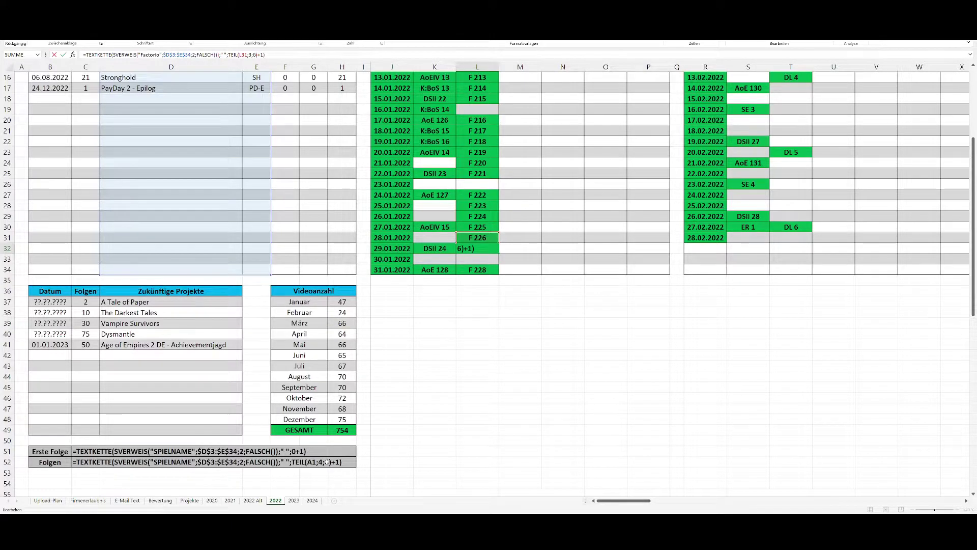
- Examine how the Factorio formula for 29.01.2022 refers to the previous episode, and close it without editing
scroll(477, 228, "up", 1)
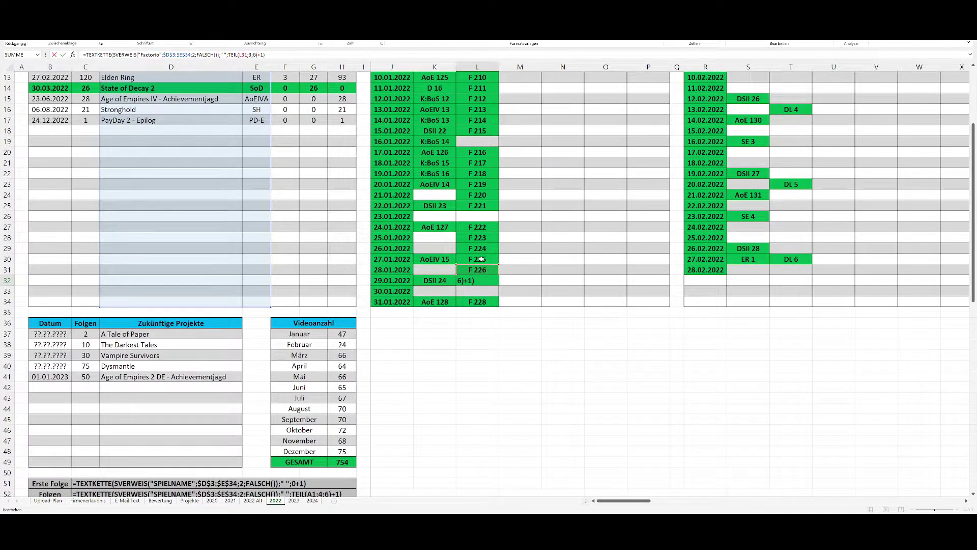
key("Left")
key("Left")
key("Left")
key("Left")
key("Left")
scroll(465, 326, "down", 1)
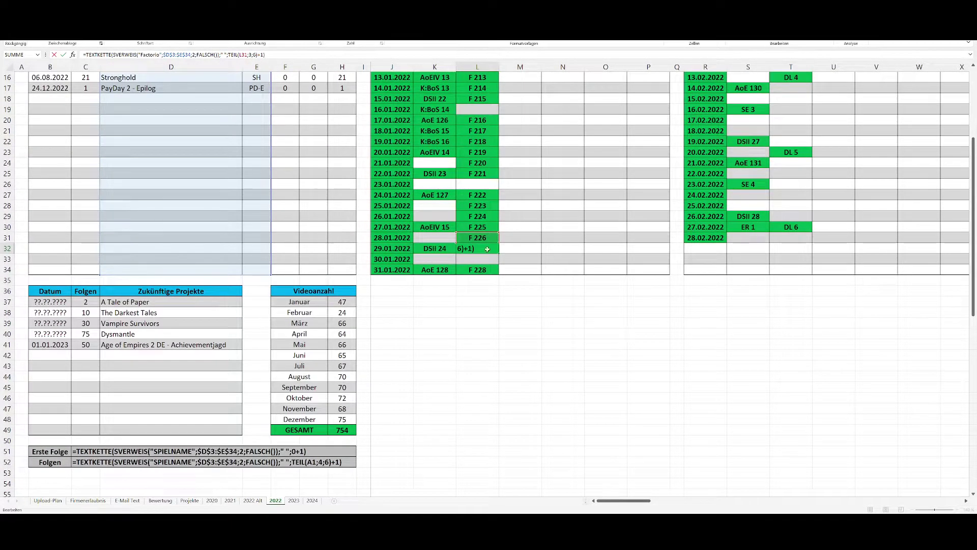
key("Escape")
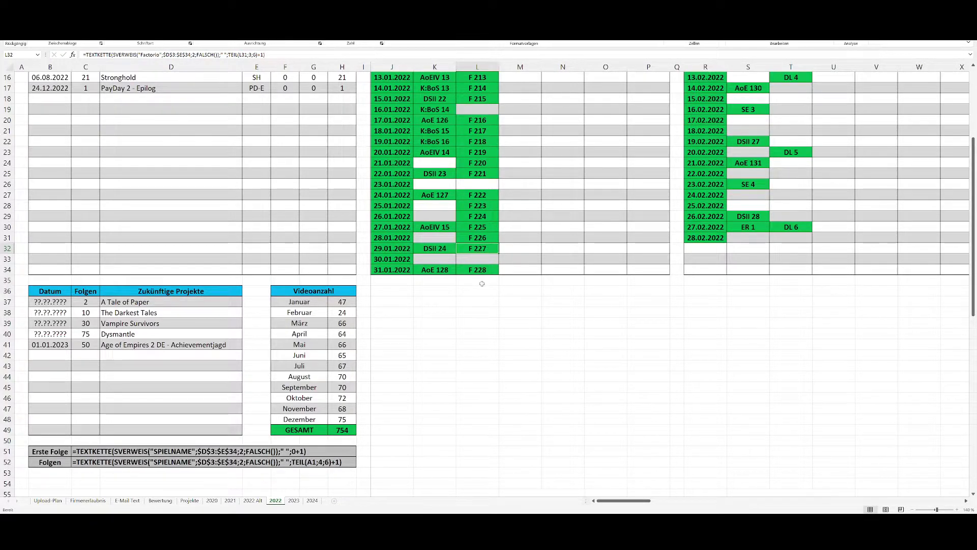
- Copy the Factorio formula of 29.01.2022 into the Januar 18:00 slots N27:N33 and point the first one's reference to L32
mouse_move(482, 258)
left_mouse_down()
mouse_move(482, 153)
mouse_move(482, 195)
left_mouse_up()
left_click(488, 248)
key("ctrl+c")
left_click_drag(562, 195, 564, 259)
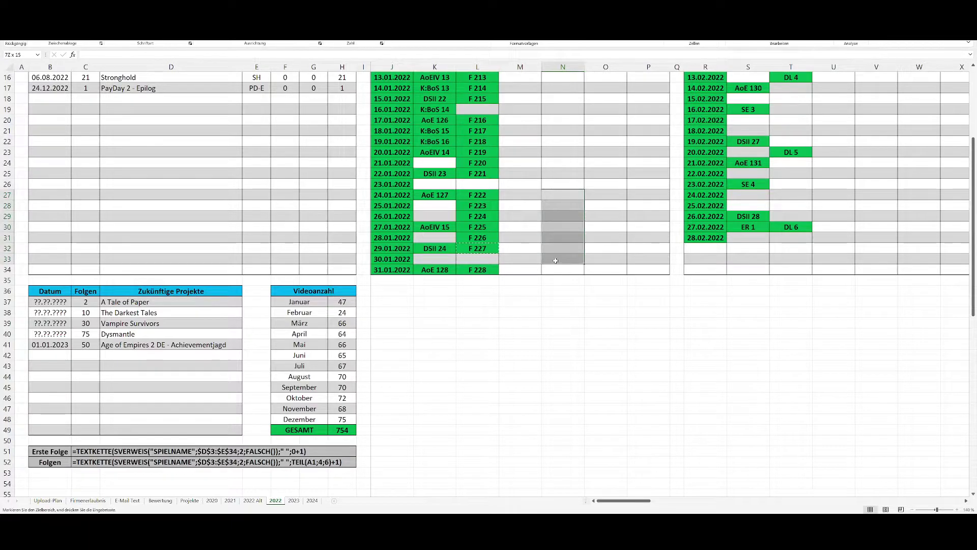
right_click(565, 260)
left_click(597, 302)
key("F2")
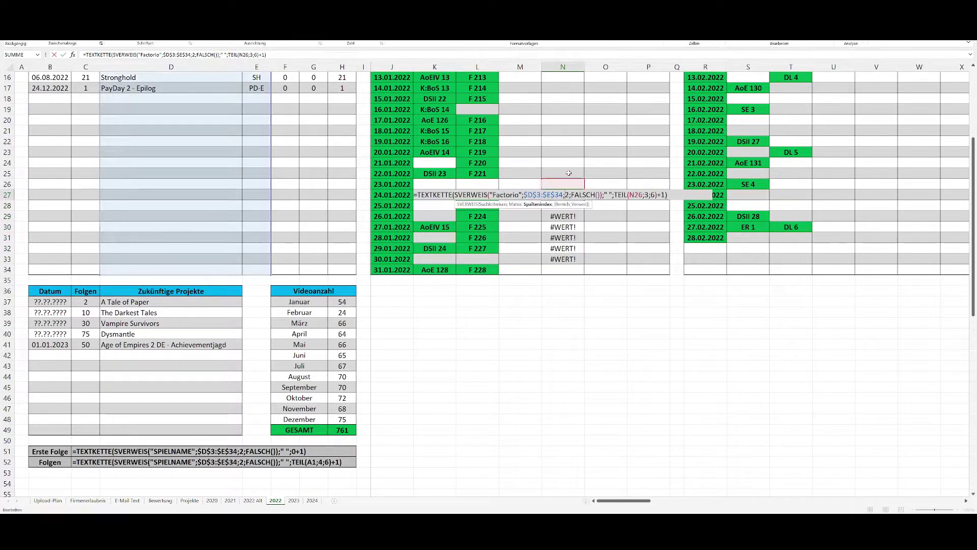
left_click_drag(565, 182, 480, 249)
key("Tab")
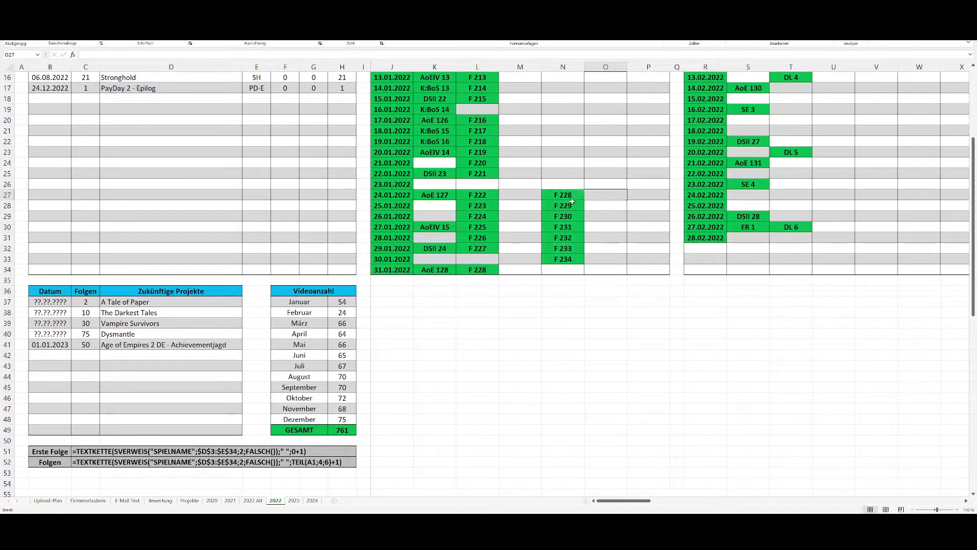
- Delete the copied Factorio test episodes from N27:N33
left_click_drag(563, 259, 563, 195)
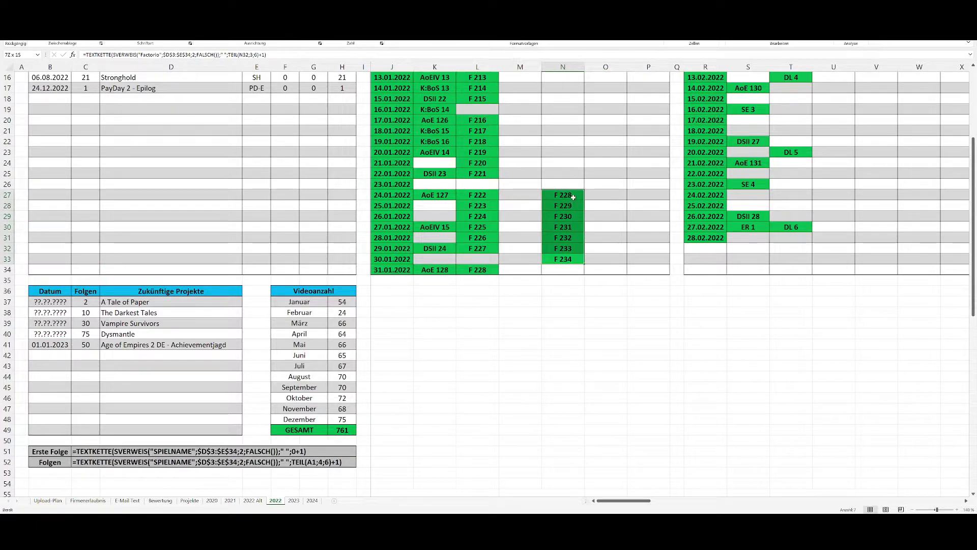
key("Delete")
left_click(433, 312)
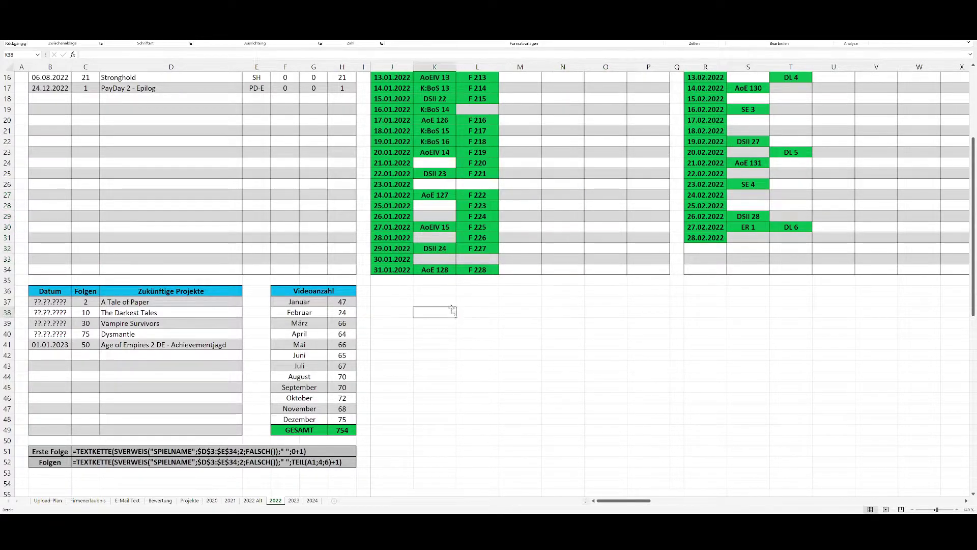
- Examine the Videoanzahl table, relating its monthly ANZAHL2 formulas to the scheduled Januar and Februar episodes and the GESAMT row
left_click(305, 292)
left_click_drag(305, 302, 342, 433)
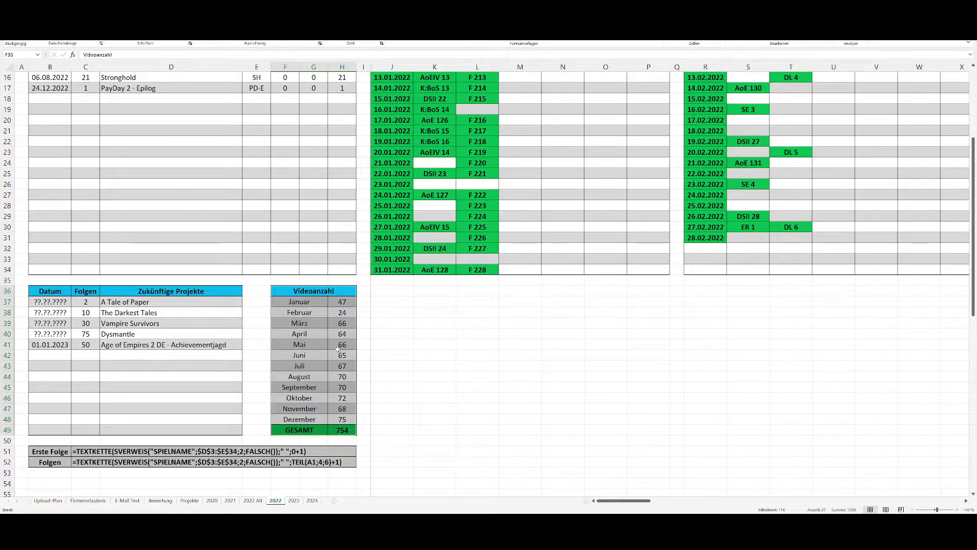
left_click_drag(455, 269, 646, 92)
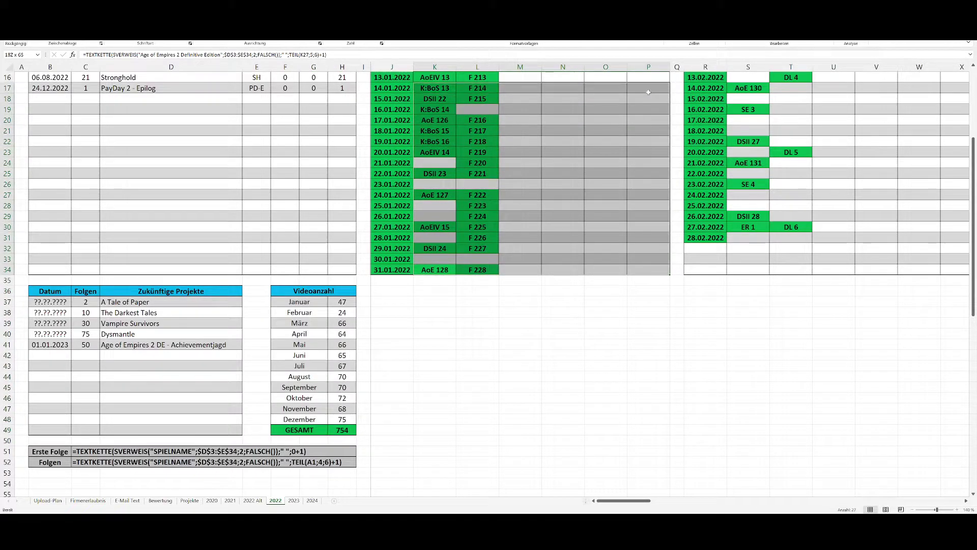
left_click_drag(342, 301, 343, 419)
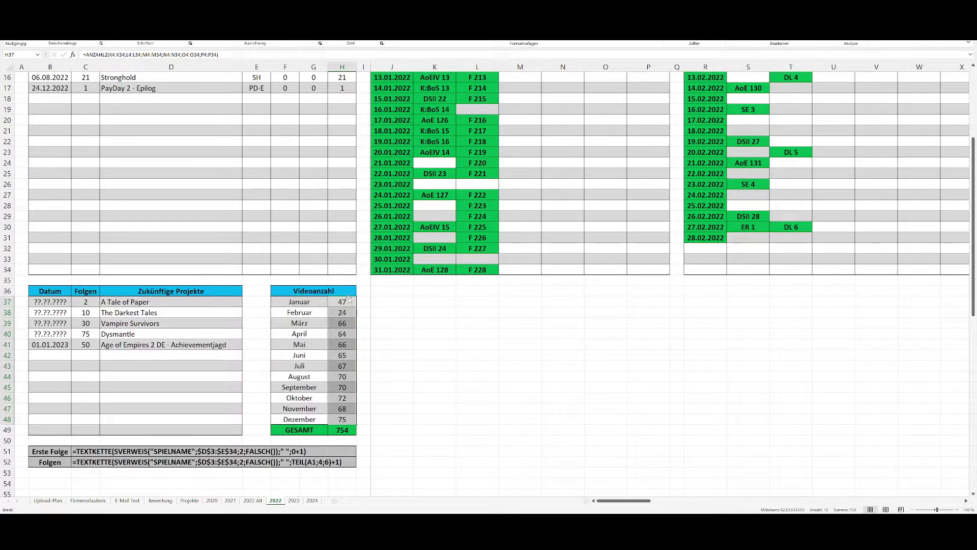
mouse_move(348, 302)
left_mouse_down()
mouse_move(351, 367)
mouse_move(352, 316)
left_mouse_up()
left_click(352, 312)
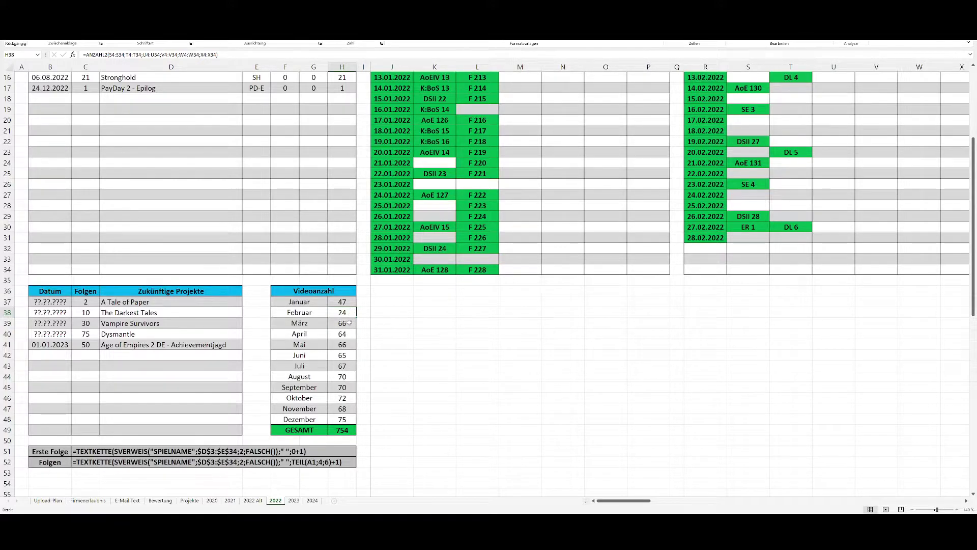
left_click_drag(350, 324, 318, 428)
left_click(413, 347)
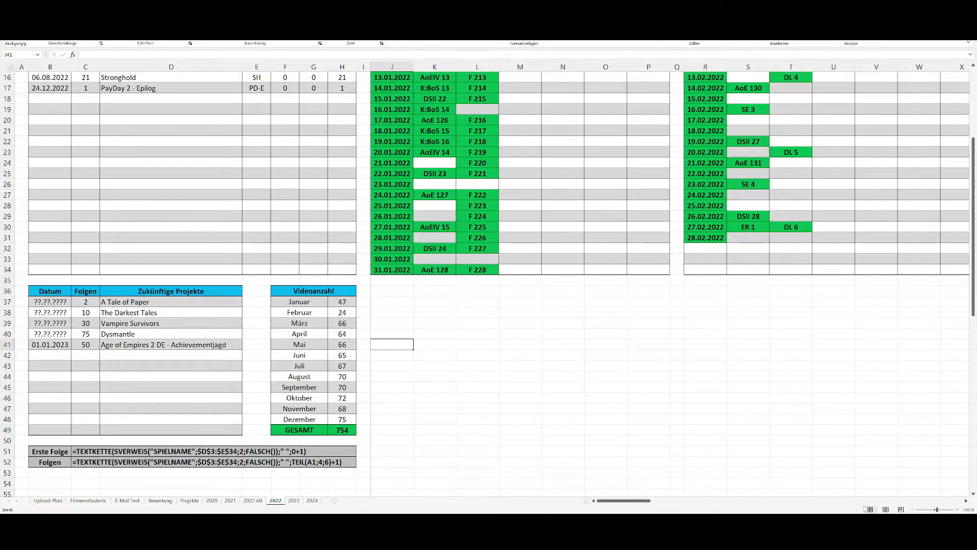
- Compare the monthly episode schedule with the second set of month tables beneath it, starting from the Januar 16:00 episodes
left_click(912, 510)
left_click(911, 509)
left_click(912, 509)
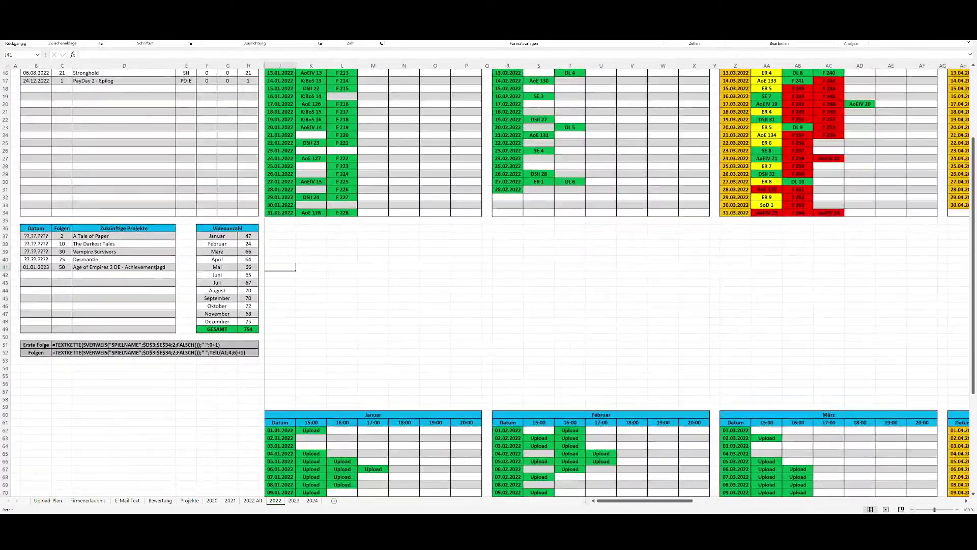
left_click(912, 509)
scroll(313, 326, "up", 1)
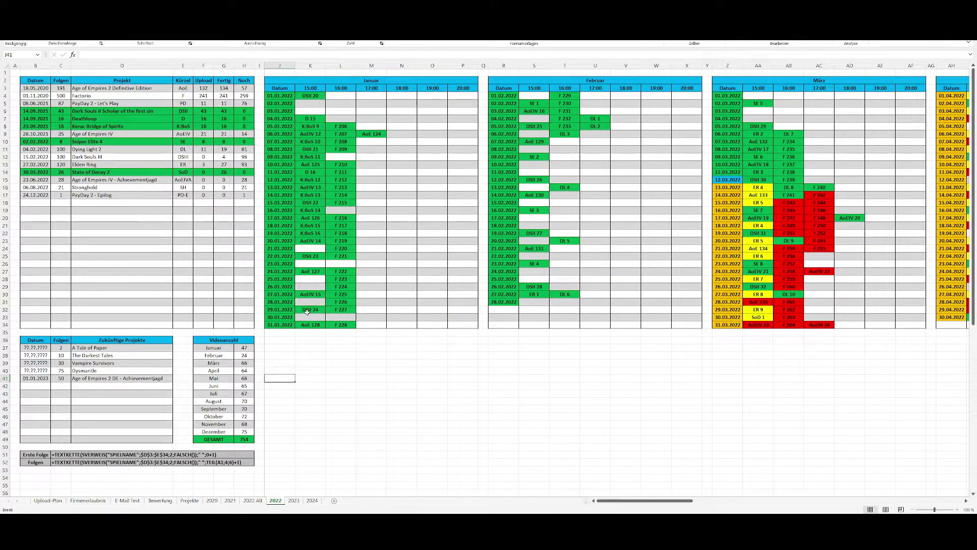
left_click_drag(341, 133, 344, 291)
scroll(351, 275, "down", 10)
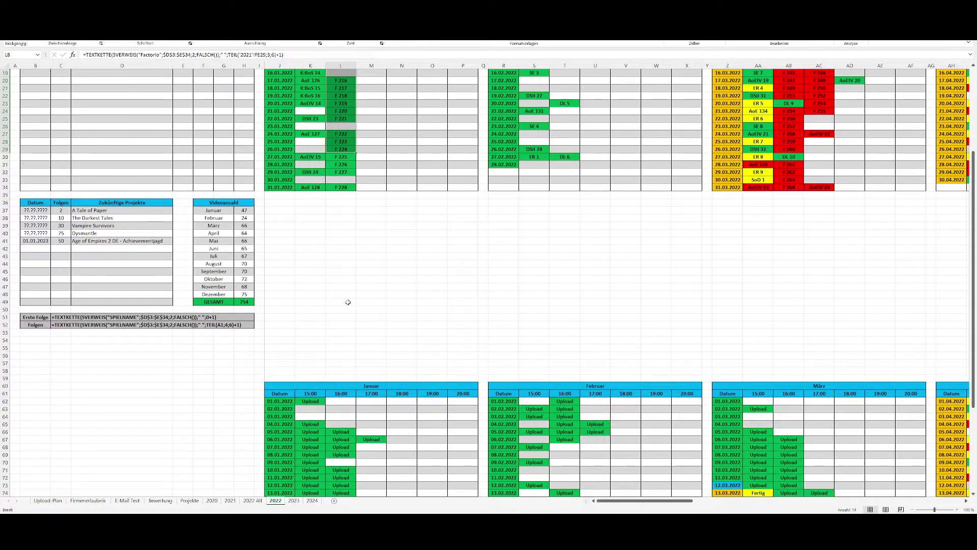
left_click(364, 225)
scroll(358, 285, "up", 6)
scroll(358, 285, "up", 4)
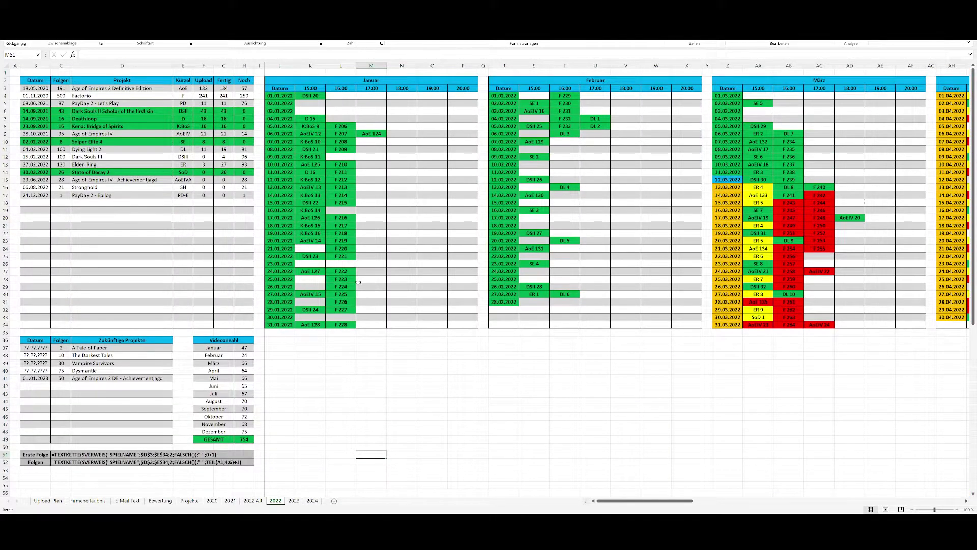
- Inspect the nested WENN and SVERWEIS status formula in the lower Januar table's 15:00 column, starting at 01.01.2022
scroll(355, 281, "down", 9)
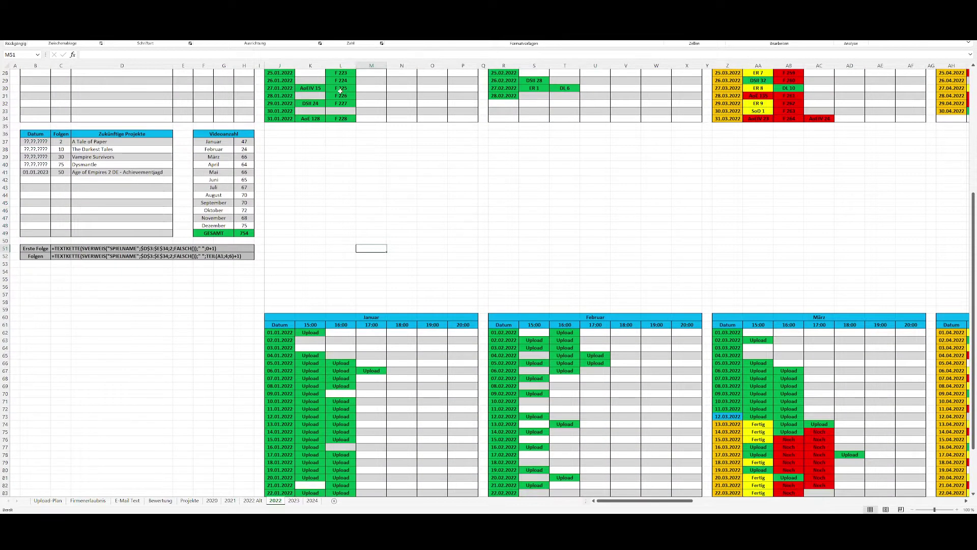
mouse_move(341, 90)
left_mouse_down()
mouse_move(342, 117)
mouse_move(345, 99)
left_mouse_up()
left_click(341, 188)
scroll(312, 231, "down", 4)
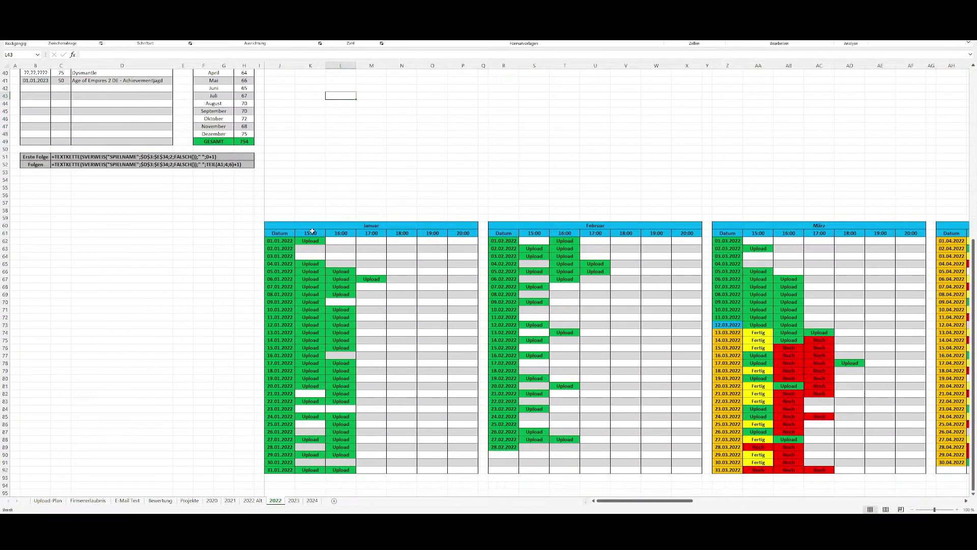
left_click_drag(311, 241, 311, 309)
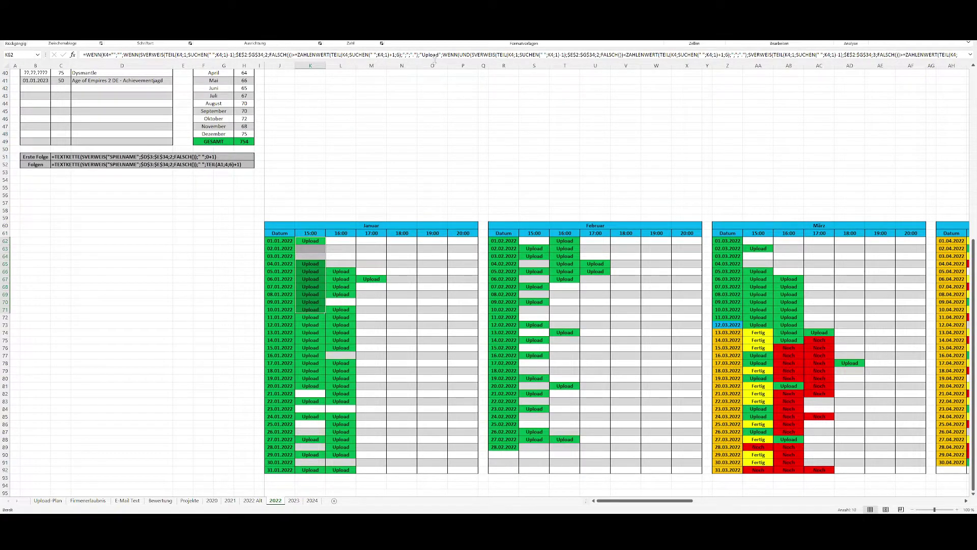
mouse_move(435, 60)
left_mouse_down()
mouse_move(435, 81)
mouse_move(438, 48)
left_mouse_up()
left_click(312, 242)
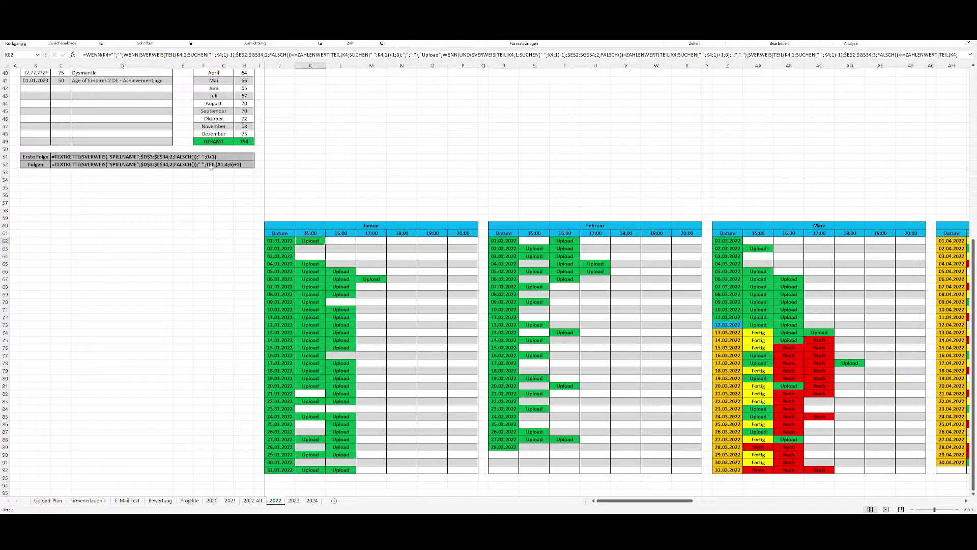
- Trace the status formula in K62 to the Kürzel, Upload and Fertig columns, and check the März Fertig and Noch entries
scroll(211, 167, "up", 13)
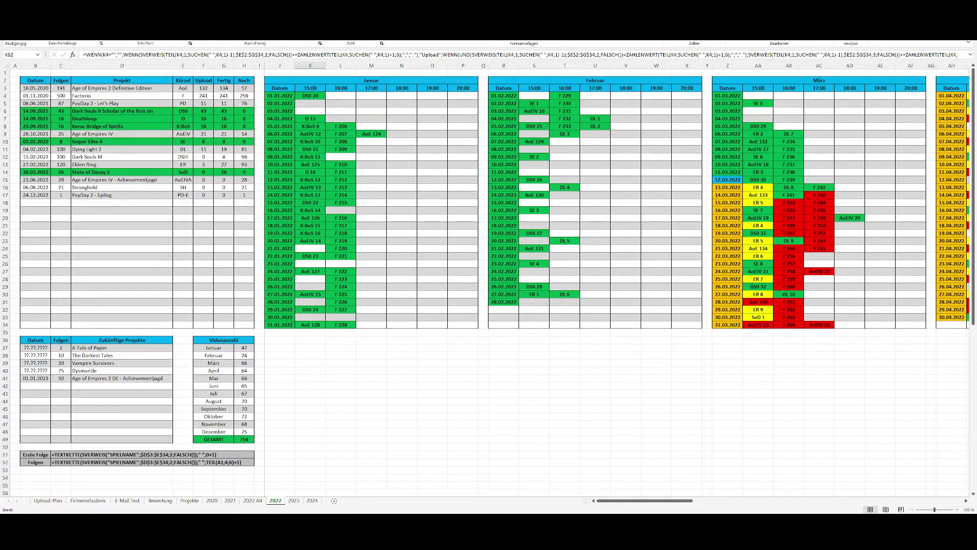
double_click(315, 94)
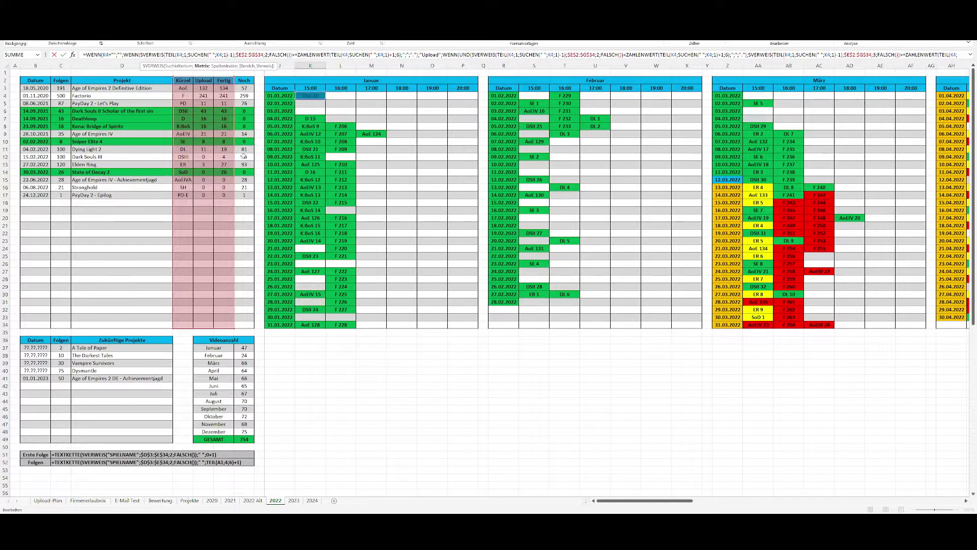
scroll(320, 257, "down", 11)
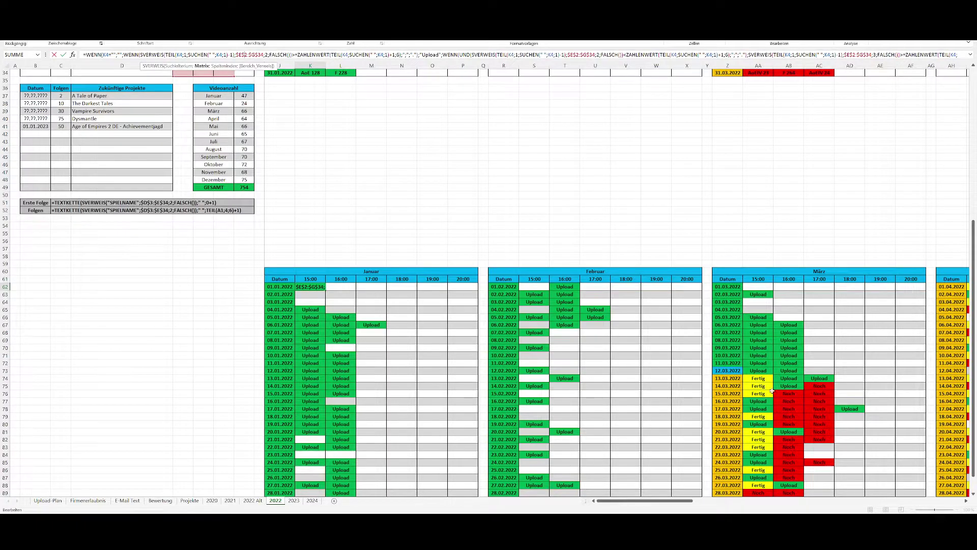
key("ctrl+Return")
left_click_drag(796, 400, 794, 431)
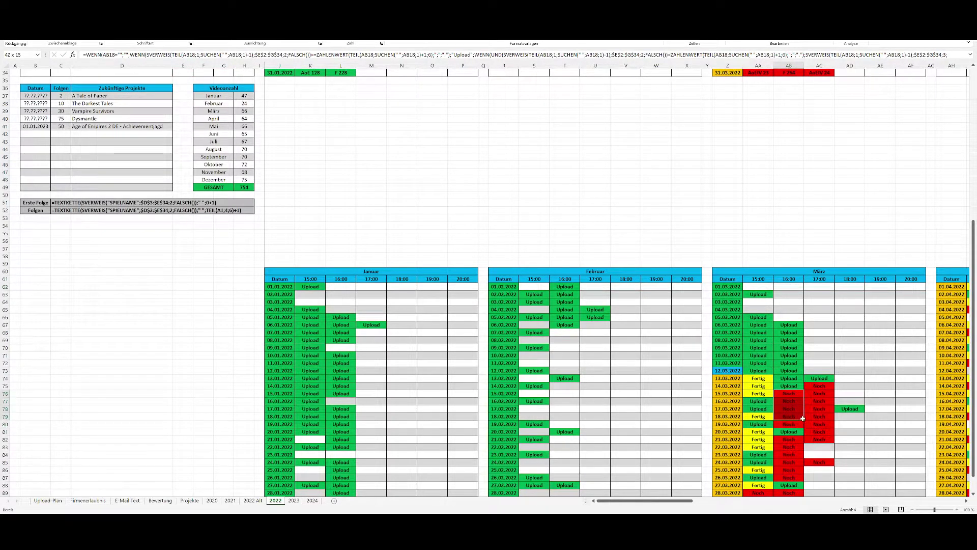
- Compare the Upload and Fertig entries in the lower Januar and März status tables with the matching episodes in the upper schedule
left_click(760, 379)
left_click_drag(759, 325, 758, 356)
left_click(402, 232)
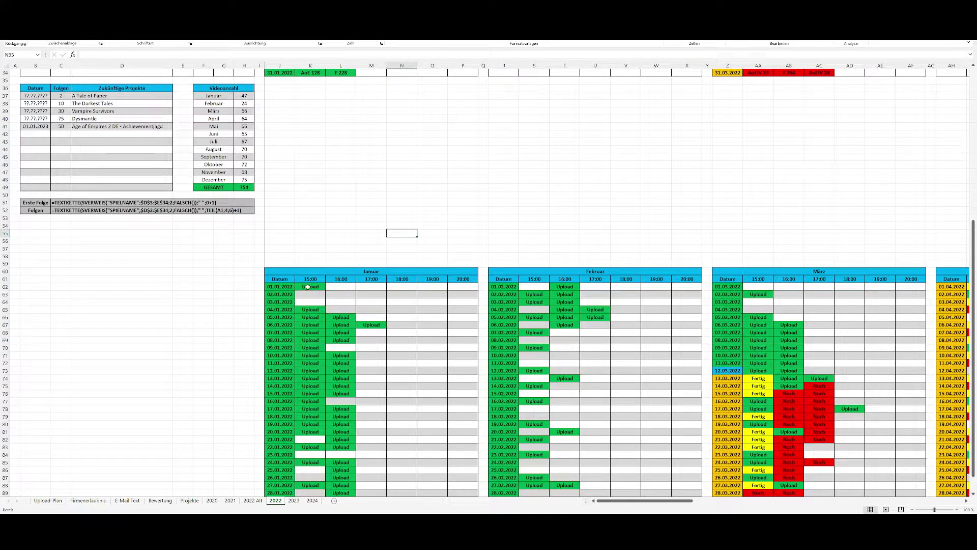
left_click_drag(308, 286, 311, 348)
left_click(348, 219)
scroll(348, 219, "up", 11)
left_click(313, 134)
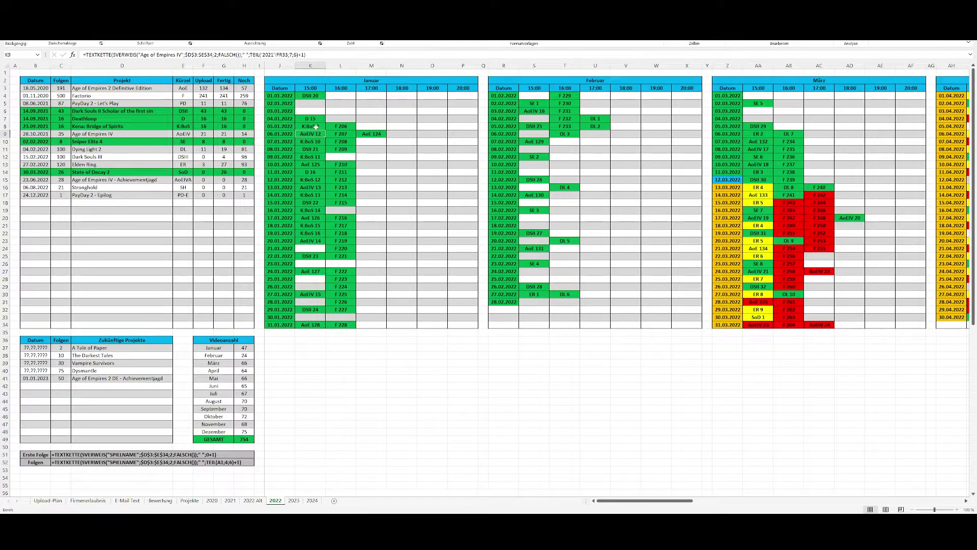
scroll(322, 340, "down", 9)
left_click(314, 332)
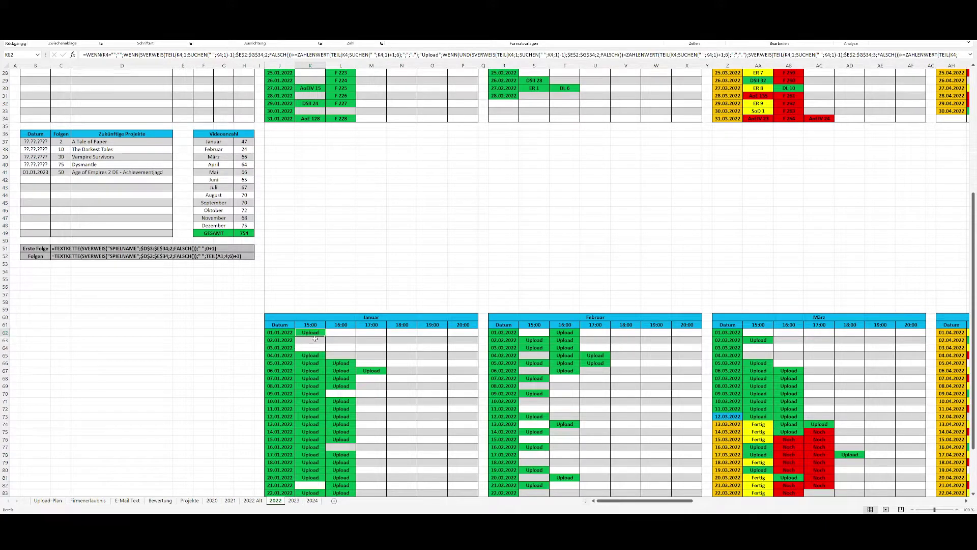
scroll(323, 391, "down", 3)
scroll(322, 305, "up", 7)
- Review the green, yellow, red and grey conditional formatting rules applied to the Januar schedule cell K25, then close the rules manager
left_click(311, 141)
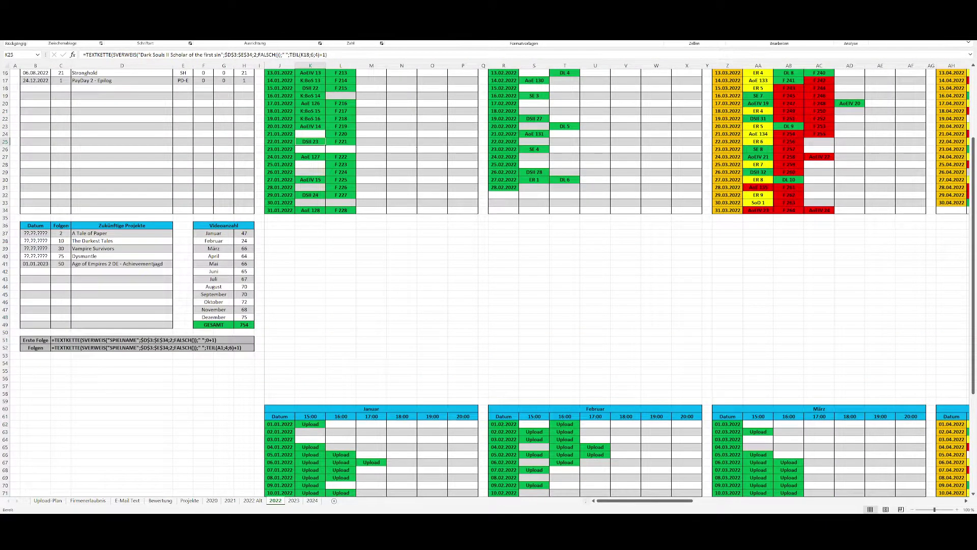
key("alt+r")
key("b")
left_click(418, 161)
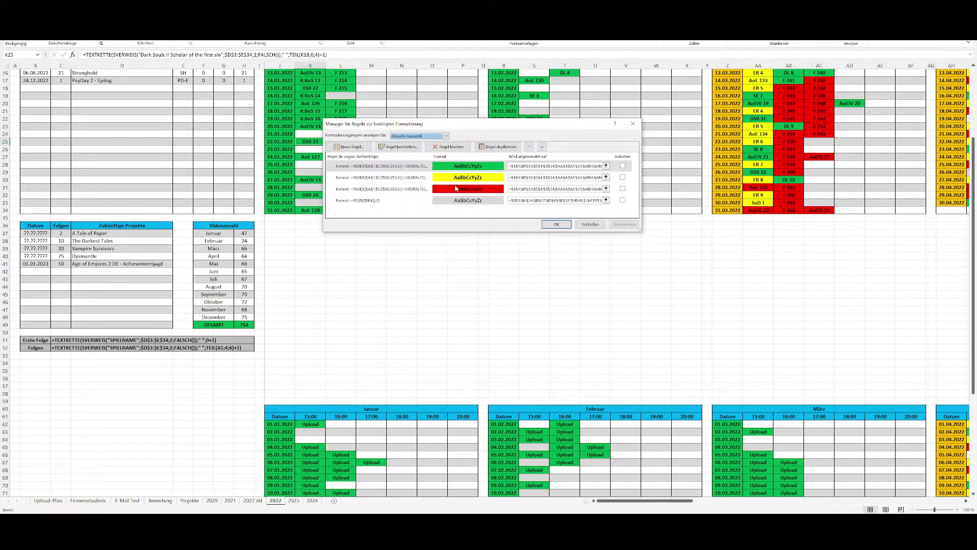
left_click(590, 225)
left_click(341, 279)
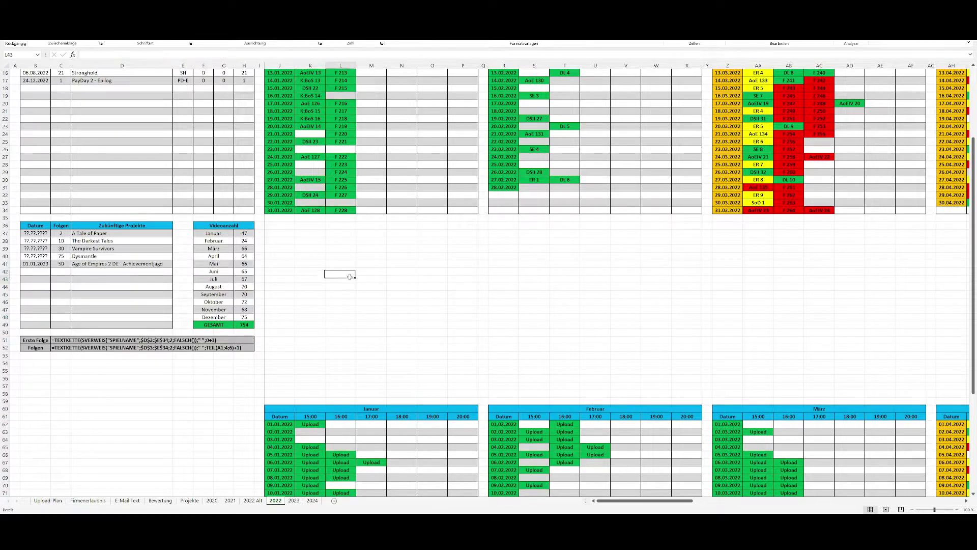
- Examine the colour coding across the upper Januar and Februar schedule tables in relation to the status tables below
scroll(521, 379, "down", 5)
scroll(677, 423, "up", 10)
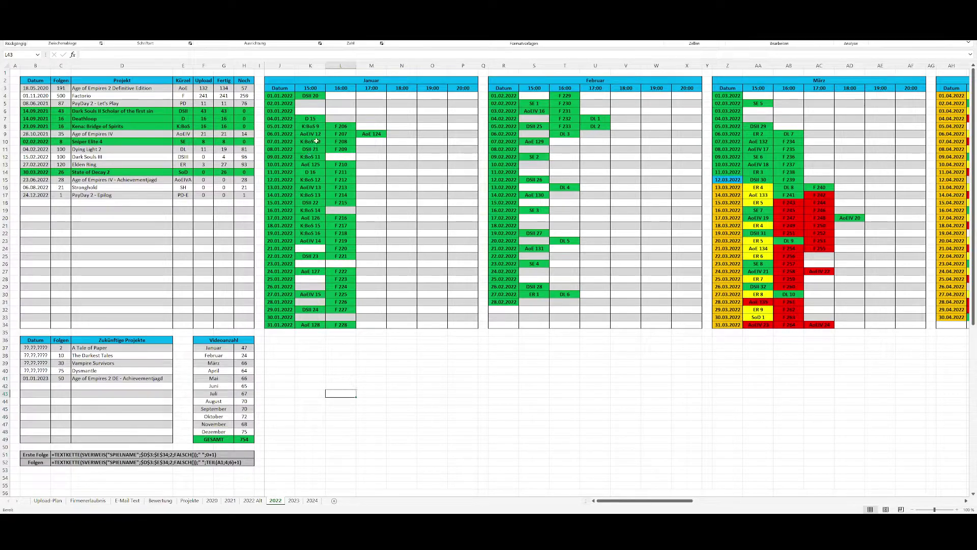
left_click_drag(308, 98, 613, 333)
left_click(596, 225)
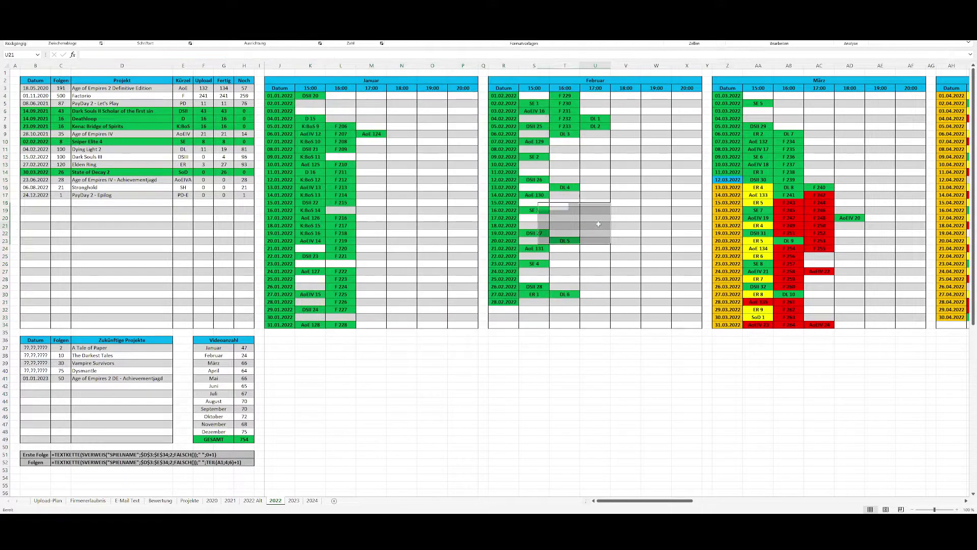
left_click(459, 374)
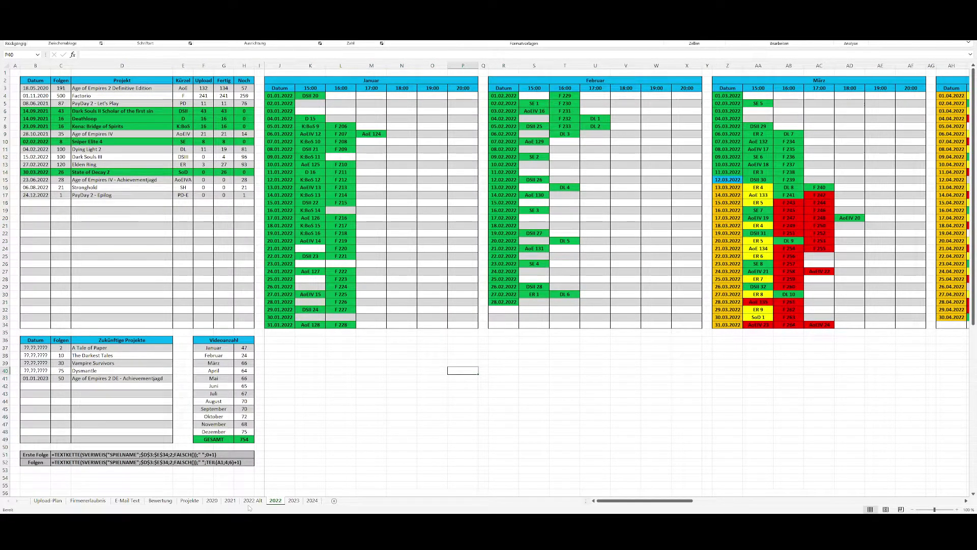
- Compare the colour coding of the Januar and Februar schedules on the 2022 Alt sheet with the 2022 sheet
key("ctrl+Page_Up")
left_click(427, 358)
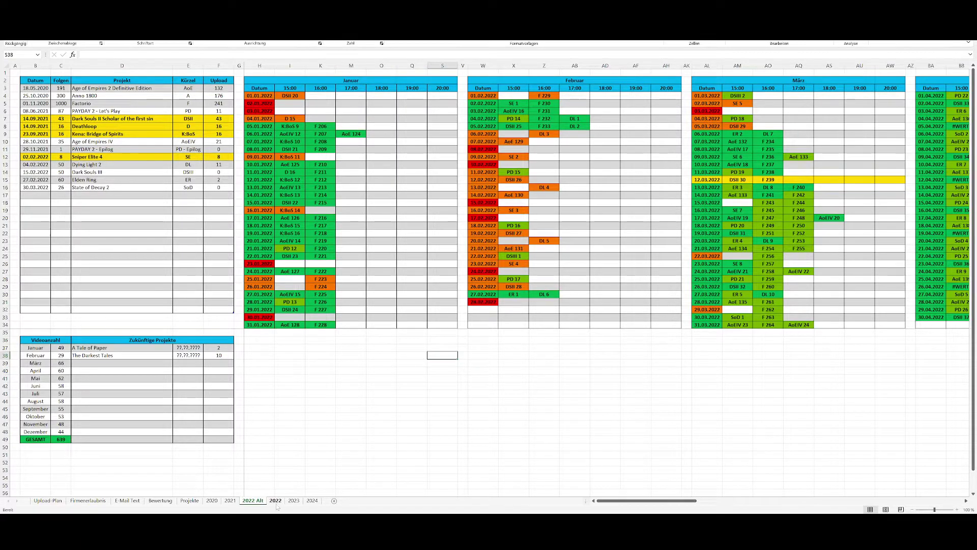
key("ctrl+Page_Down")
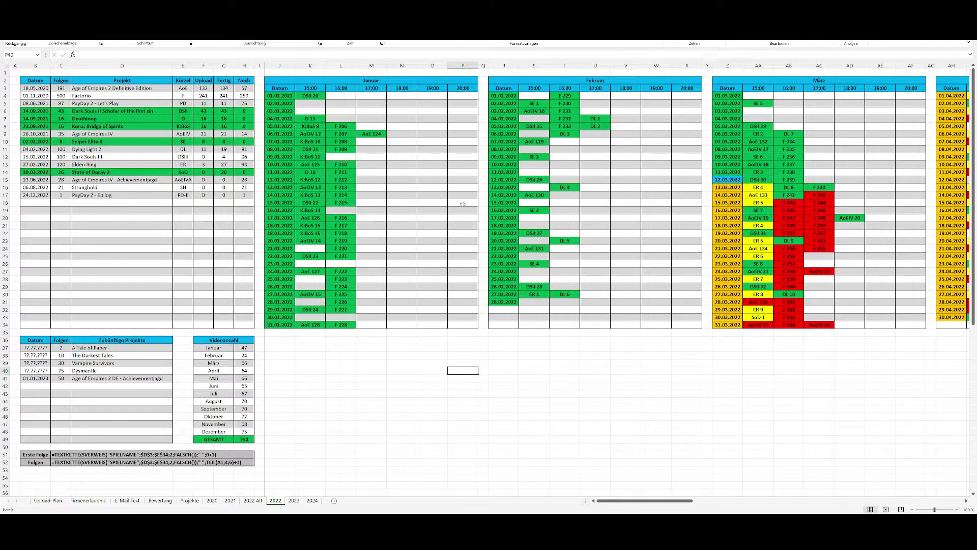
key("ctrl+Page_Up")
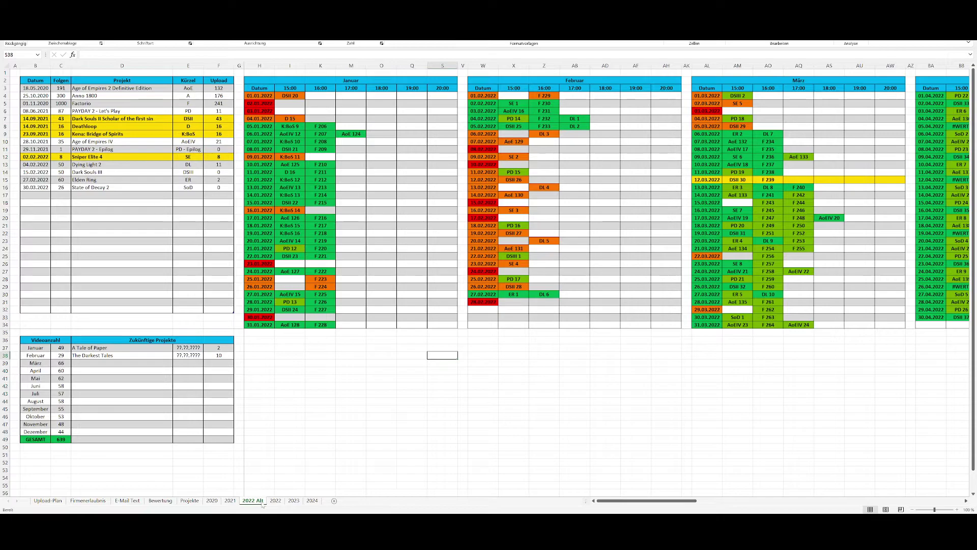
left_click_drag(599, 90, 306, 325)
left_click(532, 345)
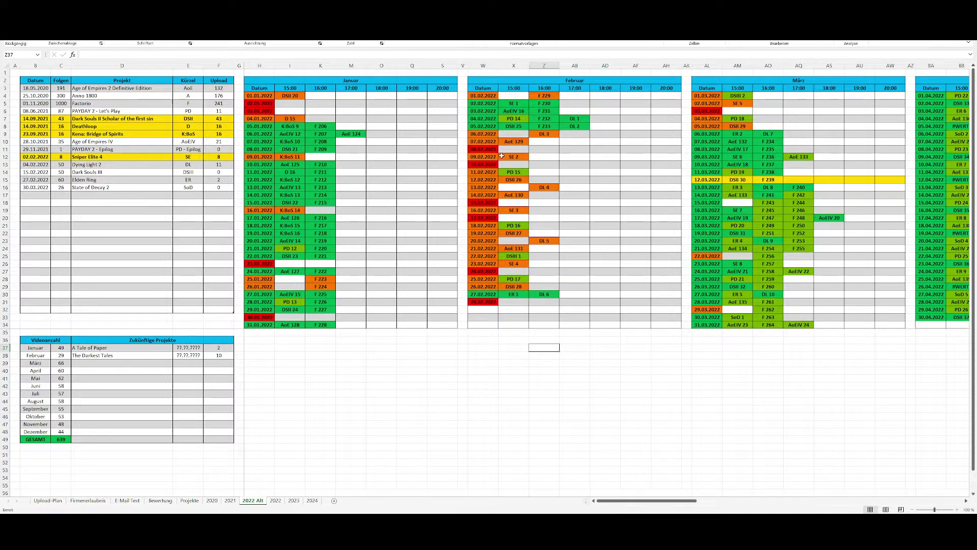
left_click(275, 500)
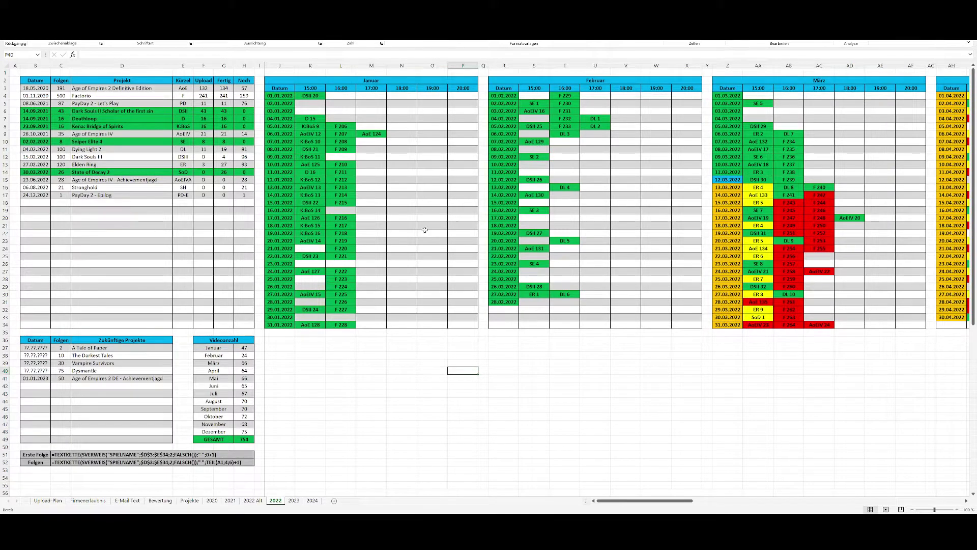
left_click_drag(595, 88, 275, 325)
left_click(656, 225)
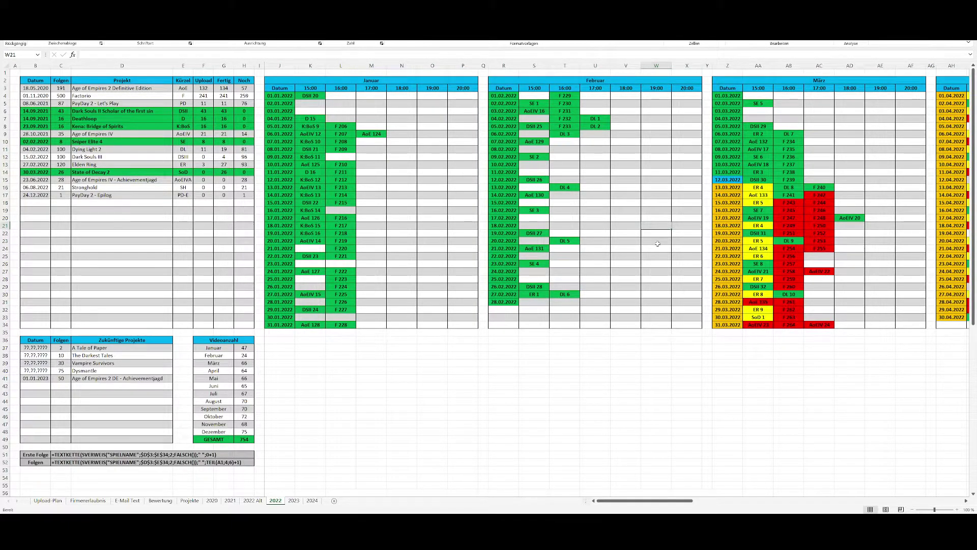
- Examine the März episodes from 12.03.2022 onward, focusing on the red Factorio entries starting with F 242
scroll(640, 257, "right", 3)
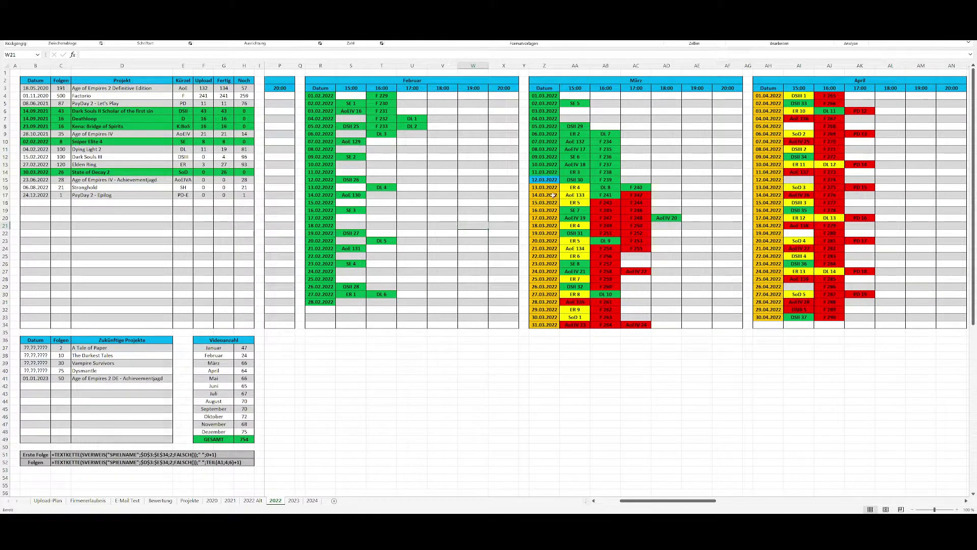
left_click_drag(582, 179, 654, 328)
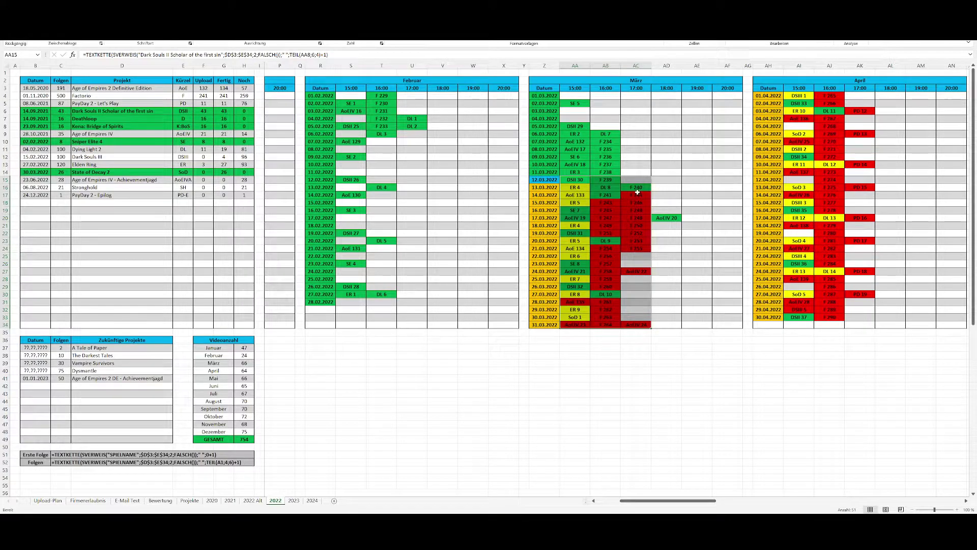
left_click_drag(638, 194, 576, 323)
left_click_drag(636, 195, 607, 249)
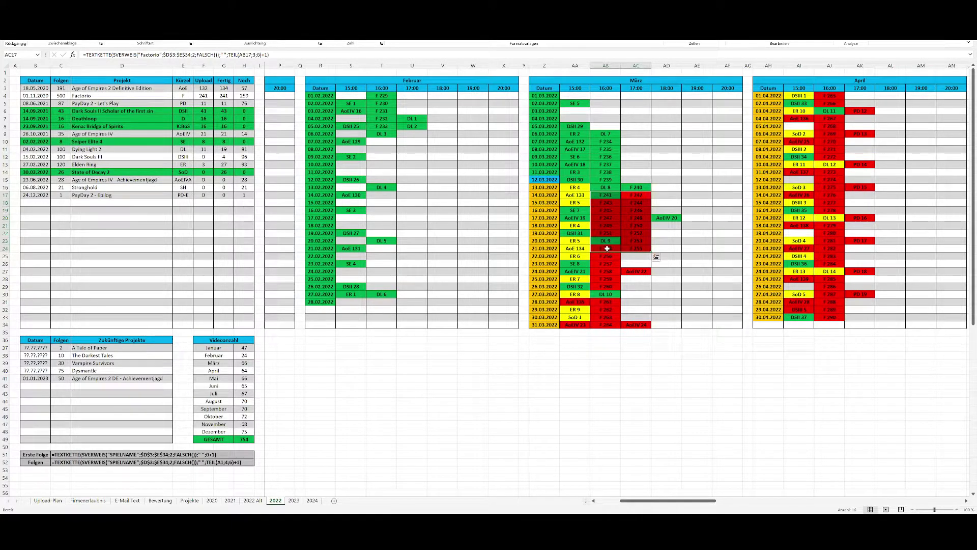
left_click(638, 194)
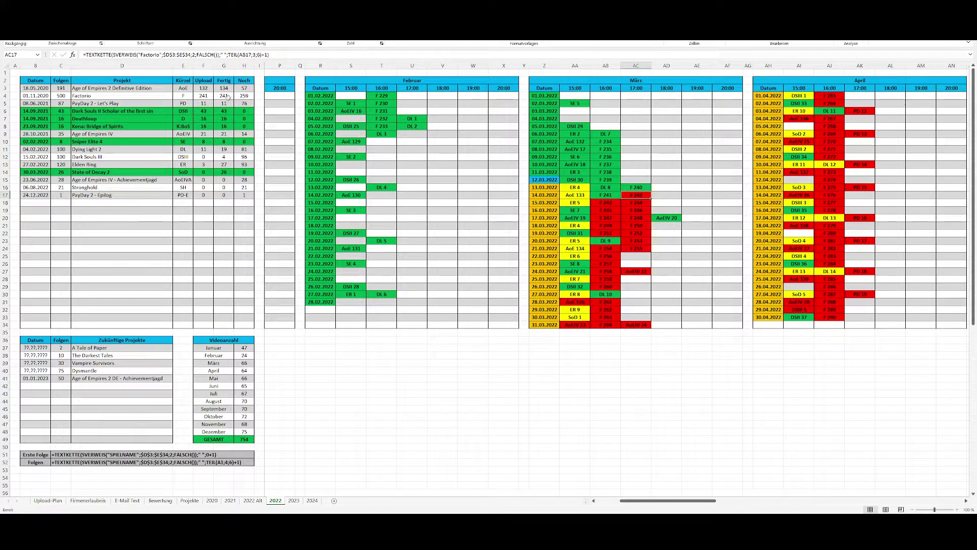
- Set Factorio's Fertig count to 244 in the project table
left_click(226, 96)
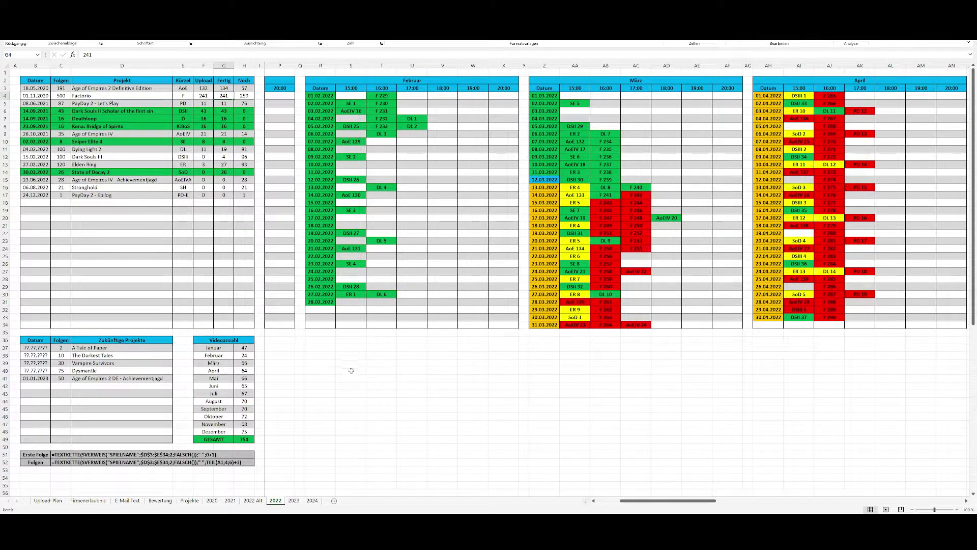
type("24")
key("Escape")
type("244")
key("Return")
- Check the März episode colours around 13.03. to 15.03.2022 and inspect the Datum column's formula and colouring from 12.03.2022
left_click_drag(646, 203, 545, 189)
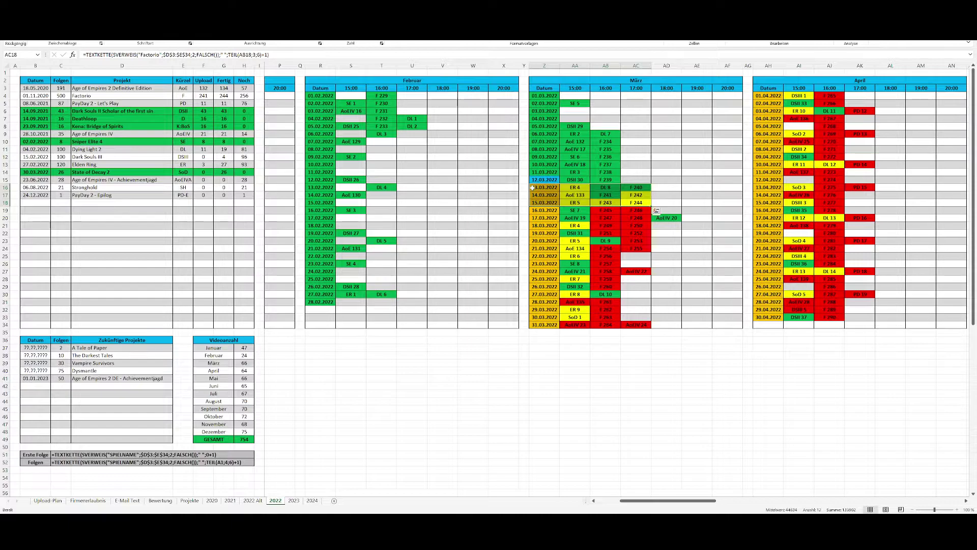
left_click(664, 348)
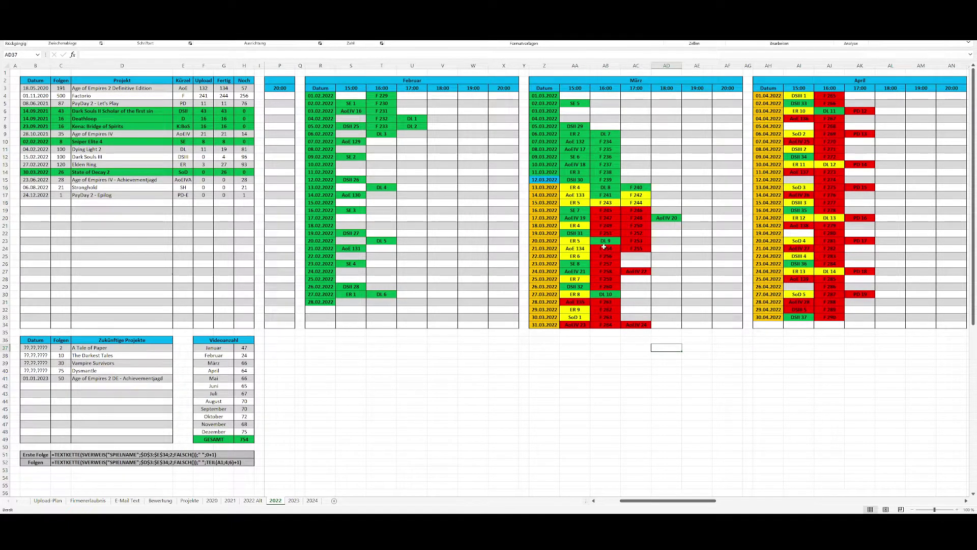
left_click_drag(575, 149, 646, 293)
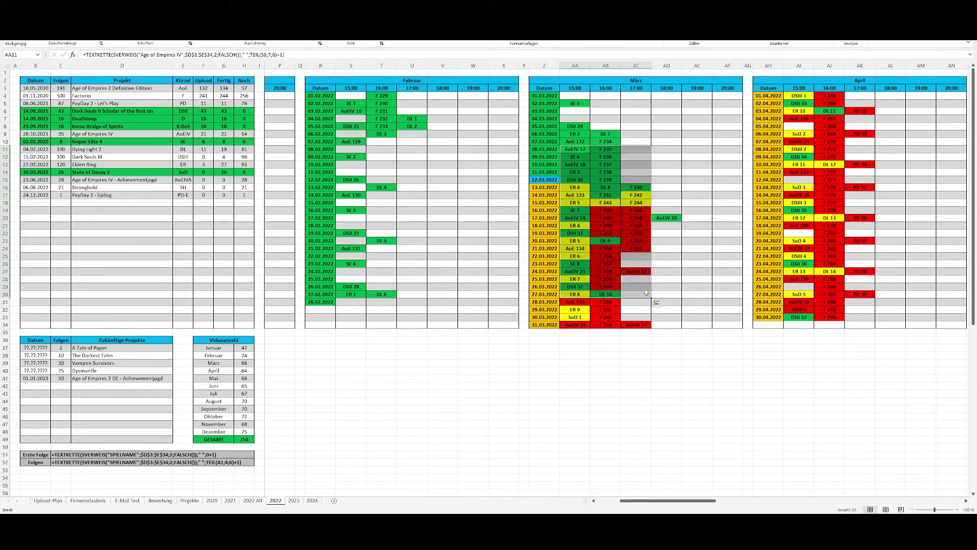
left_click(595, 357)
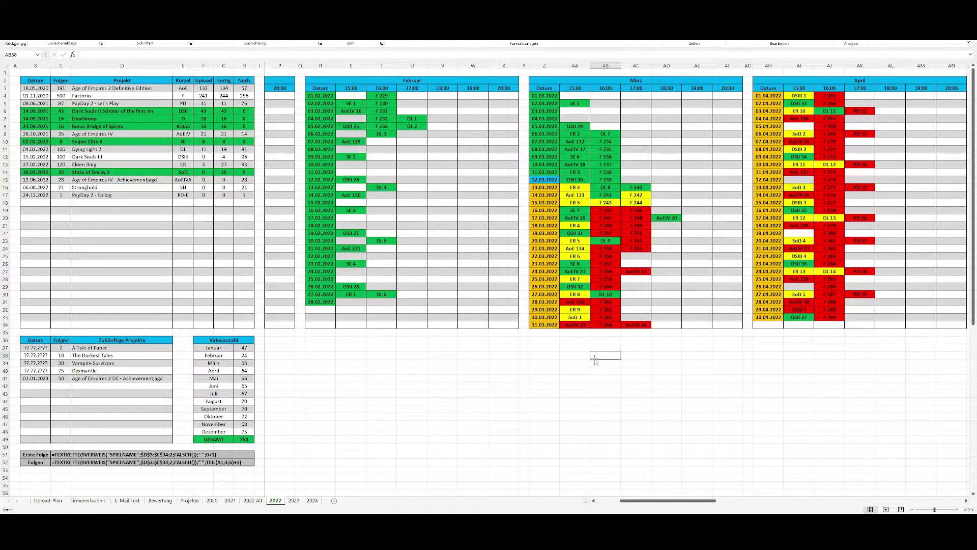
left_click(553, 180)
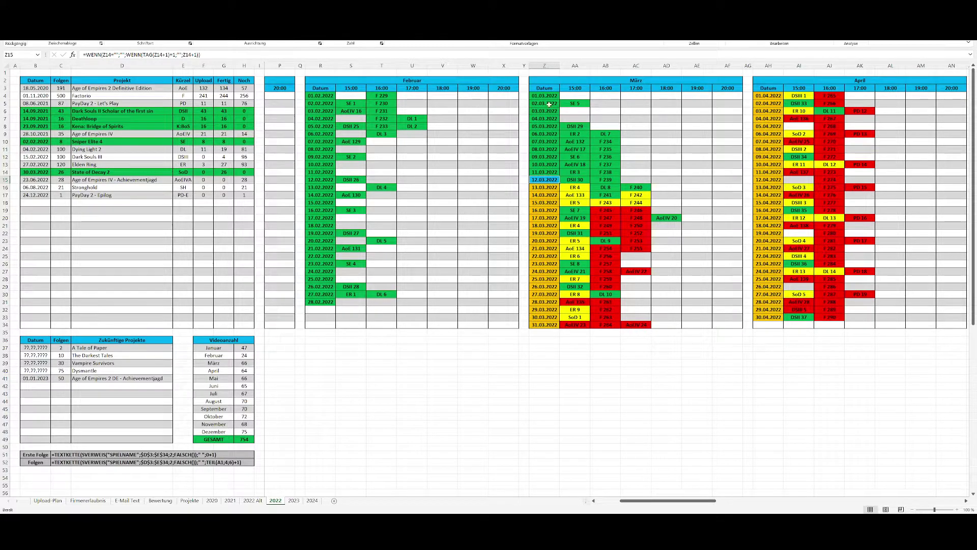
left_click_drag(549, 103, 545, 325)
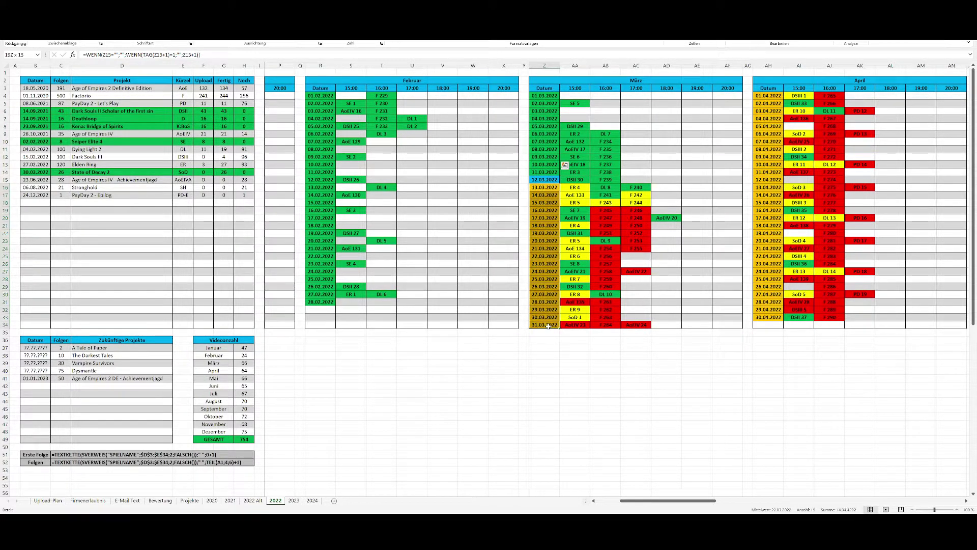
left_click(636, 347)
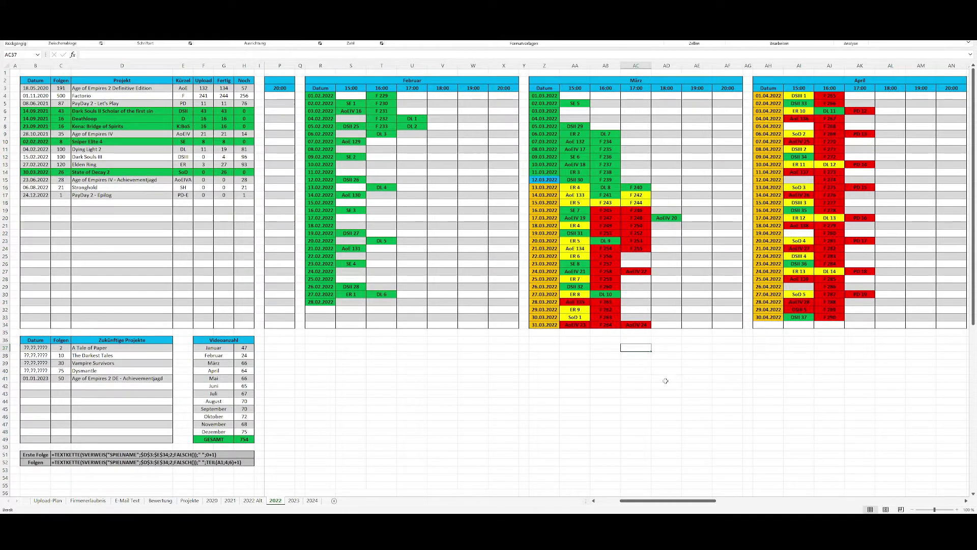
- Examine the Factorio and Dying Light 2 episode sequences in the März and April 16:00 columns and März's 15:00 episodes from 13.03.2022
scroll(648, 375, "right", 6)
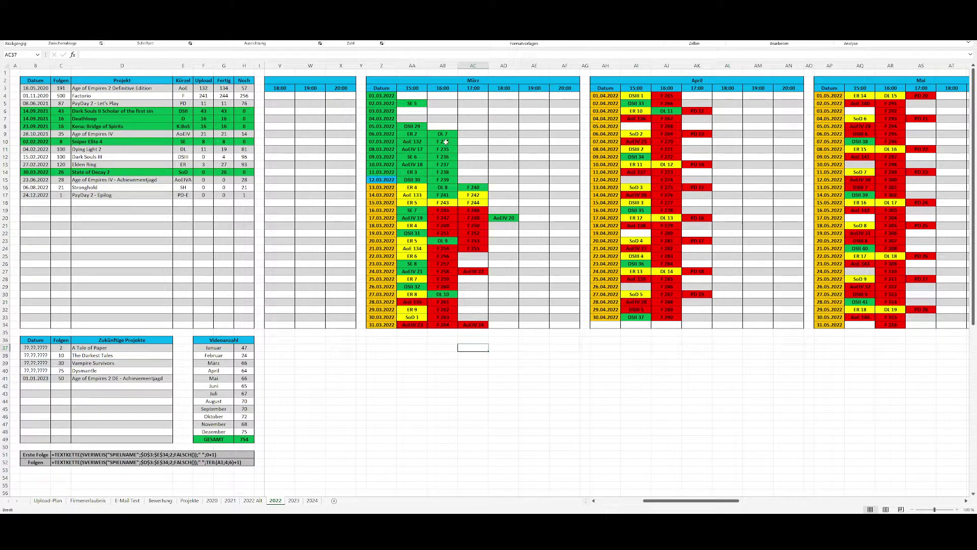
left_click_drag(446, 142, 447, 179)
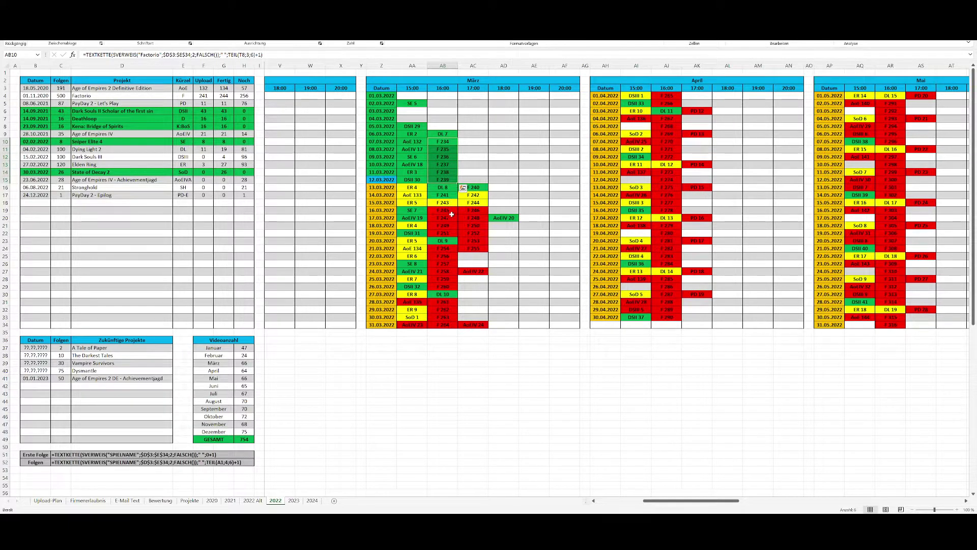
left_click_drag(672, 172, 675, 212)
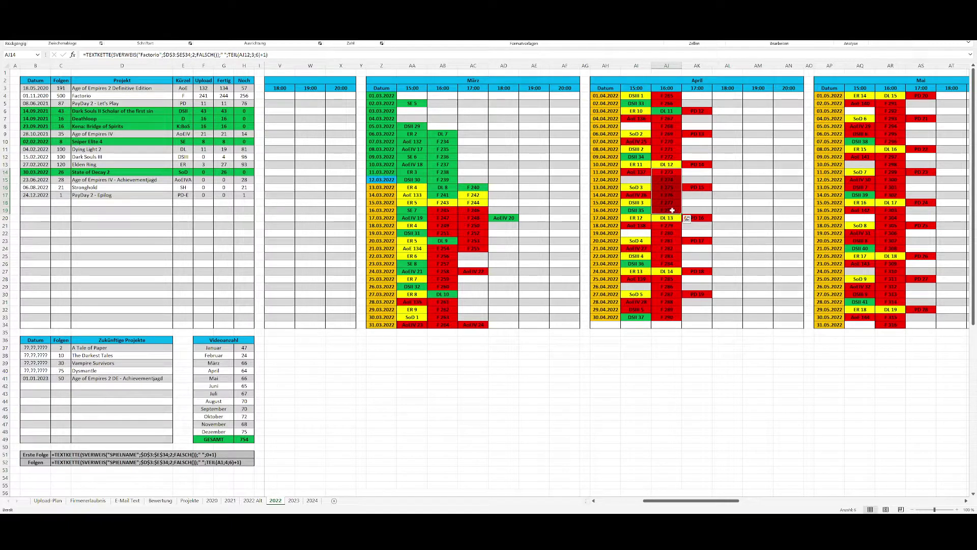
left_click(667, 218)
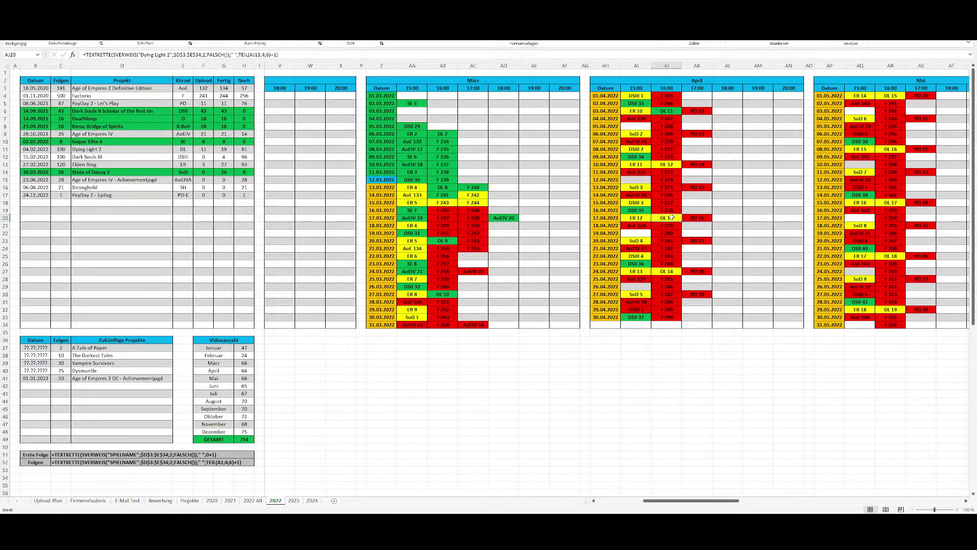
left_click_drag(671, 217, 673, 273)
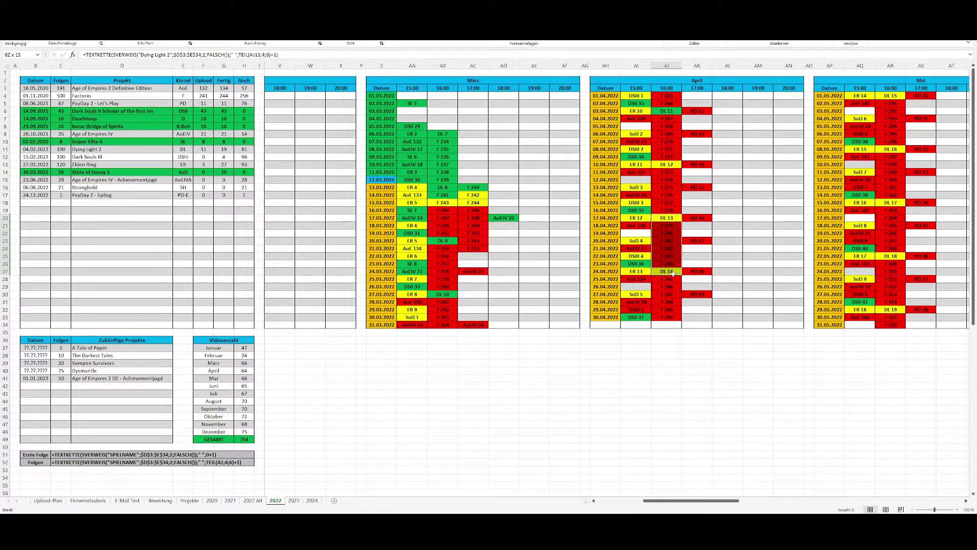
left_click_drag(672, 273, 673, 273)
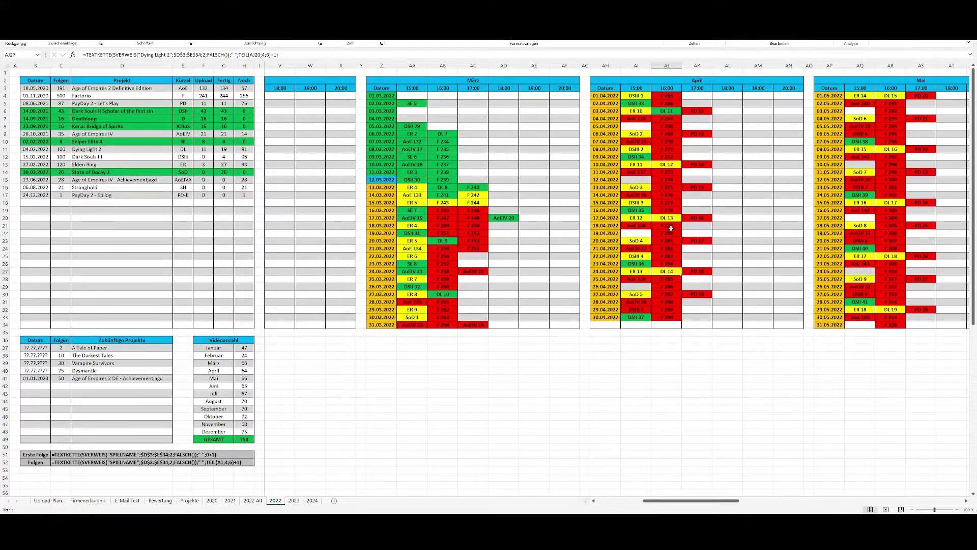
left_click_drag(667, 97, 661, 328)
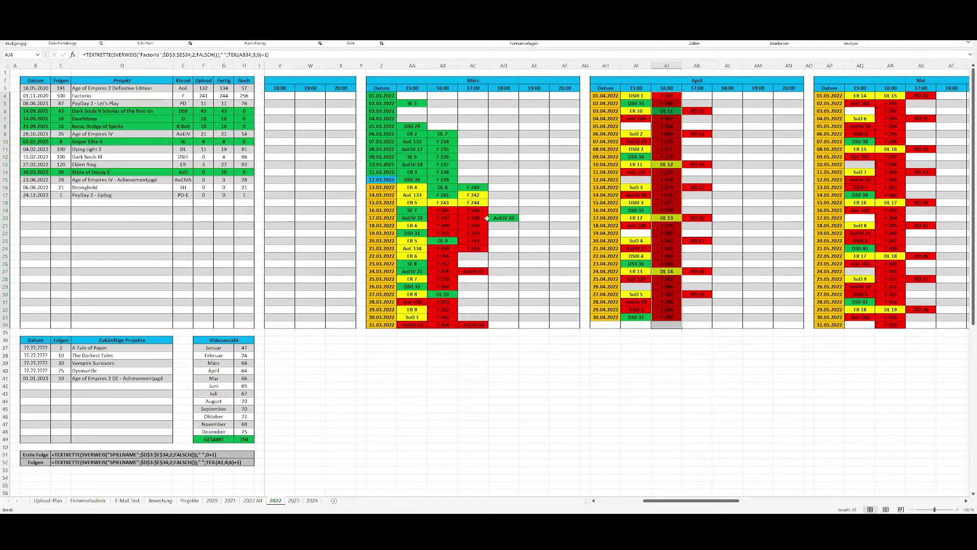
left_click_drag(416, 186, 418, 218)
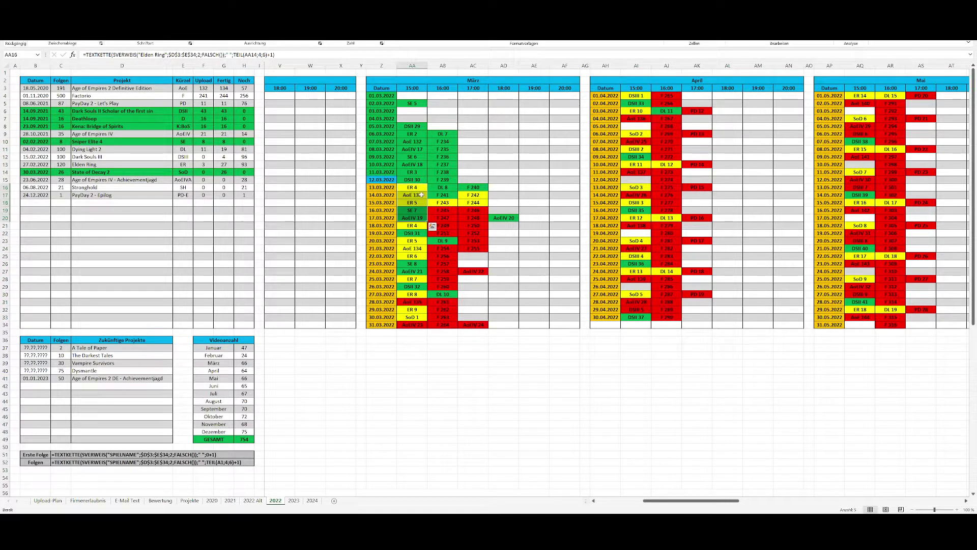
- Inspect the formulas of the Age of Empires 2 episode on 14.03.2022 and the Elden Ring episode on 15.03.2022
left_click(421, 195)
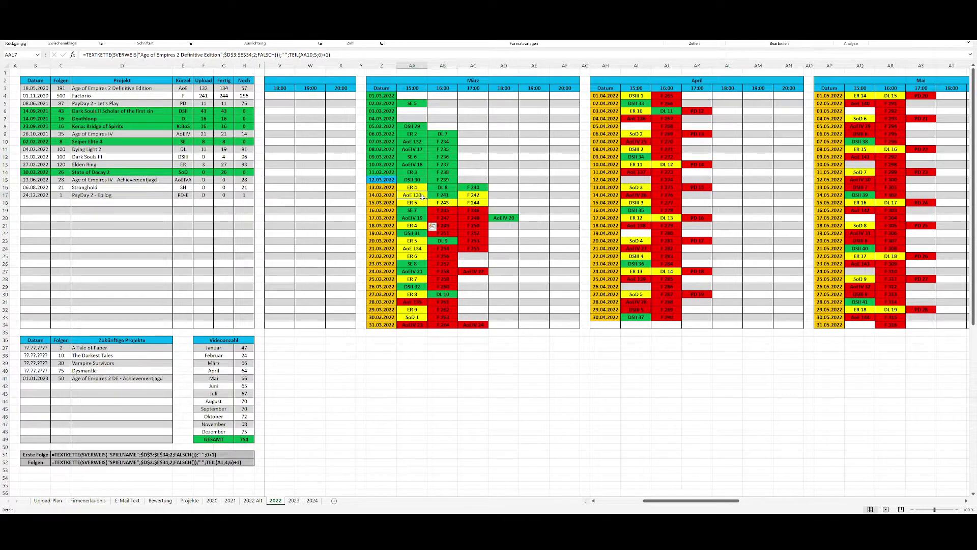
double_click(421, 195)
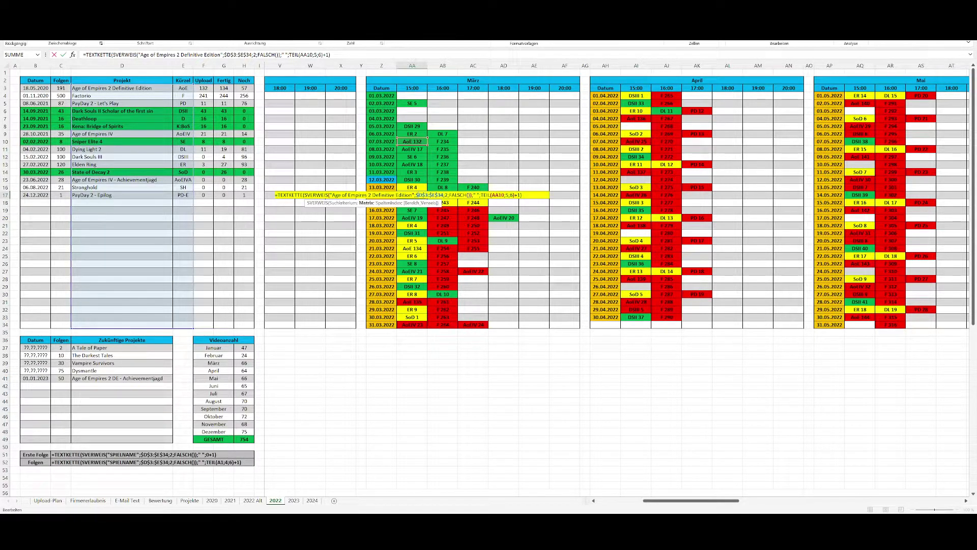
key("Escape")
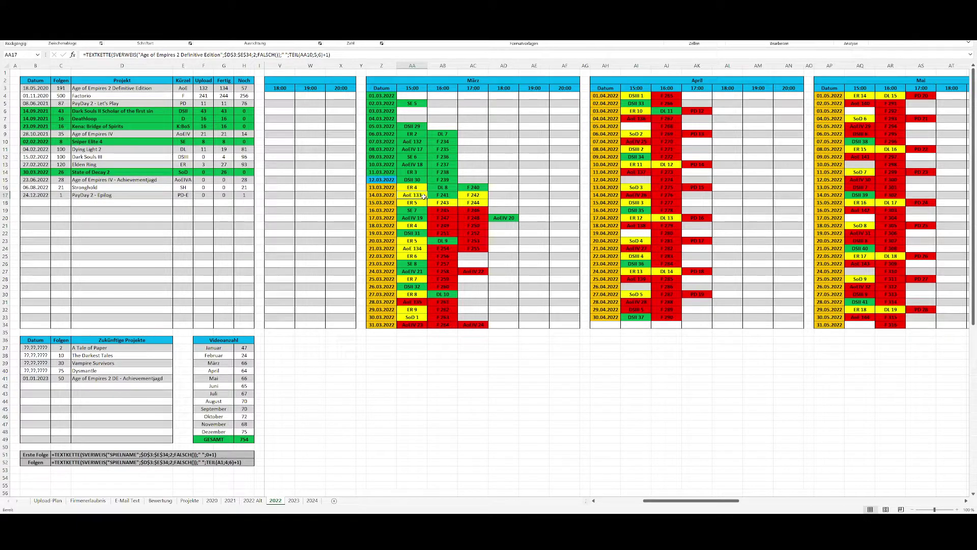
left_click(425, 203)
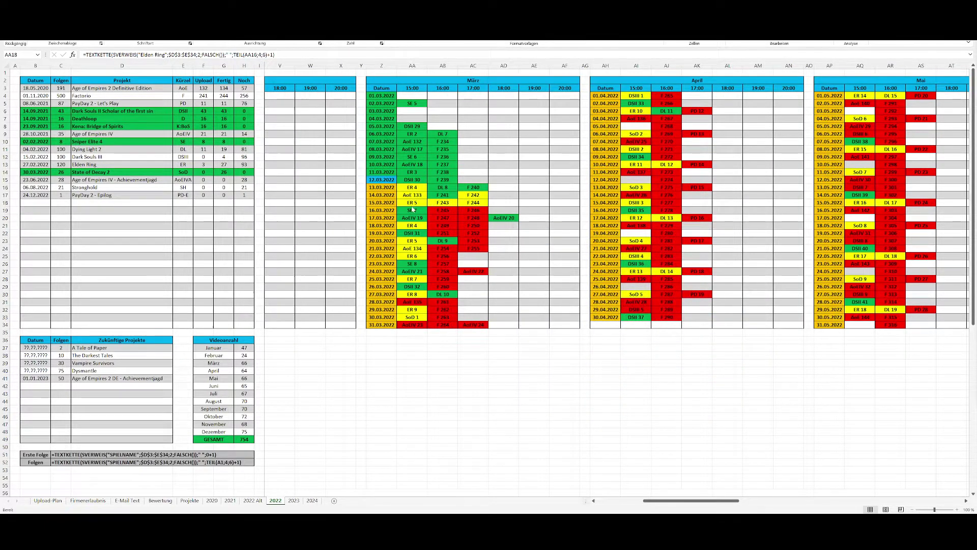
left_click(421, 202)
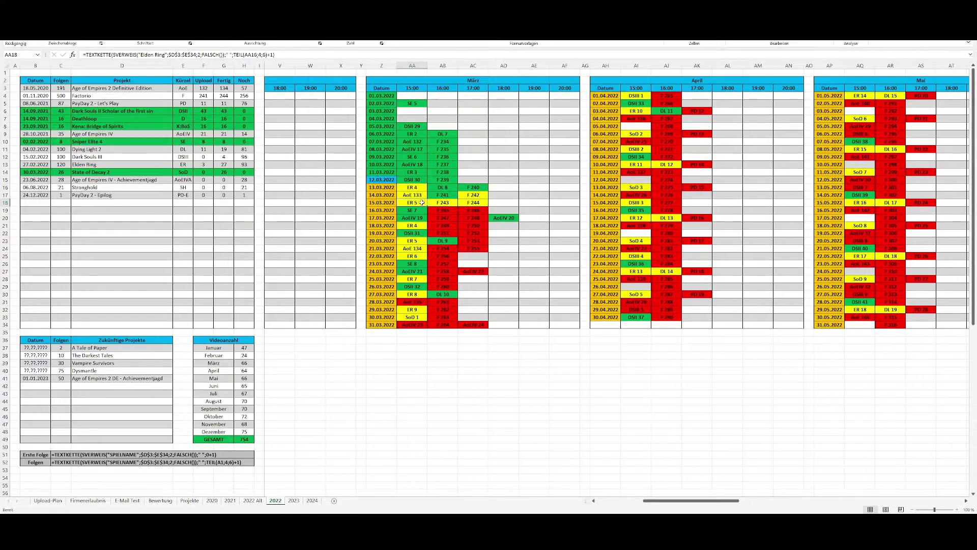
- Compare the Elden Ring episodes on 15.03., 18.03. and 20.03.2022 in März's 15:00 column
left_click(421, 225)
left_click(420, 195, "ctrl")
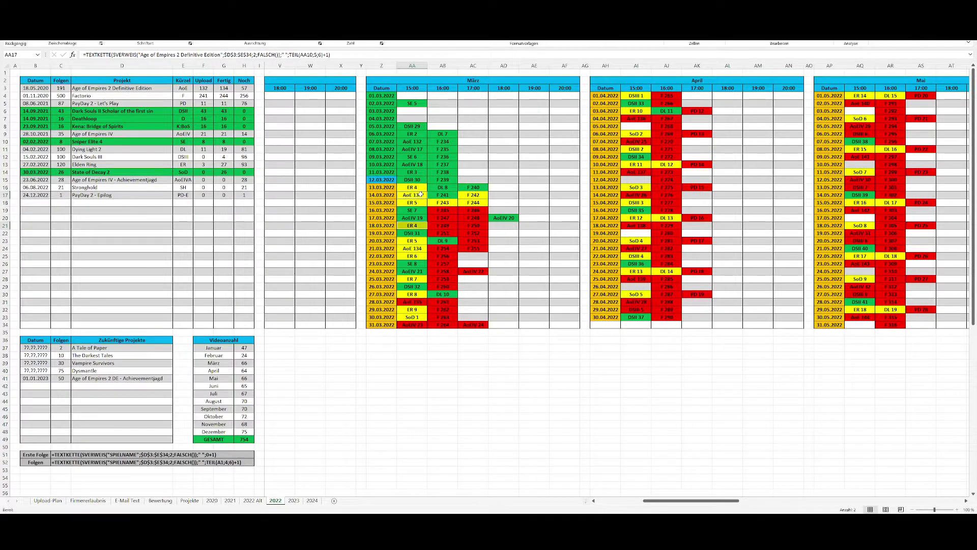
left_click(419, 241, "ctrl")
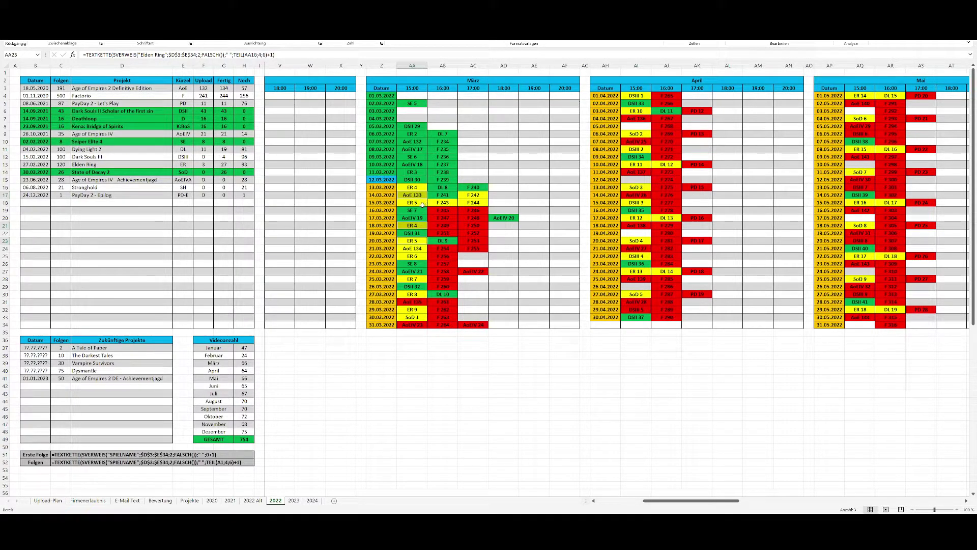
left_click(422, 204)
left_click(421, 226, "ctrl")
left_click(419, 240, "ctrl")
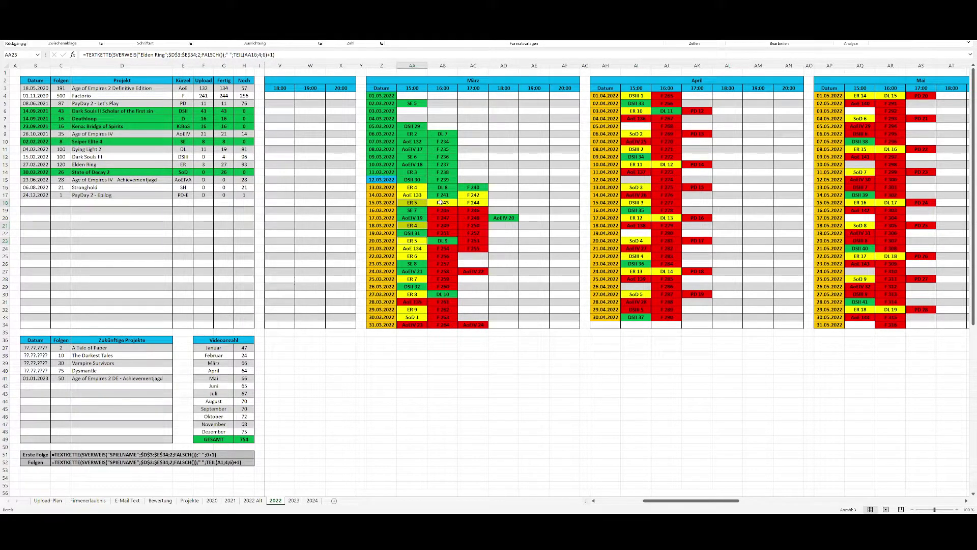
mouse_move(418, 203)
left_mouse_down()
mouse_move(433, 203)
mouse_move(424, 203)
left_mouse_up()
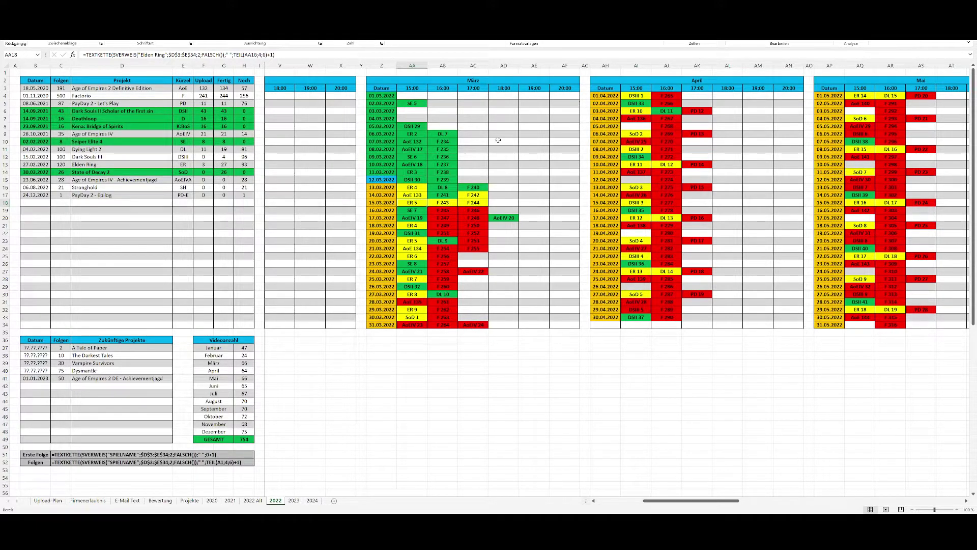
- Check the dates of the first Dark Souls III episode in April and März's Elden Ring and Sniper Elite 4 episodes from 15.03. to 23.03.2022
left_click_drag(645, 97, 606, 97)
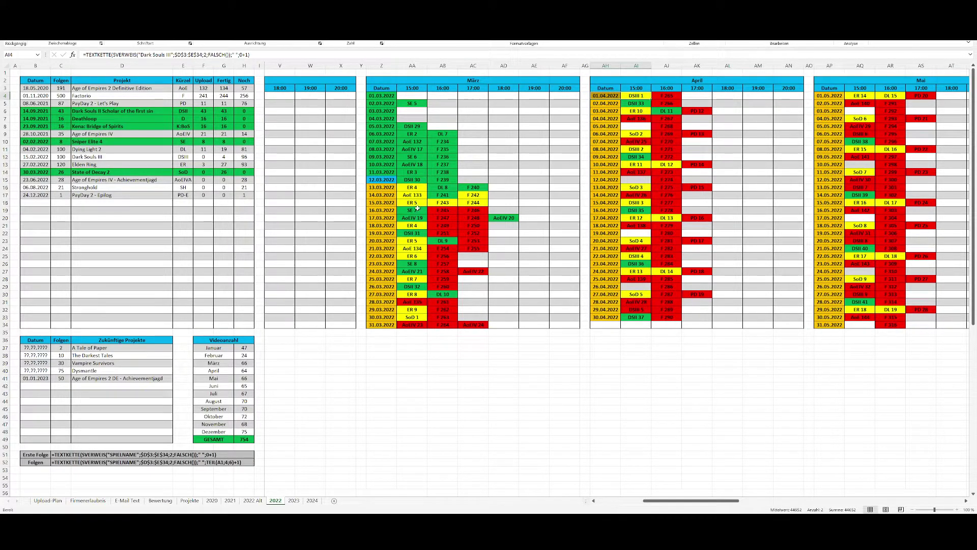
left_click_drag(418, 204, 390, 203)
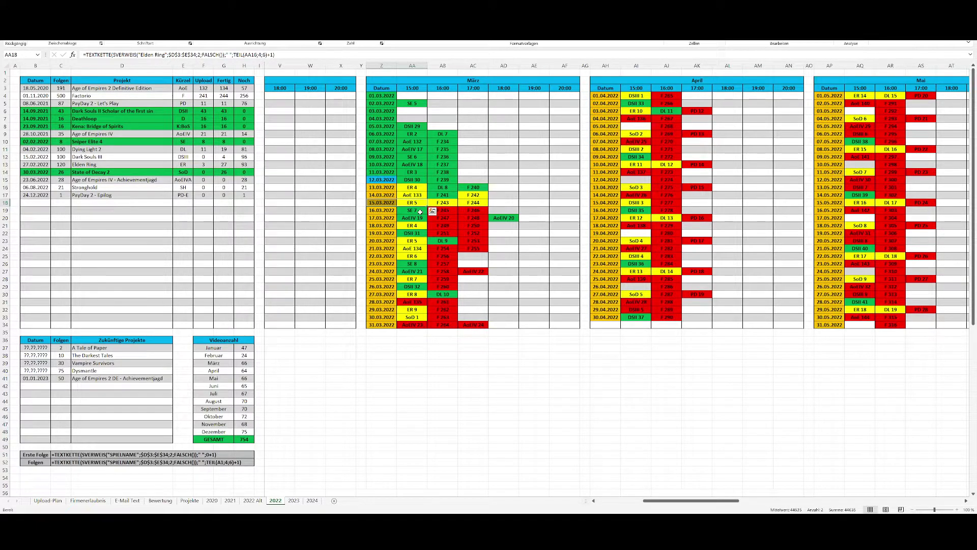
left_click_drag(420, 211, 384, 208)
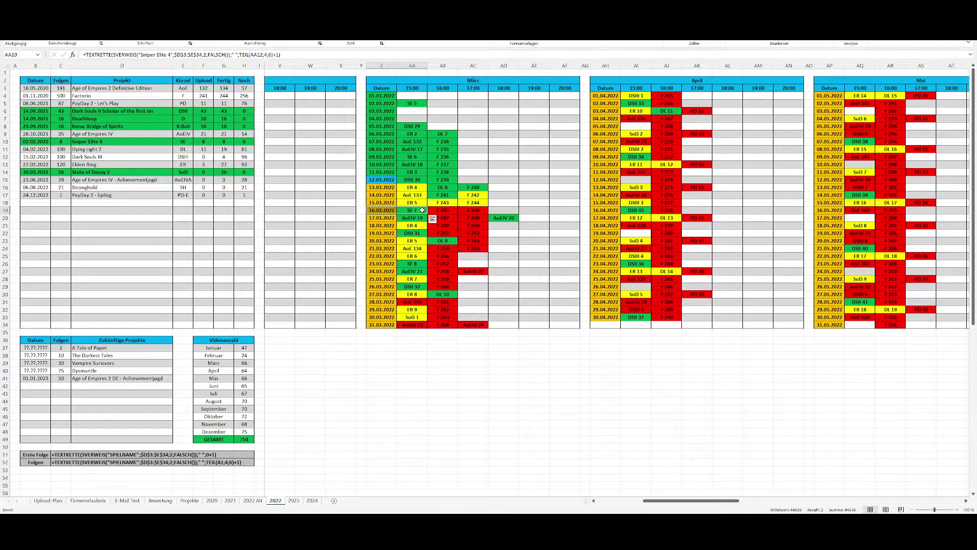
left_click_drag(422, 264, 387, 262)
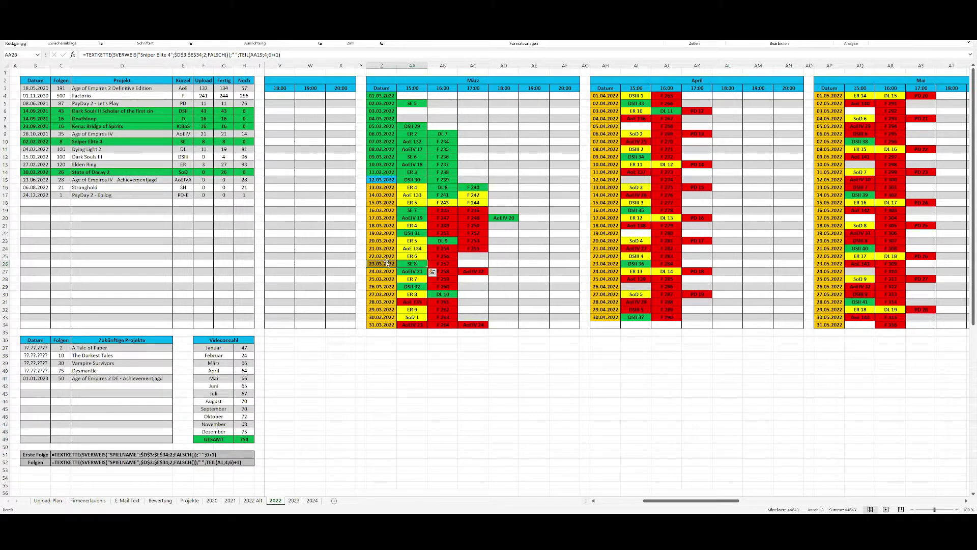
- Compare the first State of Decay 2 episode on 30.03.2022 with that project's row in the project table
left_click(421, 316)
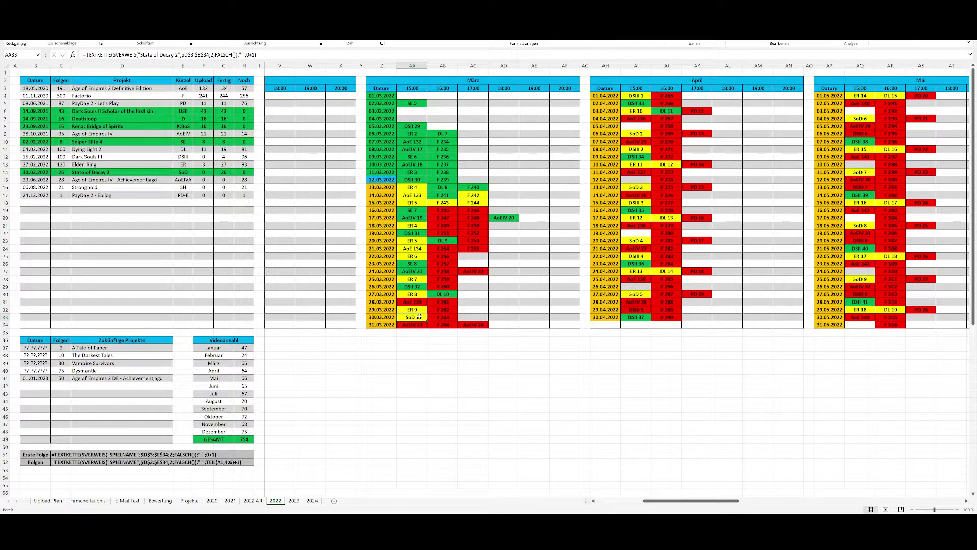
left_click_drag(124, 172, 38, 172)
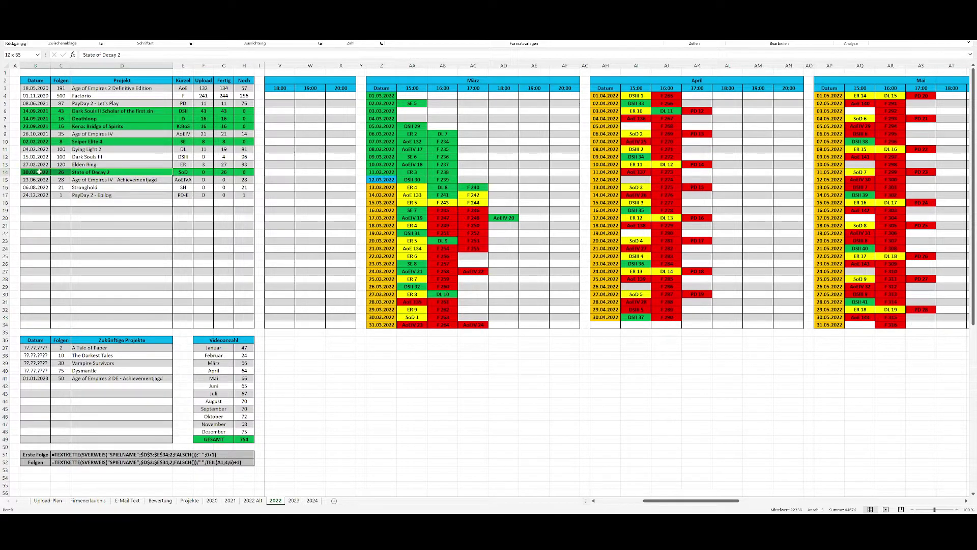
left_click(423, 317)
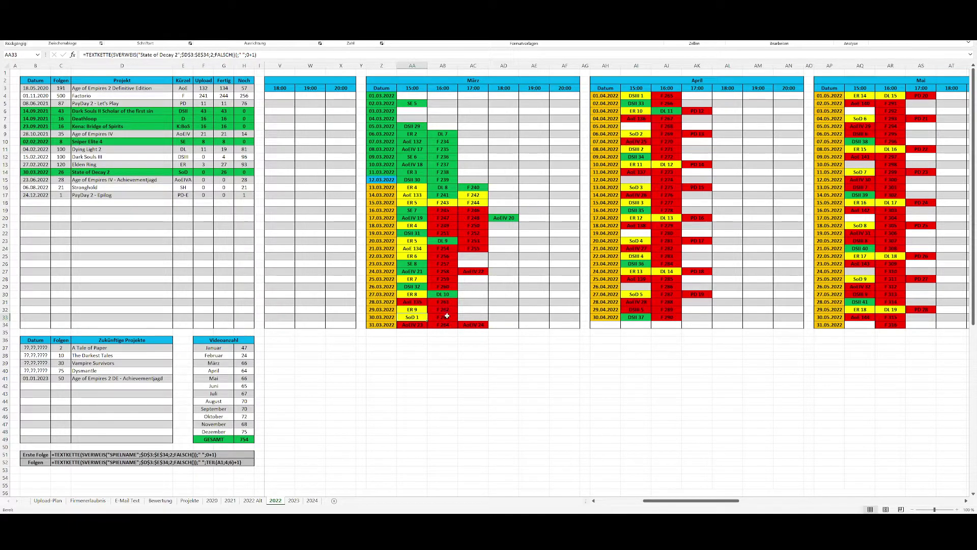
- Review the Age of Empires IV episode on 17.03.2022 and the project rows for Age of Empires IV and its Achievementjagd
left_click(421, 217)
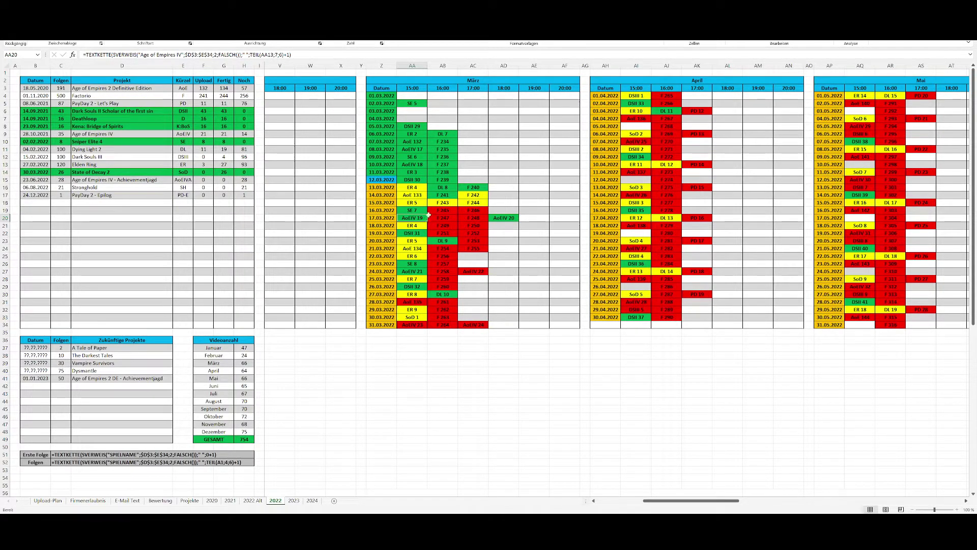
left_click(60, 134)
left_click_drag(60, 133, 207, 133)
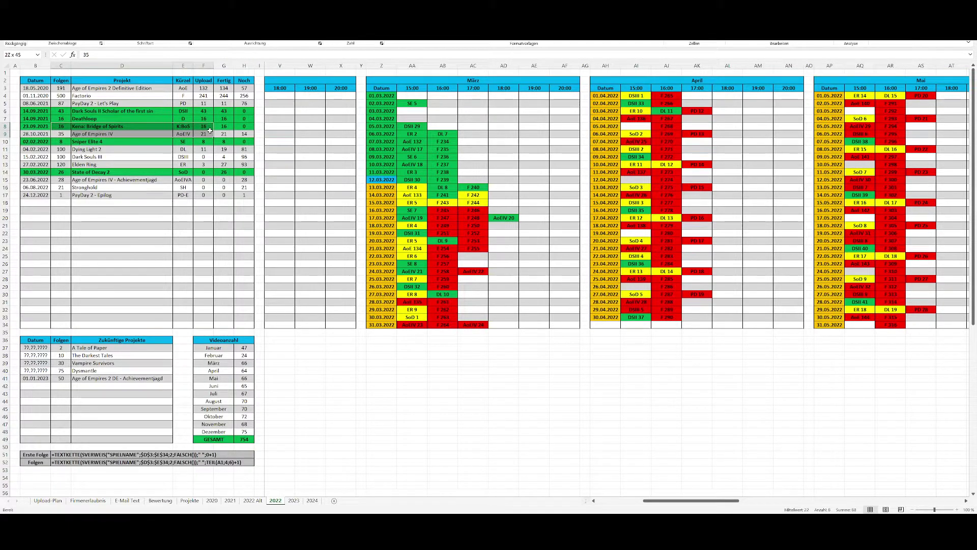
left_click_drag(59, 181, 93, 179)
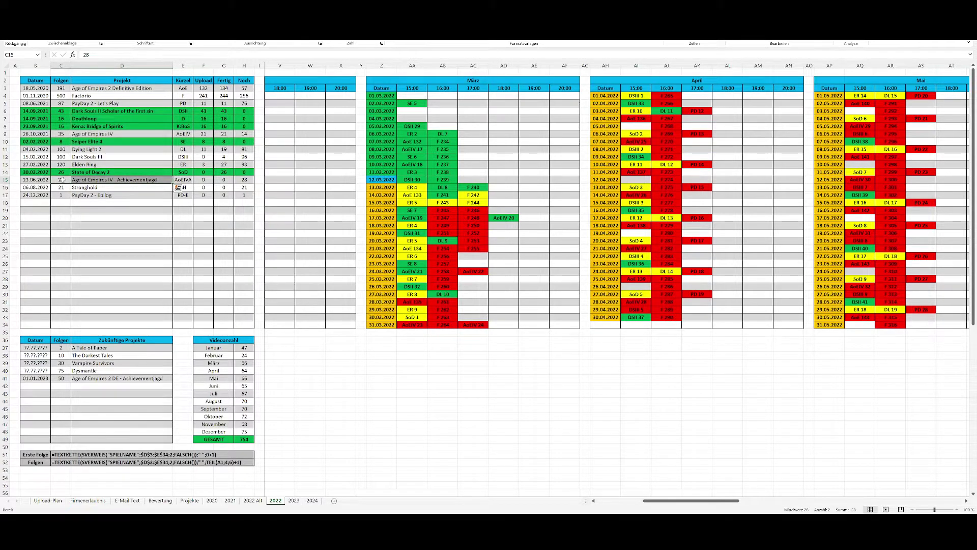
left_click(163, 180)
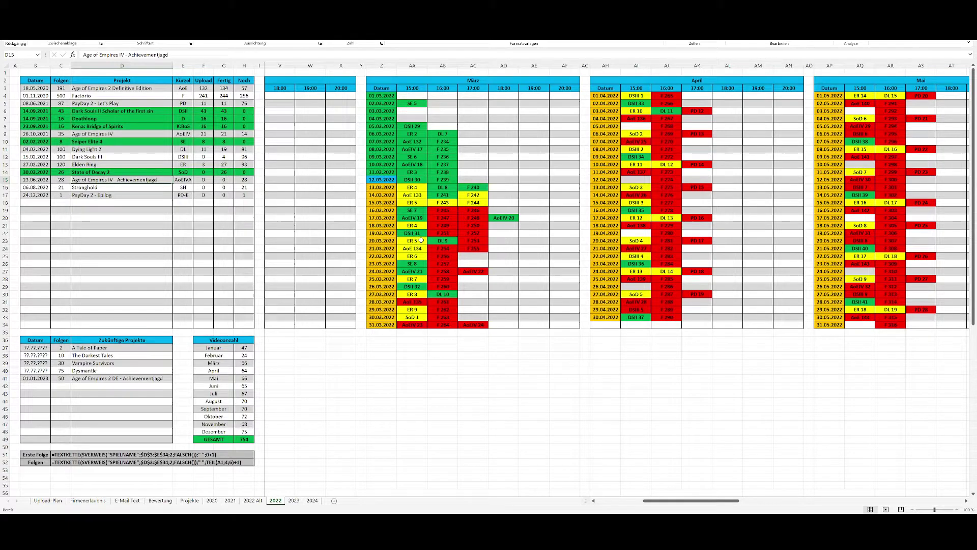
- Examine März's 15:00 episodes from 15.03. to 20.03.2022 against the project table from Dark Souls II downward
left_click(422, 242)
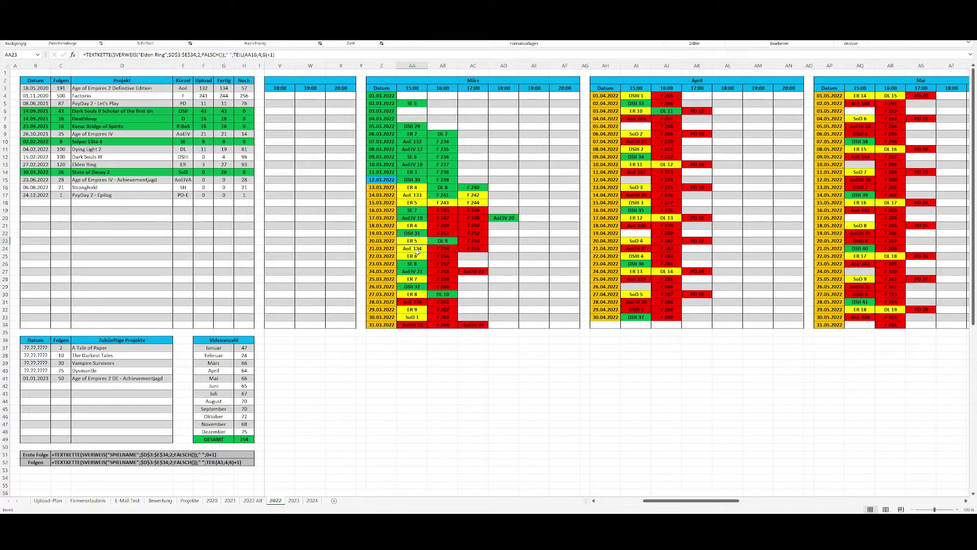
key("Up")
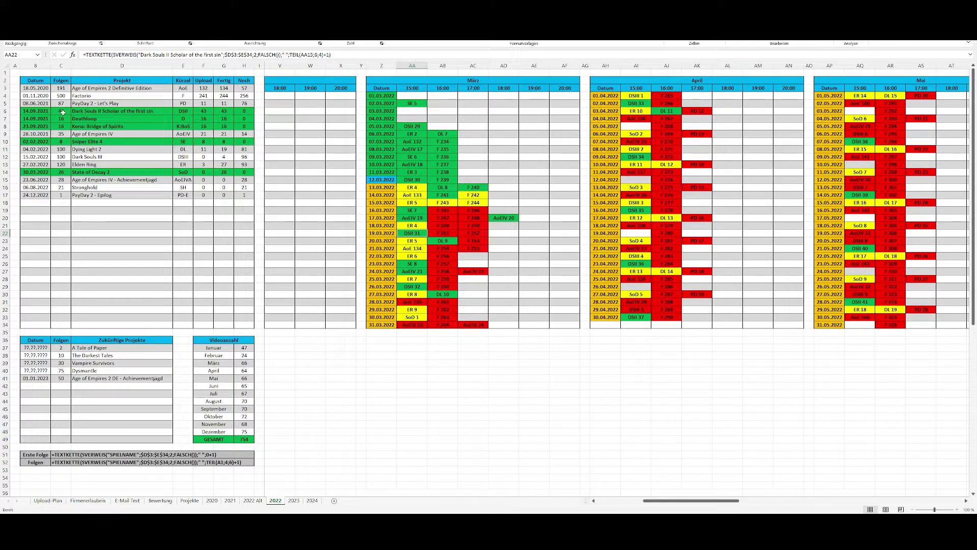
left_click_drag(41, 111, 252, 111)
left_click_drag(421, 243, 386, 243)
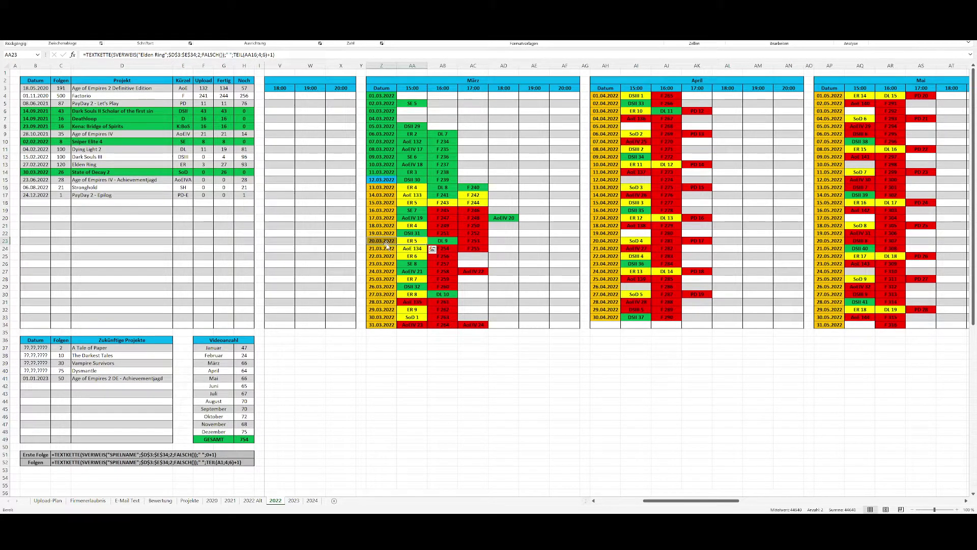
left_click_drag(410, 202, 399, 242)
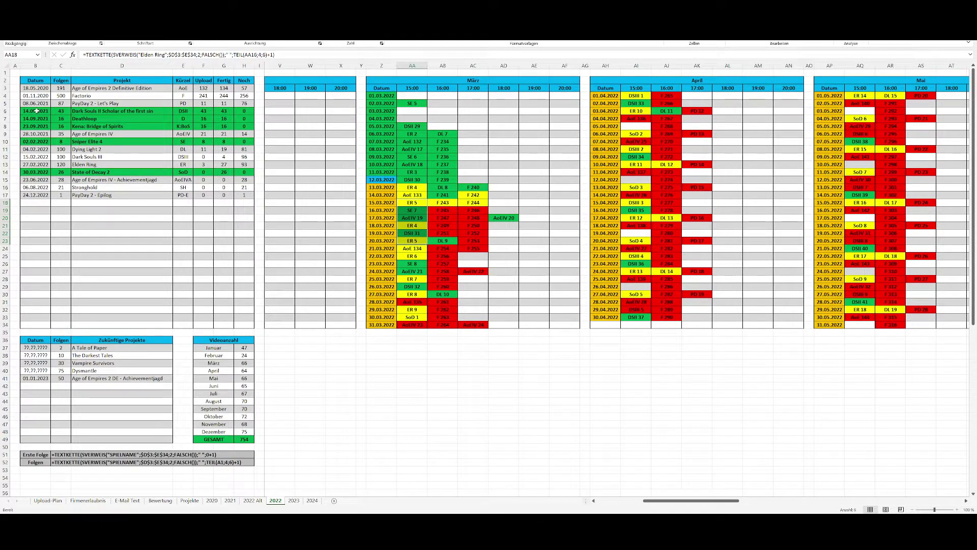
left_click_drag(37, 110, 247, 326)
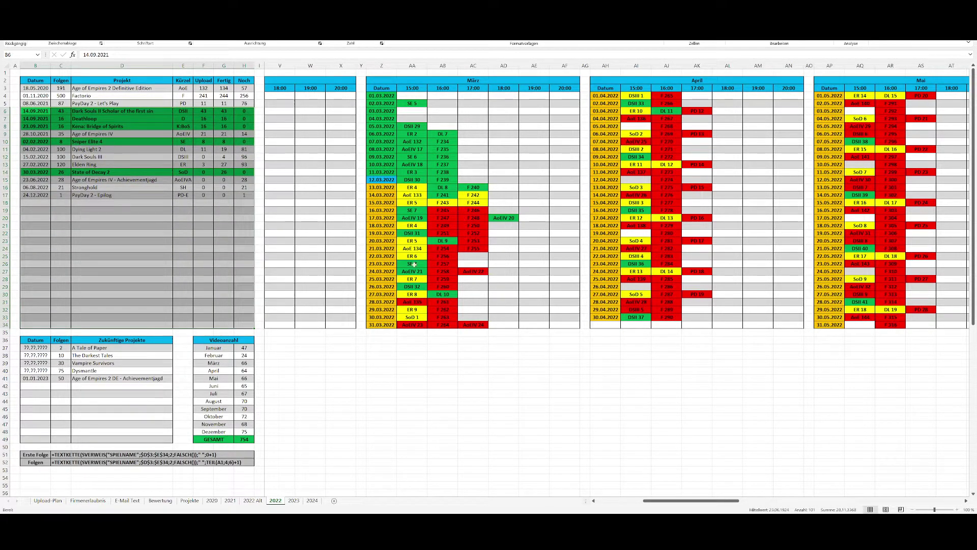
- Examine April's 15:00 episodes from 01.04. to 05.04.2022 alongside März's 15:00 column from 08.03. to 31.03.2022
left_click(507, 248)
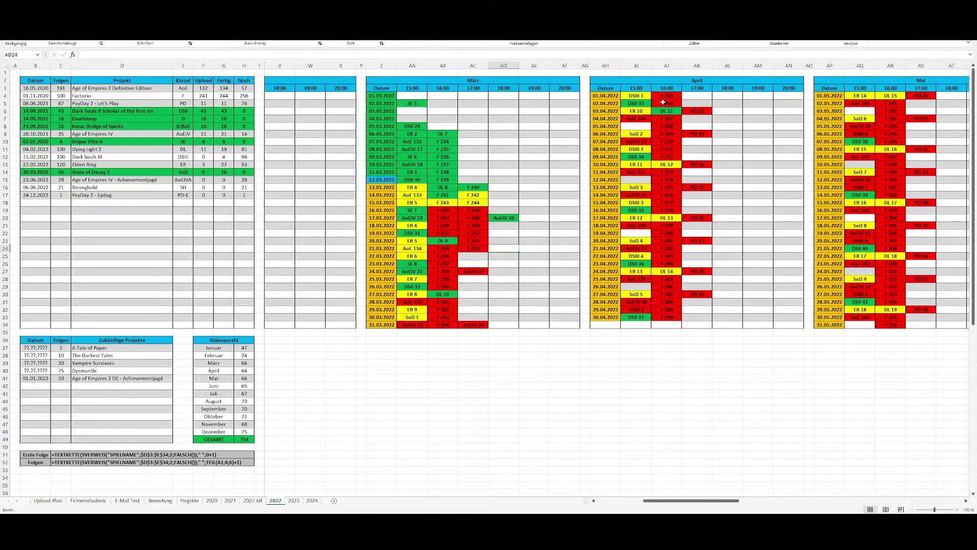
left_click(644, 95)
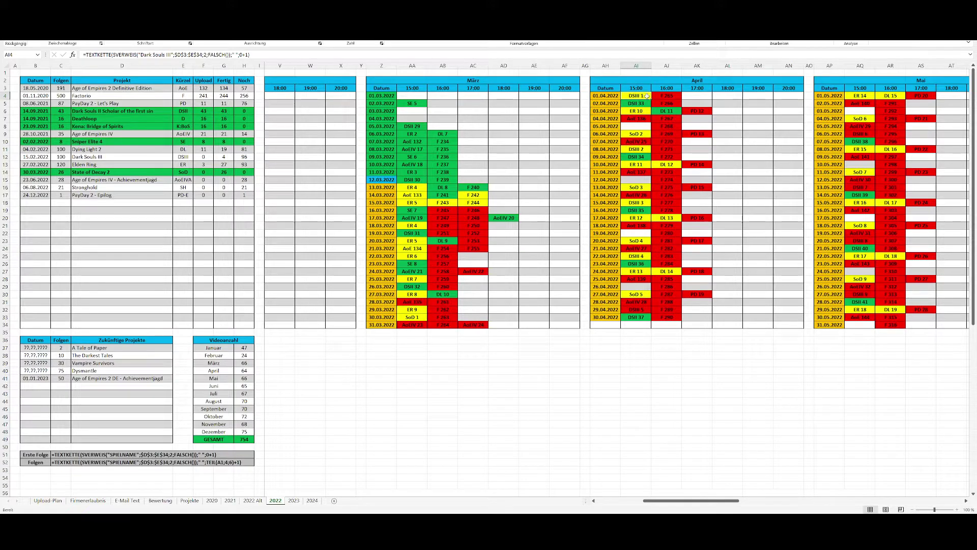
left_click_drag(647, 96, 648, 110)
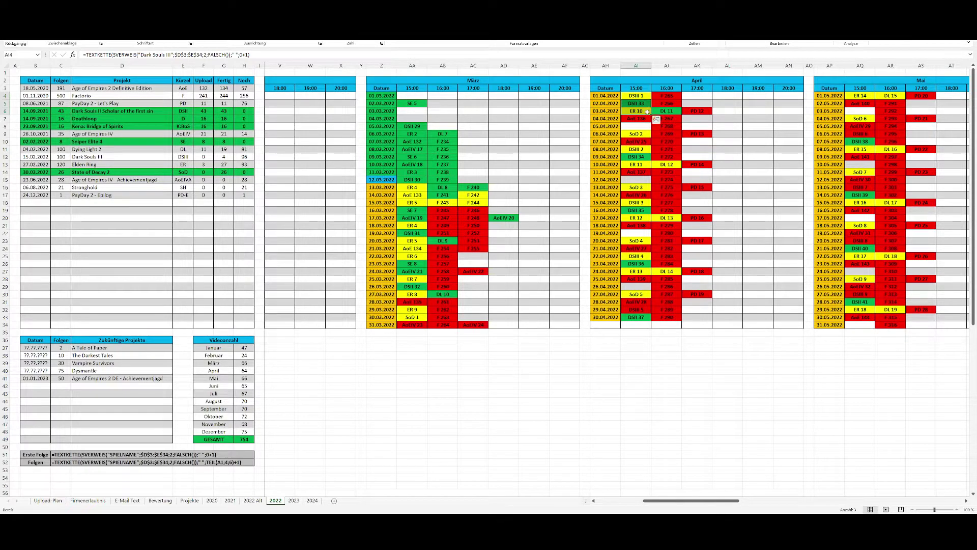
left_click(644, 128)
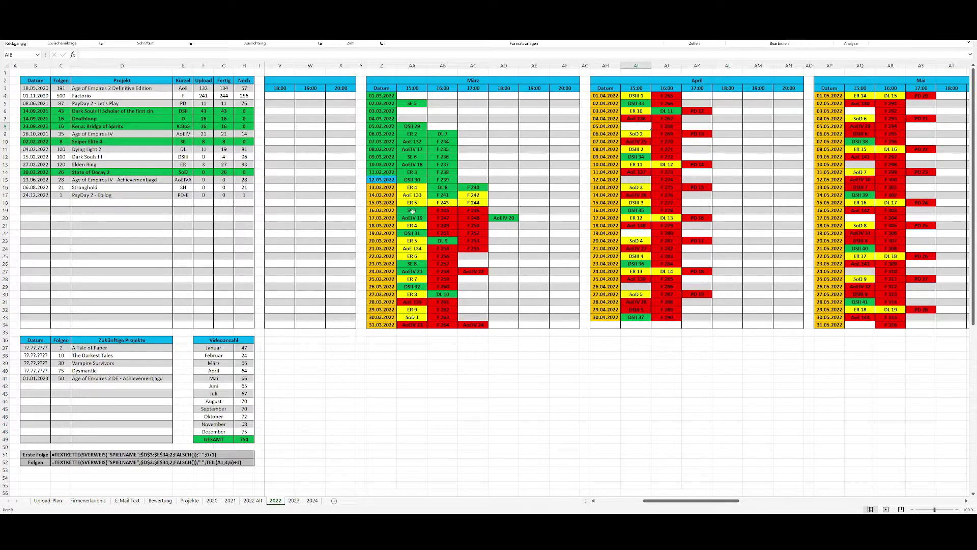
left_click_drag(411, 149, 404, 328)
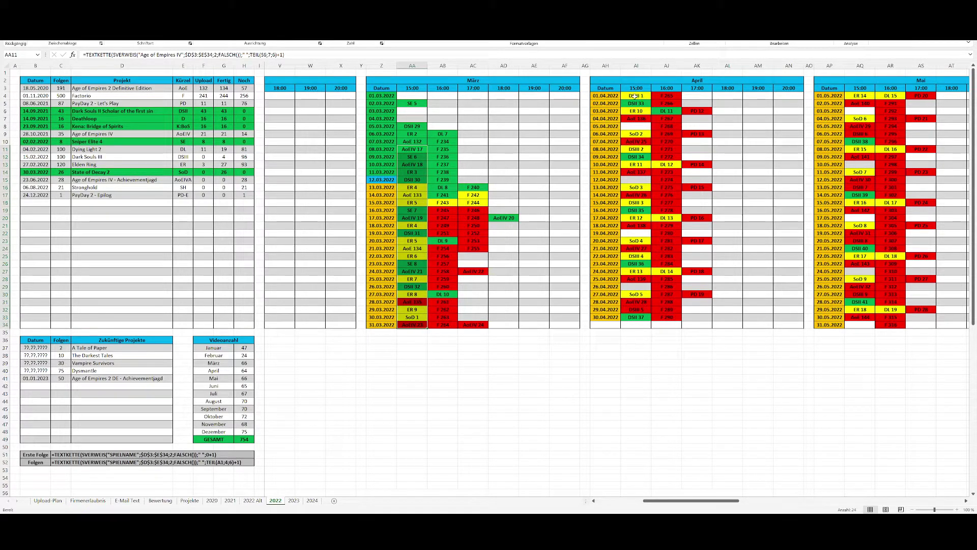
left_click(642, 111)
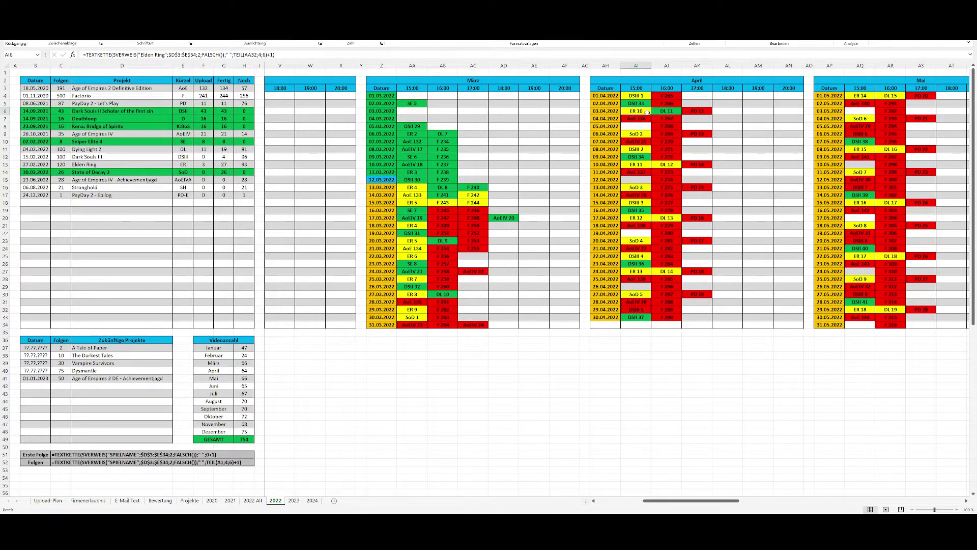
- Look through the monthly episode schedules from April to Oktober and return to Juni
scroll(648, 112, "right", 3)
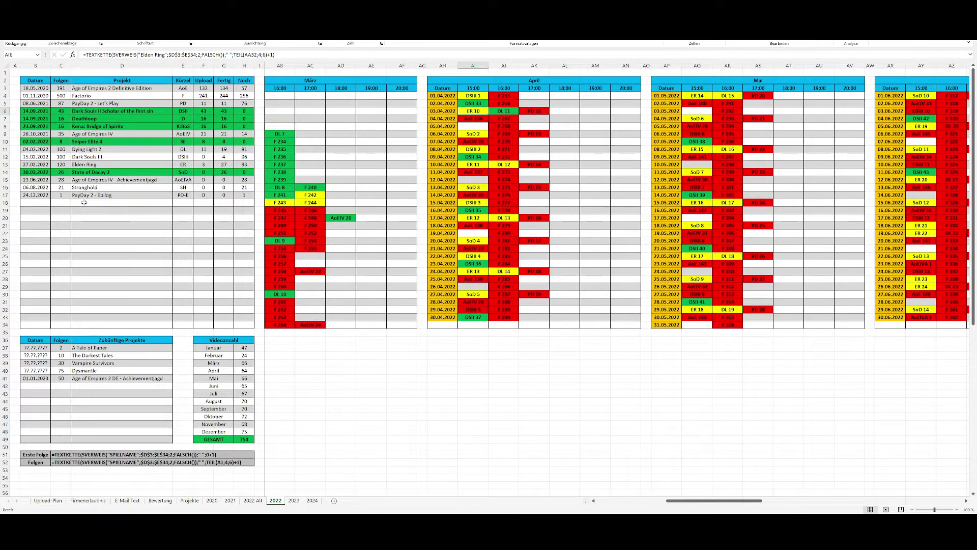
scroll(691, 178, "right", 9)
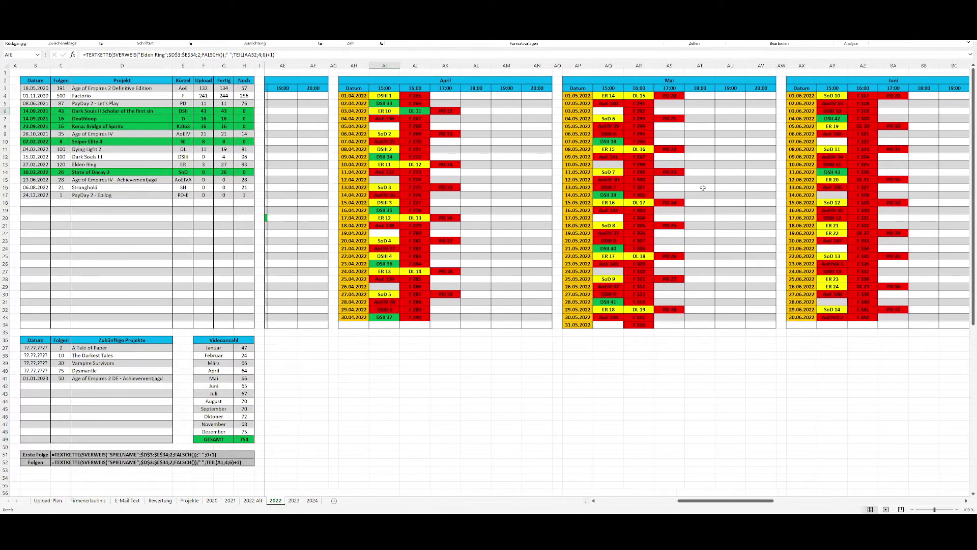
scroll(691, 178, "right", 7)
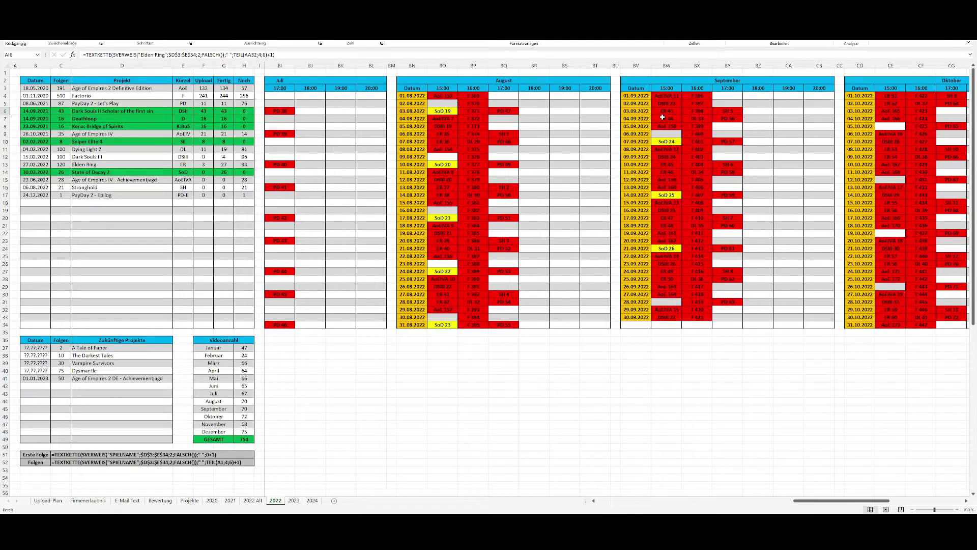
scroll(584, 177, "left", 3)
scroll(583, 177, "left", 4)
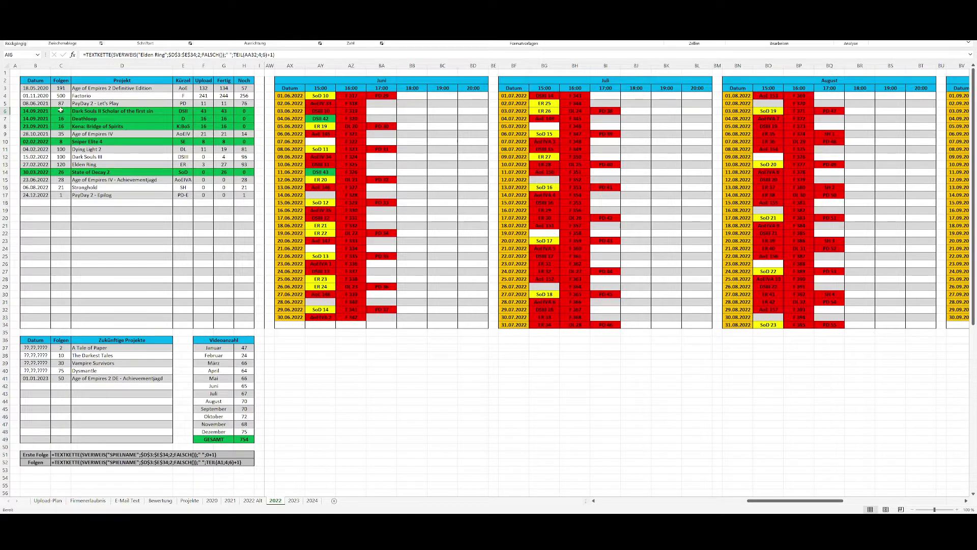
- Compare the Dark Souls II row with its Juni episode on 11.06.2022, the weekend Elden Ring episodes and the free 15:00 slot on 21.06.2022
left_click_drag(36, 111, 61, 111)
scroll(435, 168, "left", 1)
scroll(434, 169, "left", 3)
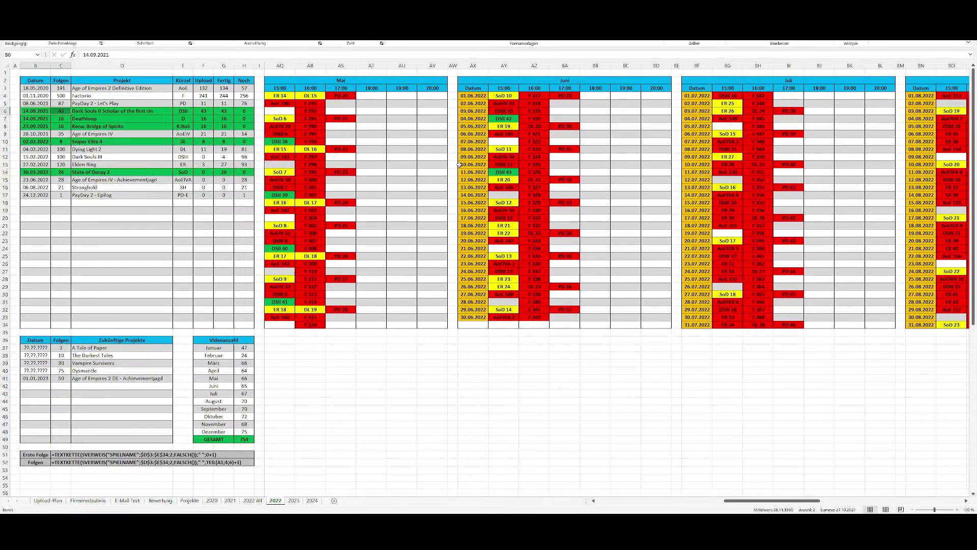
left_click(513, 172)
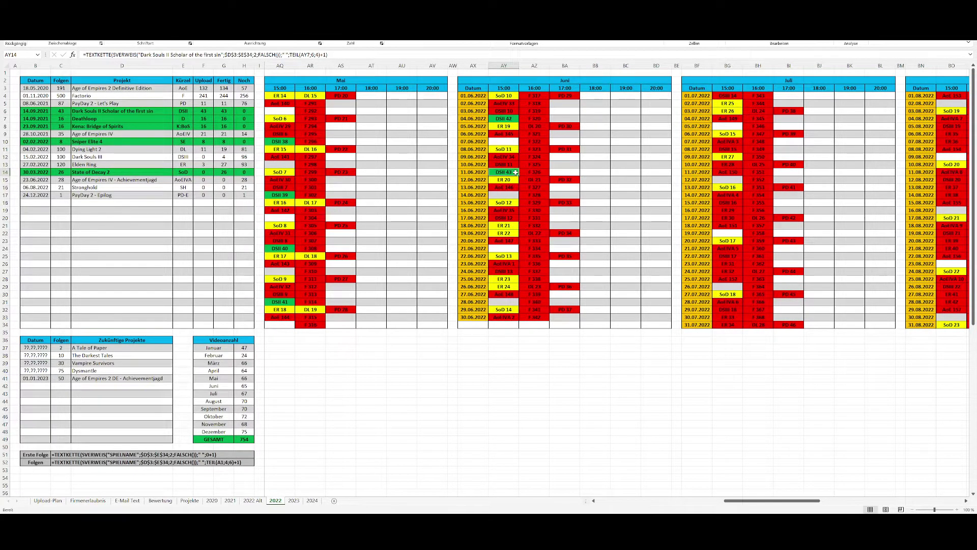
left_click_drag(504, 225, 482, 232)
left_click_drag(509, 279, 483, 287)
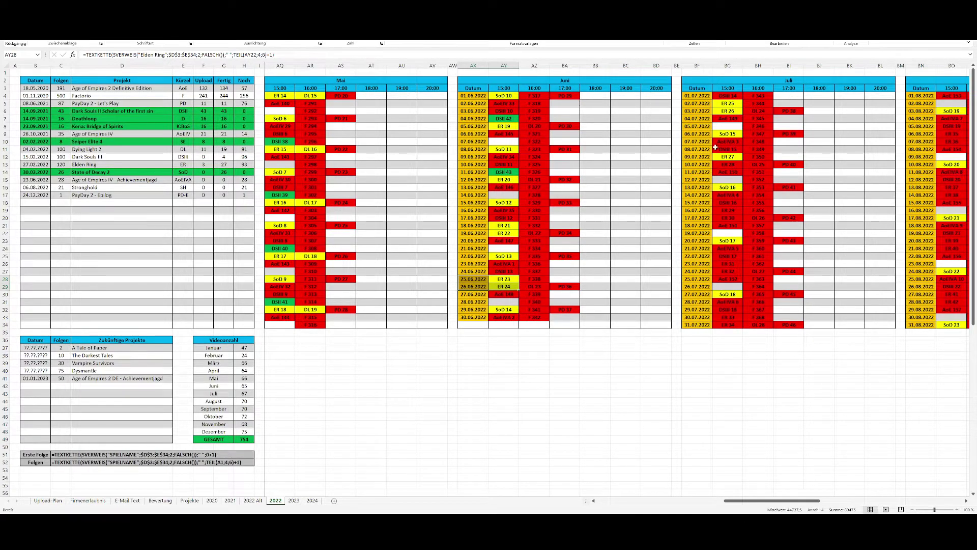
scroll(592, 209, "left", 3)
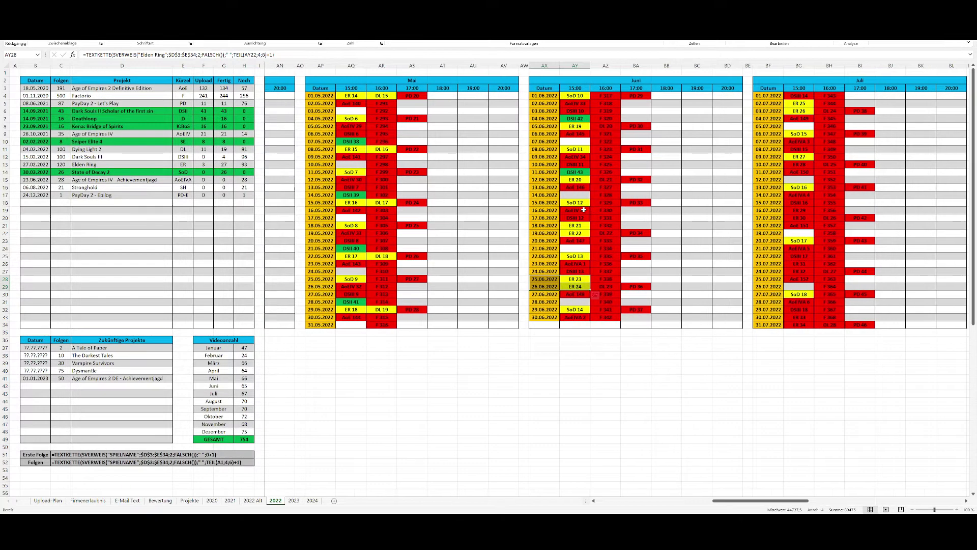
left_click(574, 248)
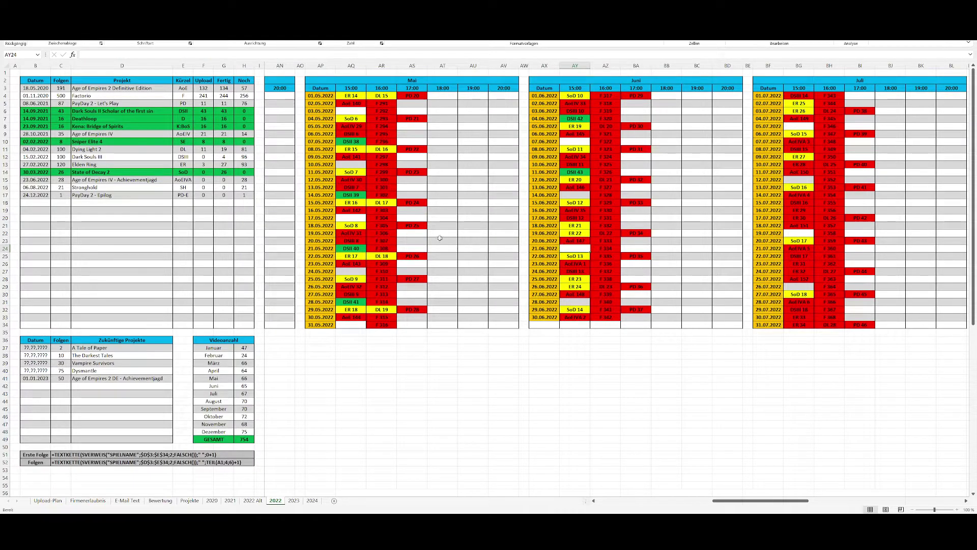
- Review the future projects Vampire Survivors and Dysmantle alongside März's 15:00 episodes from 13.03. to 31.03.2022
scroll(431, 238, "left", 3)
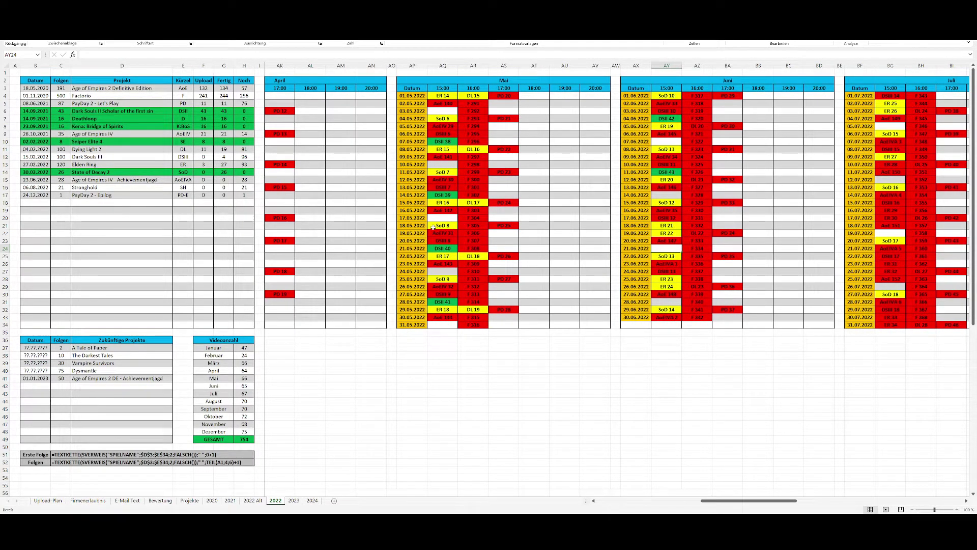
left_click_drag(85, 364, 30, 370)
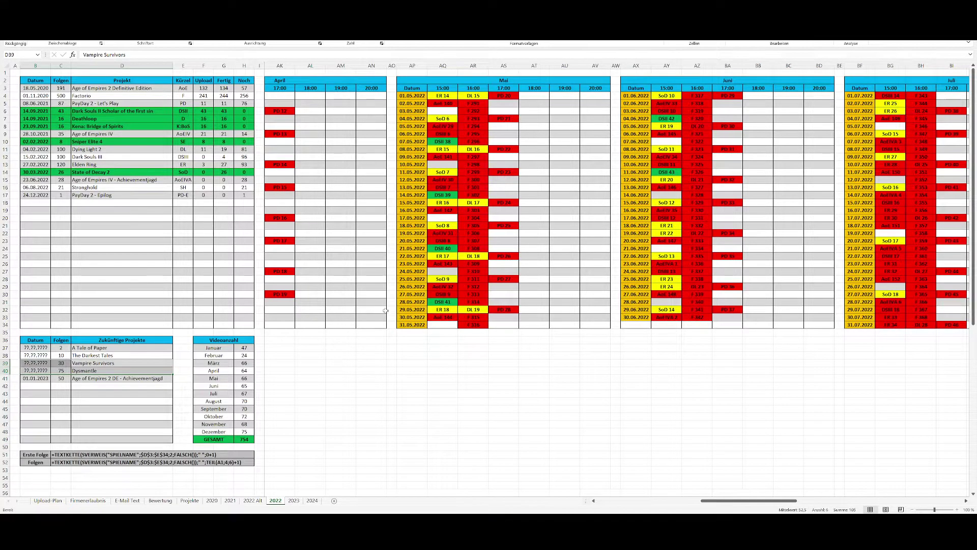
scroll(385, 310, "left", 15)
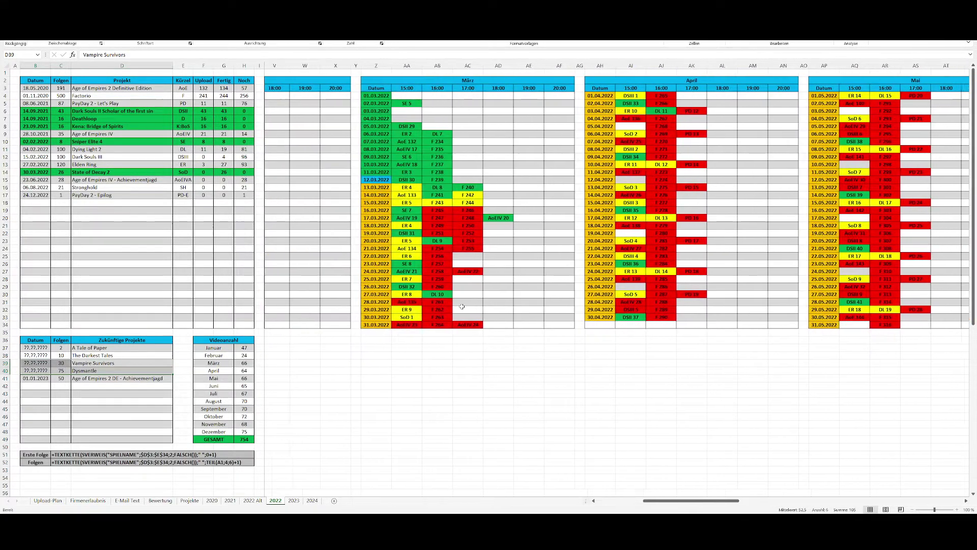
left_click_drag(406, 189, 405, 323)
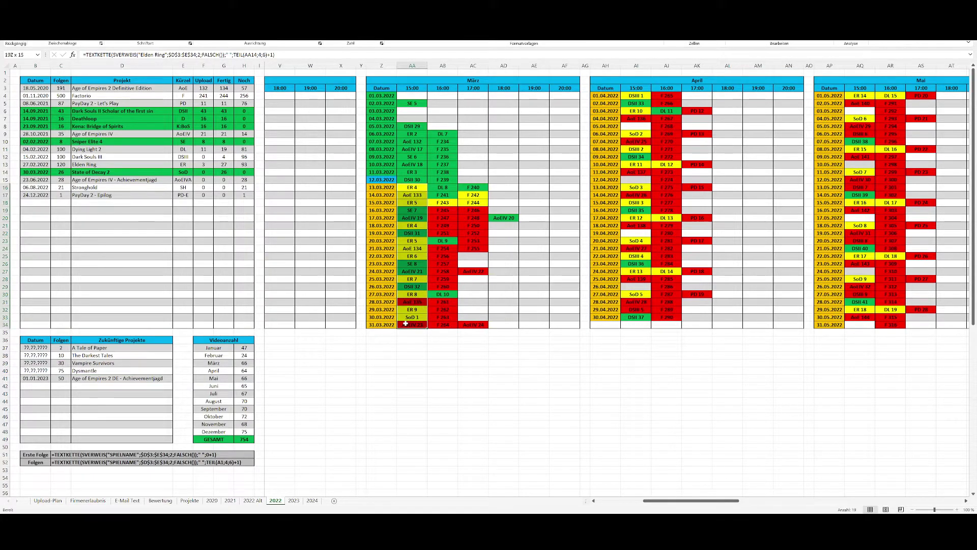
left_click(542, 181)
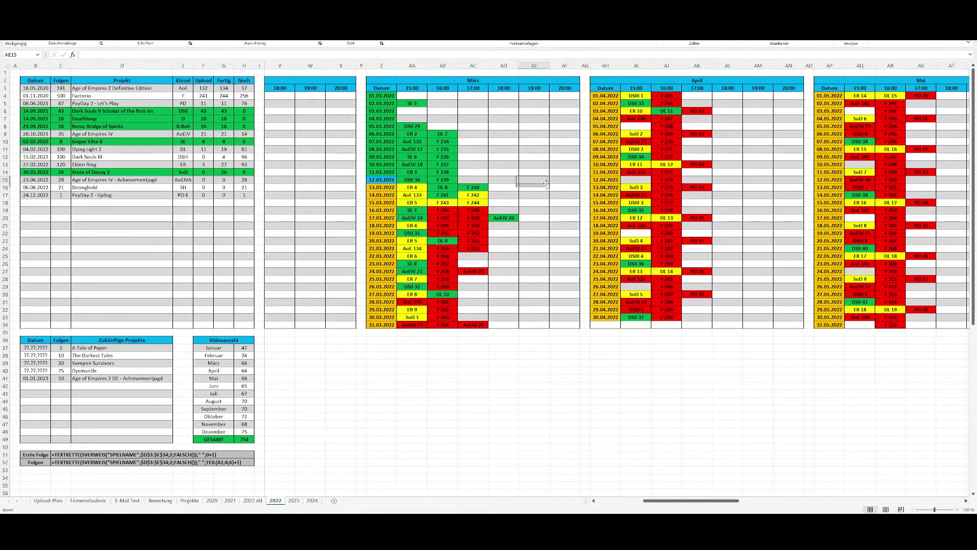
- Examine the free 15:00 slots on 28.09., 05.10., 12.10., 19.10. and 26.10.2022 and the Age of Empires 2 episodes on 26.09. and 27.09.2022
scroll(577, 249, "right", 3)
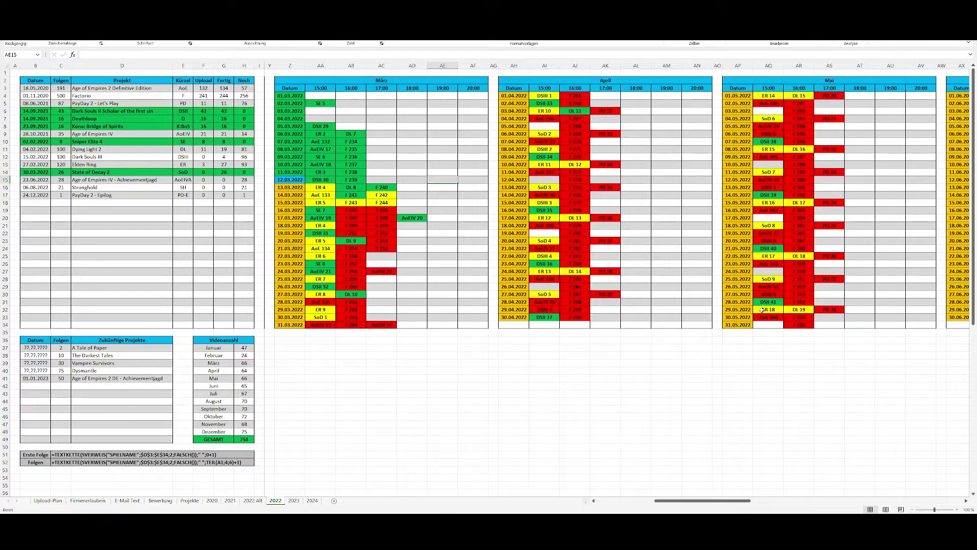
scroll(766, 308, "right", 8)
scroll(767, 308, "right", 20)
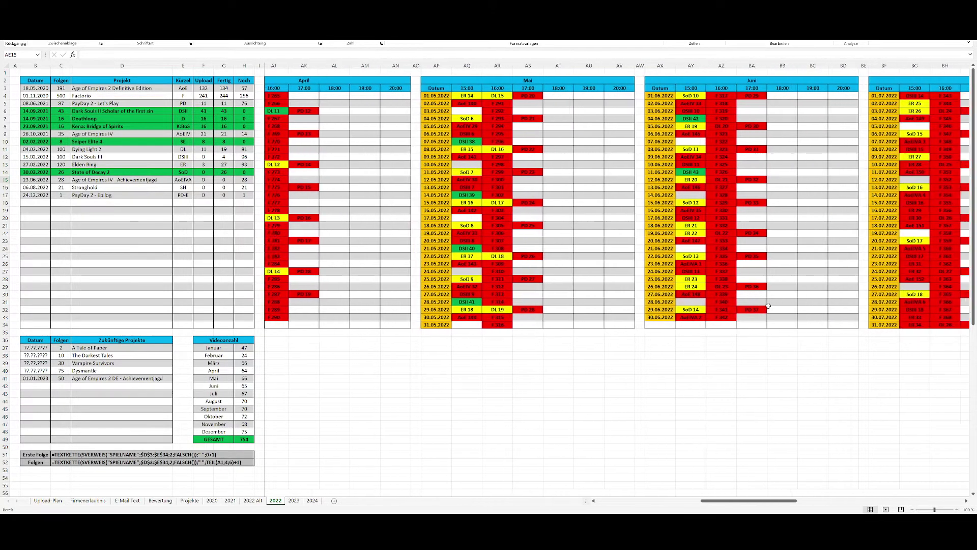
scroll(766, 302, "right", 9)
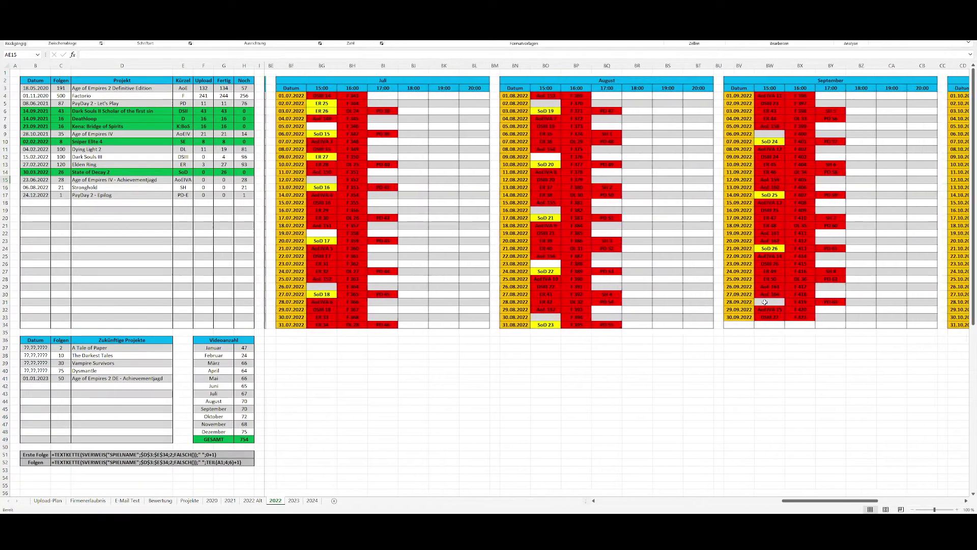
left_click(574, 302)
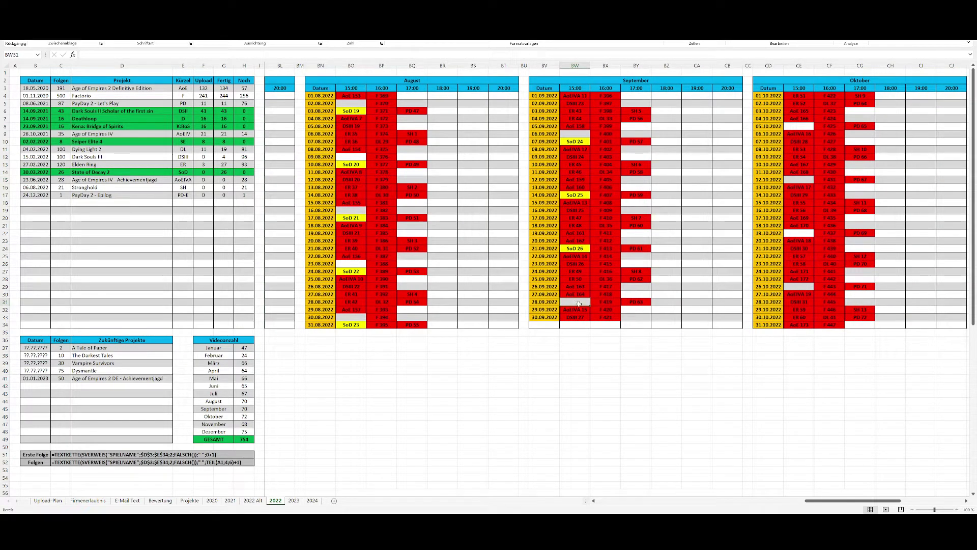
left_click(800, 128)
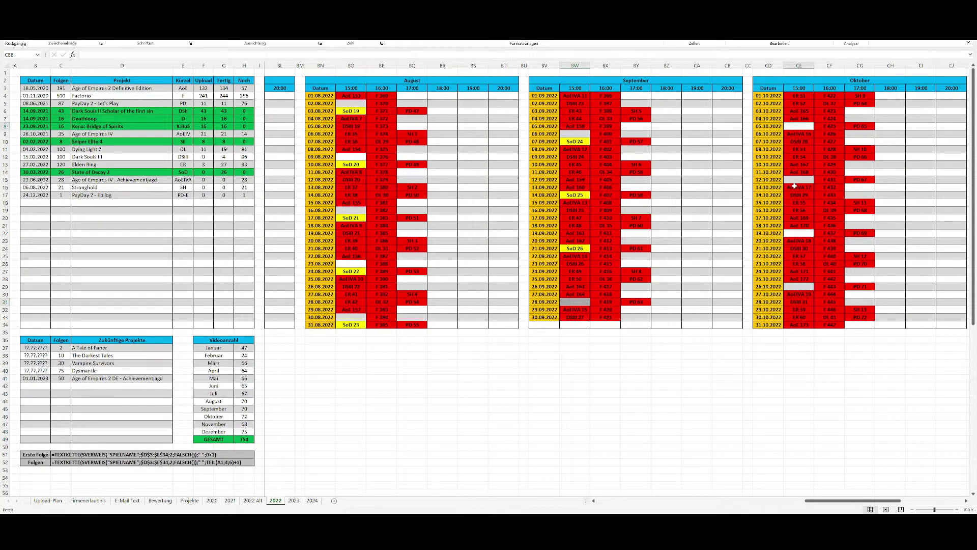
left_click(798, 179, "ctrl")
left_click(798, 233, "ctrl")
left_click(798, 286, "ctrl")
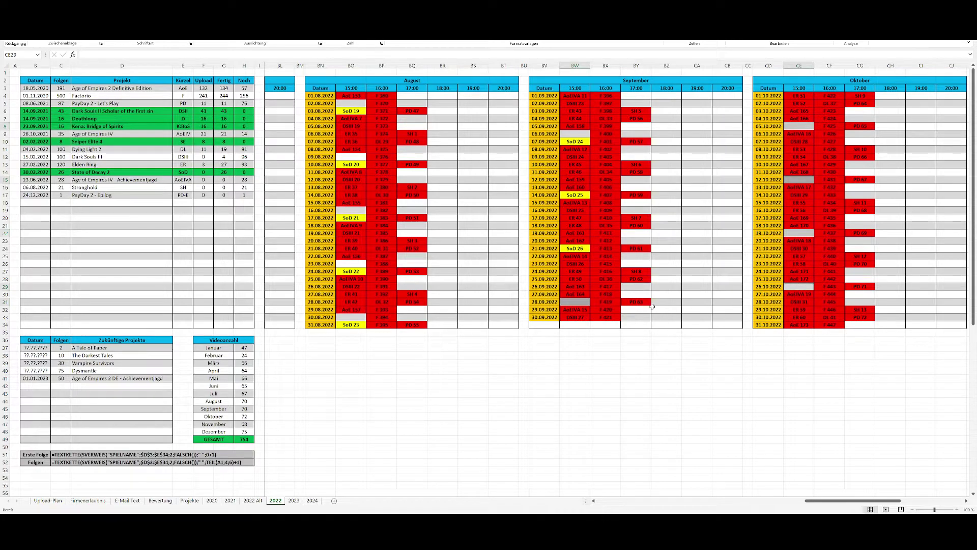
scroll(850, 306, "left", 5)
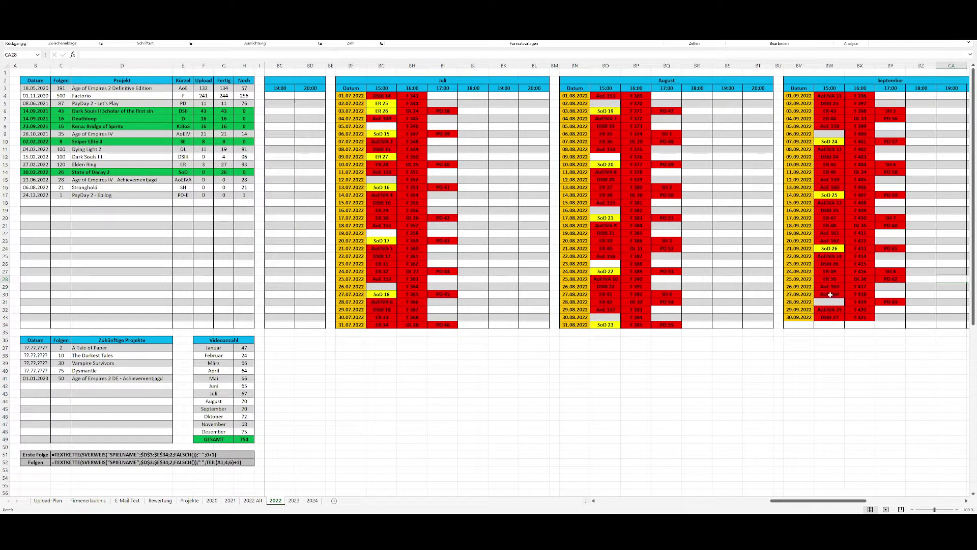
left_click_drag(830, 294, 830, 287)
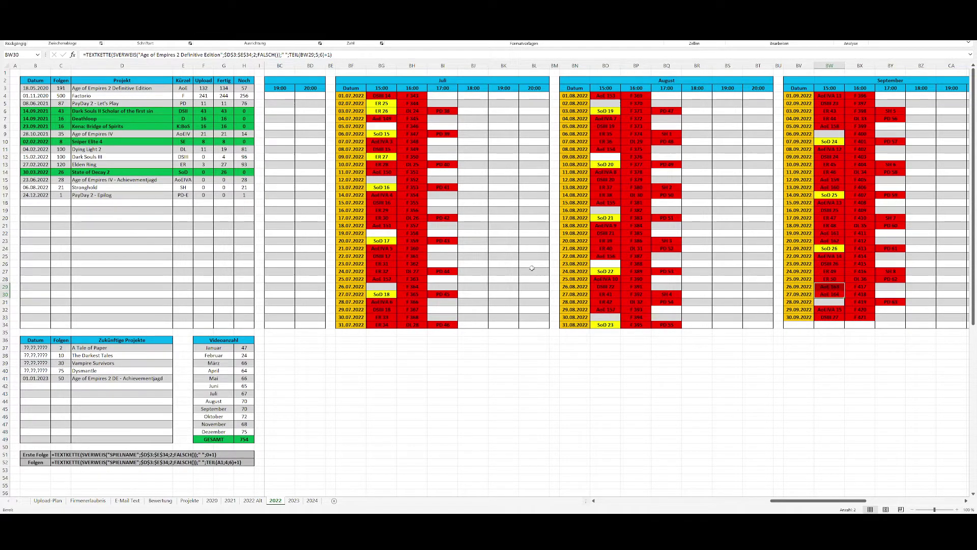
- Examine the PayDay 2 episodes in April's 17:00 column from 03.04.2022 onward and the slots continuing into Mai
scroll(532, 267, "left", 5)
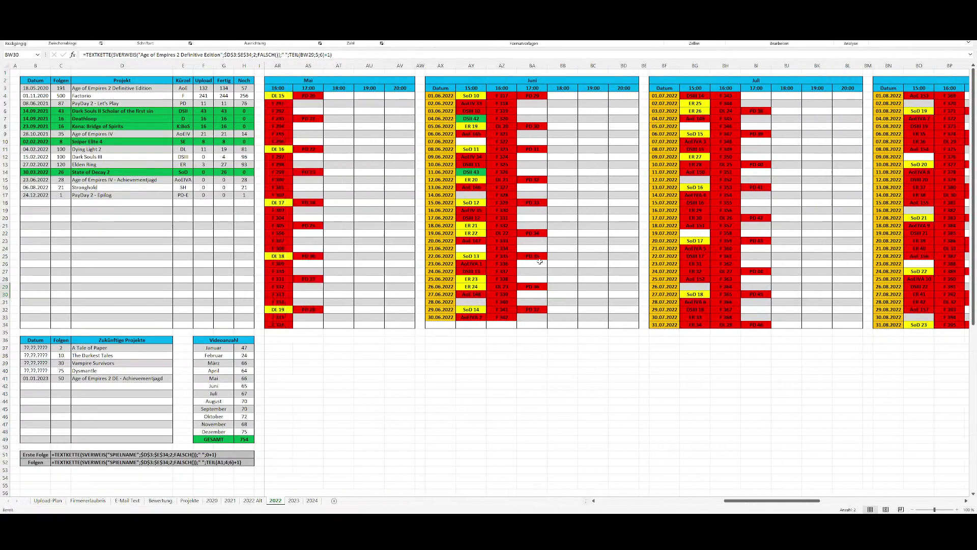
scroll(540, 261, "left", 5)
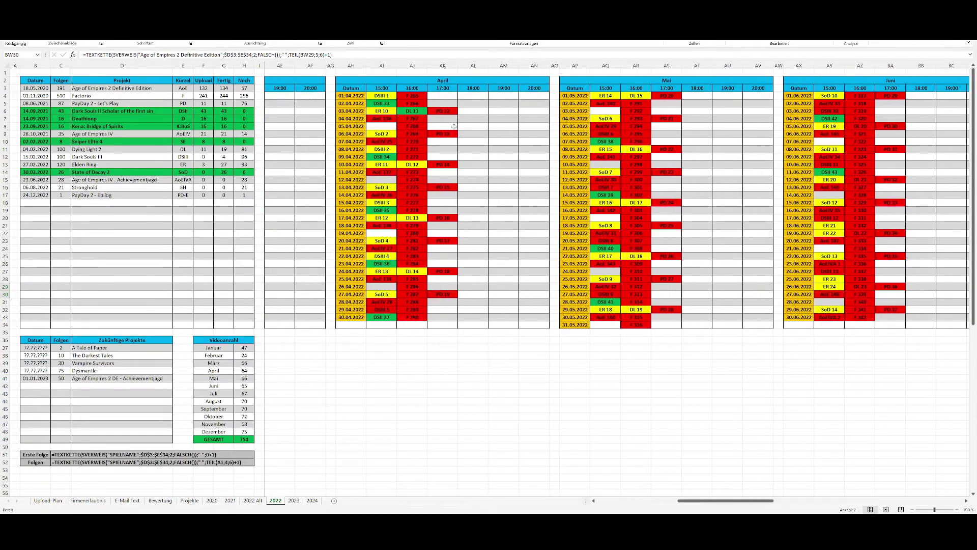
left_click_drag(447, 111, 536, 326)
left_click_drag(440, 117, 450, 328)
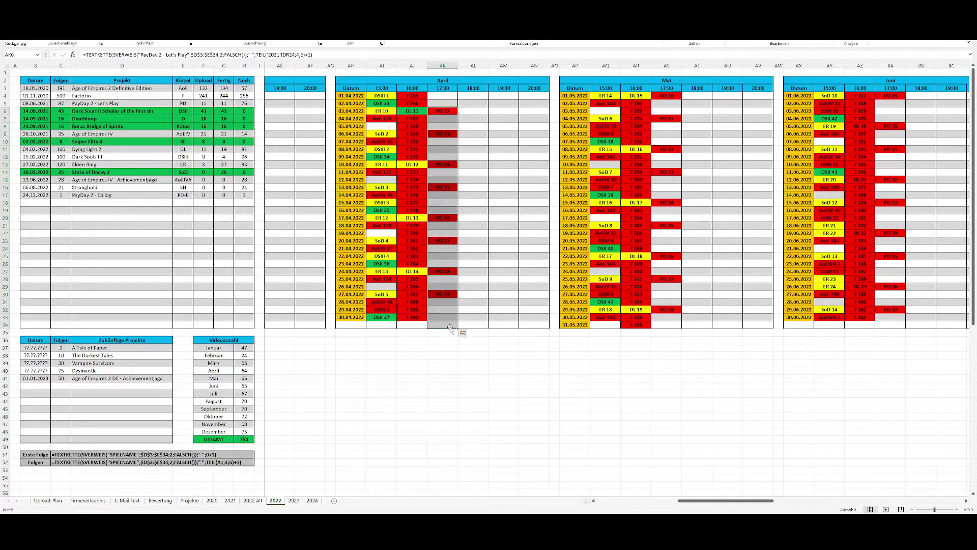
left_click(442, 219)
left_click(448, 241, "ctrl")
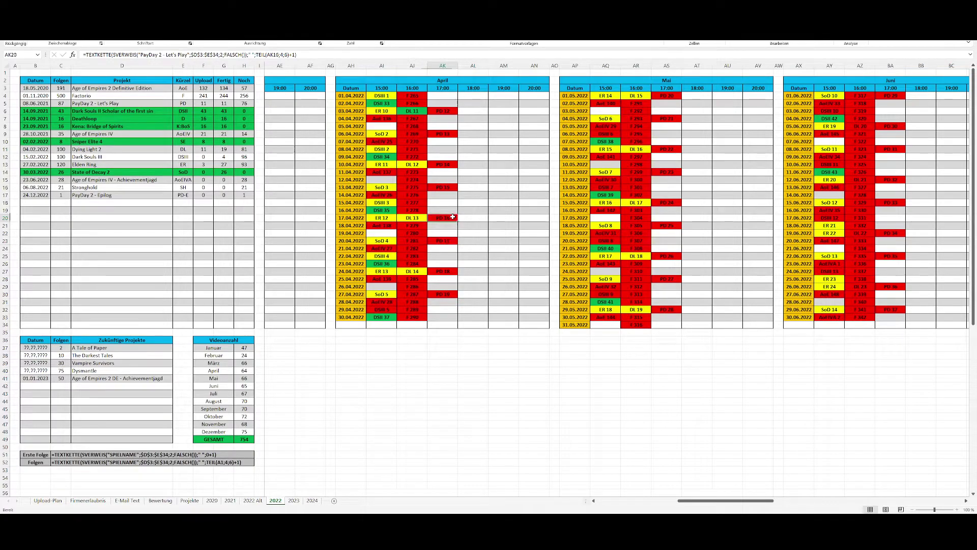
left_click_drag(451, 219, 454, 302)
left_click(447, 110)
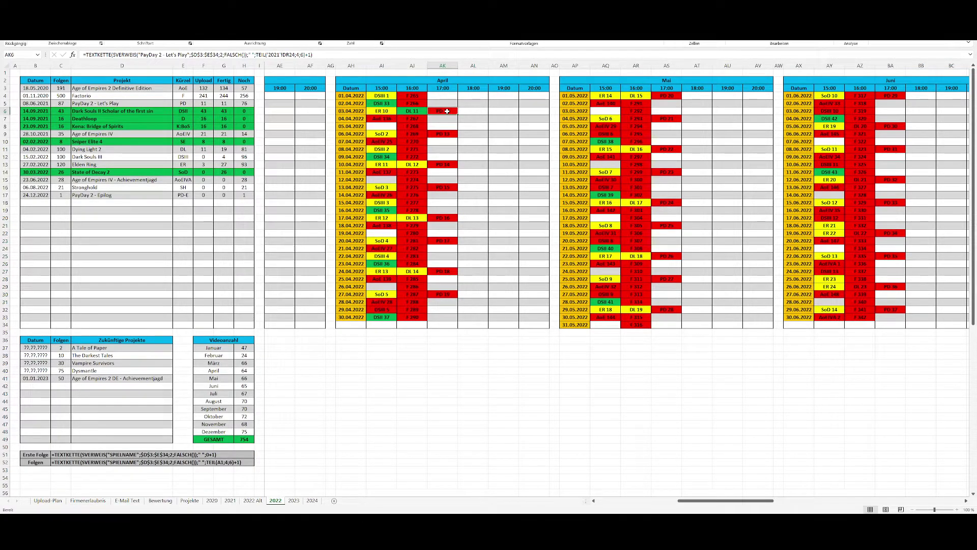
left_click_drag(447, 111, 700, 327)
left_click(752, 315)
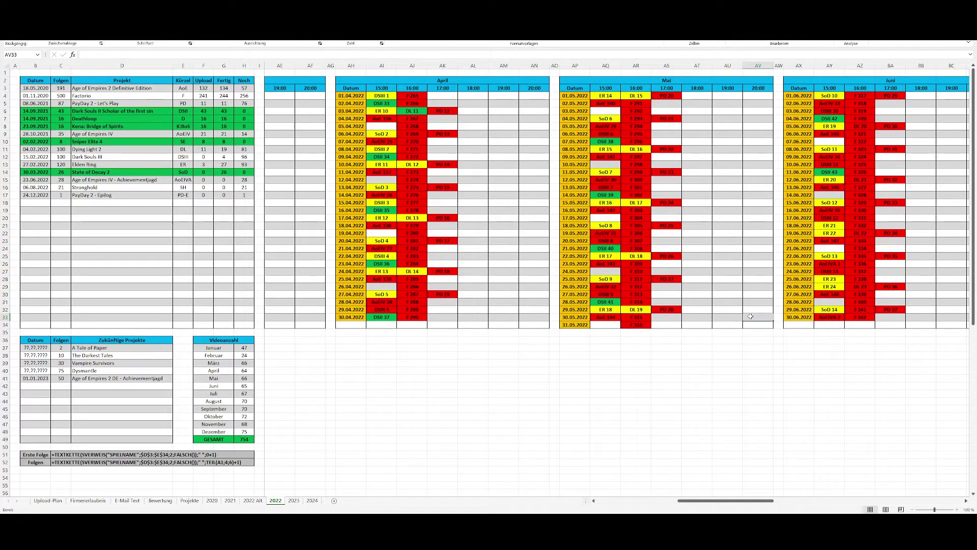
- Review August's 17:00 column from the first Stronghold episode on 06.08.2022 and the Elden Ring episodes on 06.08. and 07.08.2022
scroll(750, 316, "right", 5)
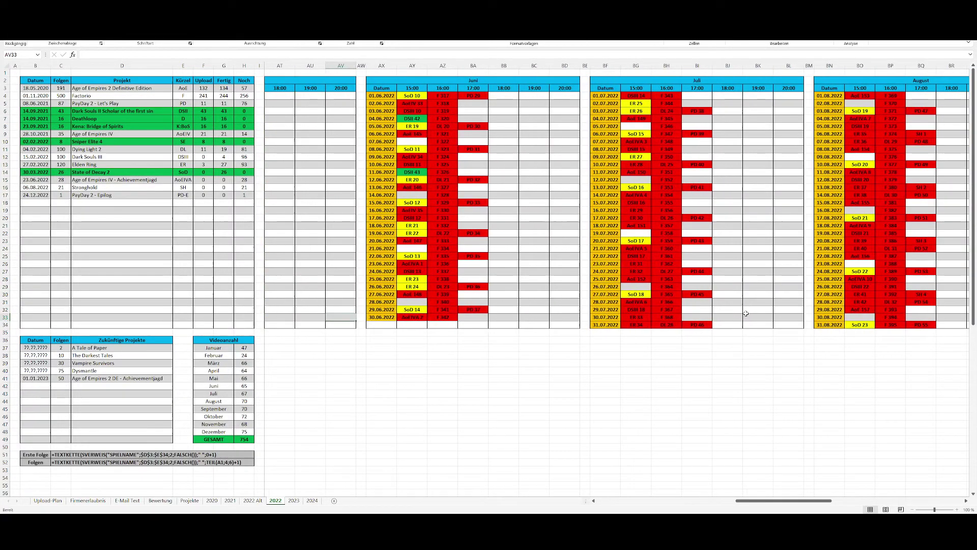
scroll(746, 313, "right", 1)
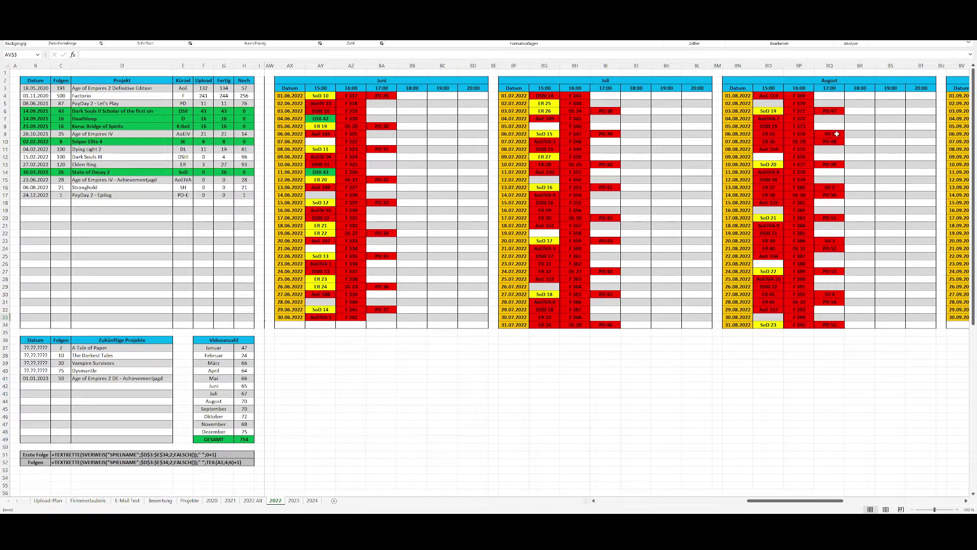
left_click_drag(832, 134, 737, 135)
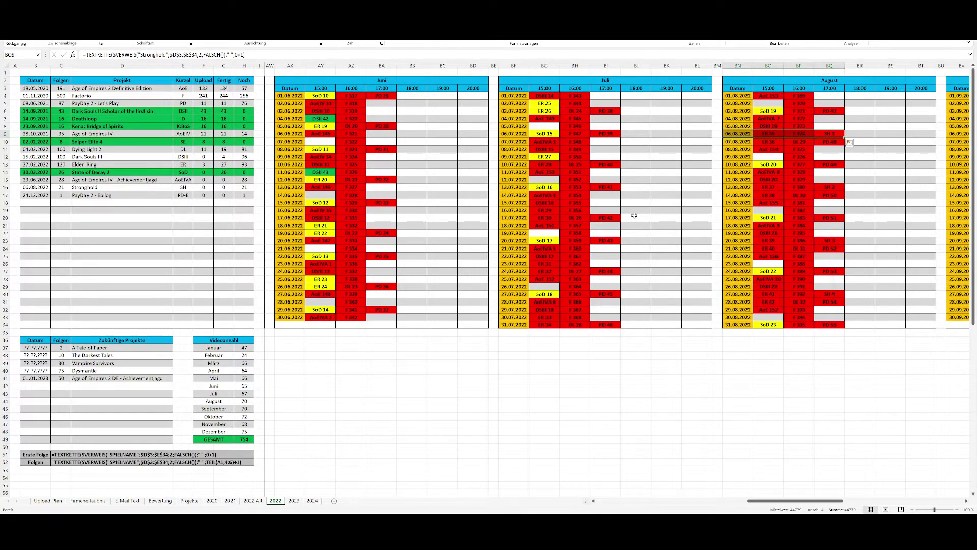
scroll(662, 204, "right", 5)
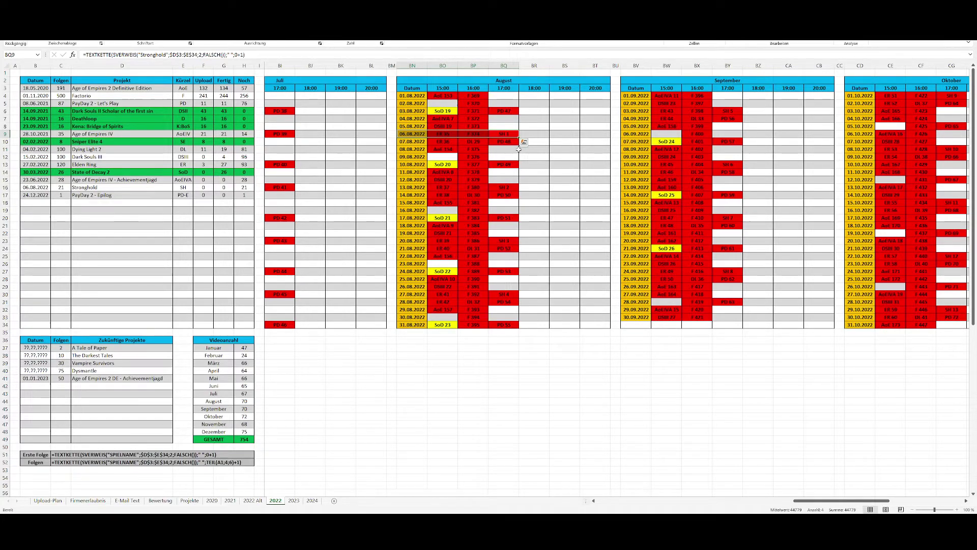
left_click_drag(513, 134, 509, 326)
scroll(516, 148, "right", 3)
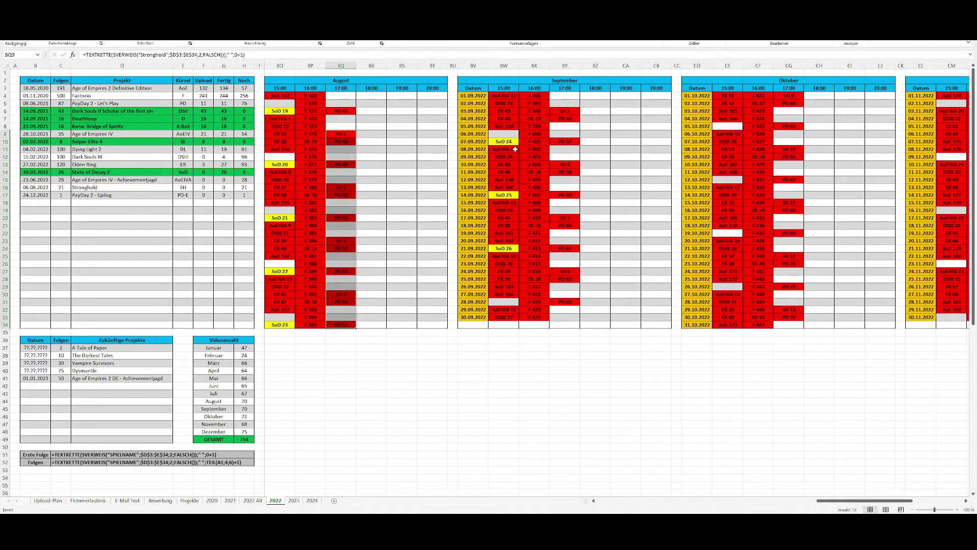
scroll(513, 145, "left", 3)
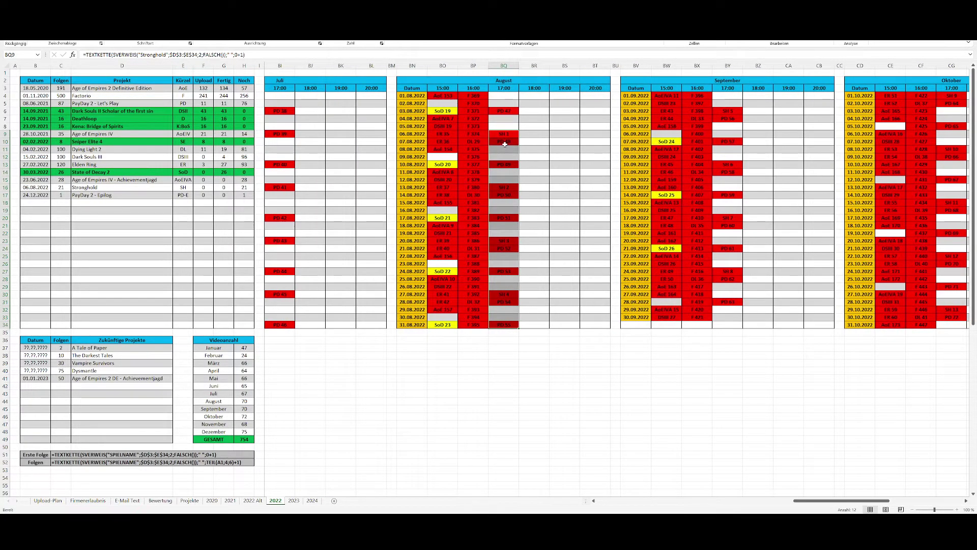
mouse_move(442, 134)
left_mouse_down()
mouse_move(473, 262)
mouse_move(443, 141)
left_mouse_up()
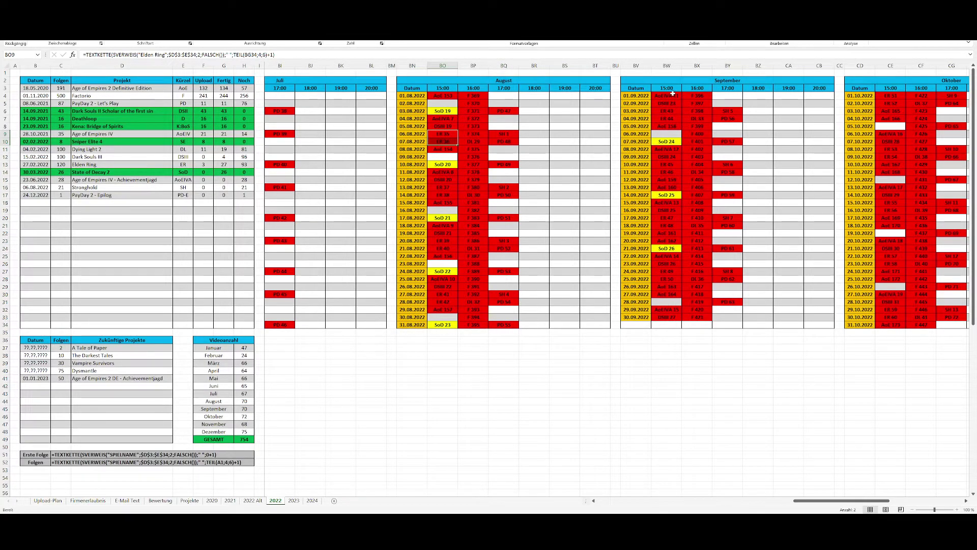
- Examine the episodes planned for 24.12.2022, including the Stronghold and PayDay 2 slots from 17:00 to 19:00
scroll(663, 184, "right", 9)
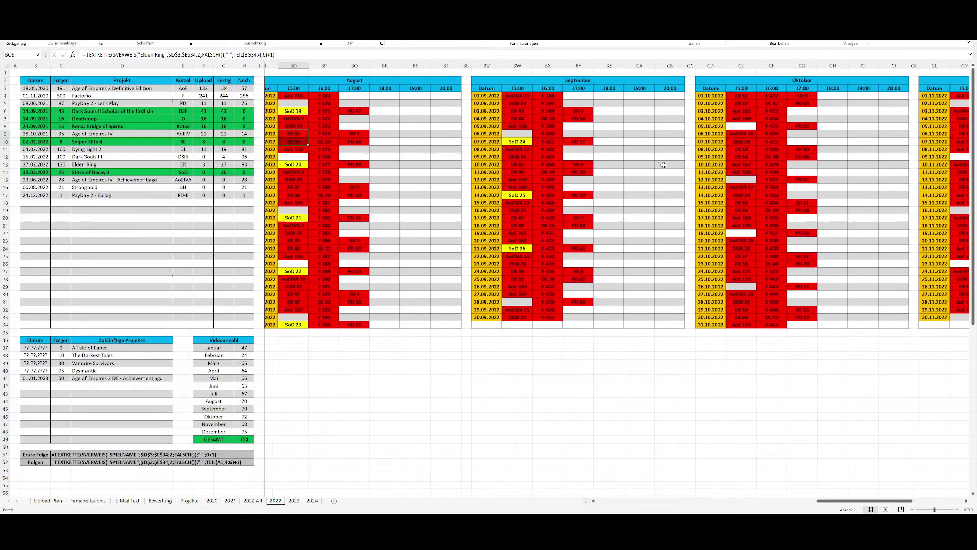
scroll(663, 162, "right", 5)
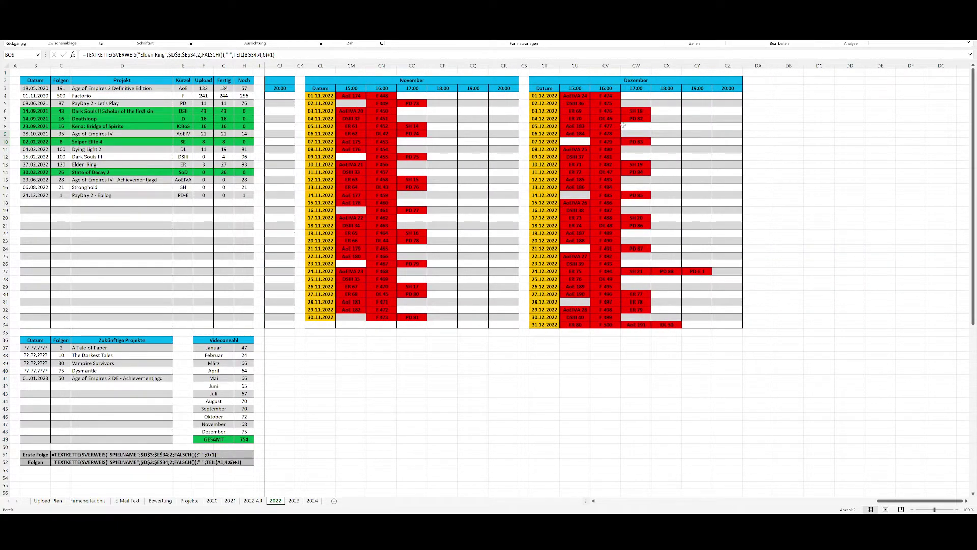
left_click_drag(542, 274, 572, 277)
left_click(647, 272)
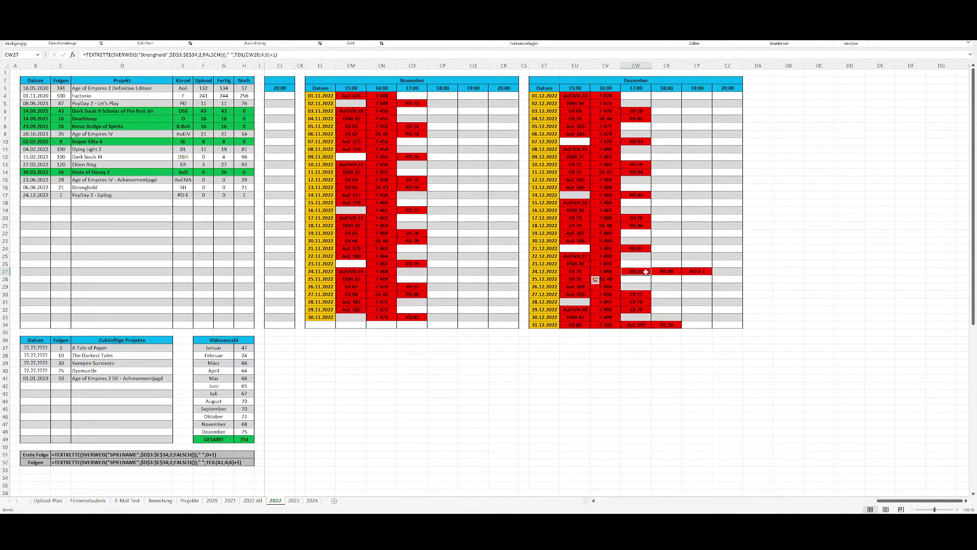
left_click_drag(673, 272, 700, 271)
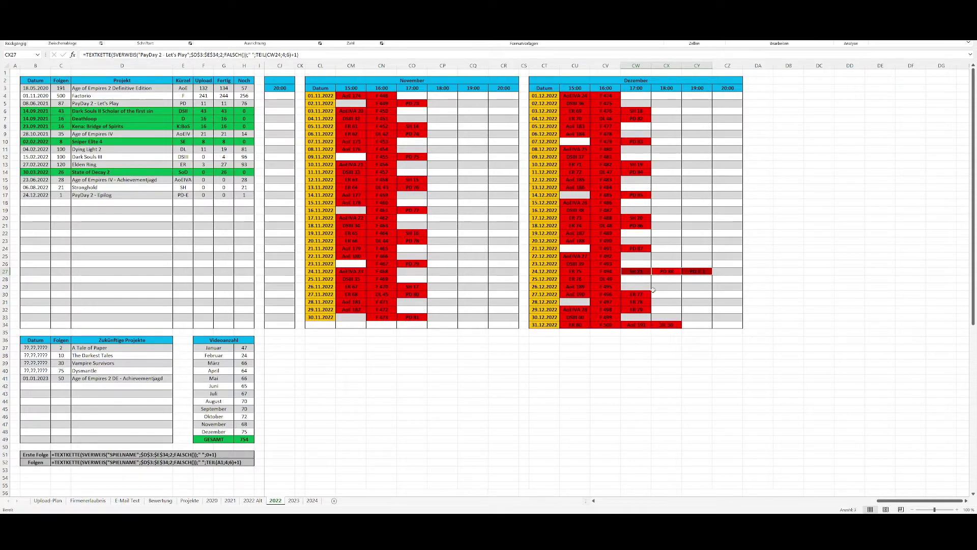
- Examine the 24.12.2022 slots from 17:00 to 19:00 and each episode planned for 31.12.2022 from 15:00 to 18:00
left_click_drag(639, 271, 702, 271)
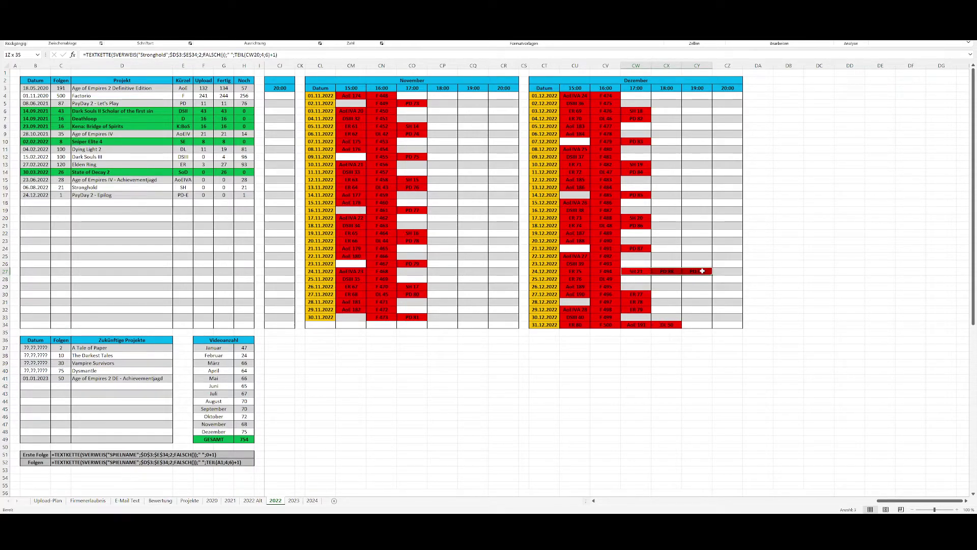
left_click_drag(703, 271, 702, 270)
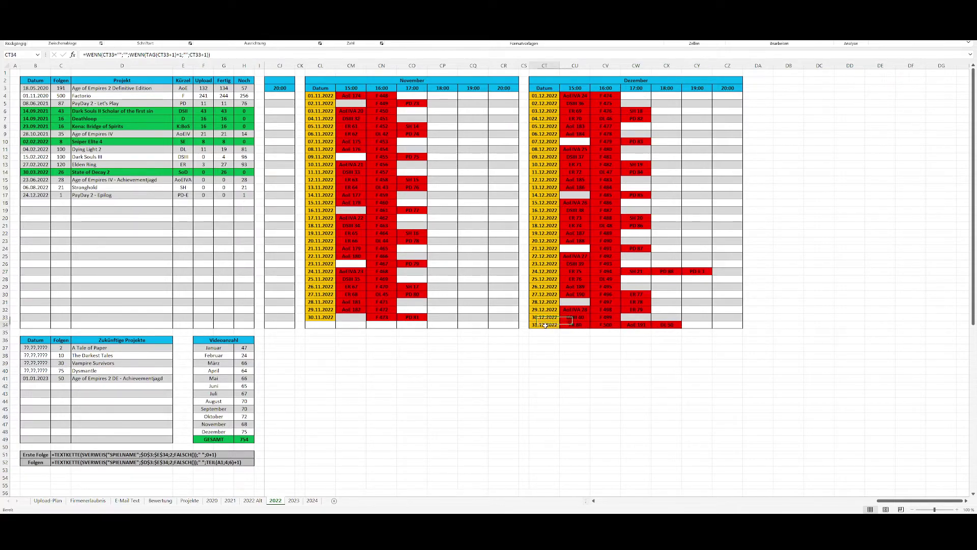
left_click(569, 324)
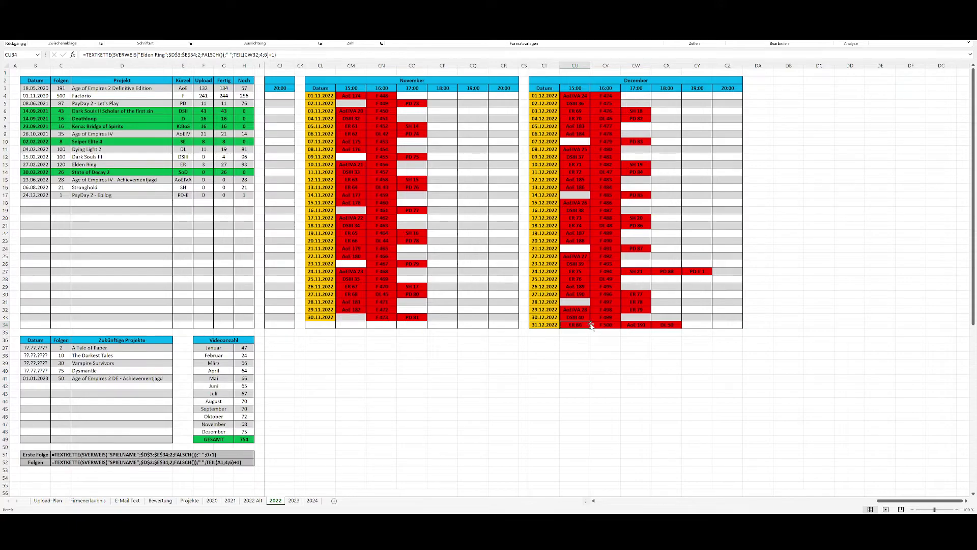
left_click(613, 325)
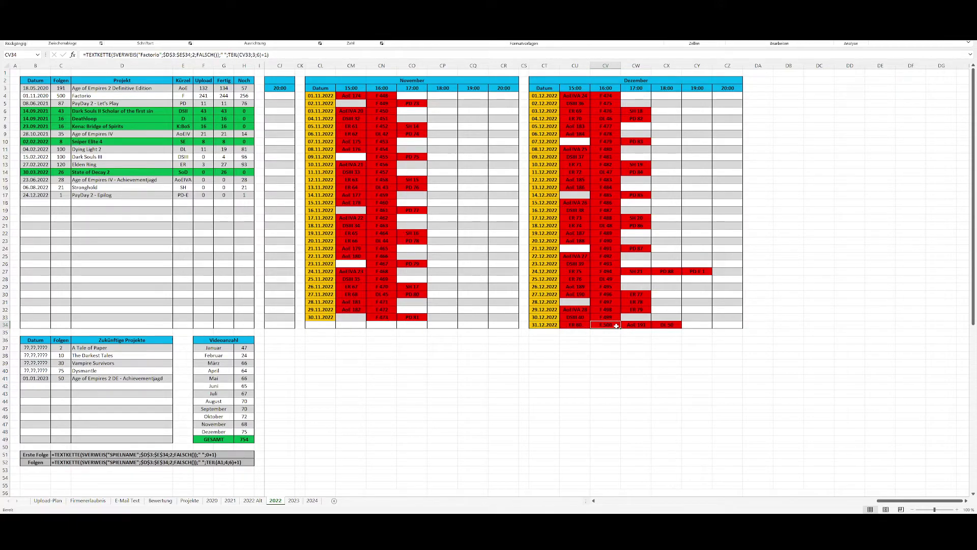
left_click(650, 324)
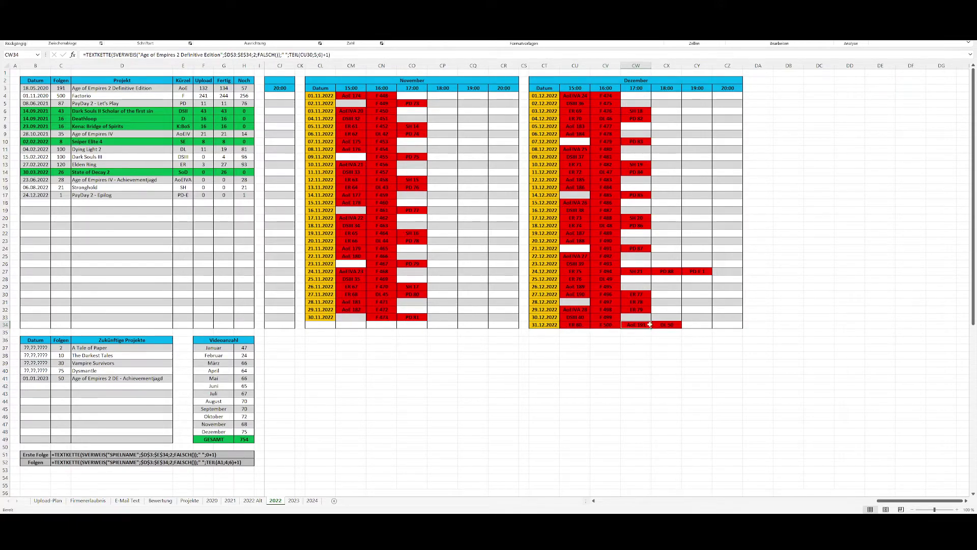
left_click(676, 325)
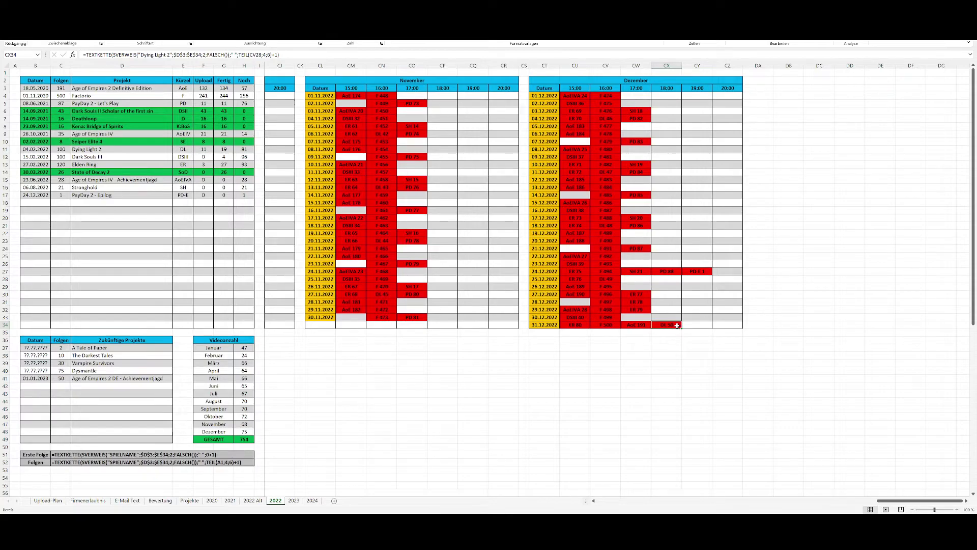
- Highlight the planned rows of 31.12.2022 and 24.12.2022 together to compare both days' episodes
left_click_drag(677, 325, 545, 325)
left_click_drag(685, 272, 545, 274, "ctrl")
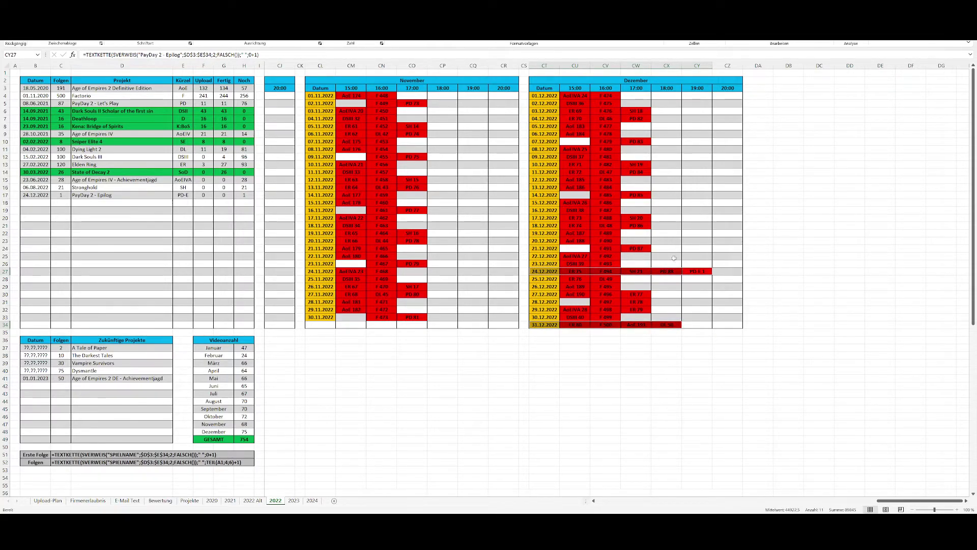
left_click(687, 232)
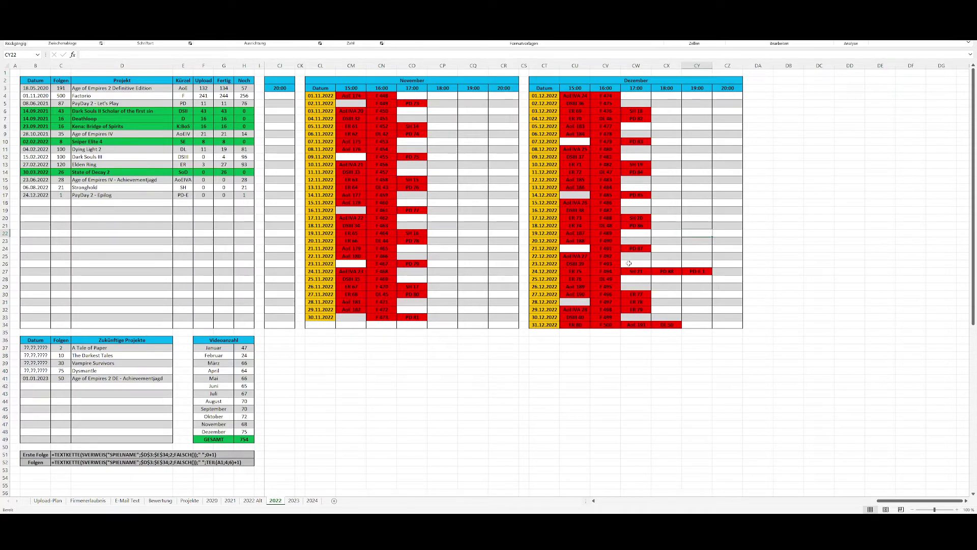
- Open the 2023 sheet and review its Januar to März episodes, free 15:00 slots and project table
scroll(674, 264, "left", 2)
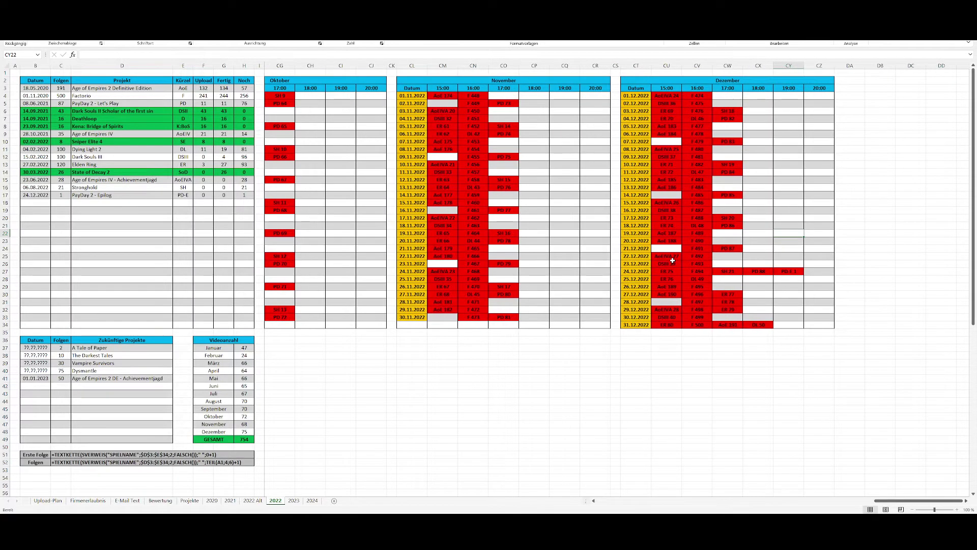
left_click(726, 500)
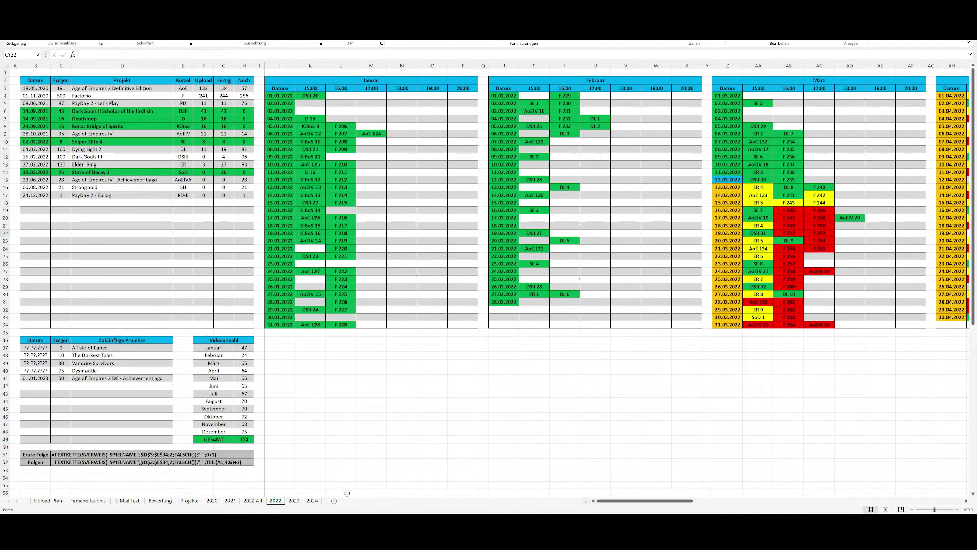
left_click(294, 500)
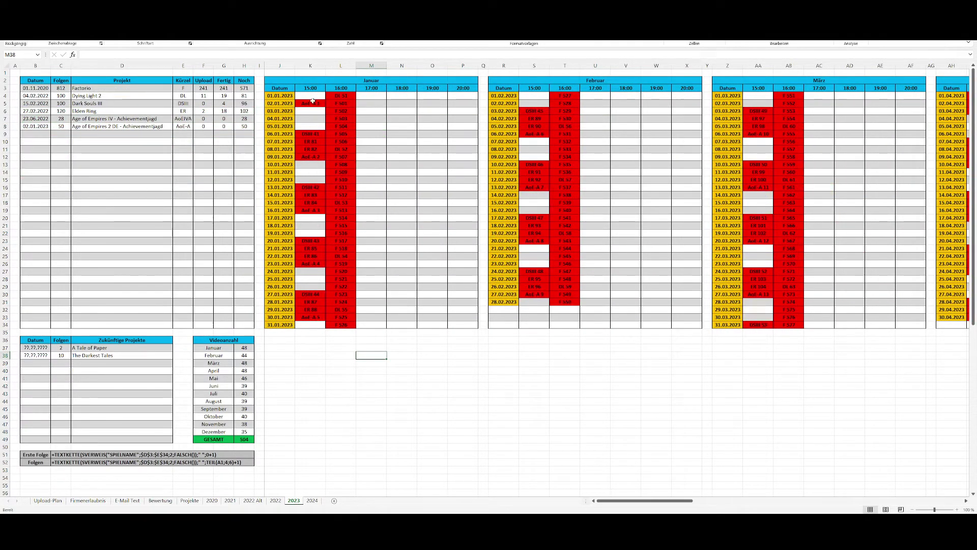
left_click_drag(312, 99, 354, 348)
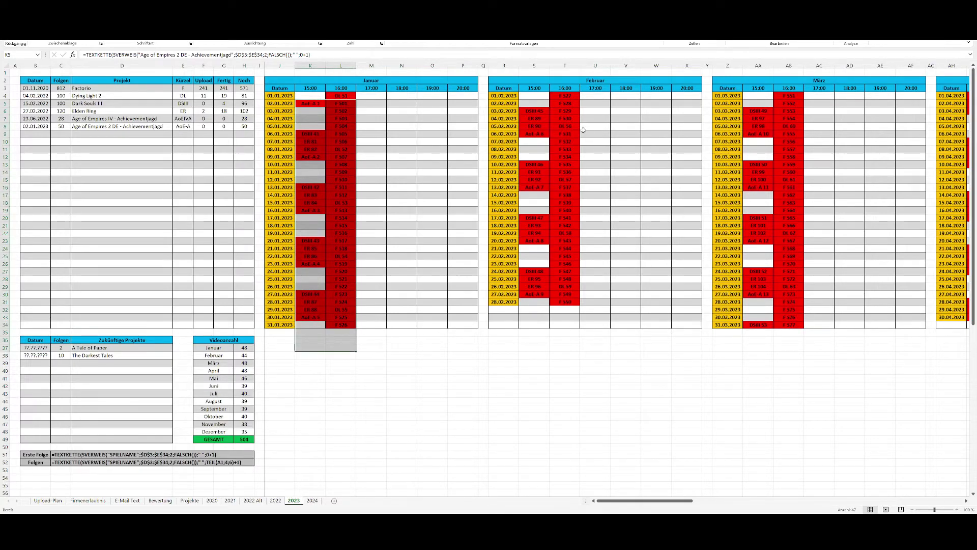
left_click_drag(542, 98, 860, 326)
left_click_drag(758, 195, 758, 210)
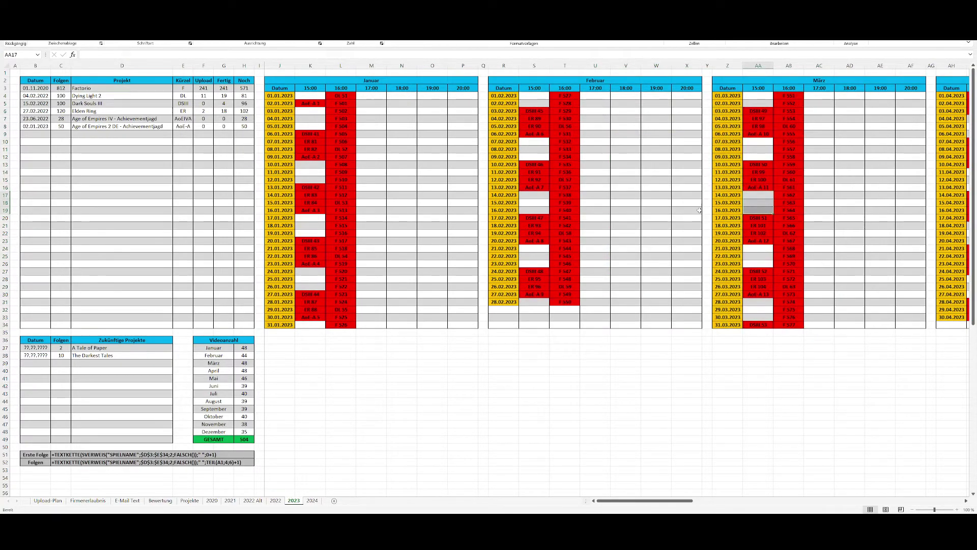
left_click_drag(118, 89, 35, 126)
left_click(124, 166)
- Return to the 2022 sheet and inspect the formula of the Factorio episode at 17:00 on 14.03.2022
left_click(275, 501)
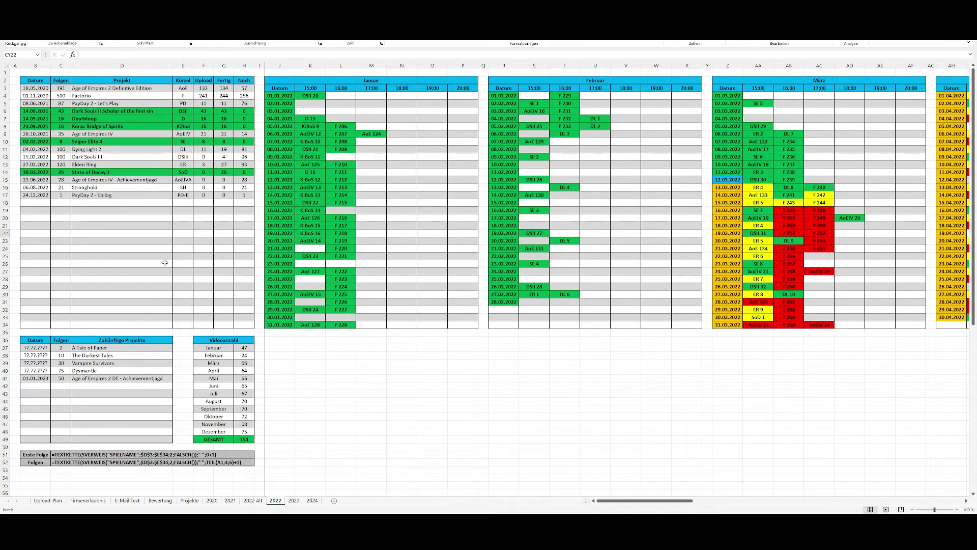
scroll(576, 305, "right", 2)
scroll(575, 305, "right", 3)
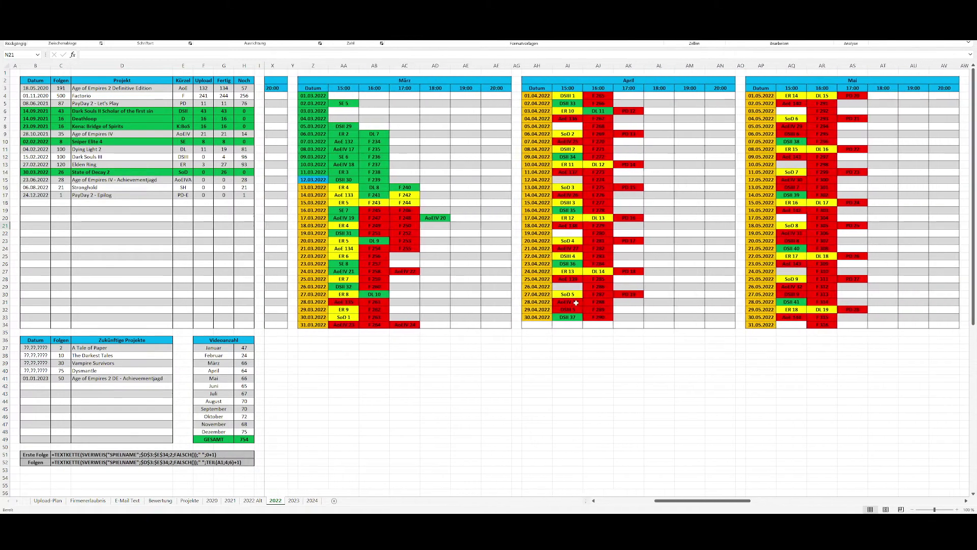
left_click_drag(327, 187, 384, 208)
left_click(383, 195)
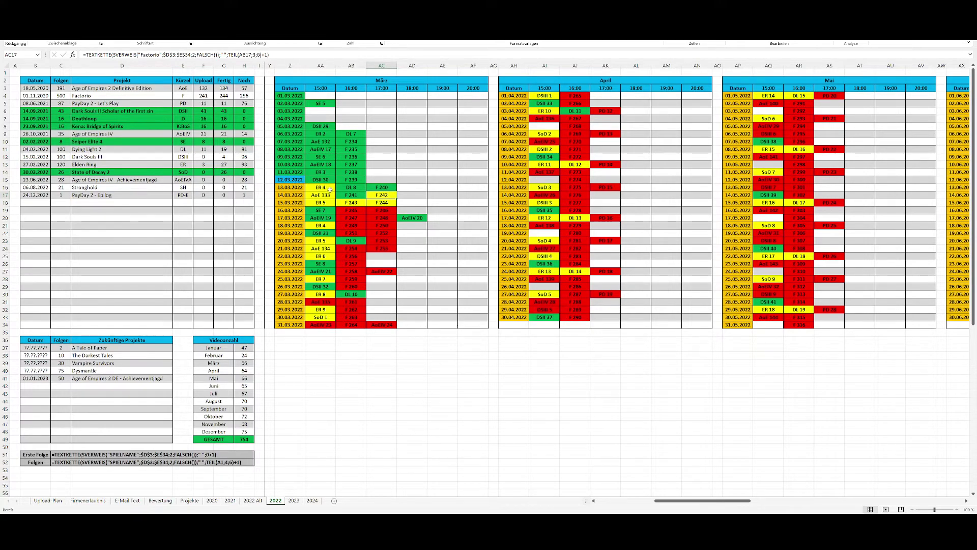
double_click(382, 195)
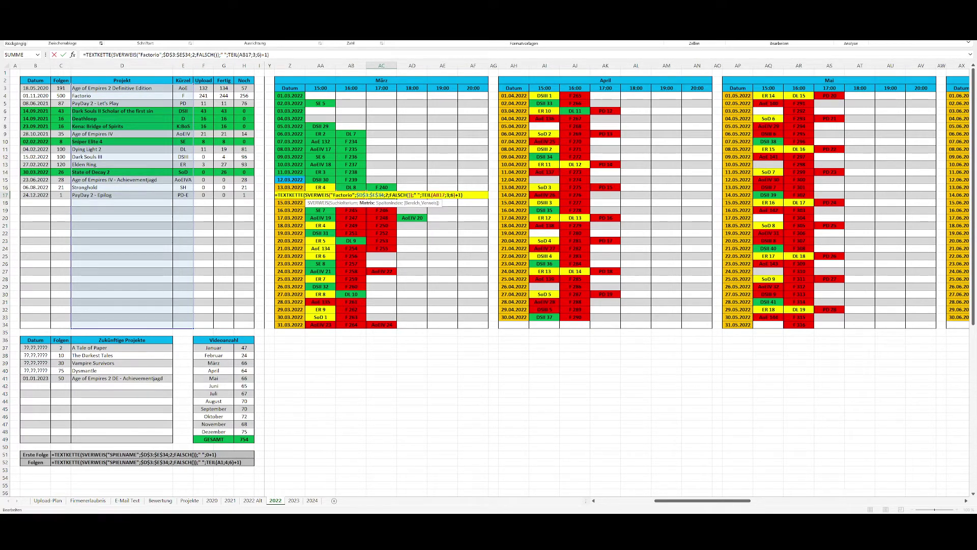
key("Escape")
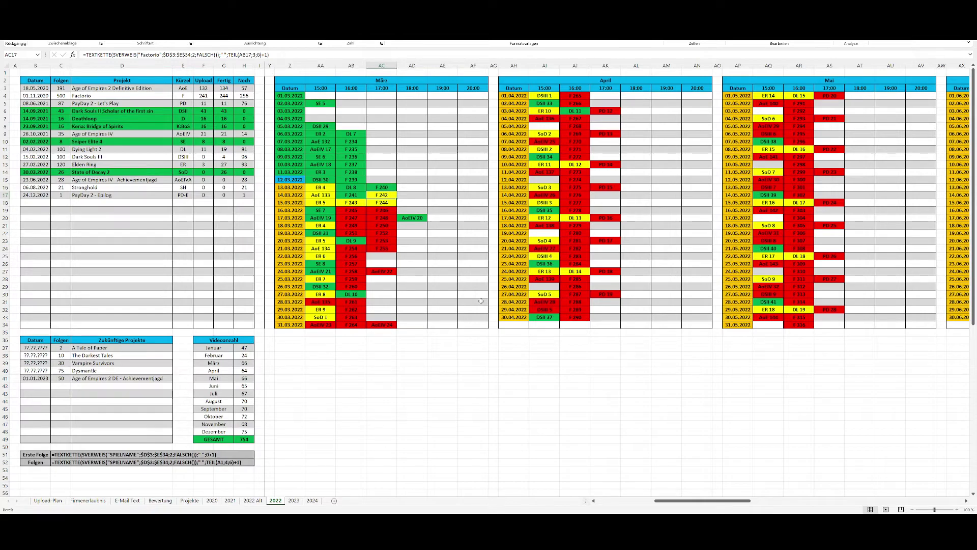
- Review the colour-coded episodes from 13.03.2022 to the end of März, April's 15:00 column and Mai's planned slots
left_click_drag(320, 187, 385, 323)
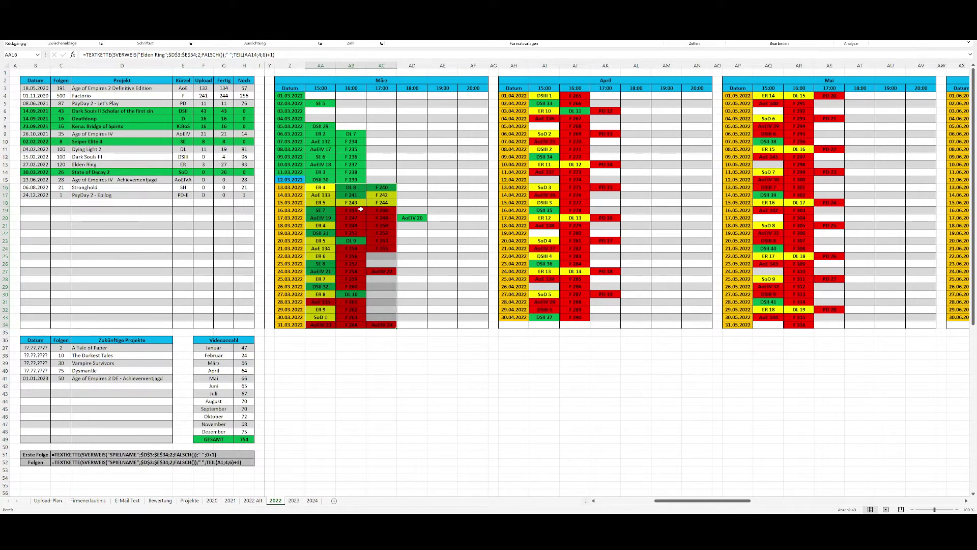
left_click_drag(351, 210, 384, 296)
left_click_drag(545, 134, 544, 332)
left_click_drag(769, 96, 819, 327)
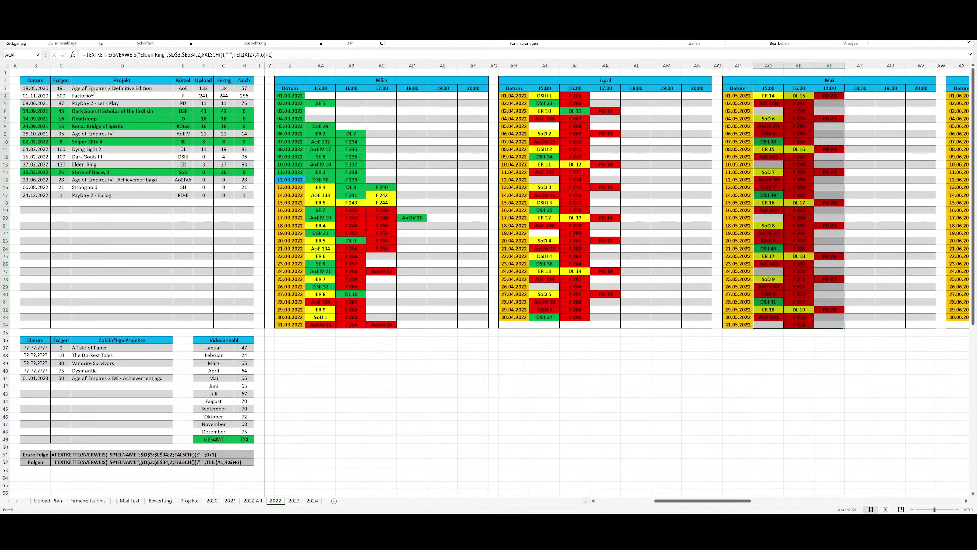
- Review the whole 2022 project table and the März schedule block beside it
left_click_drag(92, 89, 248, 87)
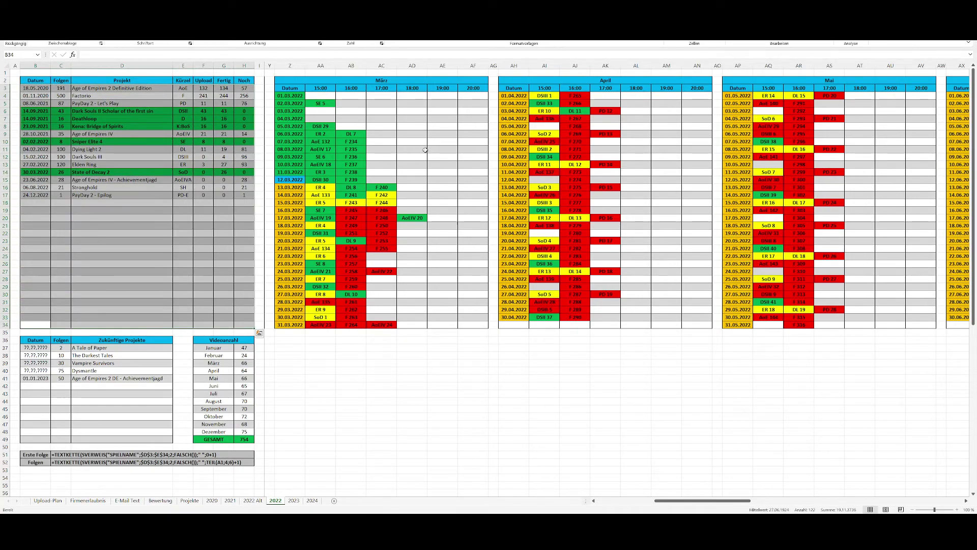
left_click(462, 80)
left_click_drag(412, 324, 290, 134)
left_click_drag(290, 324, 478, 88)
- Examine the Factorio episodes at 16:00 and 17:00 on 14.03.2022 and 15.03.2022
left_click(351, 195)
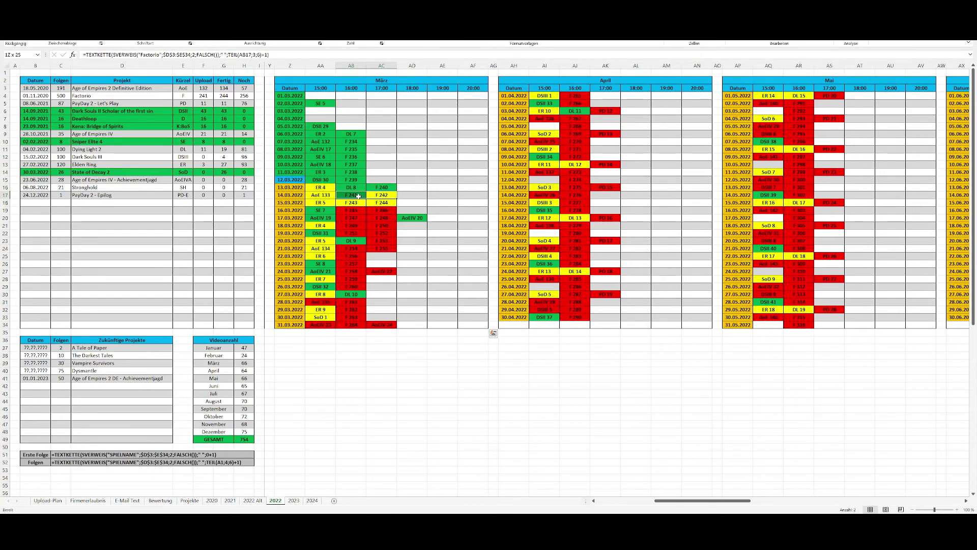
left_click_drag(351, 202, 381, 203)
left_click(381, 196)
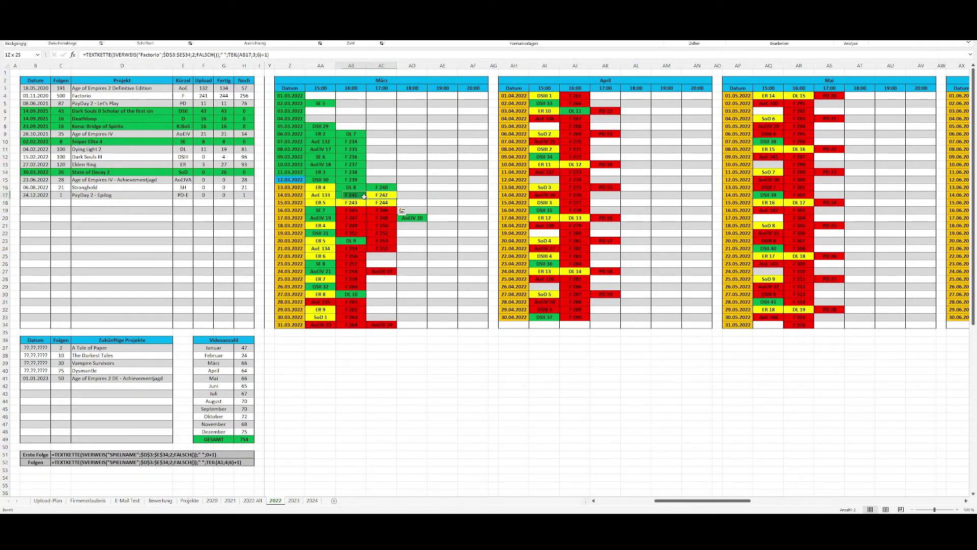